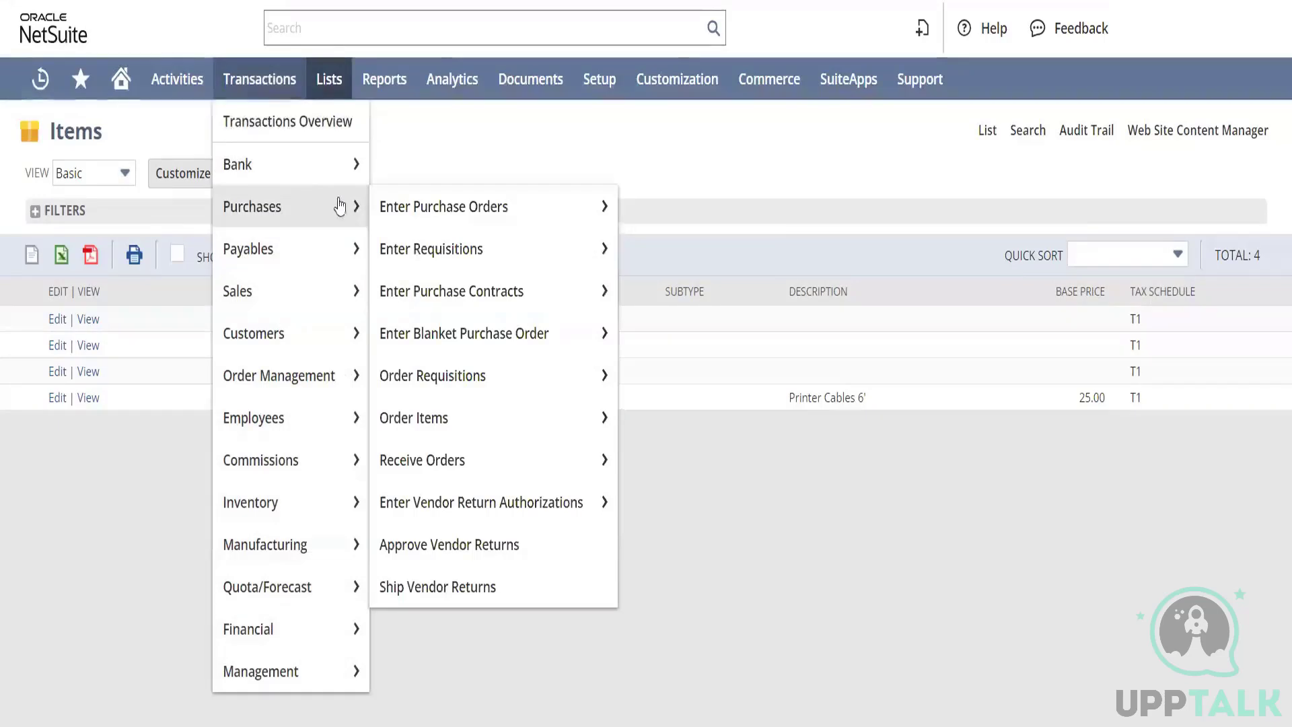
Open the purchase order form and set the Metro purchase order's location to Cloud Location
left_click(421, 208)
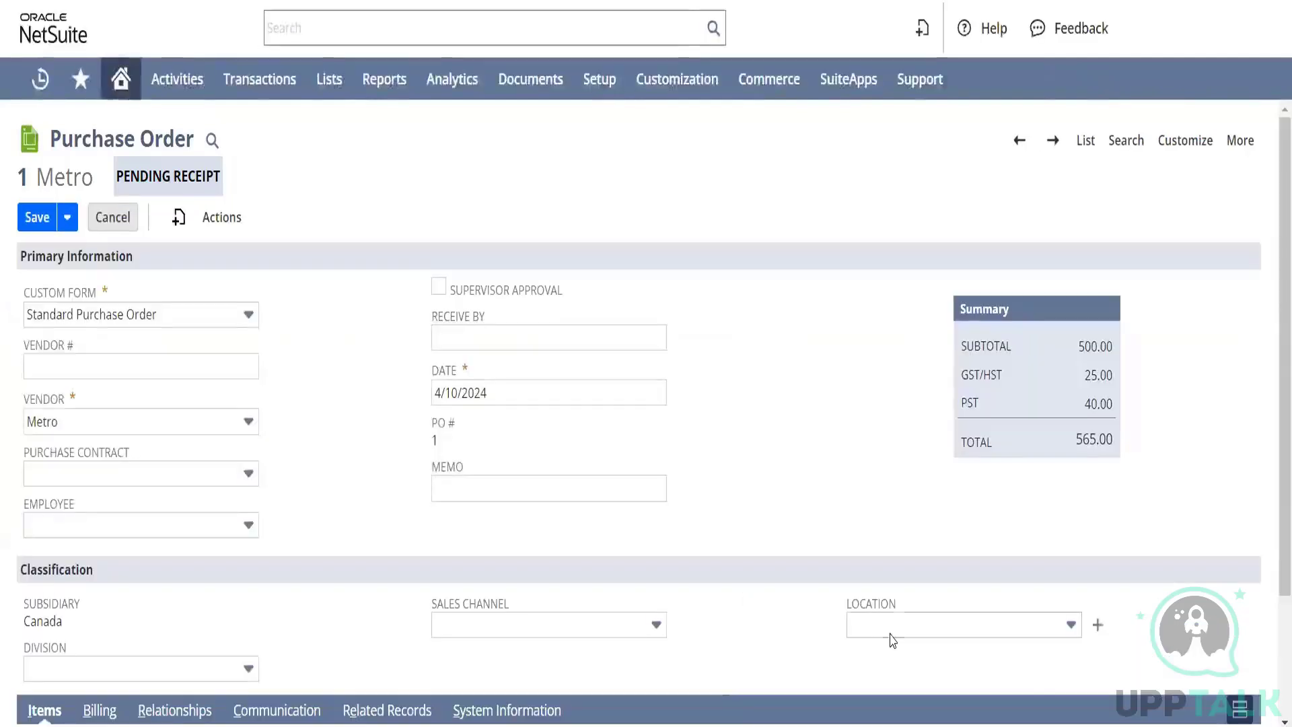
left_click(894, 633)
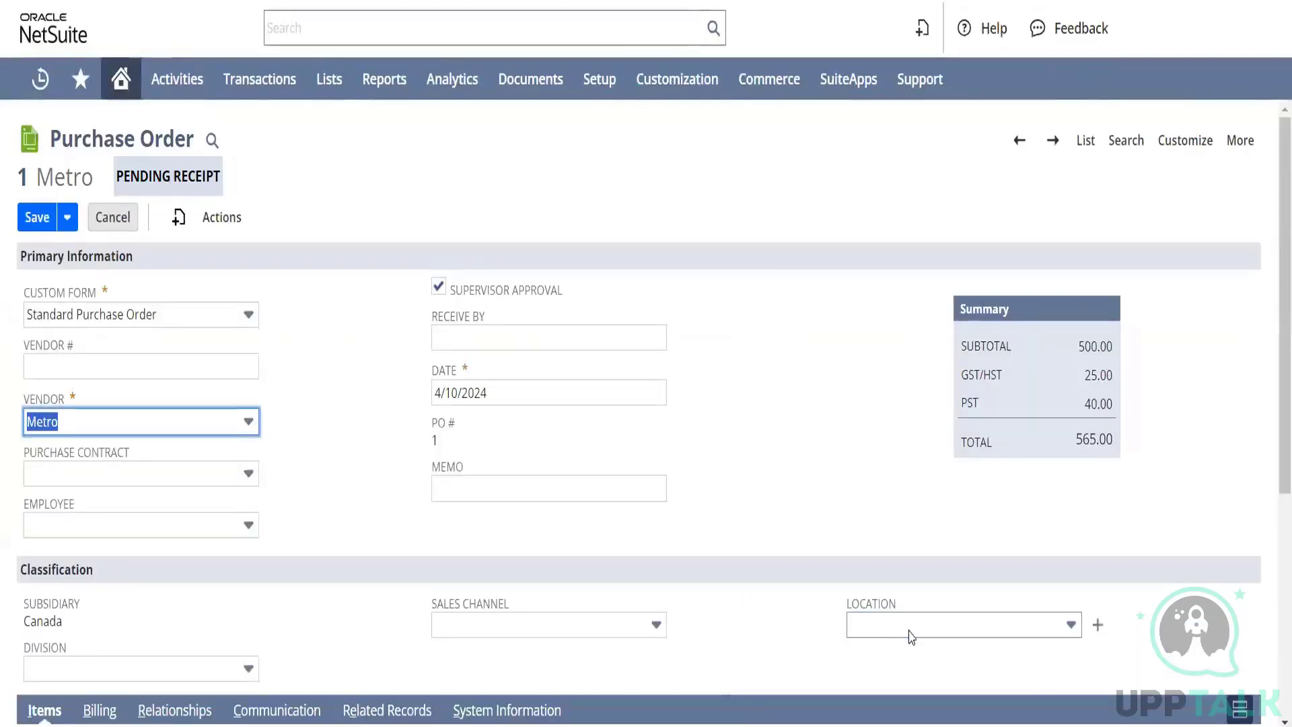
left_click(910, 636)
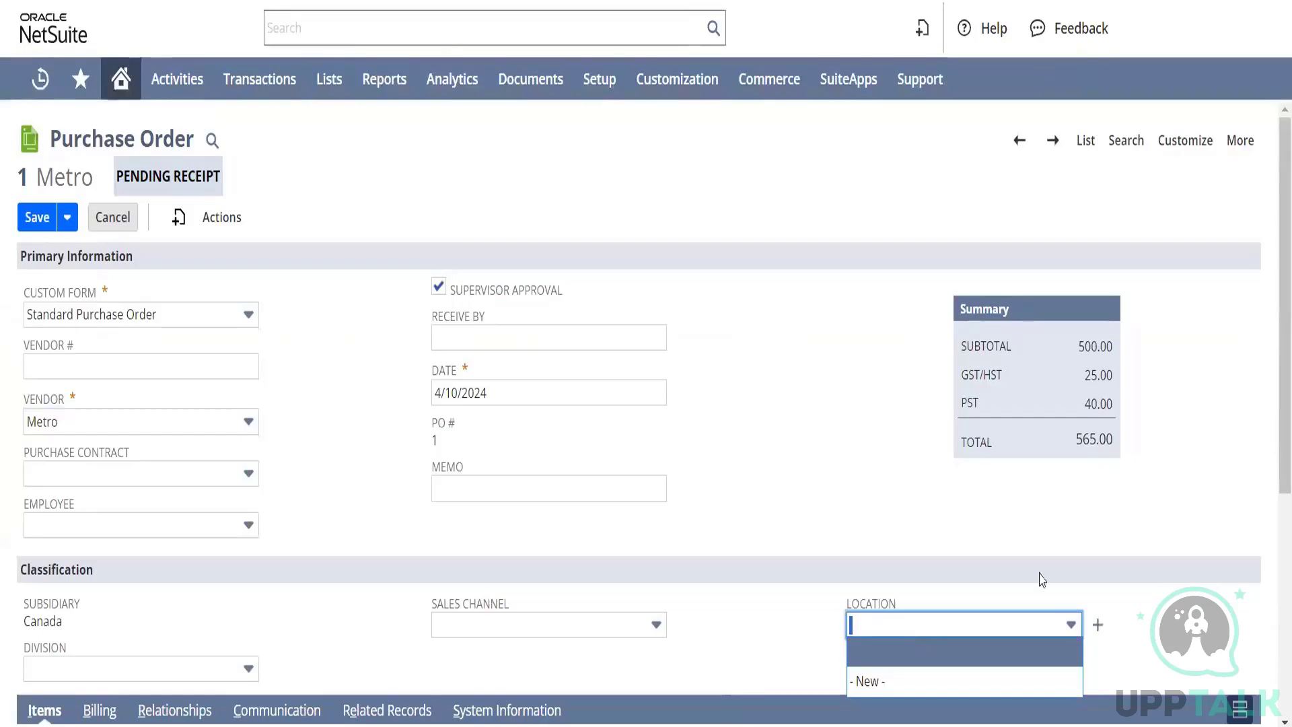
left_click_drag(1281, 407, 1276, 495)
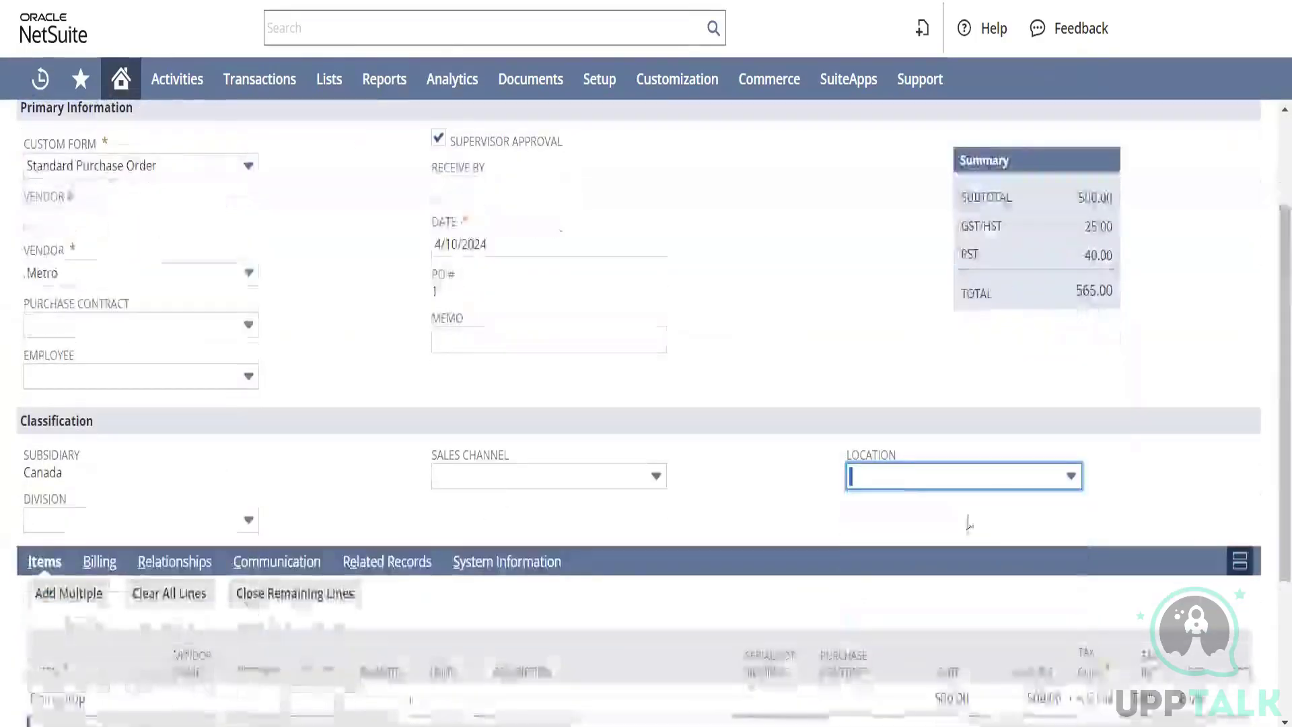
left_click(900, 478)
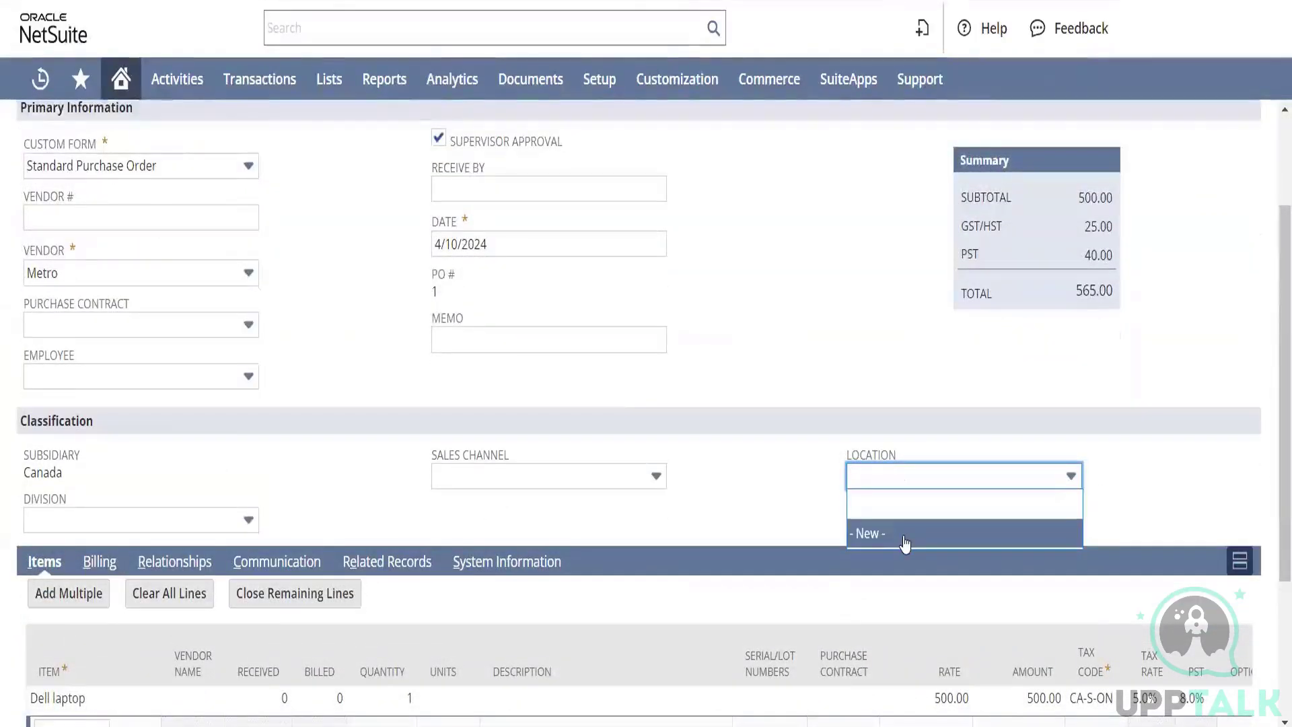
left_click(905, 539)
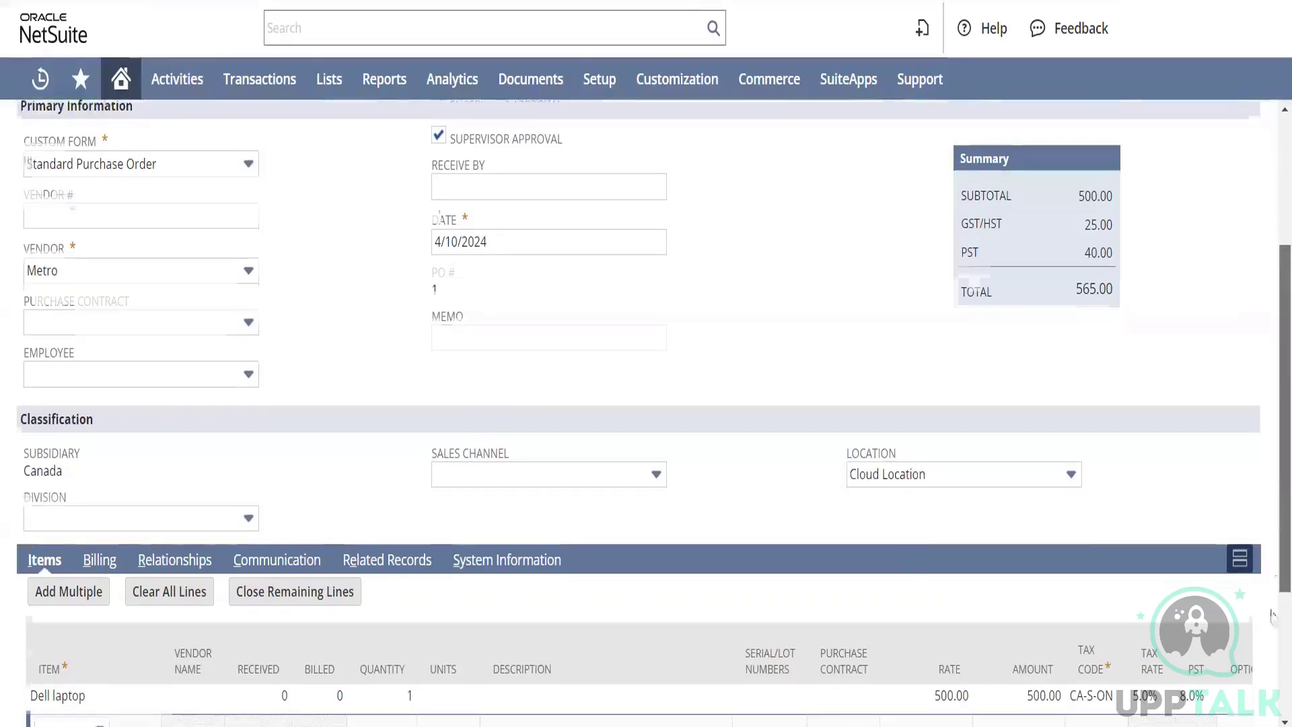
Set the quantity of the Dell laptop line on the purchase order to 100 and confirm the line
scroll(1274, 629, "down", 3)
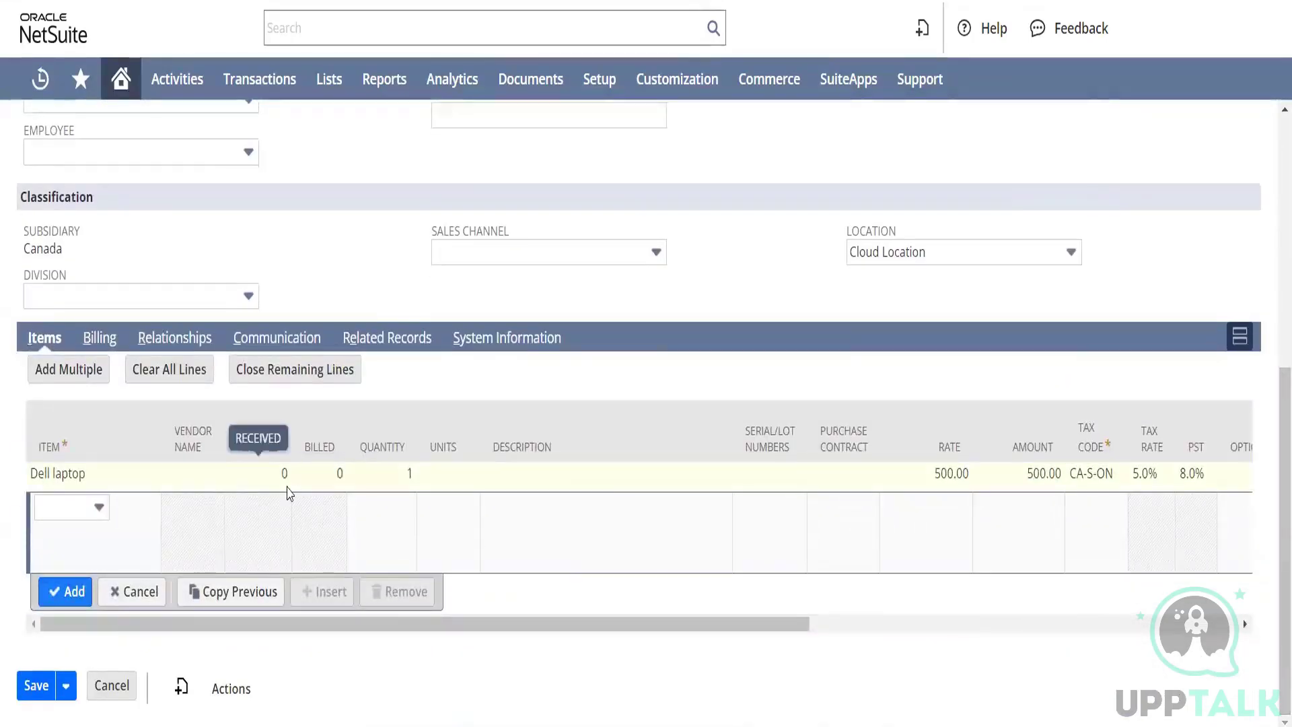
left_click(408, 488)
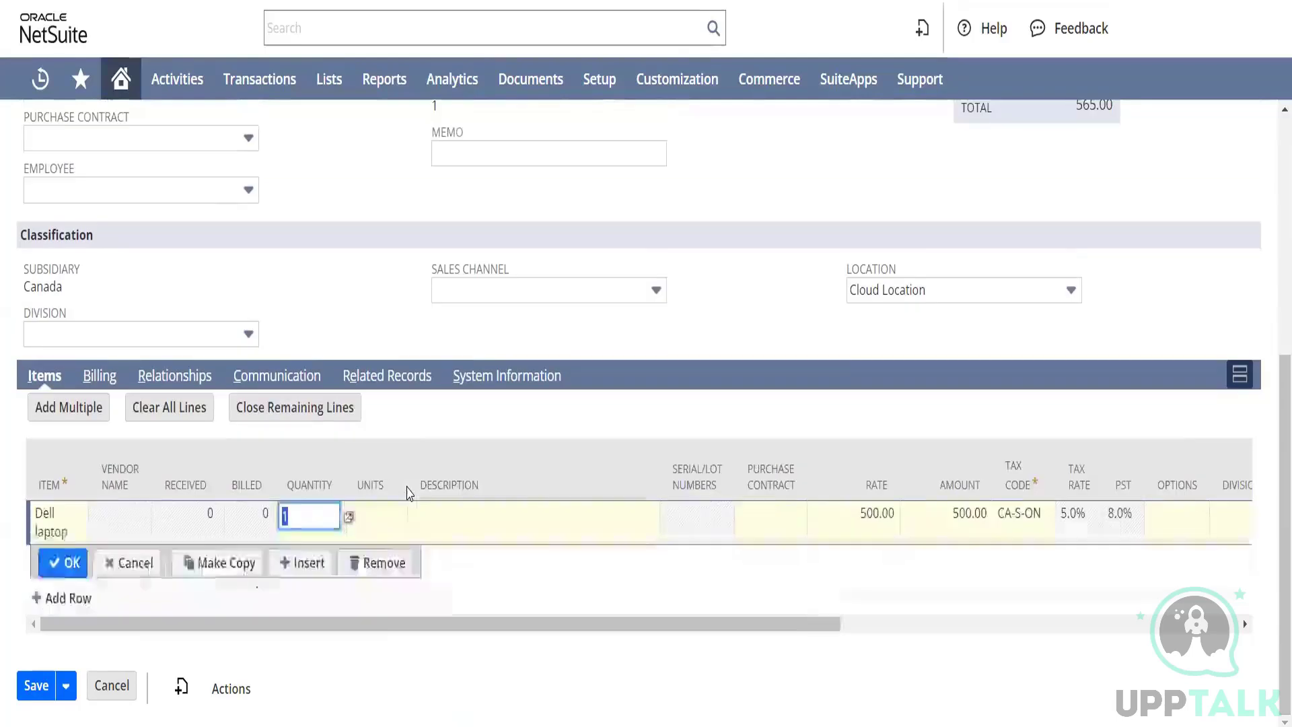
type("100")
key("Tab")
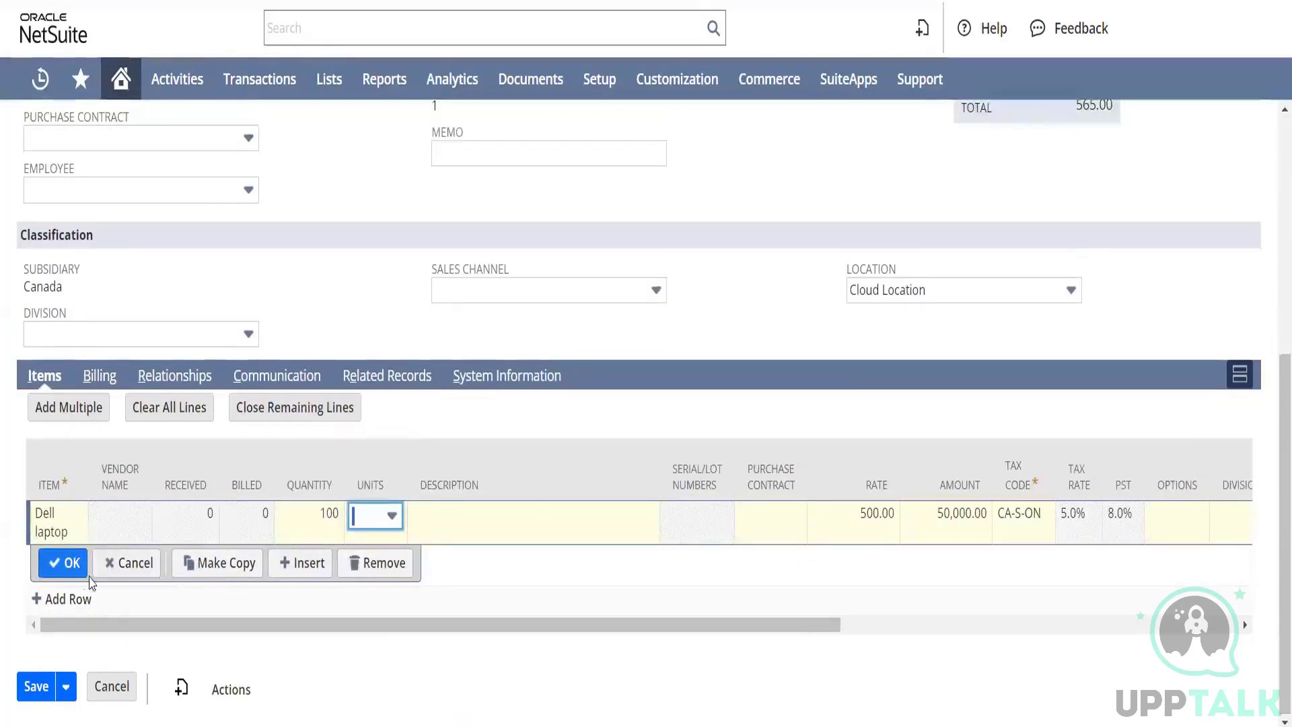
left_click(67, 564)
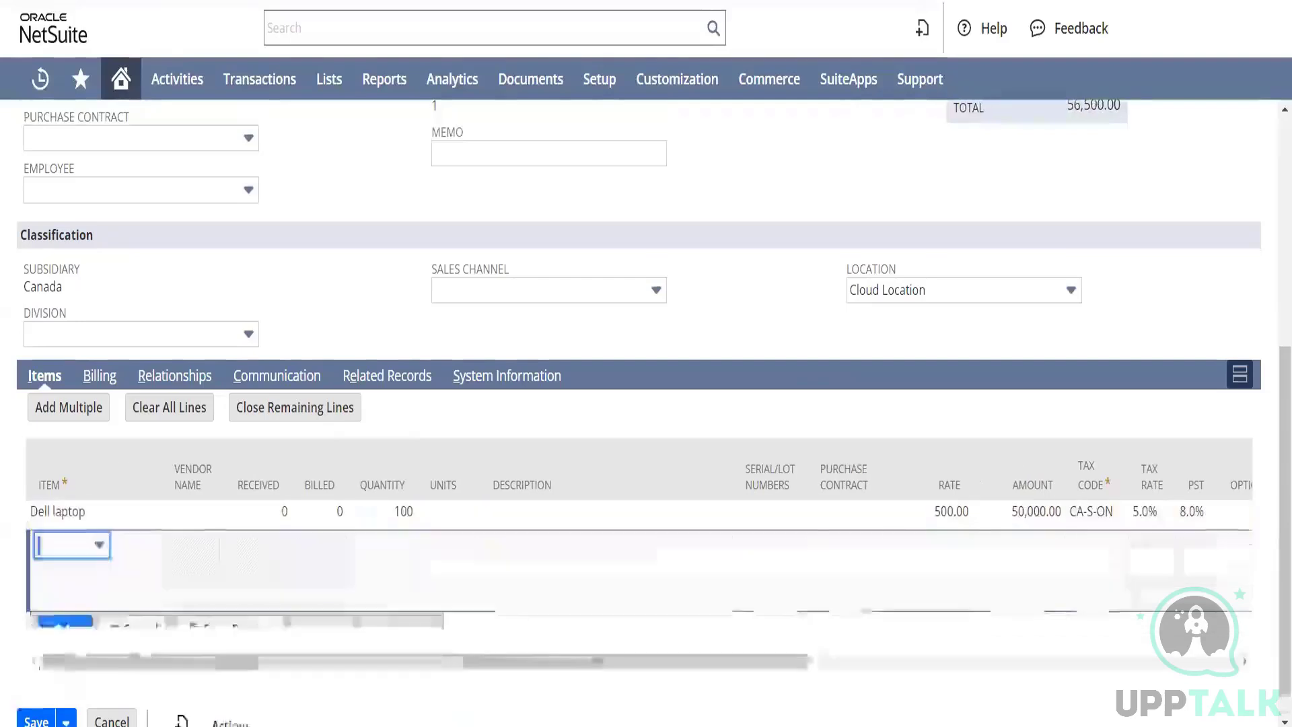
Save the purchase order and save the item receipt created from it
left_click(39, 719)
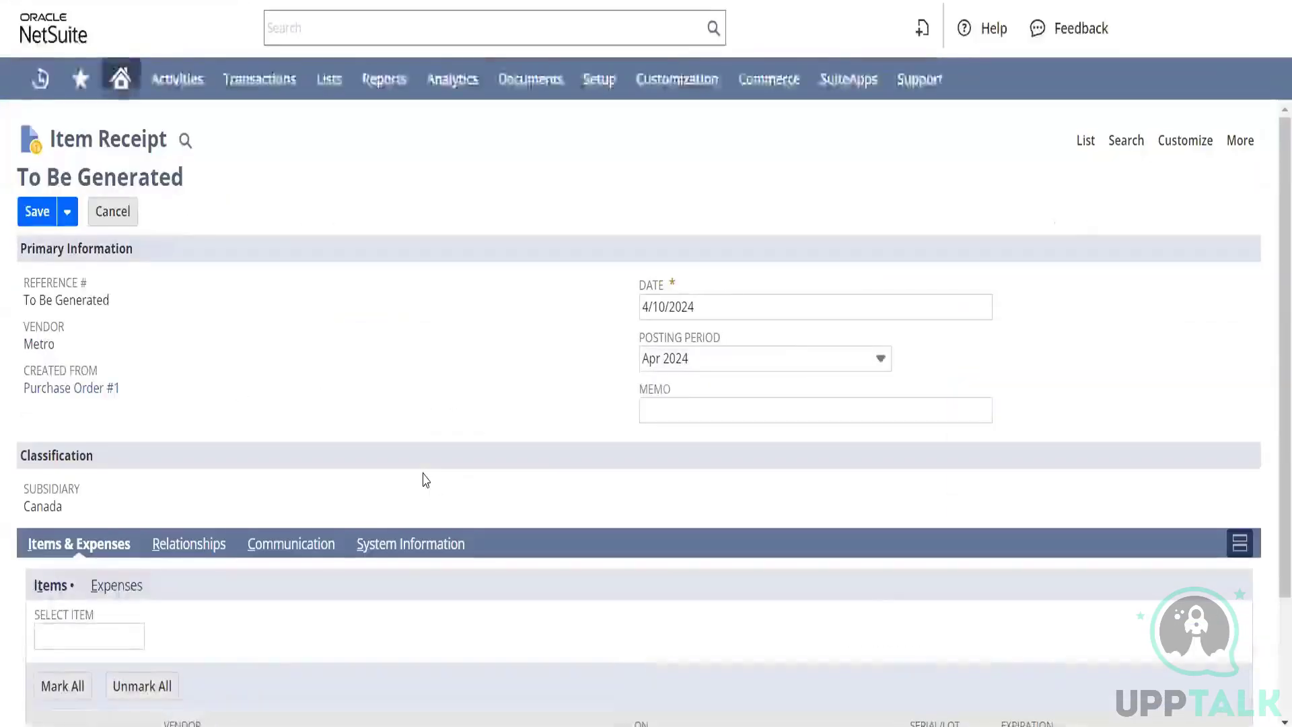
left_click(41, 216)
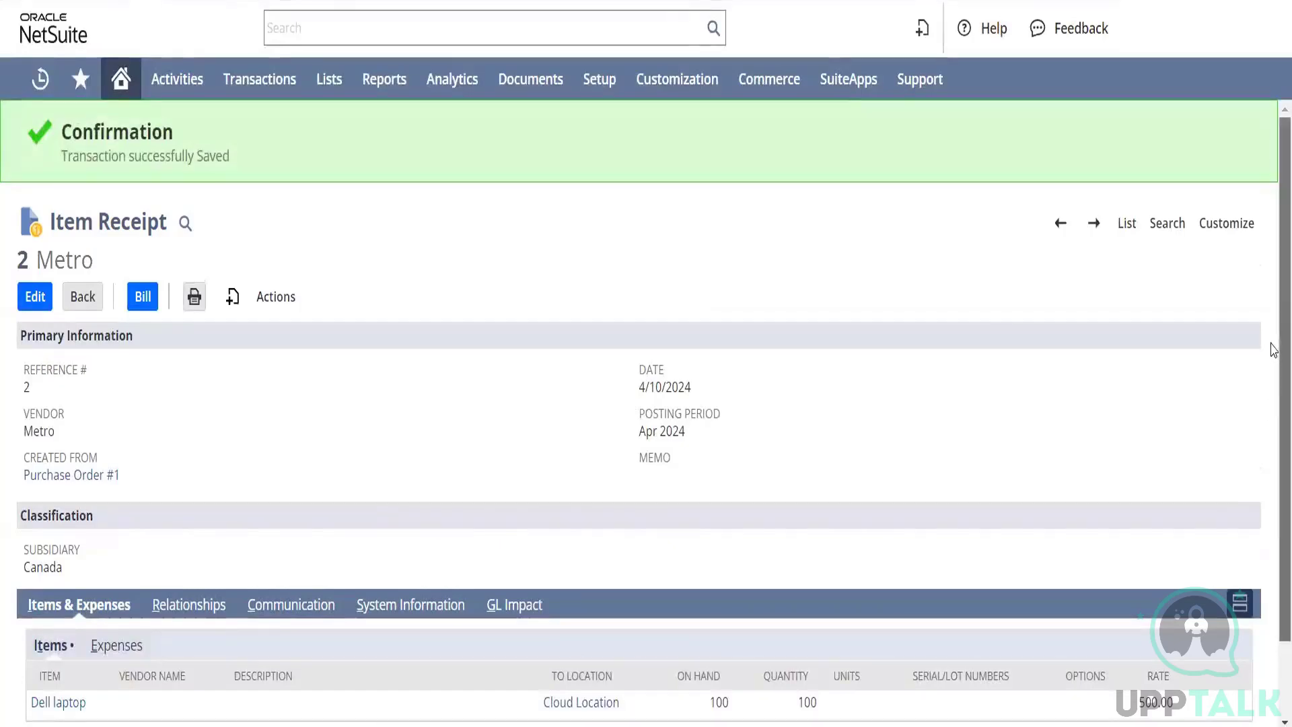
mouse_move(1270, 347)
left_mouse_down()
mouse_move(1274, 411)
mouse_move(1269, 336)
left_mouse_up()
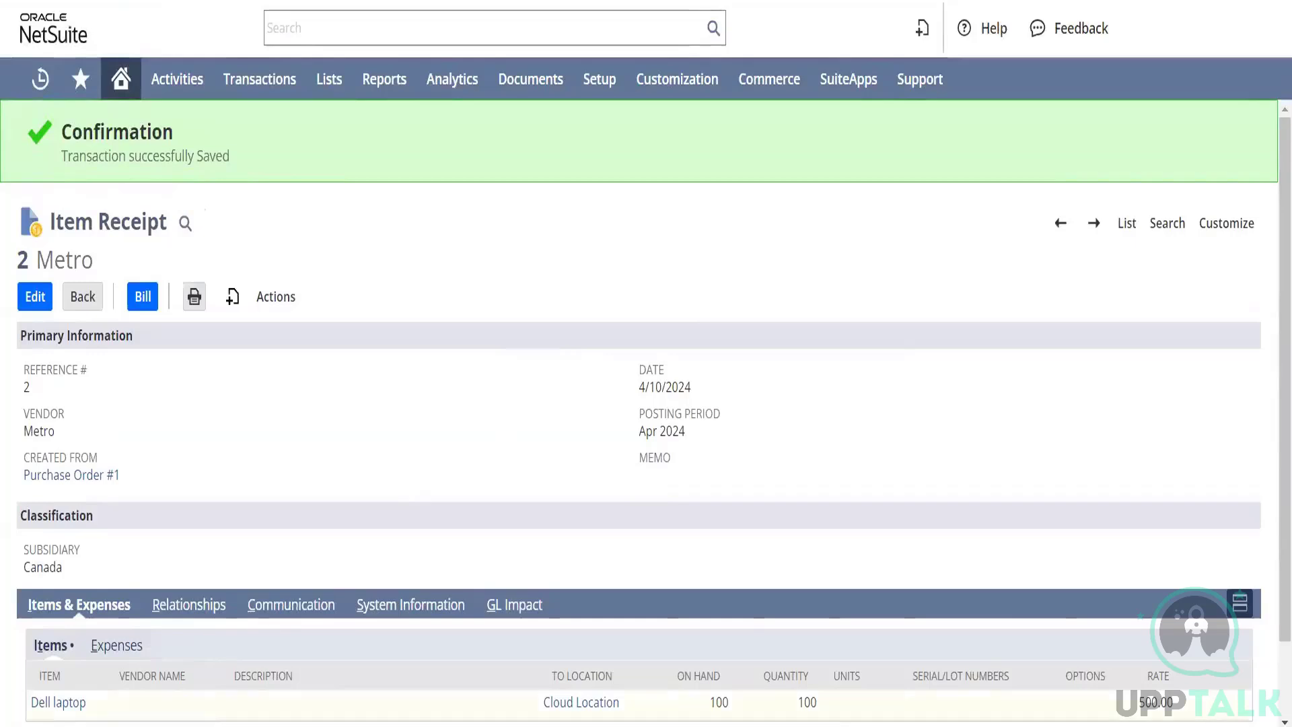
Open the received Dell laptop's item record in a new browser tab and check its quantity on hand per location
right_click(58, 702)
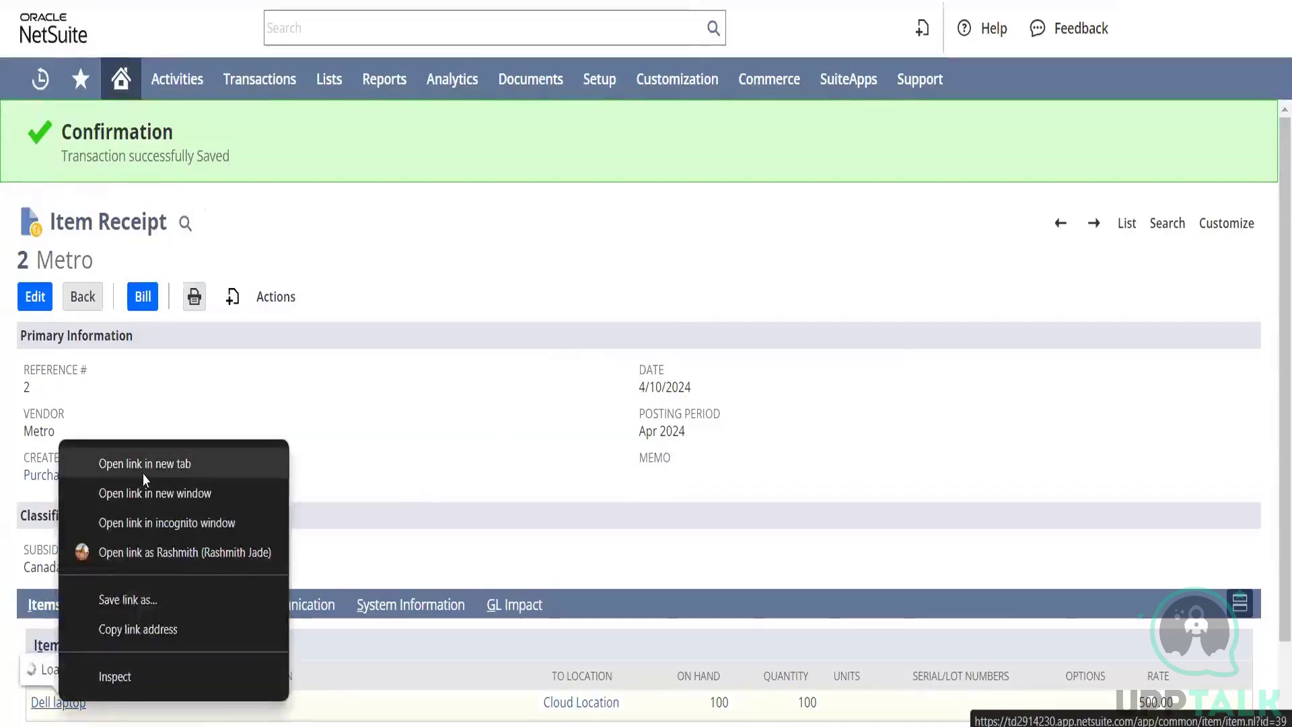
left_click(143, 474)
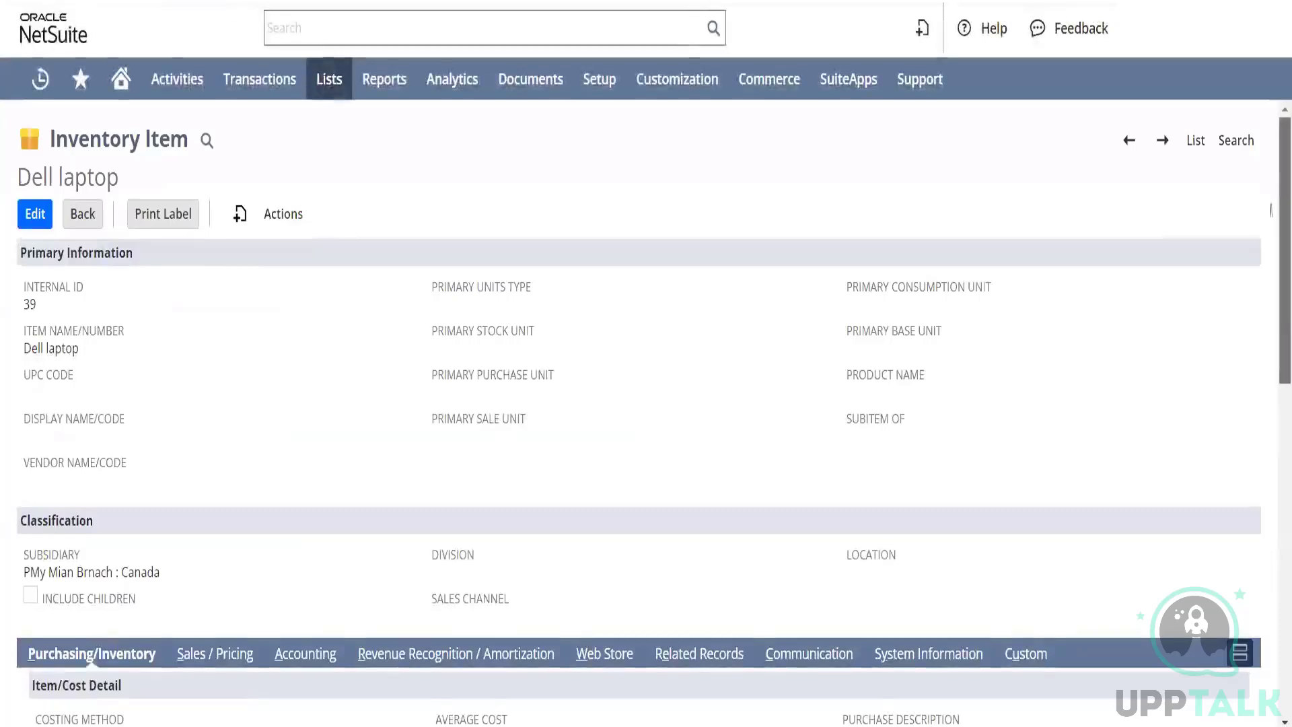
scroll(1270, 211, "down", 15)
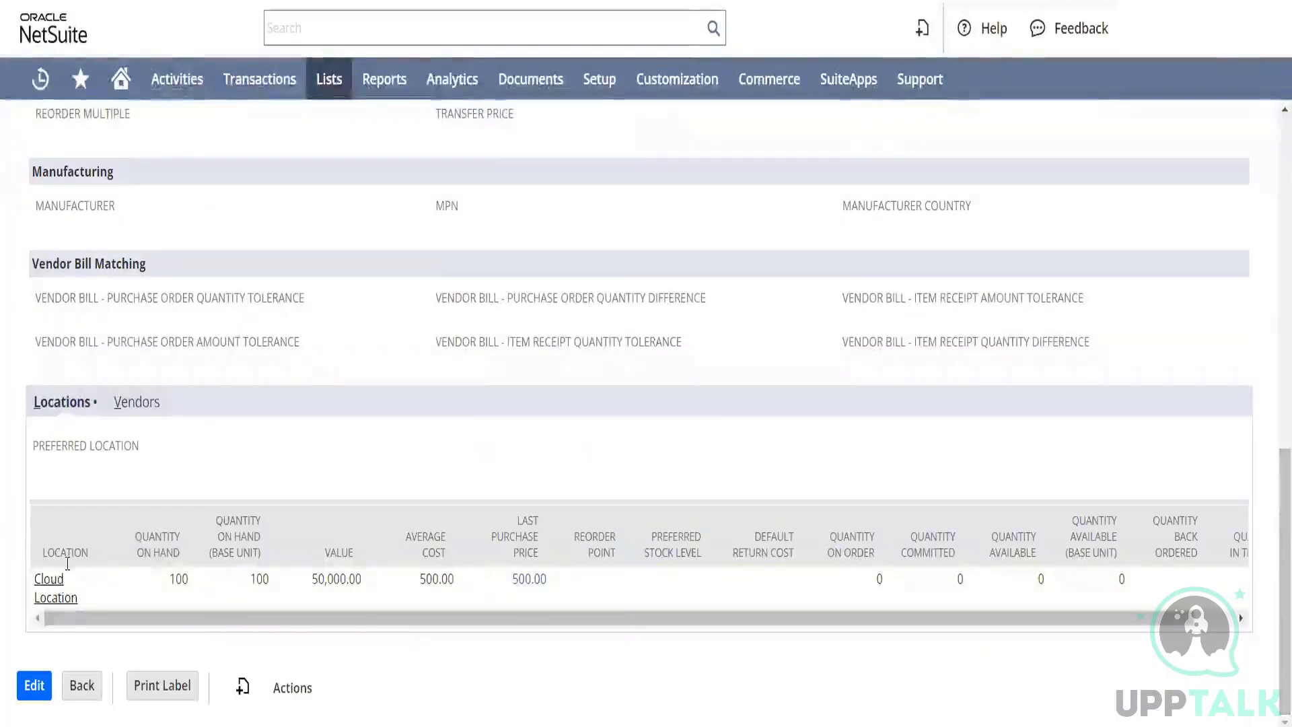
double_click(170, 570)
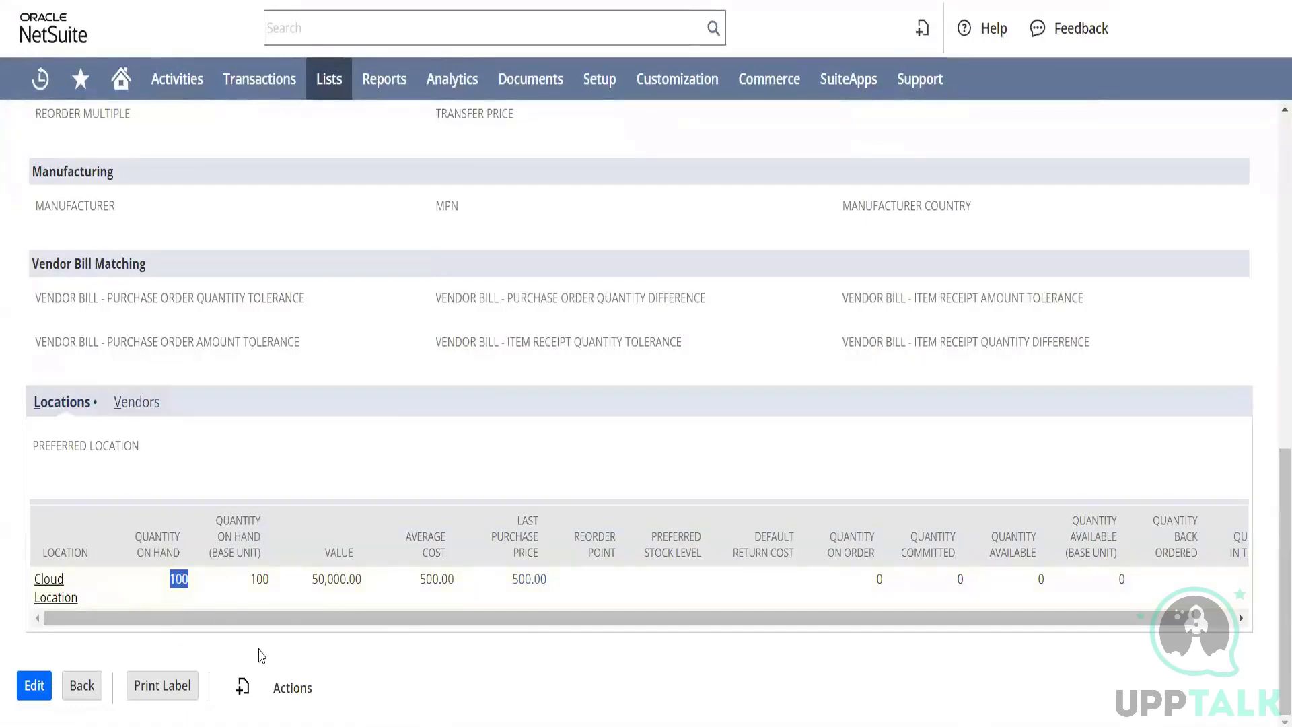
left_click_drag(282, 620, 225, 677)
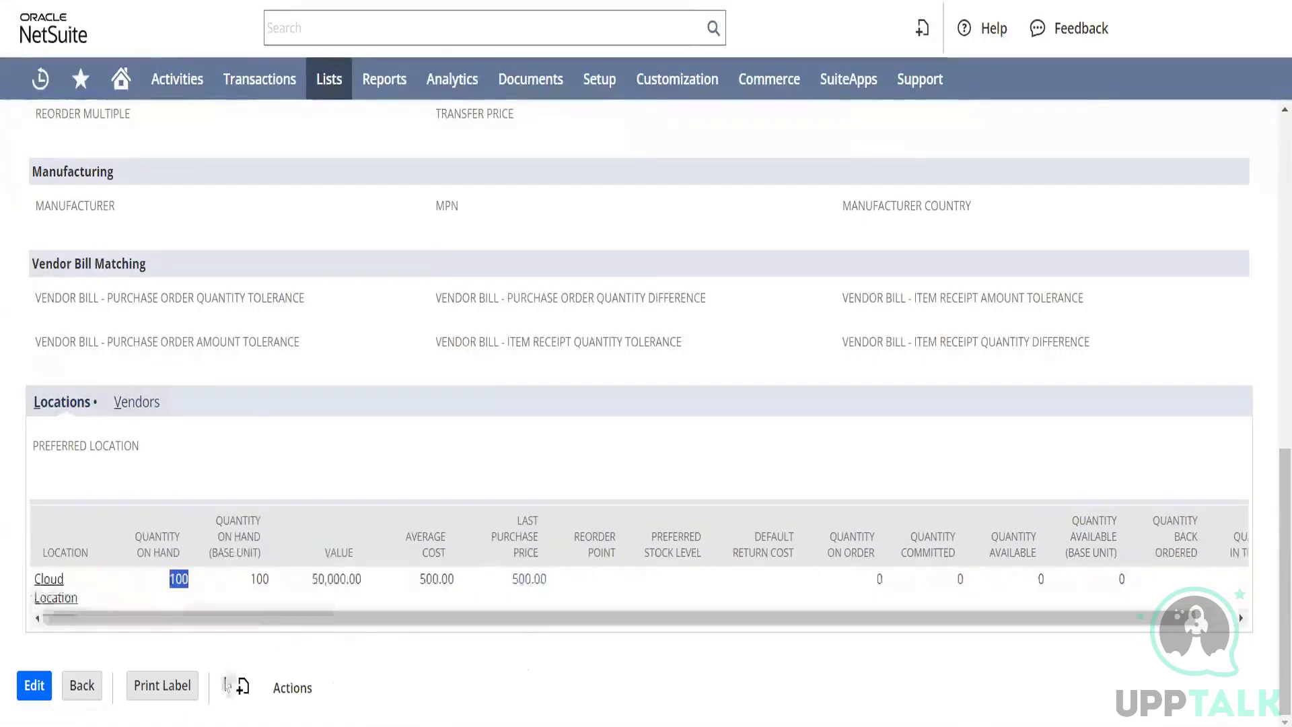
left_click(365, 272)
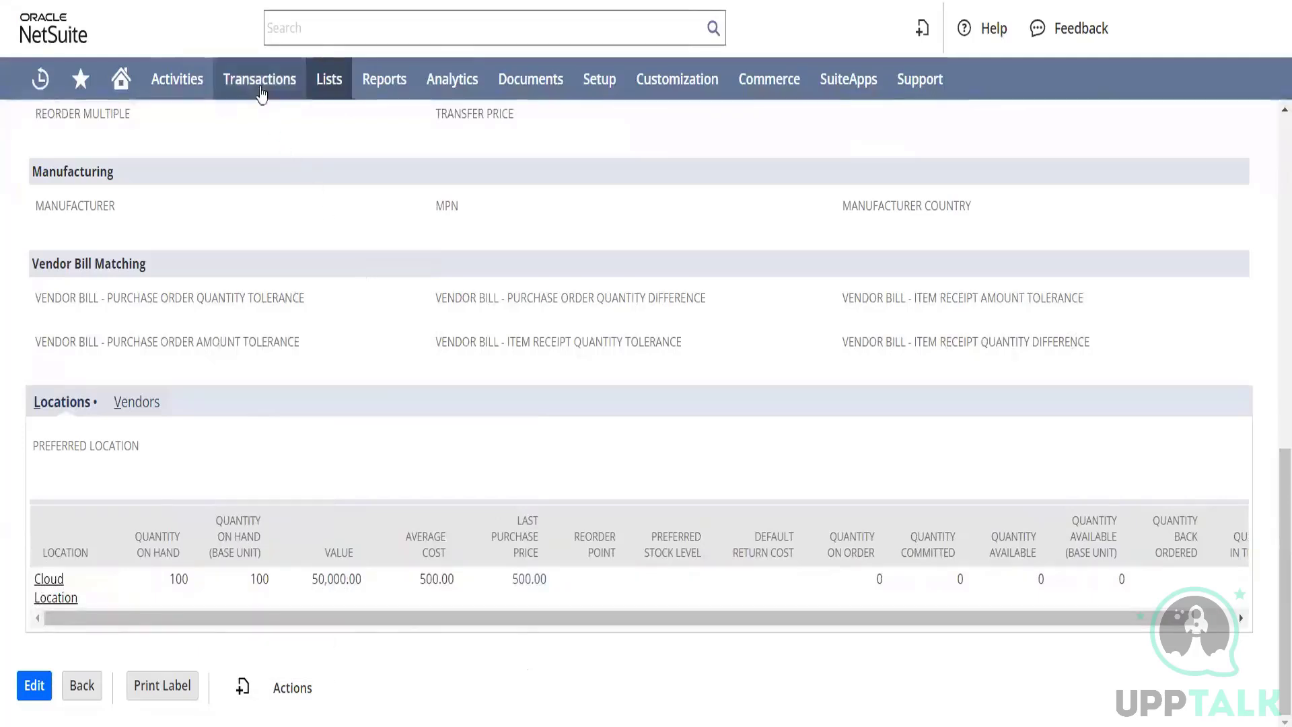
Start a new sales order
mouse_move(262, 94)
mouse_move(289, 233)
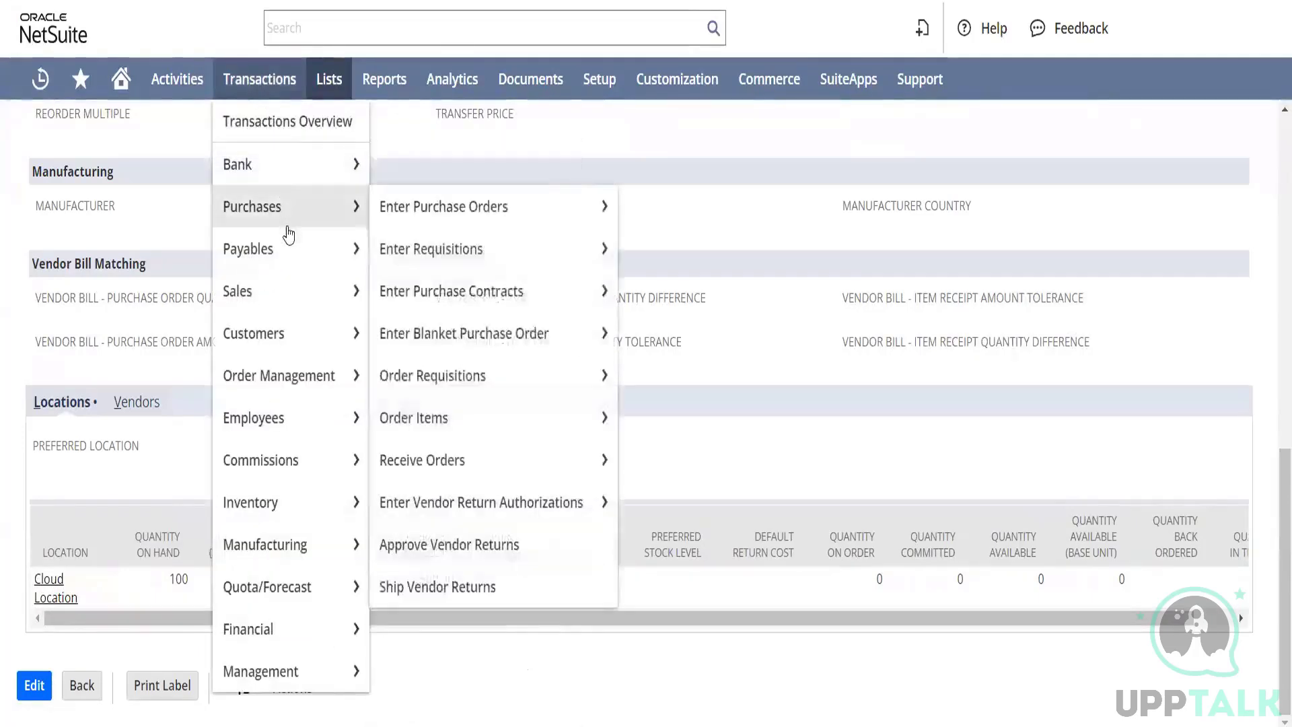
mouse_move(346, 296)
mouse_move(448, 309)
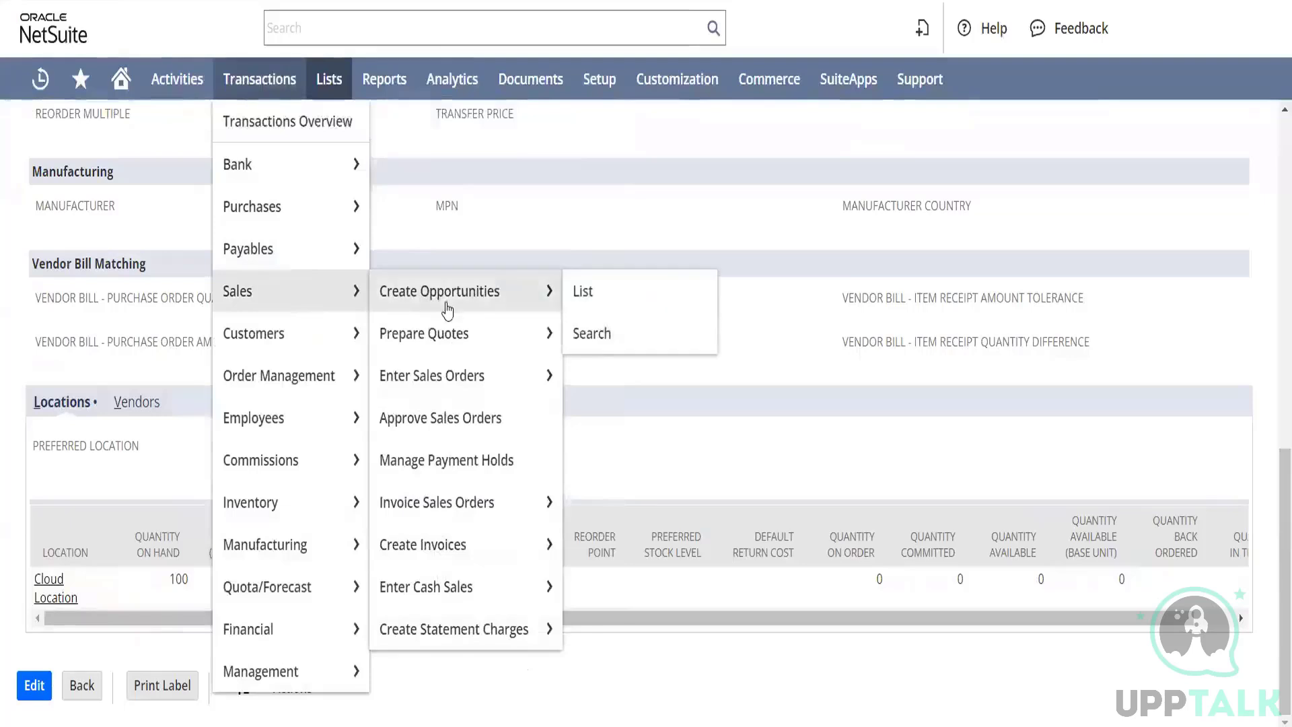
left_click(463, 387)
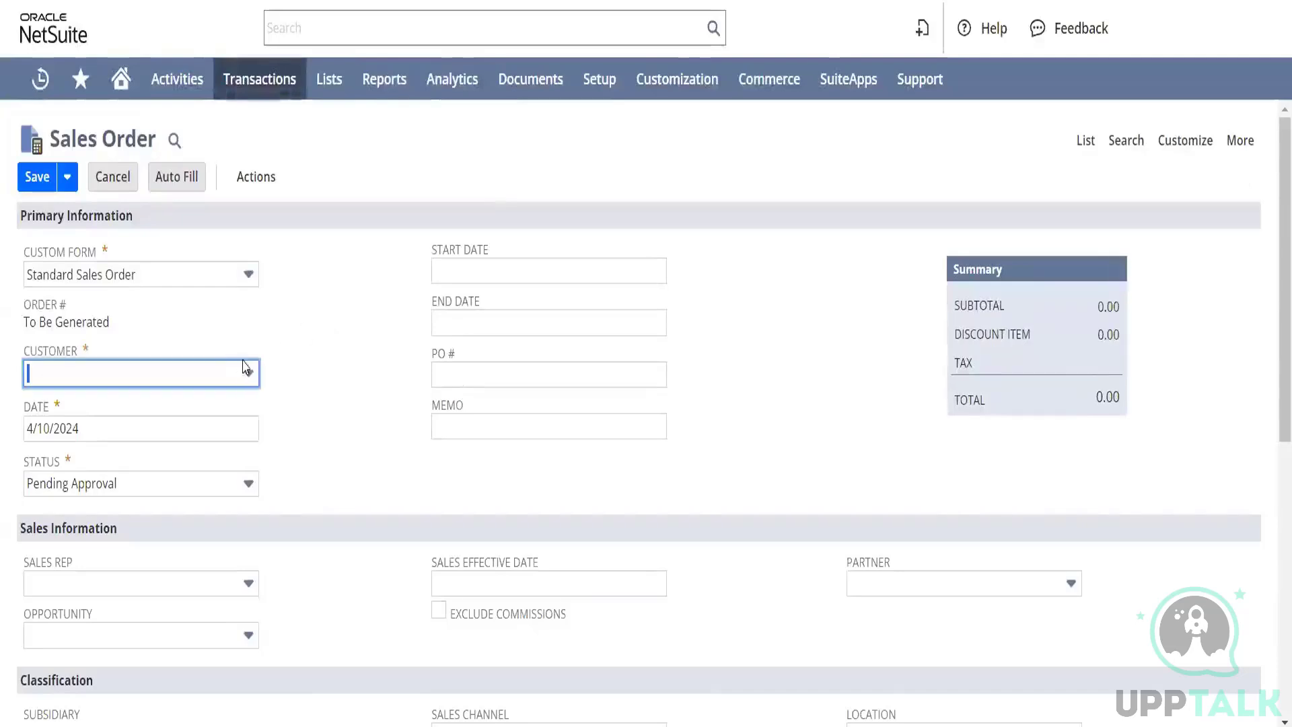
Set the sales order's customer to Device Elcs and its status to Pending Fulfillment
left_click(241, 372)
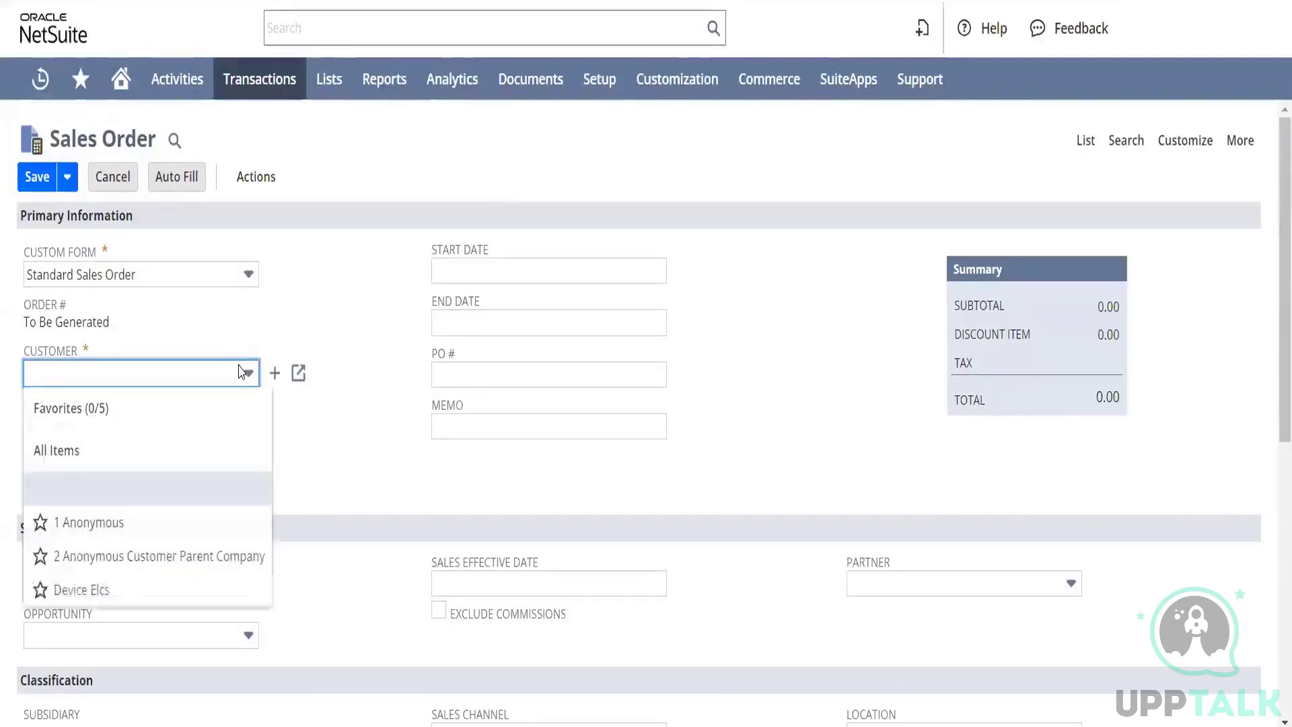
left_click(239, 374)
left_click(239, 373)
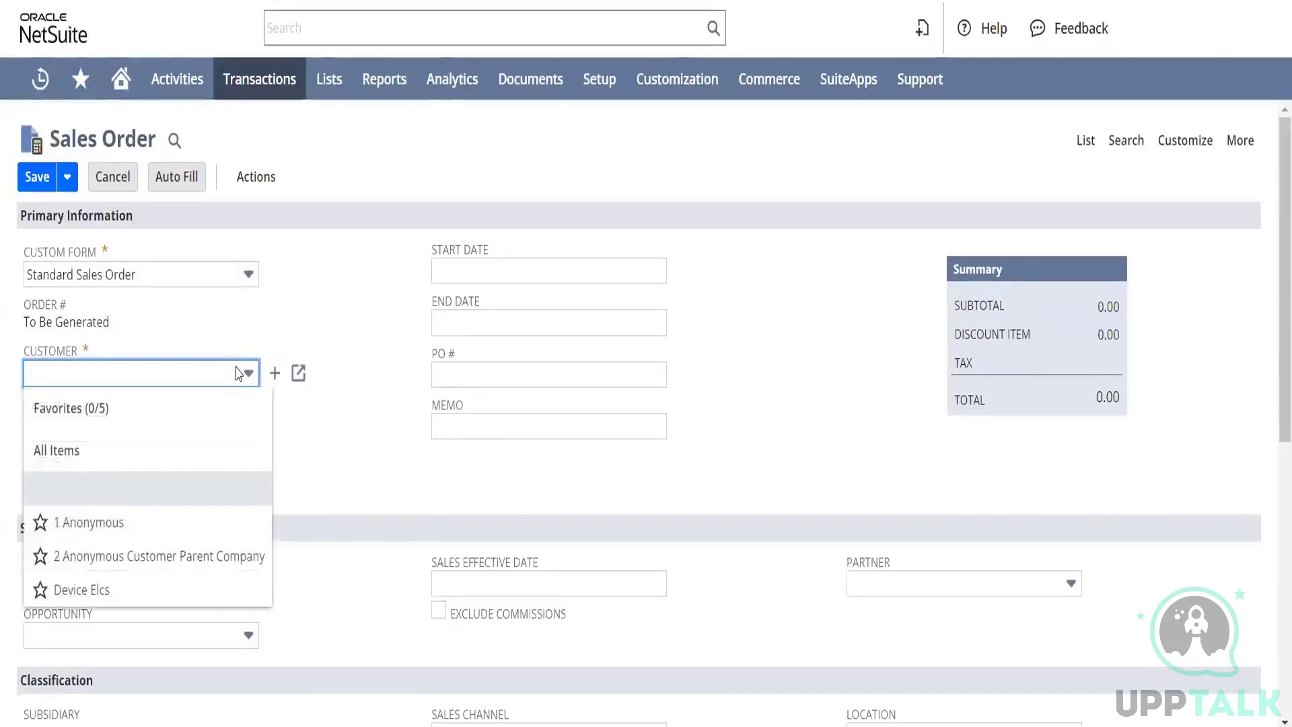
left_click(150, 591)
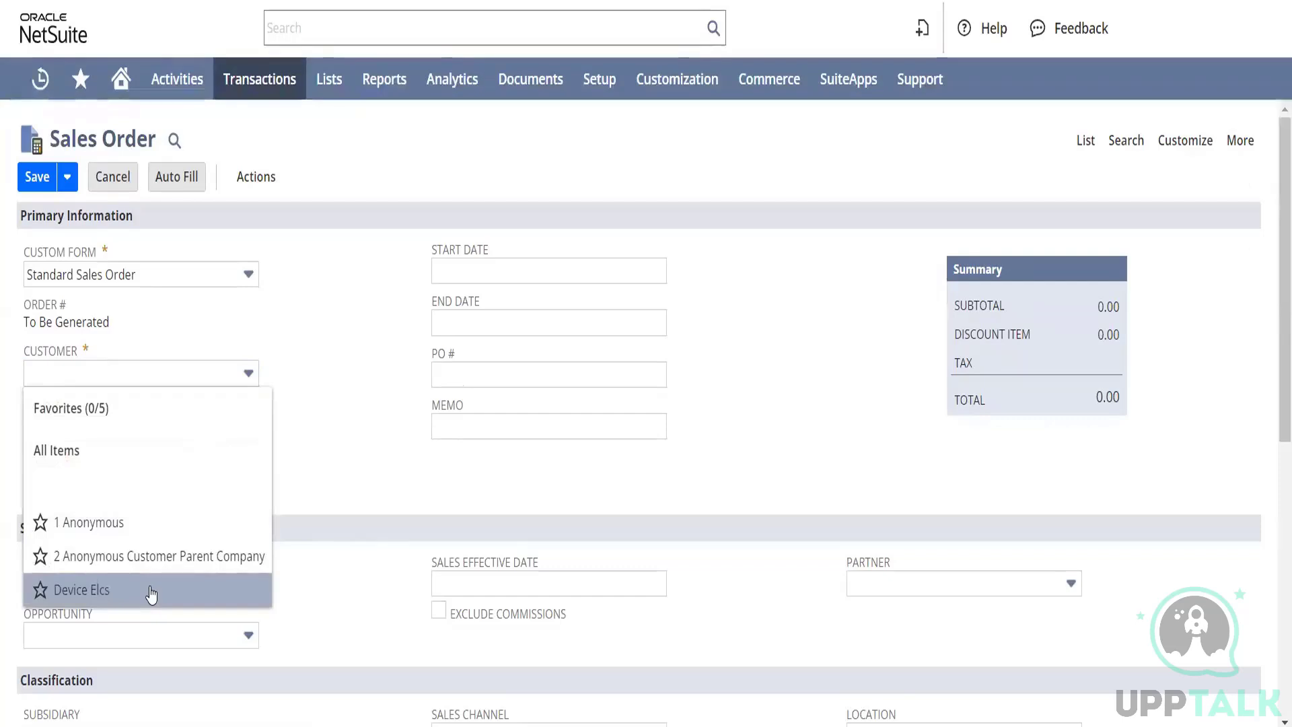
left_click(150, 591)
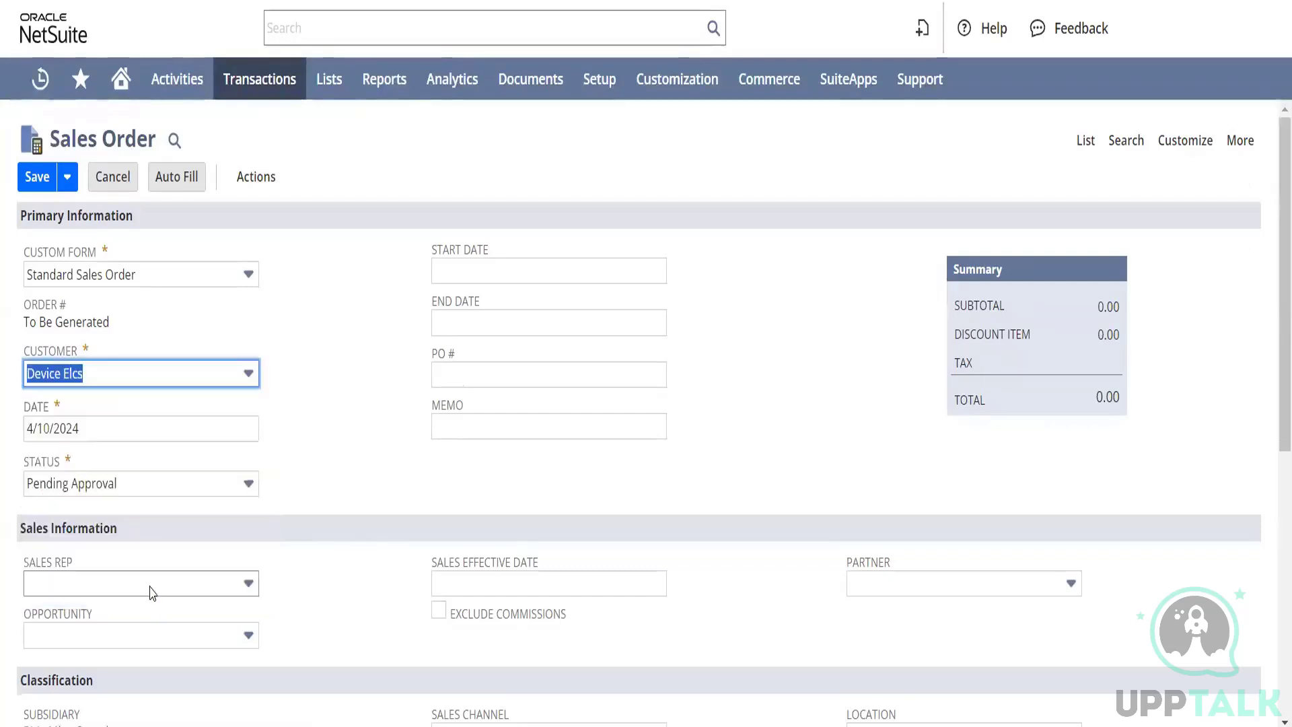
left_click(216, 486)
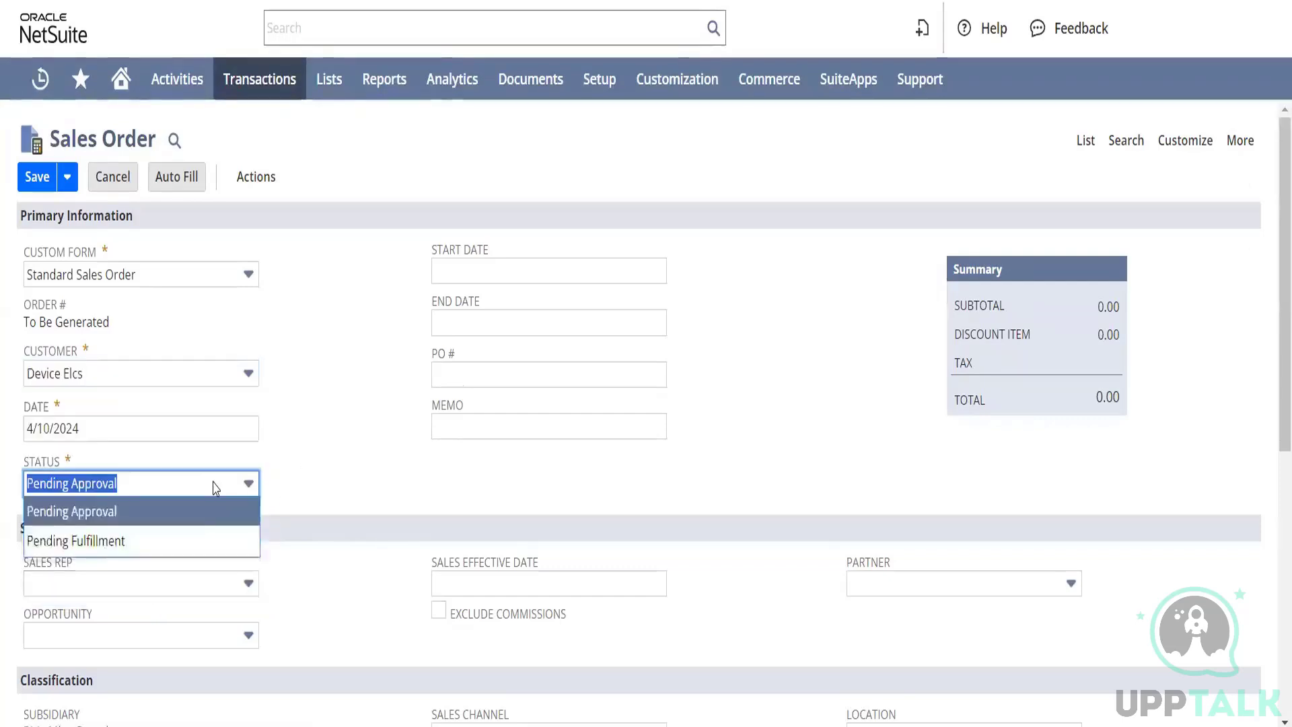
left_click(194, 541)
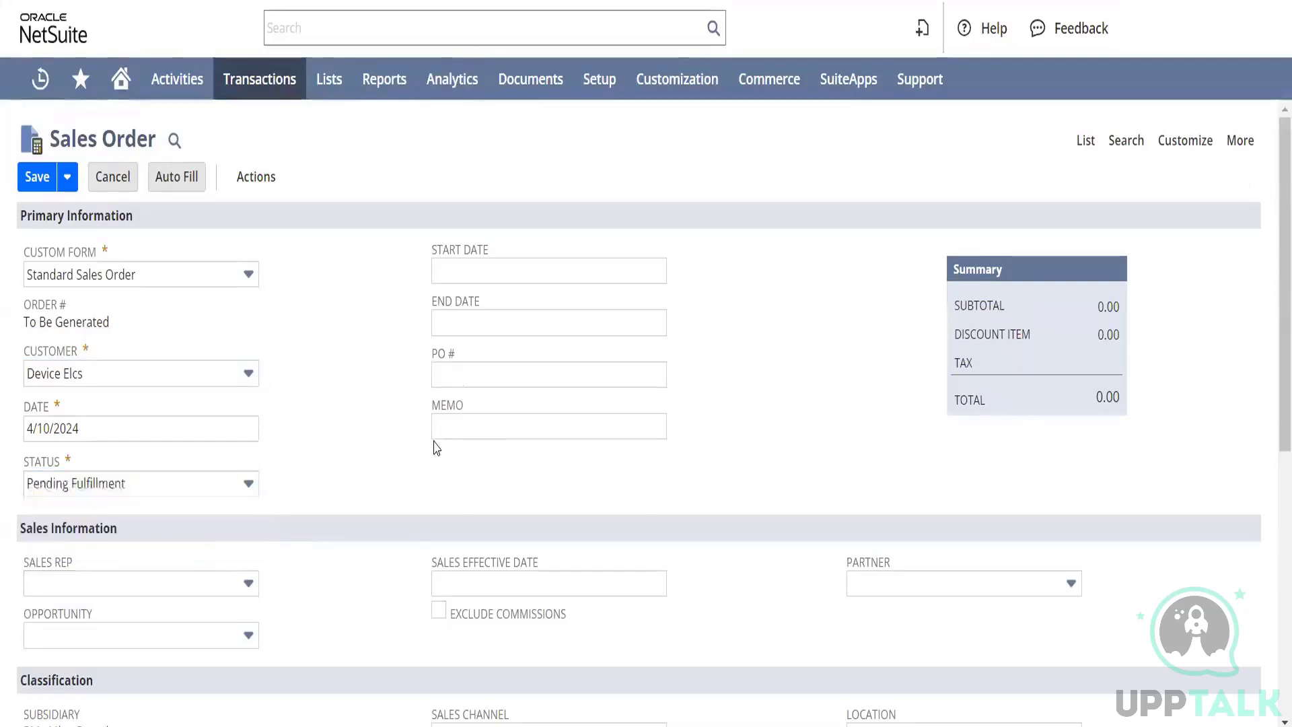
Check which items are offered for the first item line of the sales order
left_click_drag(1284, 246, 1283, 509)
left_click(86, 569)
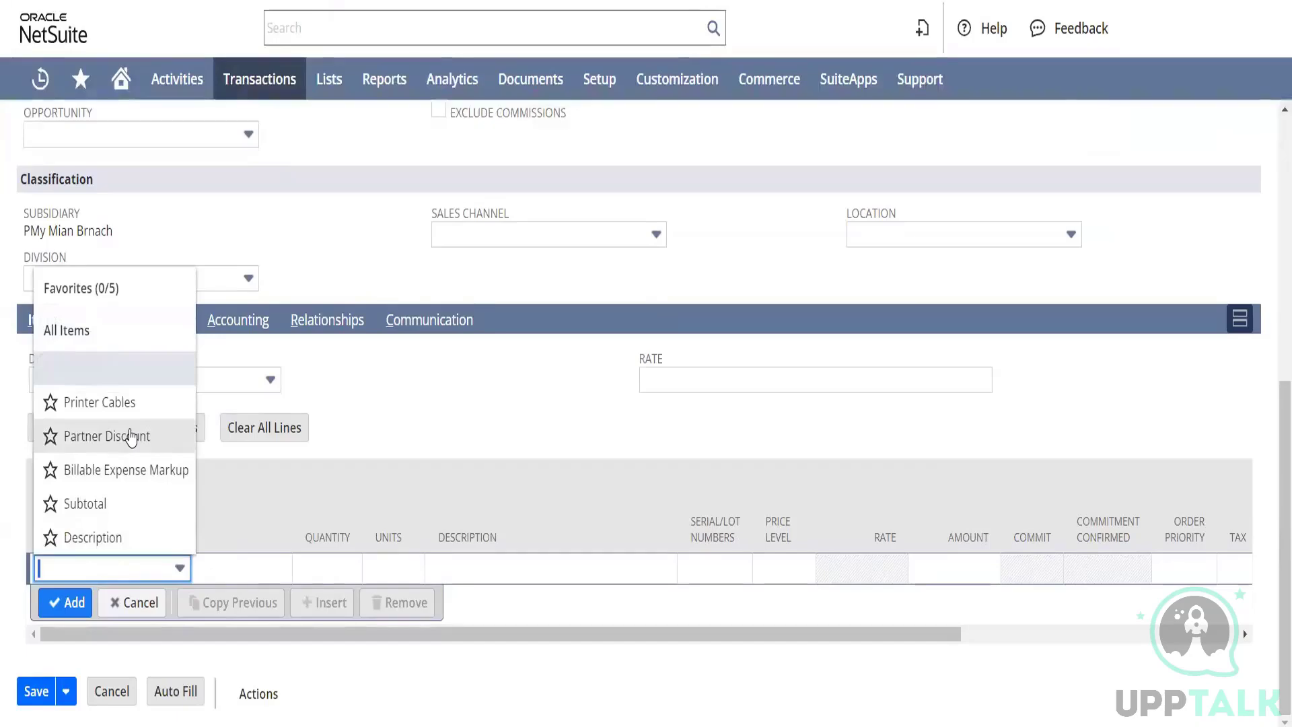
left_click_drag(1275, 468, 1274, 230)
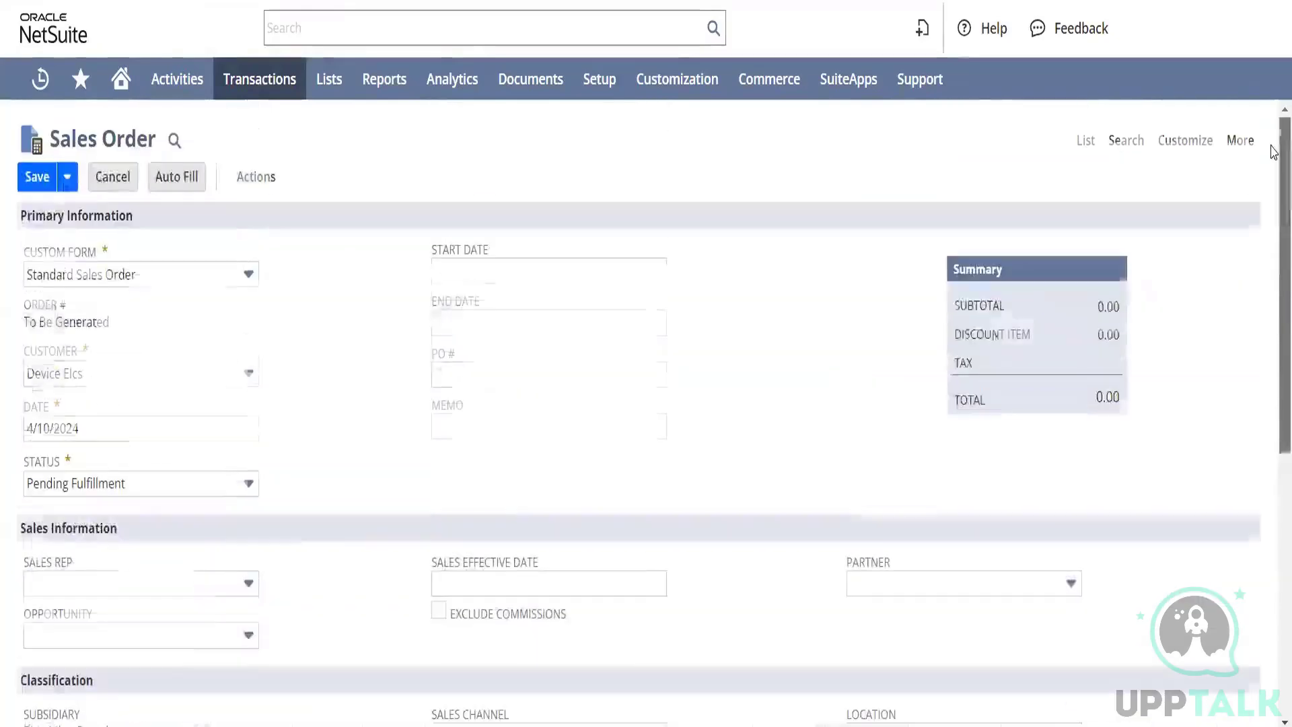
Open the accounting items list in a new browser tab and open the Dell laptop item for editing
mouse_move(343, 98)
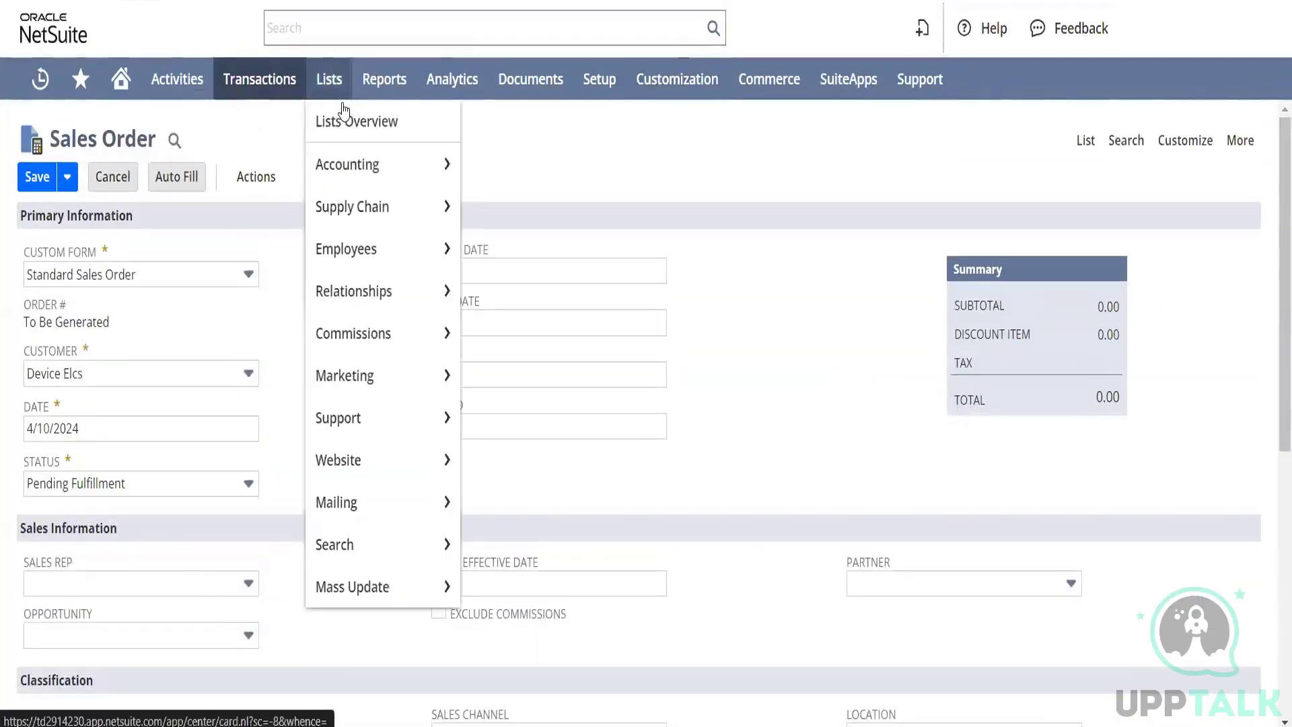
mouse_move(377, 164)
right_click(577, 195)
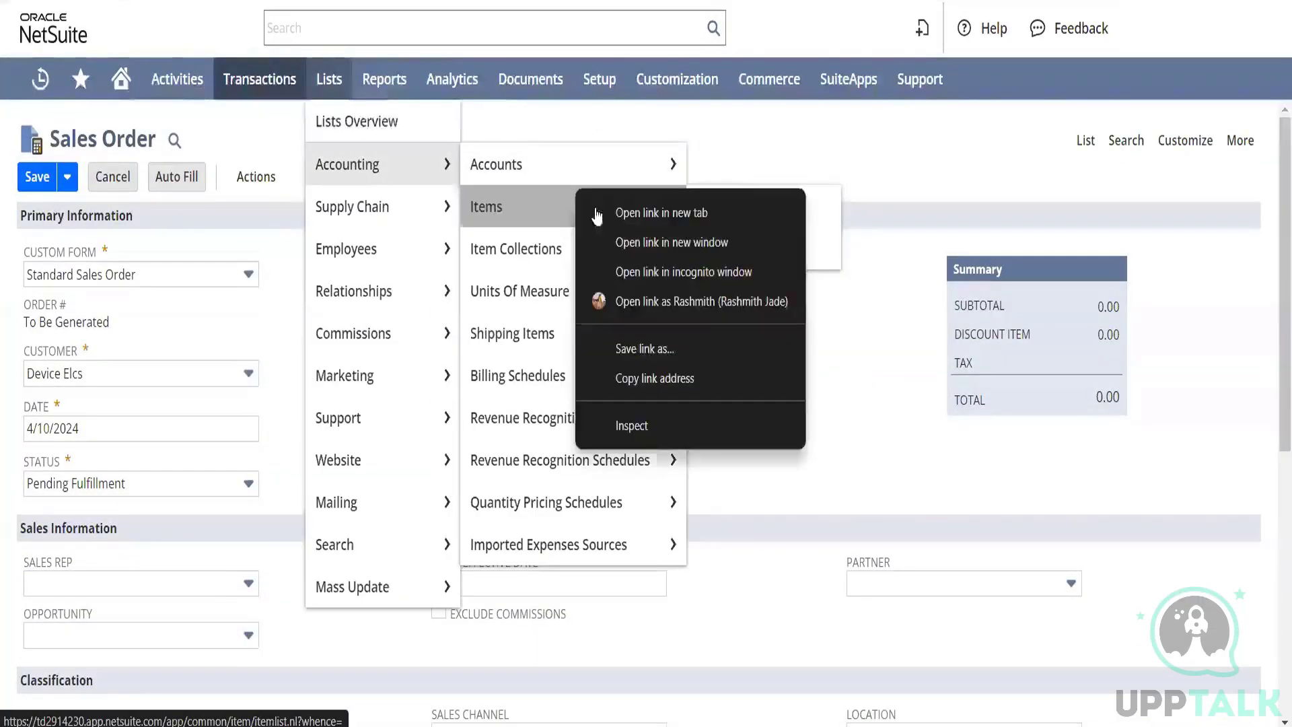
left_click(598, 216)
key("ctrl+Tab")
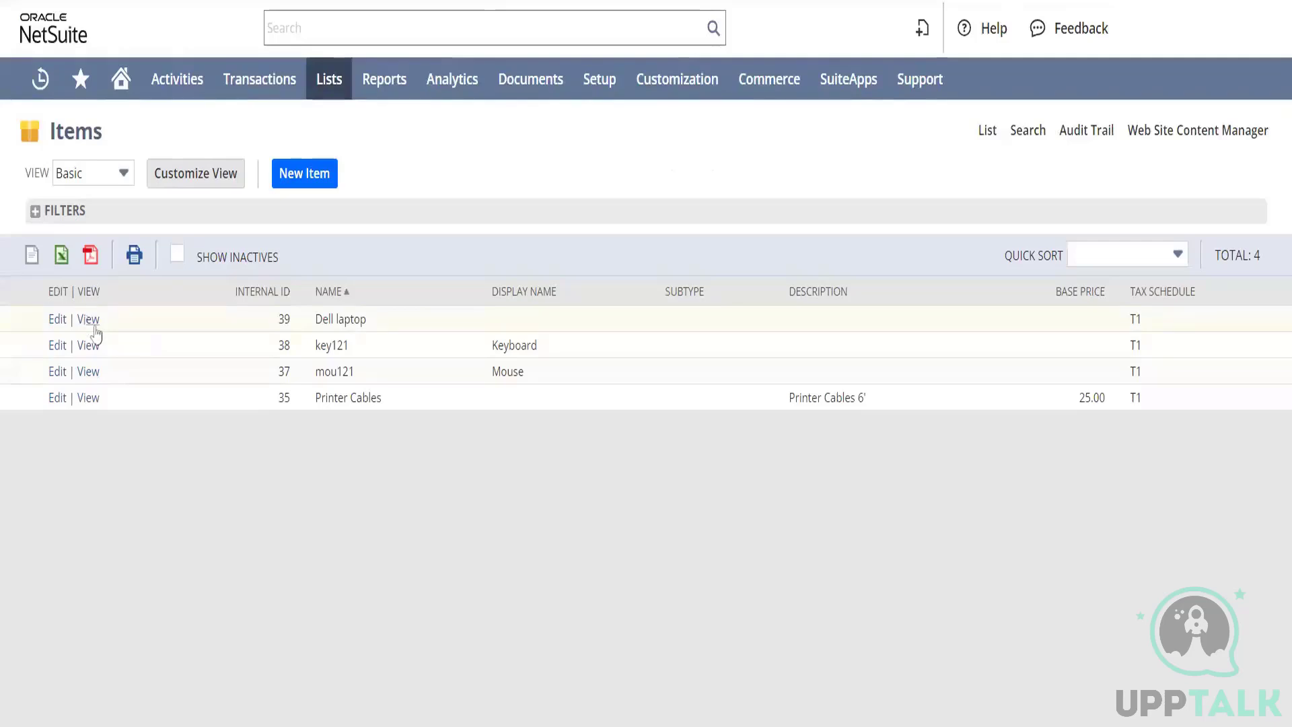
left_click(58, 320)
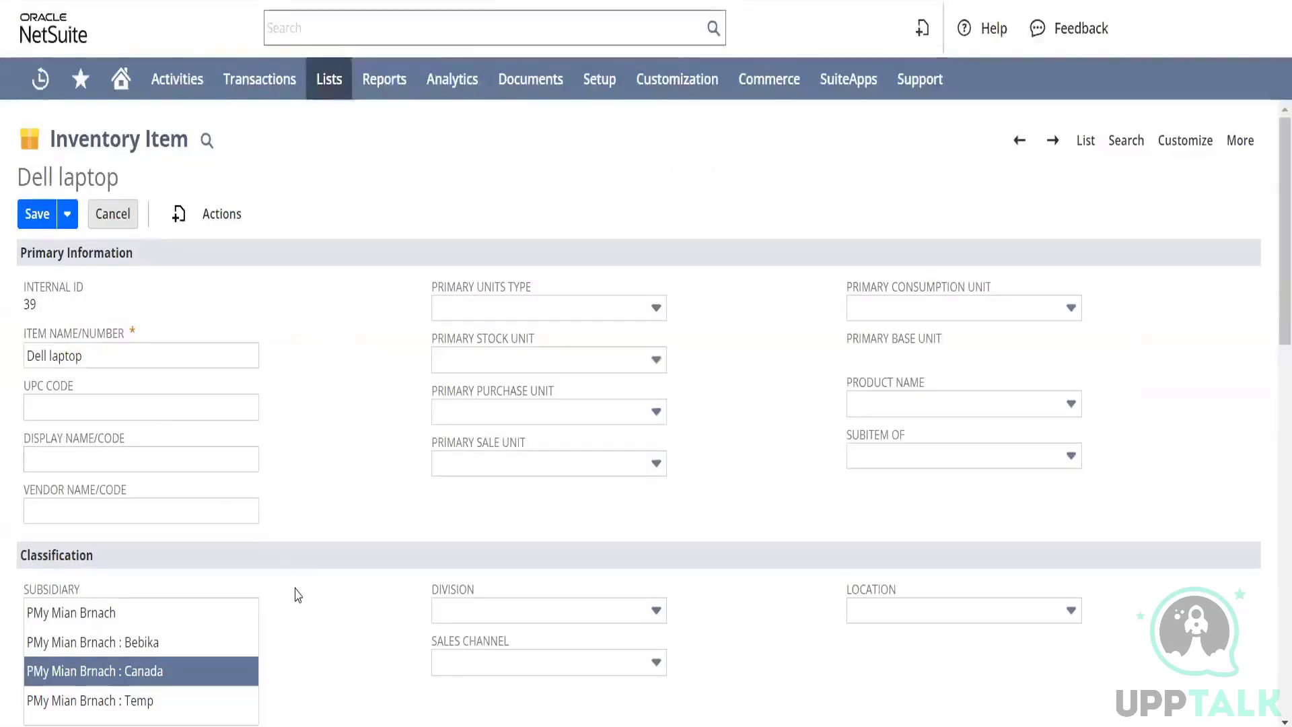
left_click_drag(1271, 205, 1272, 274)
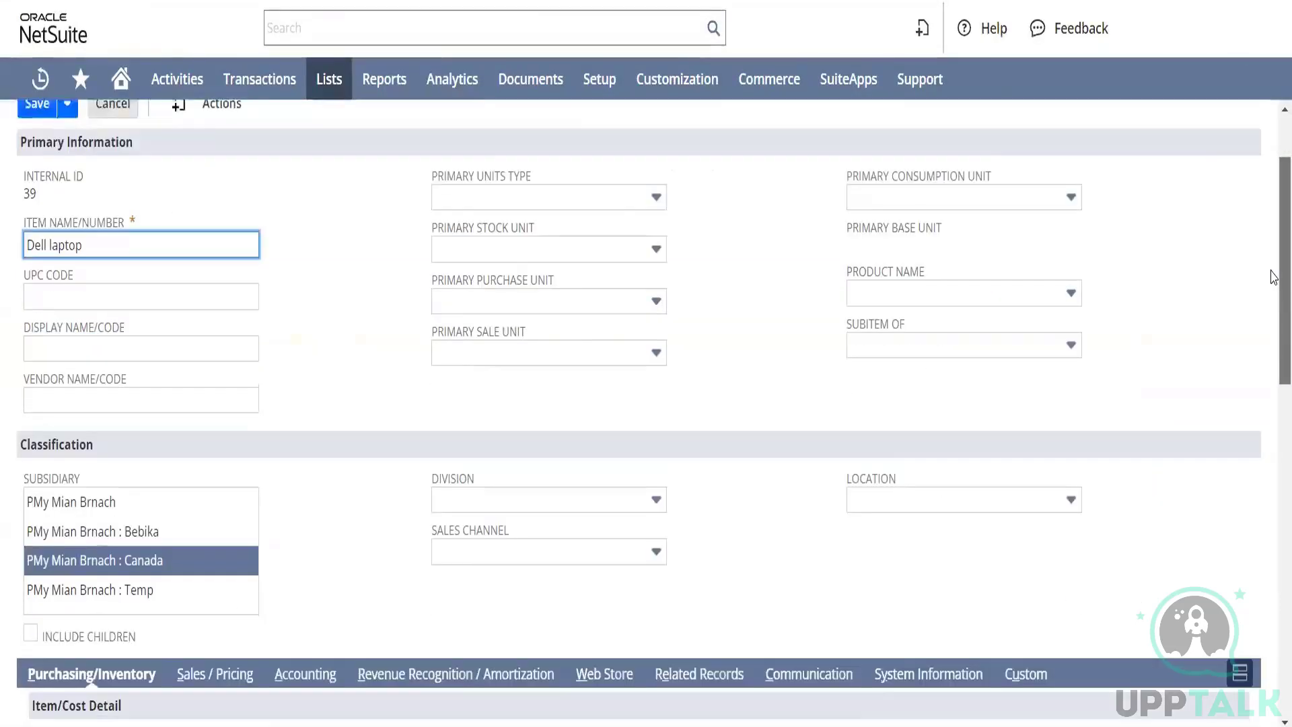
Try to save the Dell laptop item with subsidiary PMy Mian Brnach, Include Children enabled and location Cloud Location
left_click(116, 434)
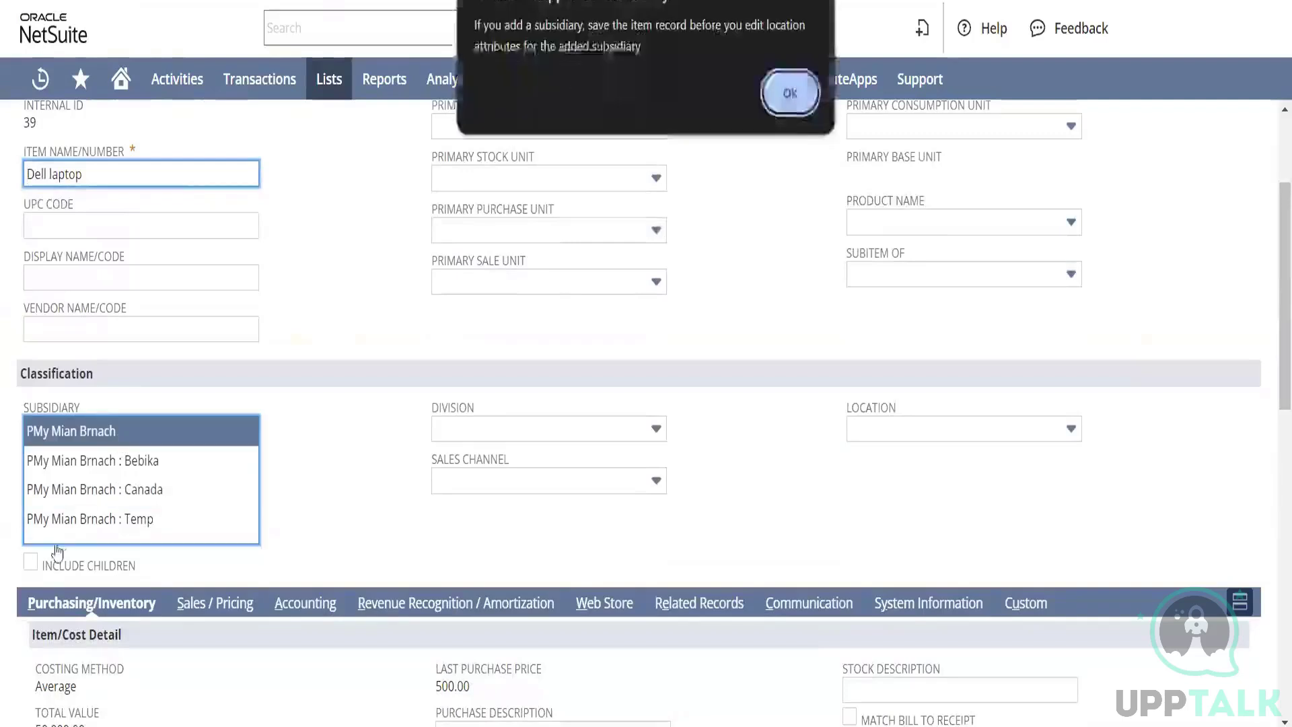
left_click(787, 92)
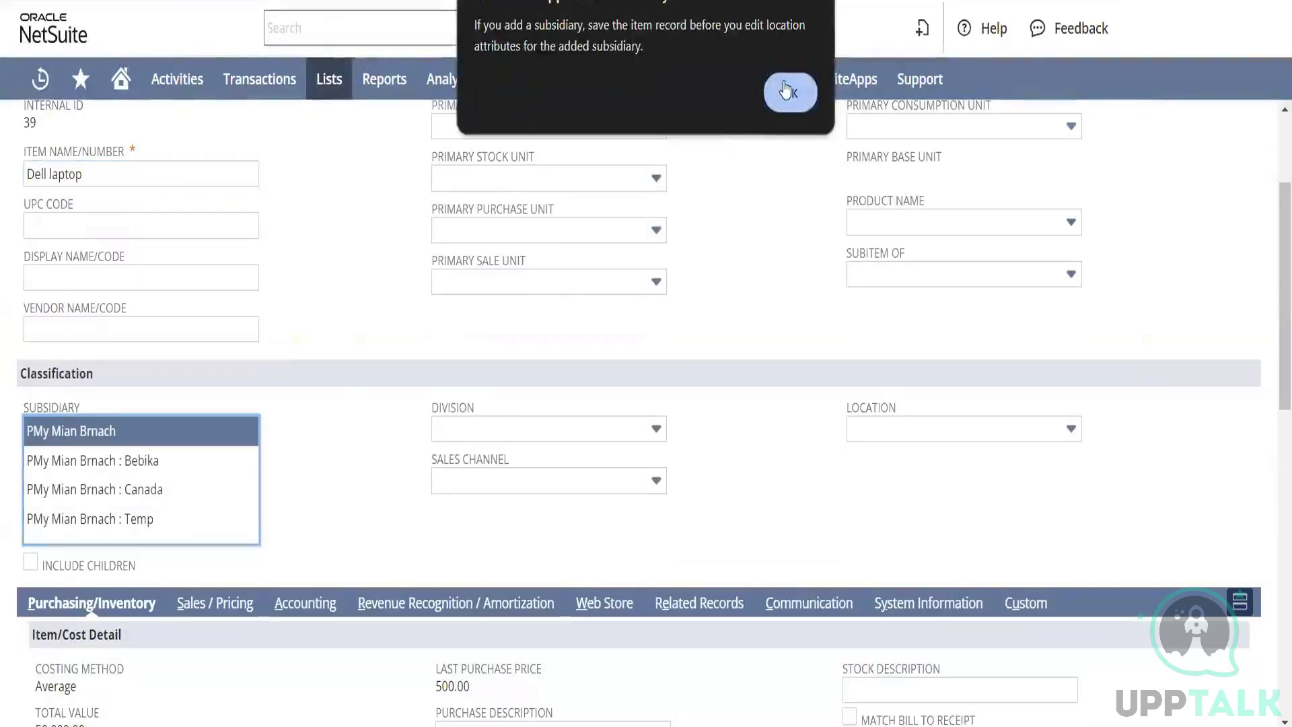
left_click(32, 565)
left_click(863, 435)
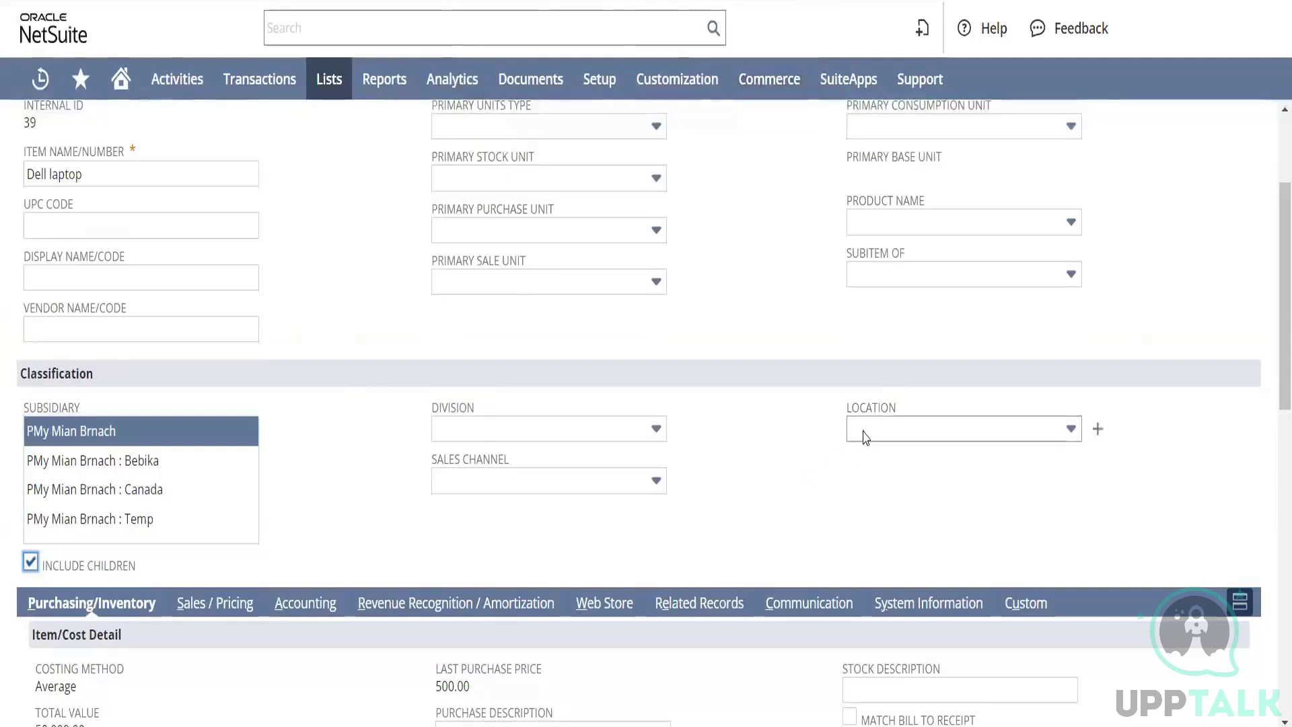
left_click(863, 435)
left_click(907, 441)
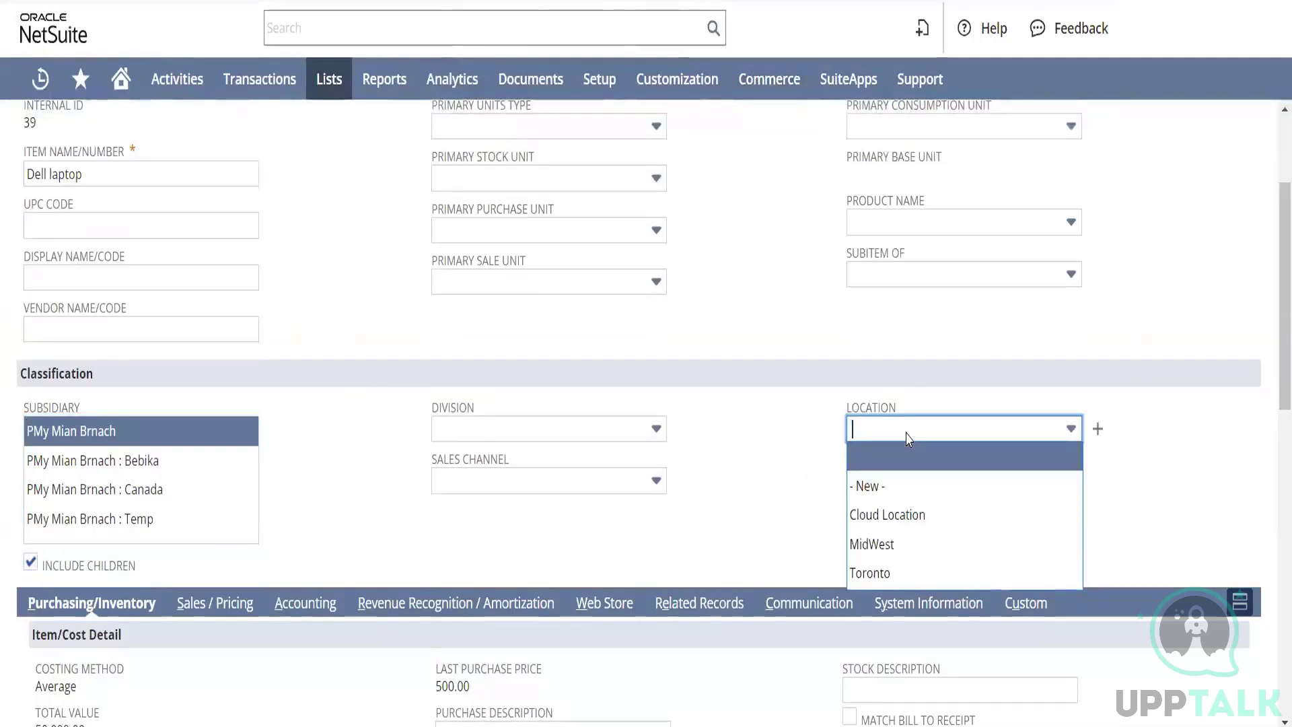
left_click(909, 515)
scroll(469, 337, "up", 3)
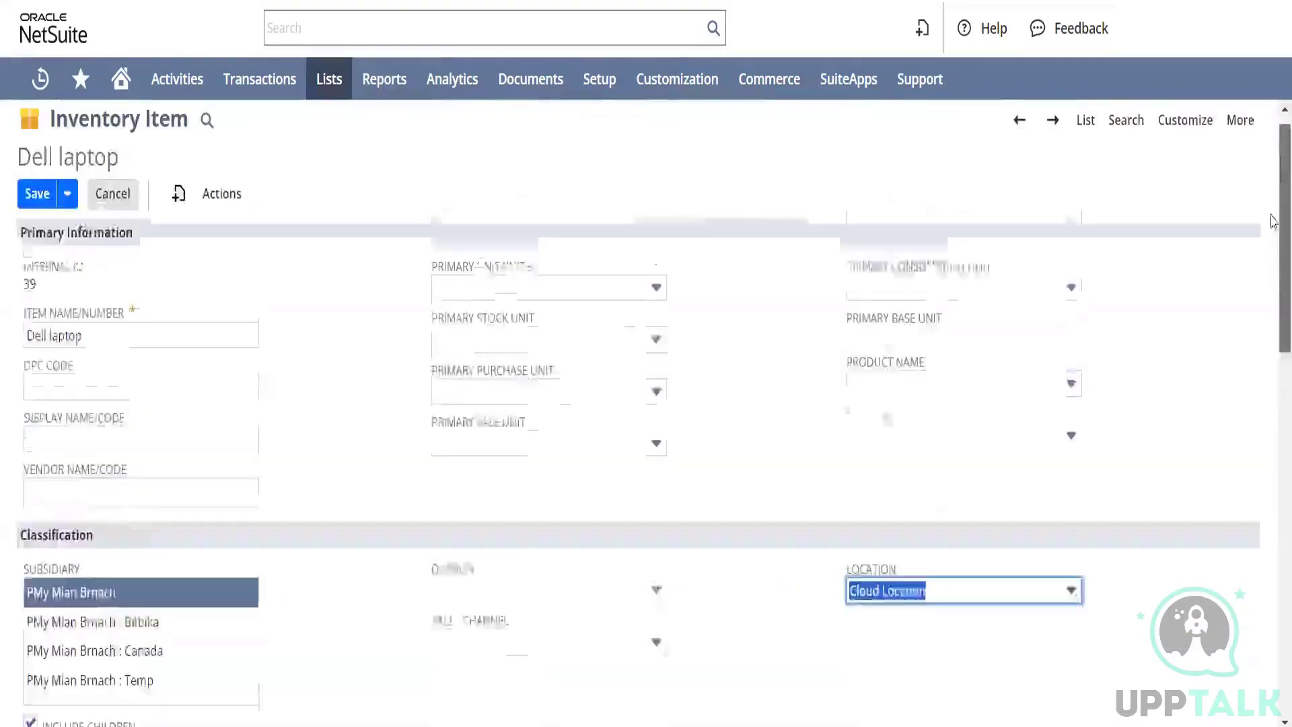
left_click(37, 214)
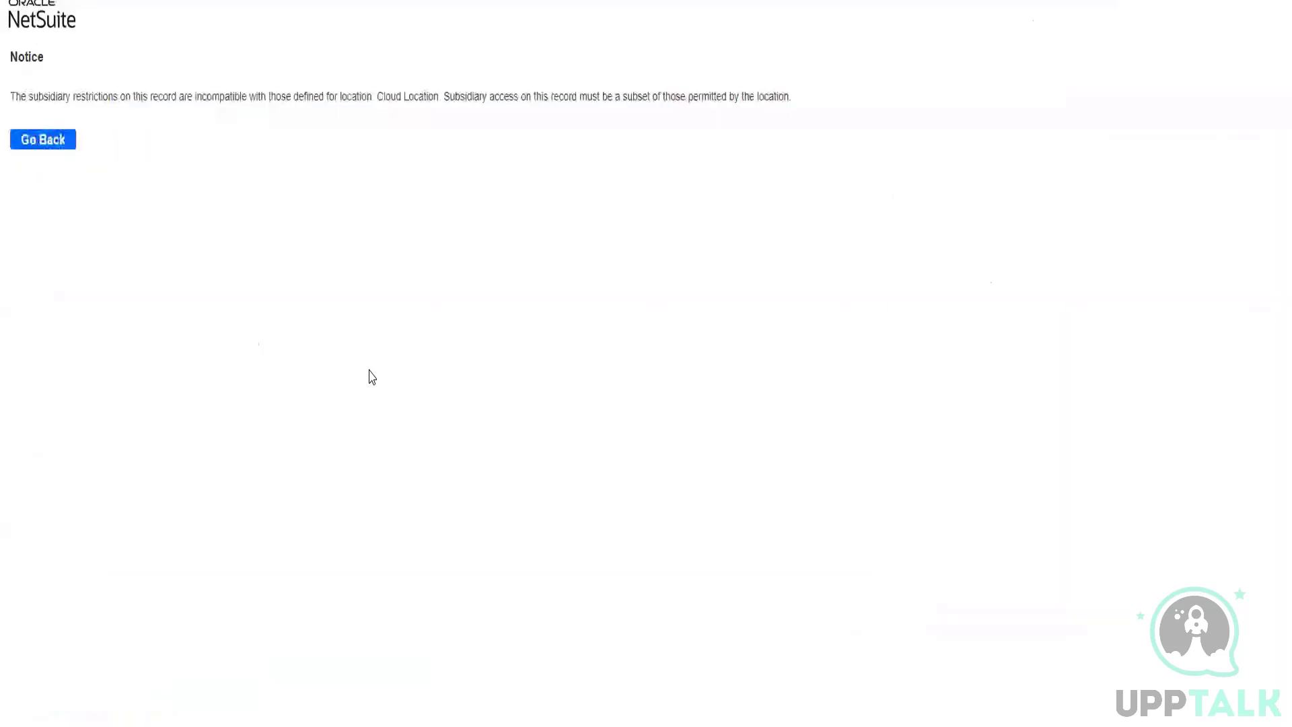
left_click(61, 144)
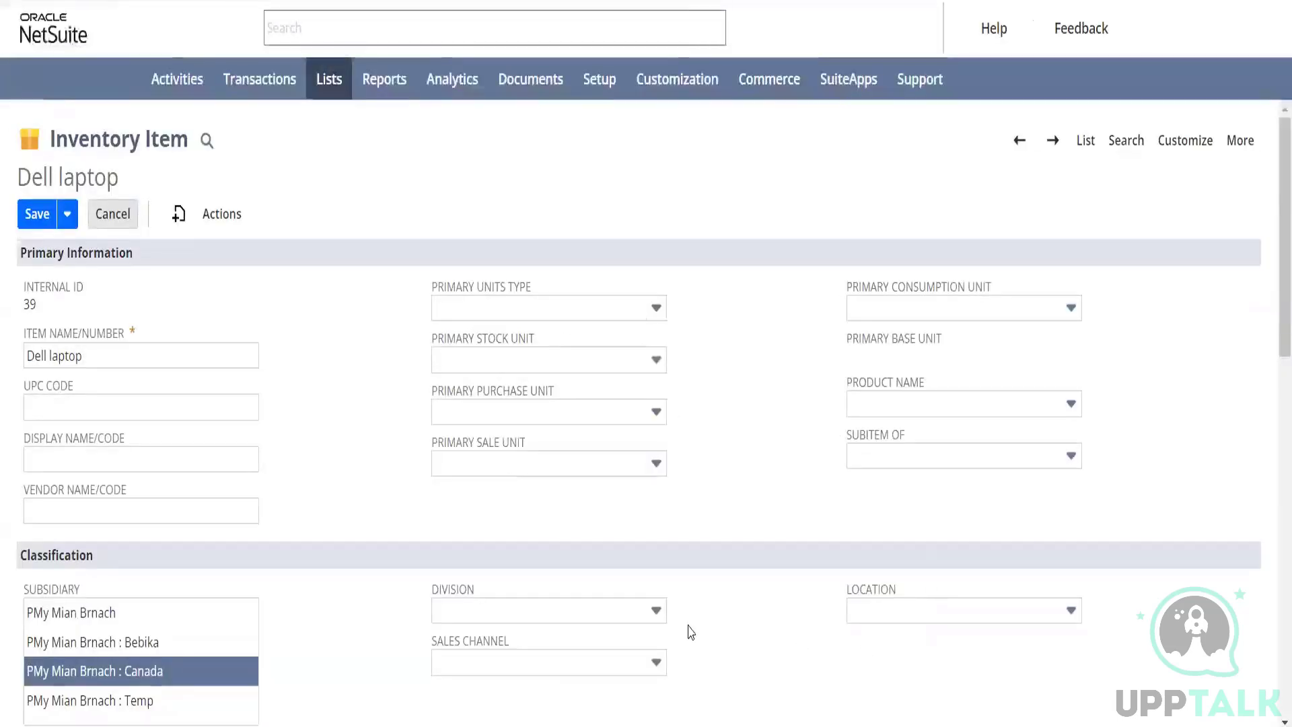
Set the Dell laptop item's subsidiary to PMy Mian Brnach with Include Children enabled, leave its location empty, and save the item
left_click(146, 613)
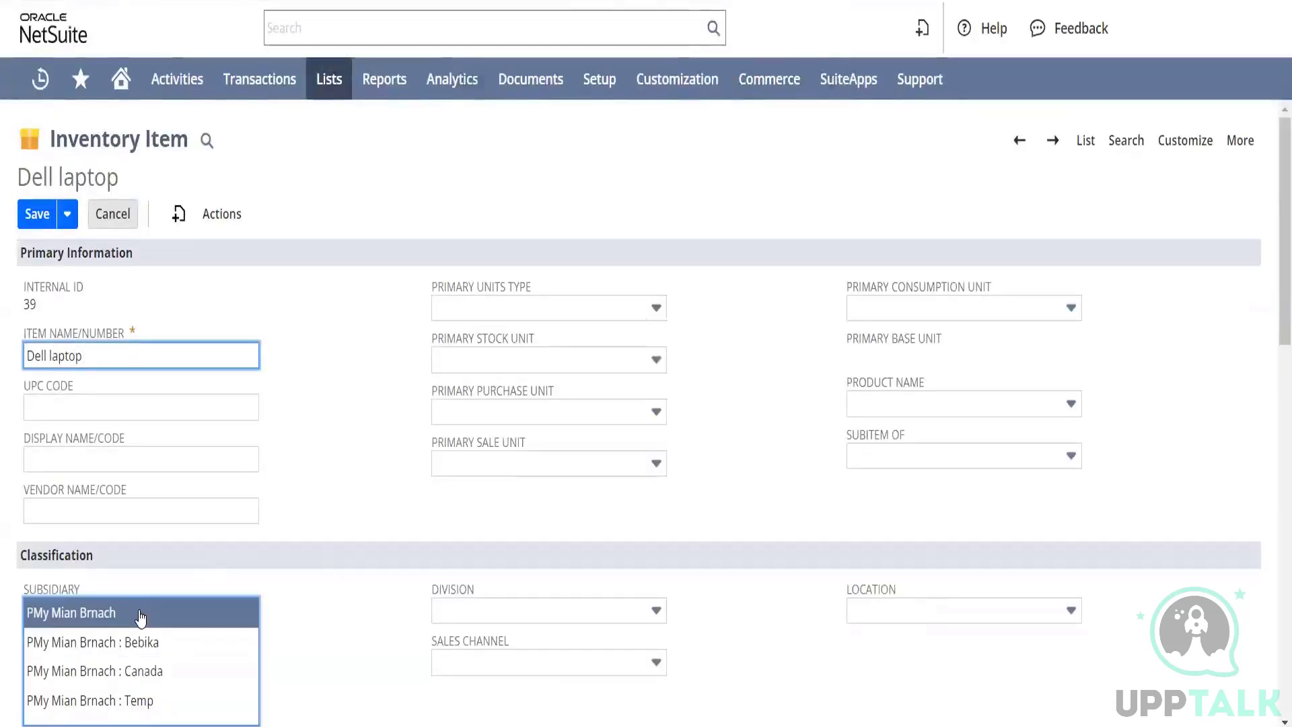
left_click(788, 93)
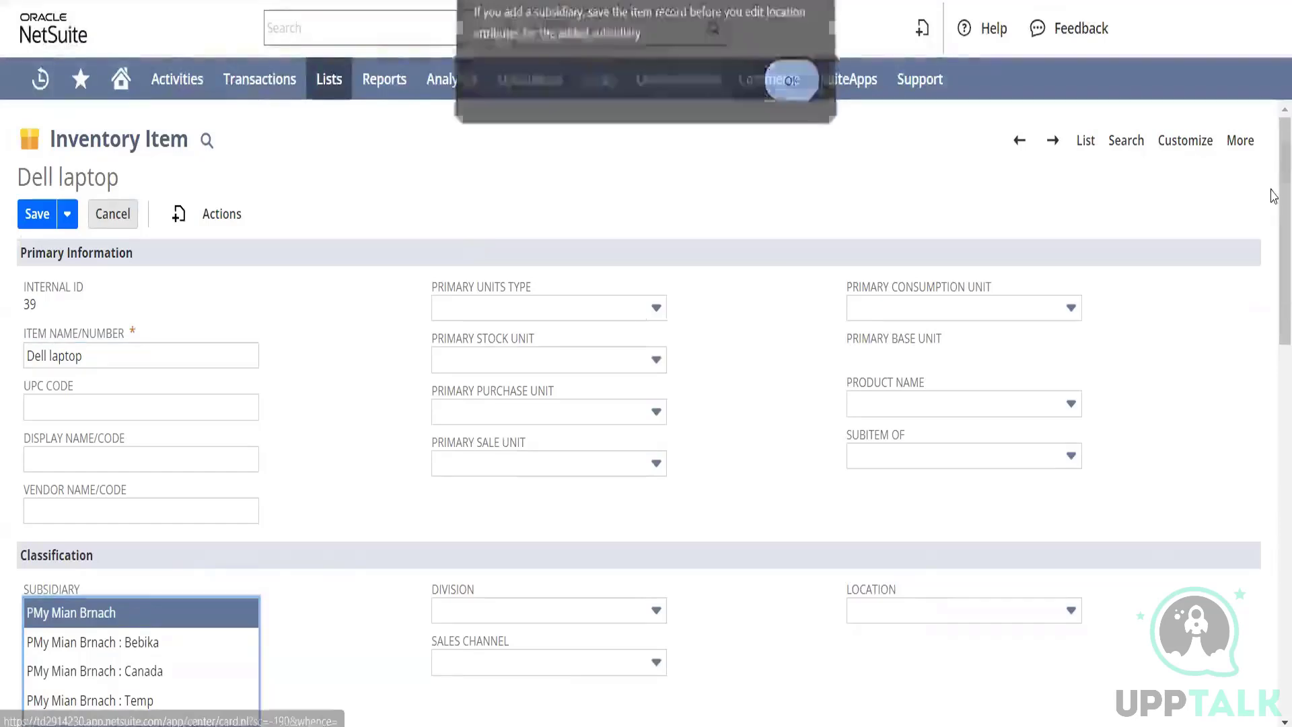
scroll(173, 405, "down", 5)
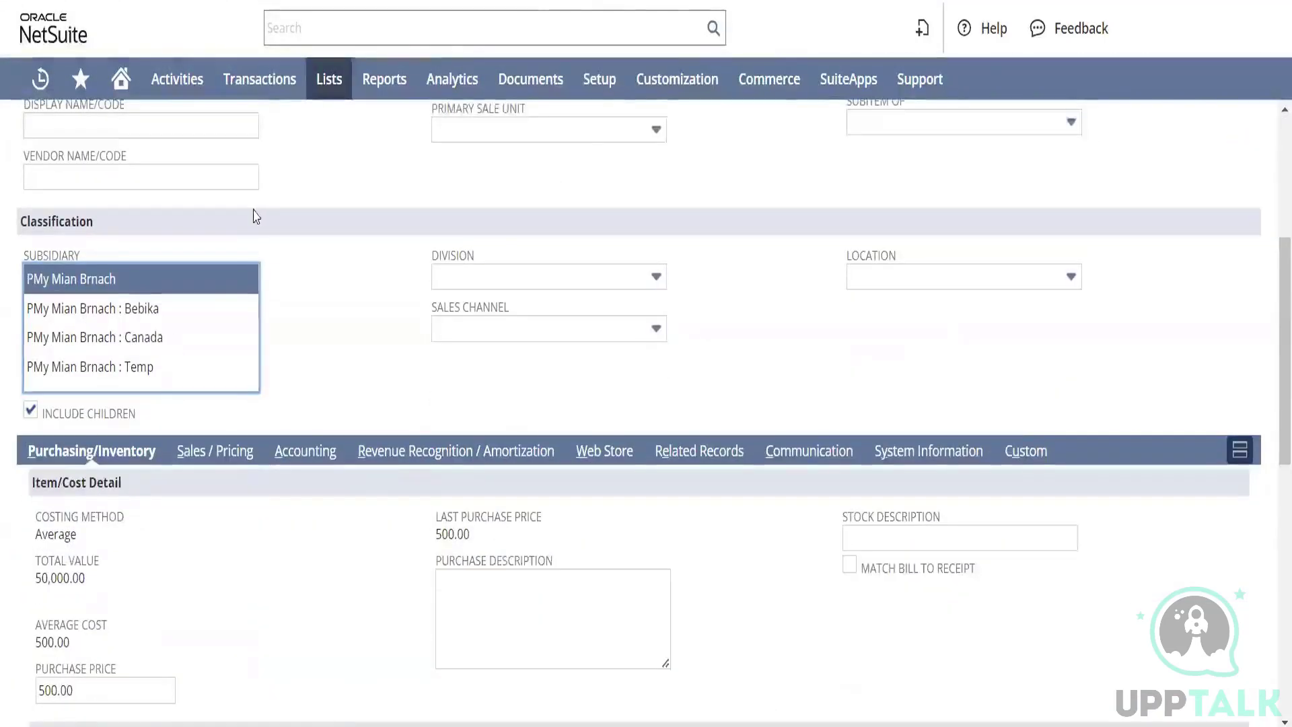
scroll(1274, 634, "down", 15)
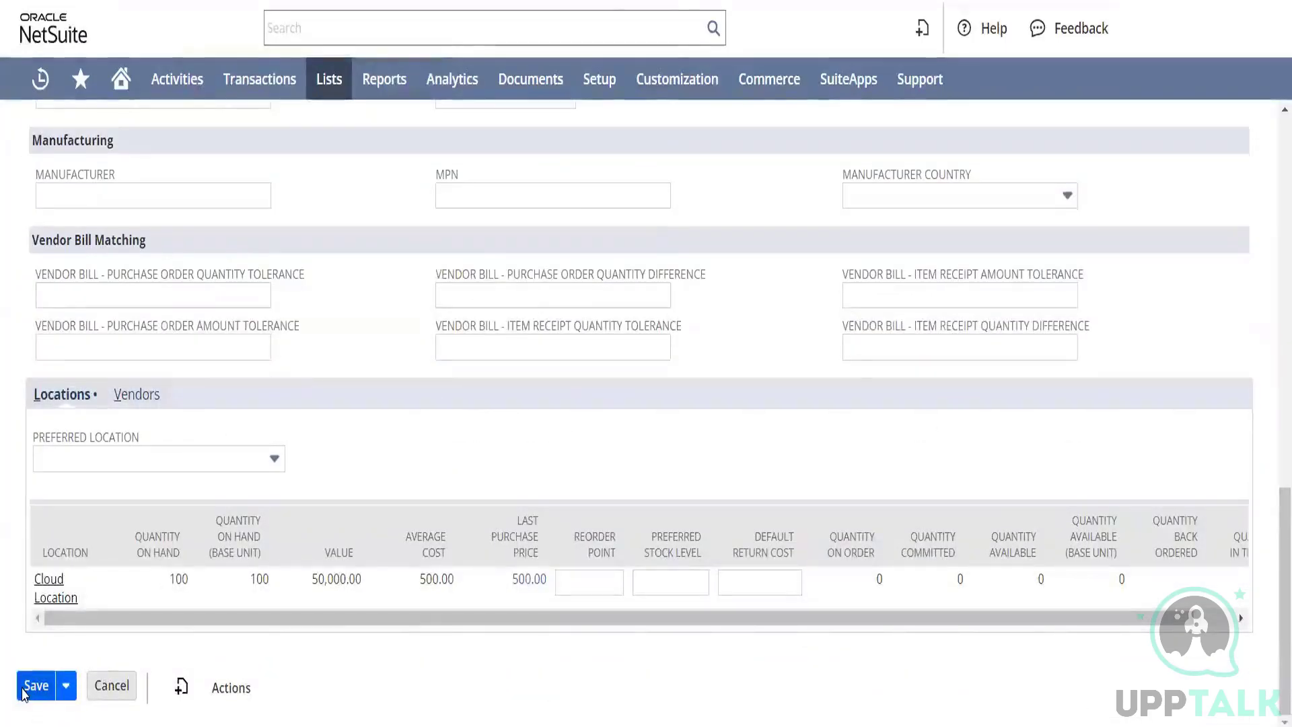
left_click(33, 685)
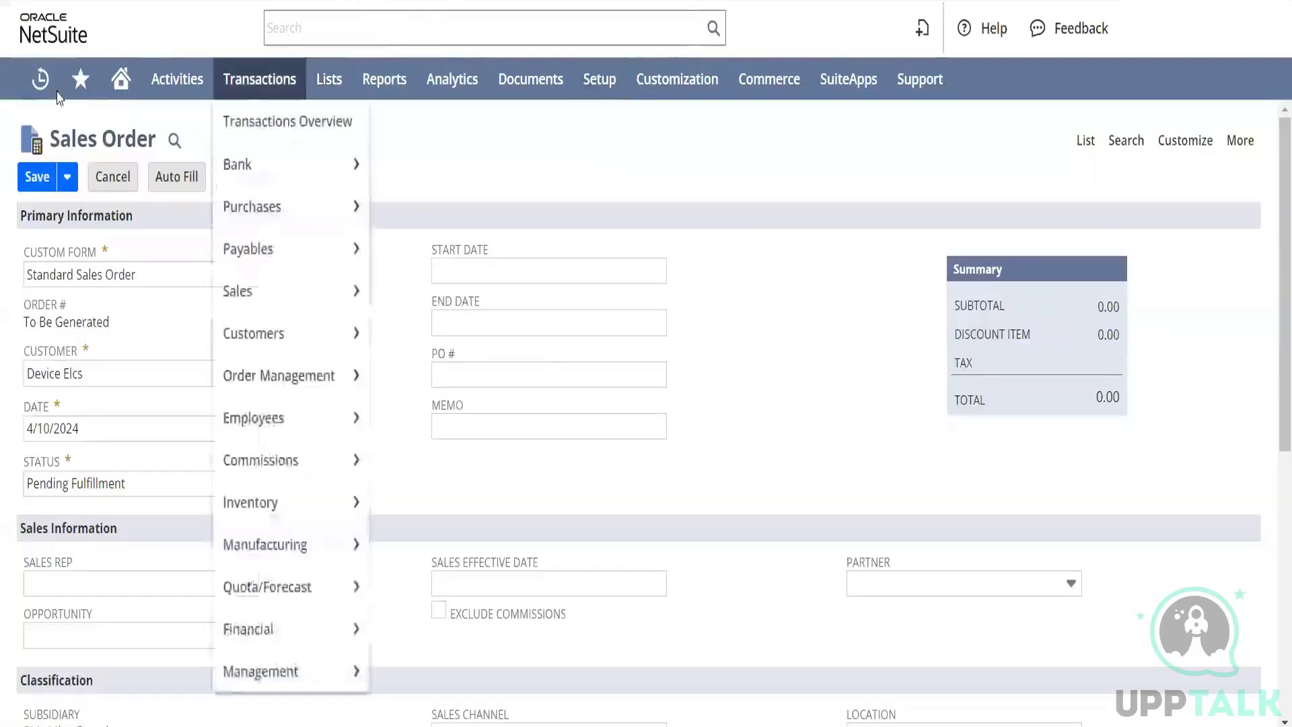
Reload the sales order form and set its status to Pending Fulfillment and its customer to Device Elcs
mouse_move(40, 78)
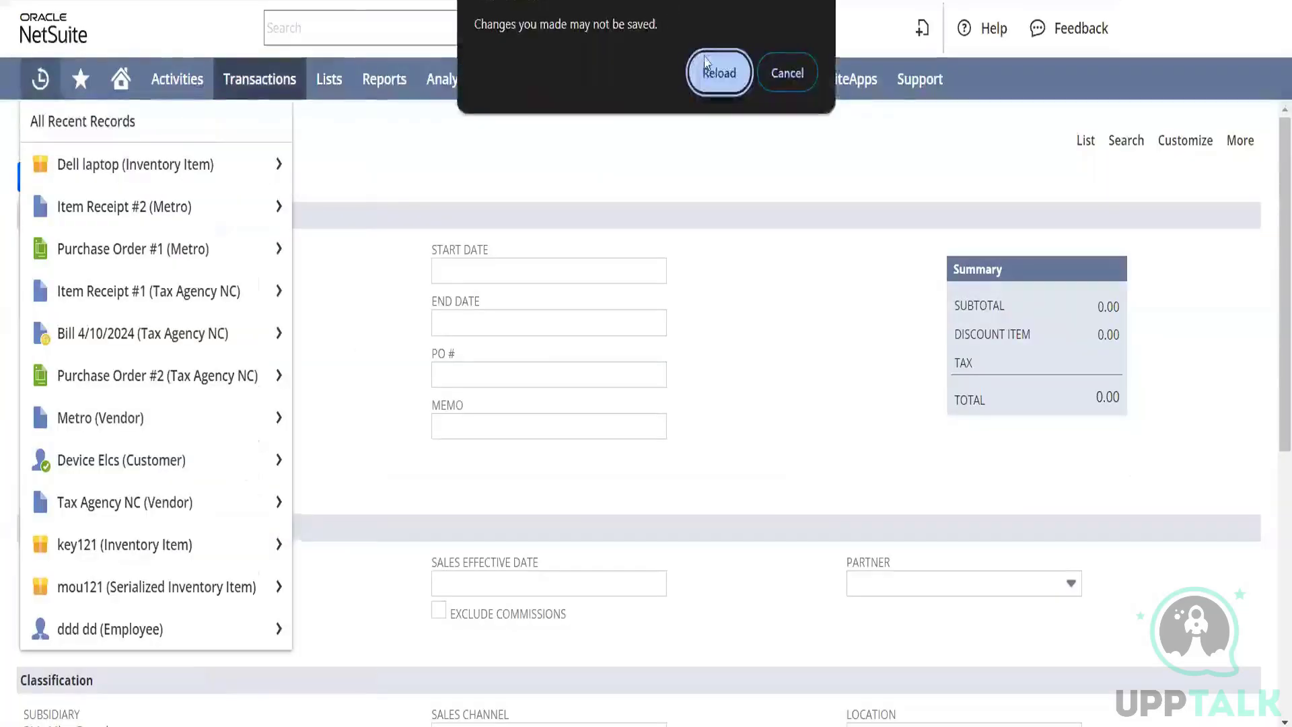
left_click(718, 73)
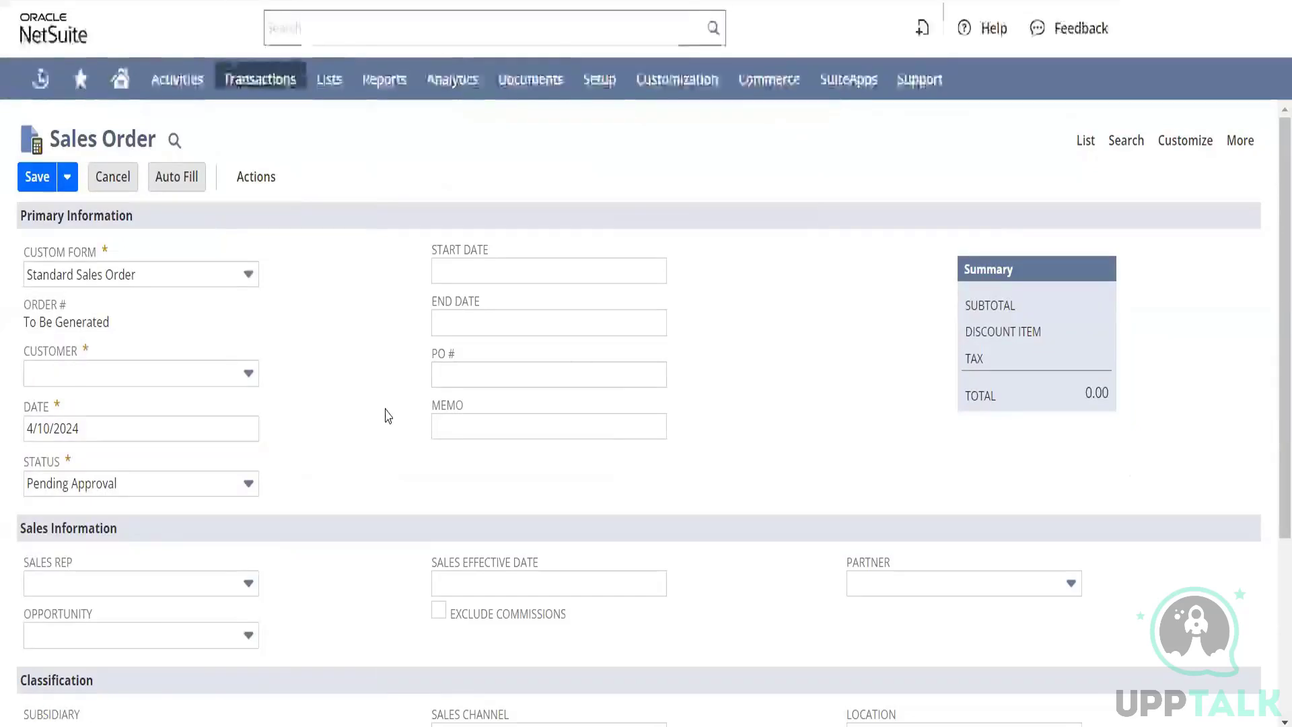
left_click(246, 494)
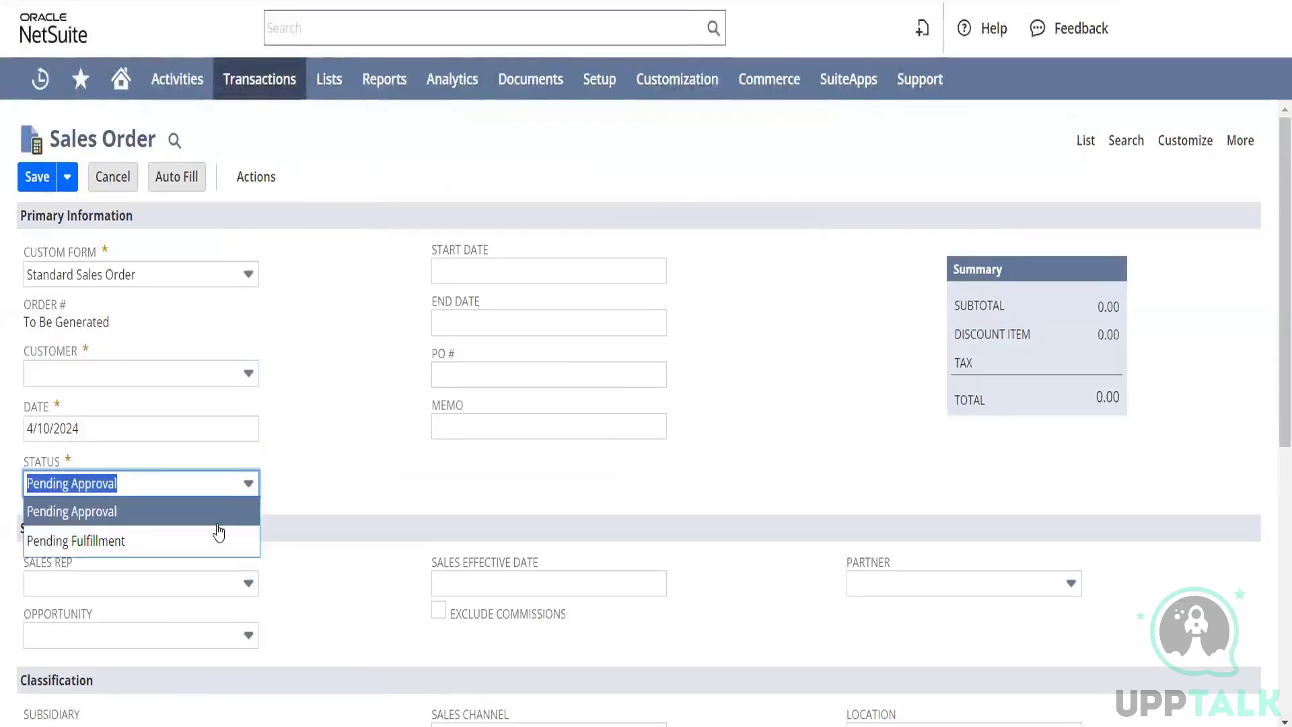
left_click(216, 536)
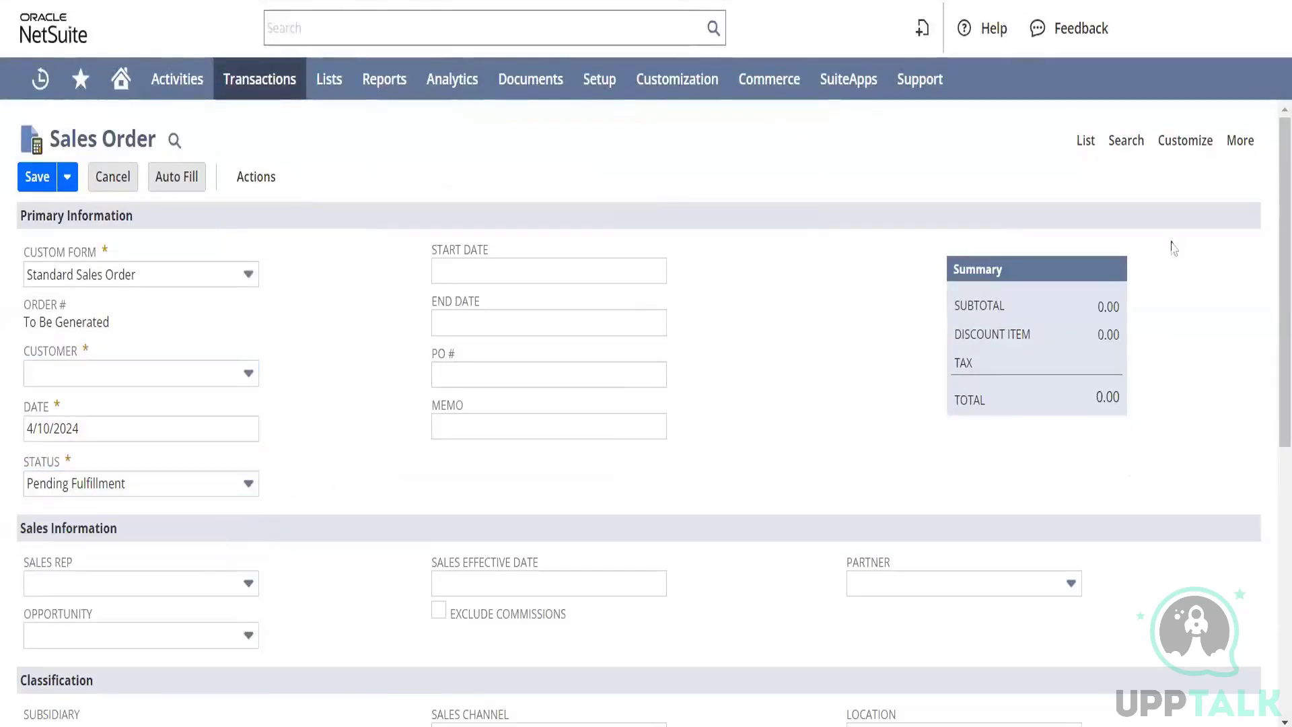
left_click_drag(1283, 263, 1282, 369)
scroll(1161, 327, "up", 3)
left_click(169, 374)
left_click(101, 590)
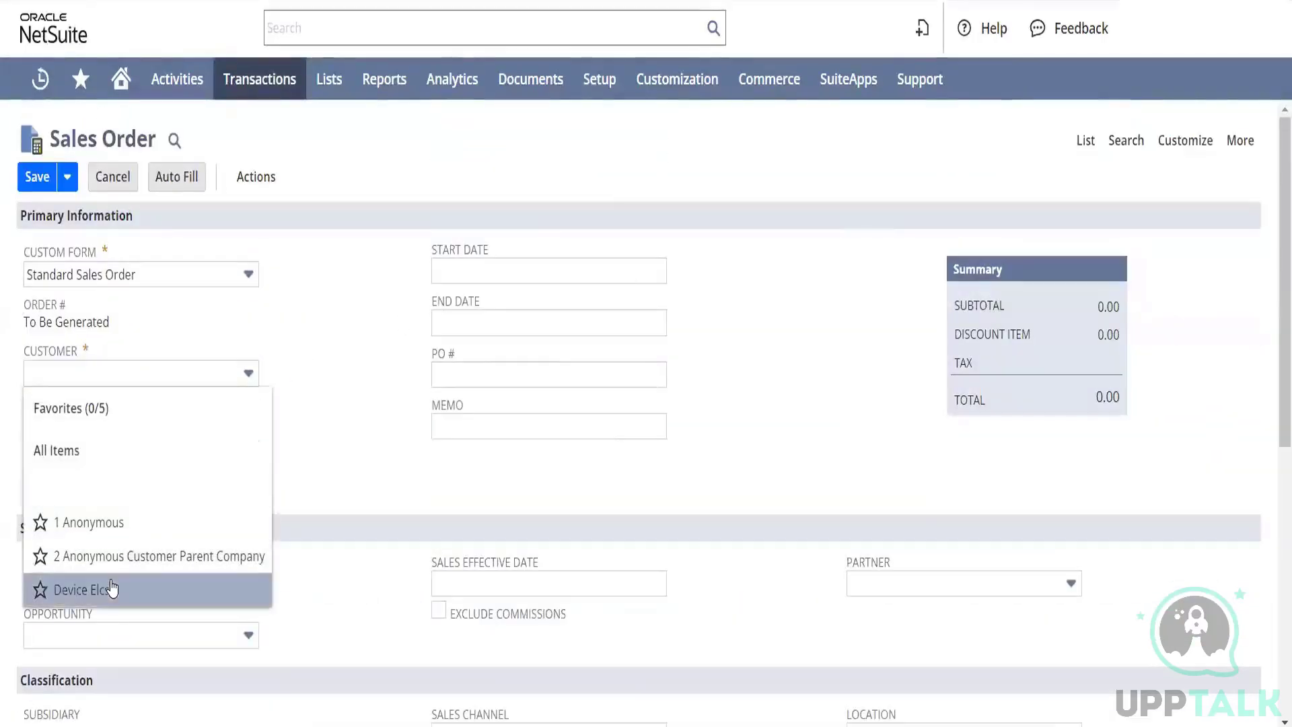
left_click(347, 451)
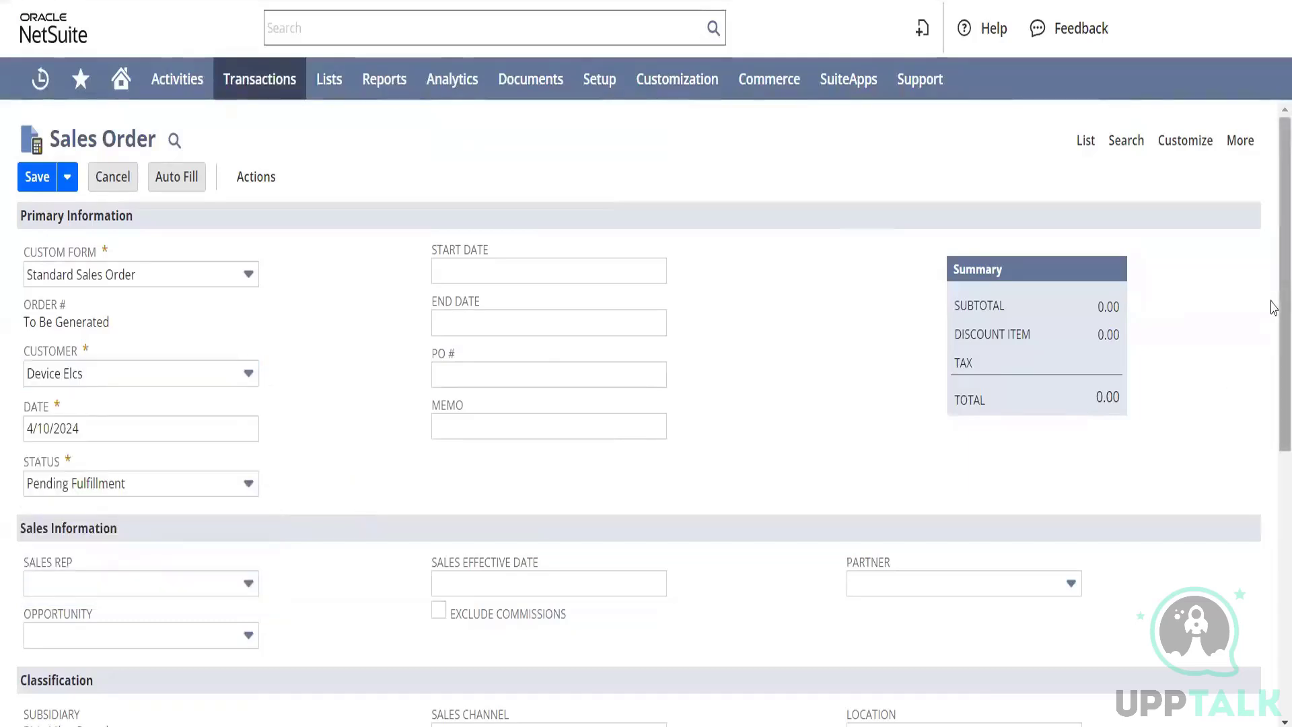
Choose Dell laptop for the first item line and check which locations are offered for the sales order
left_click_drag(1274, 308, 1274, 531)
left_click(143, 664)
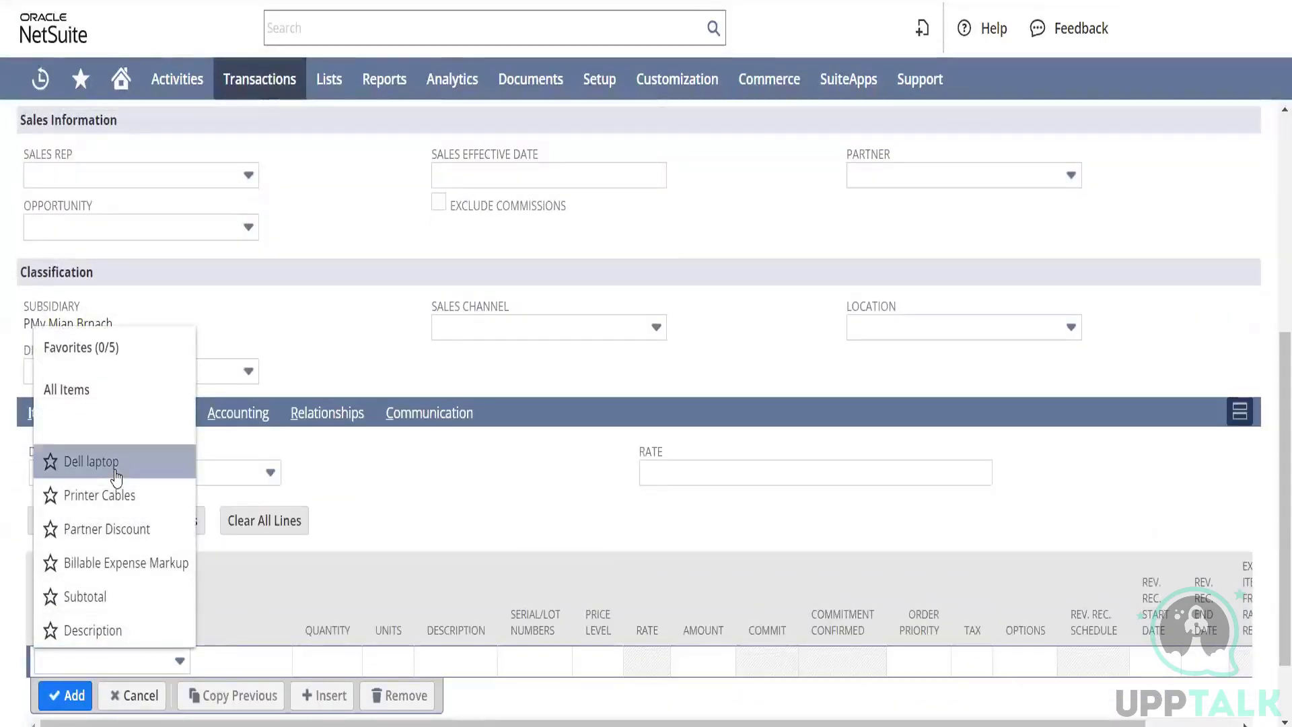
left_click(91, 462)
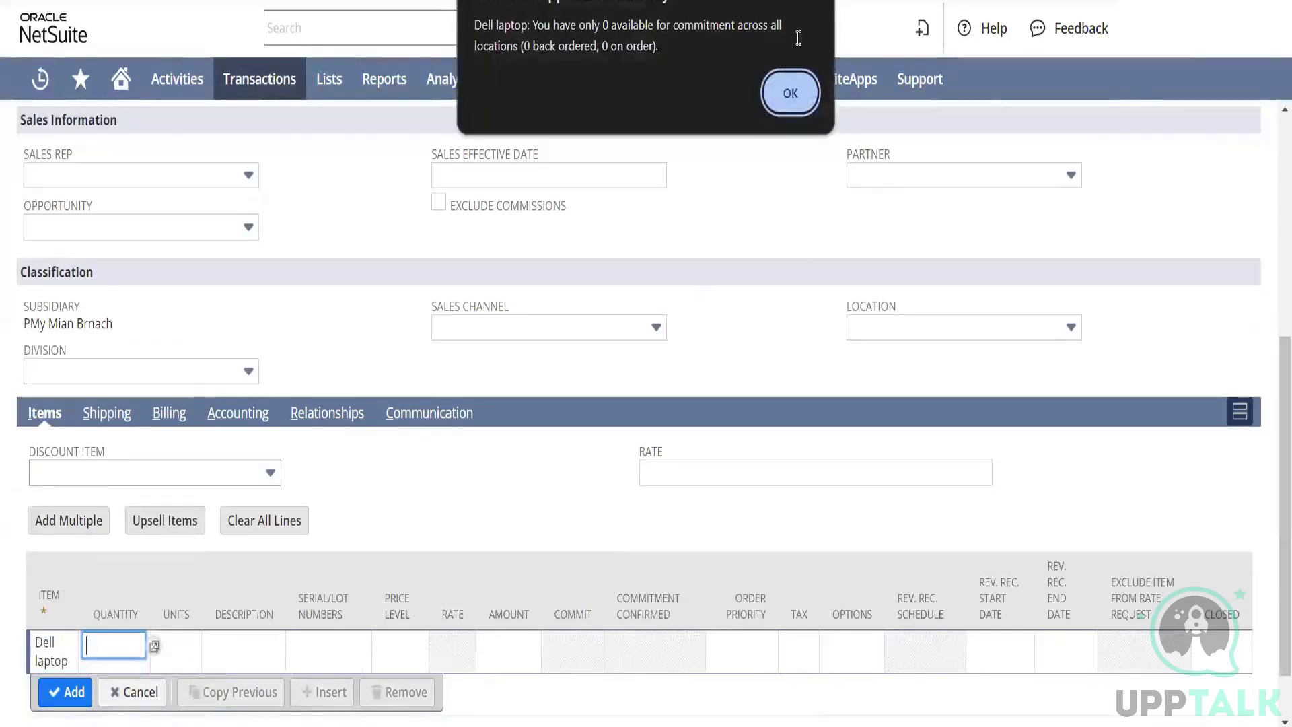
left_click(791, 93)
mouse_move(795, 94)
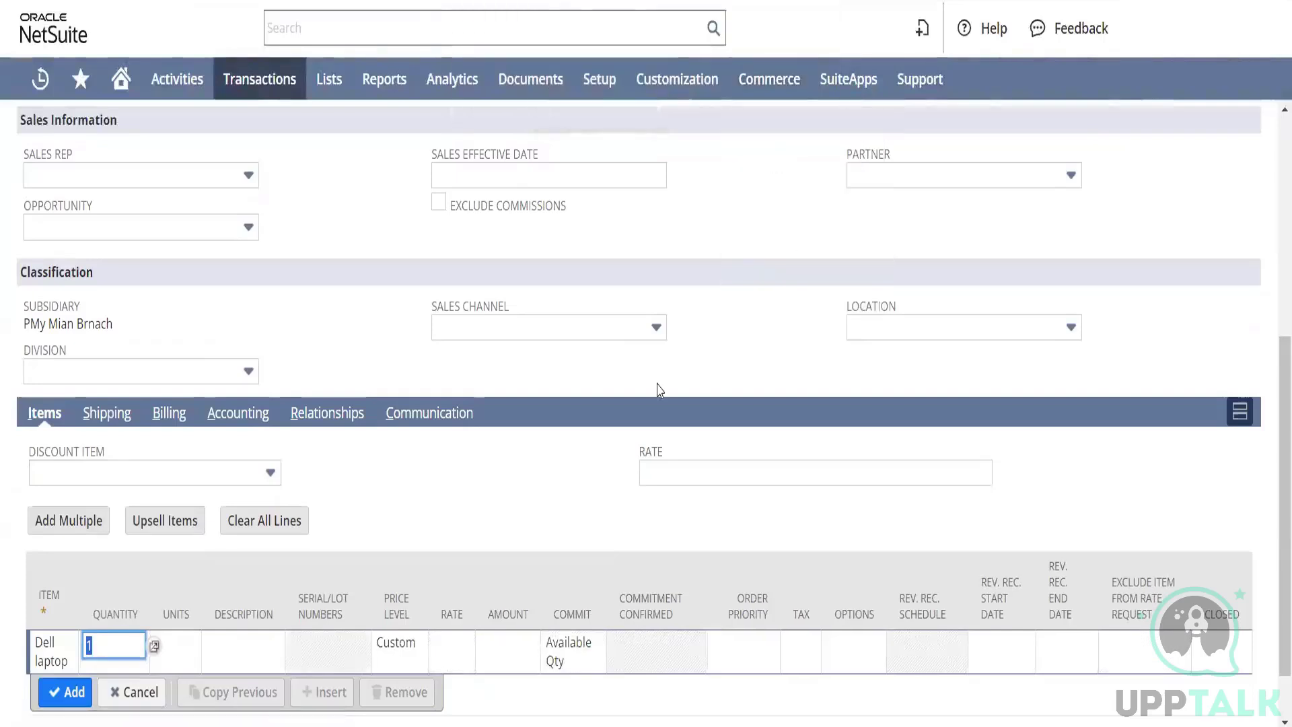
left_click(884, 335)
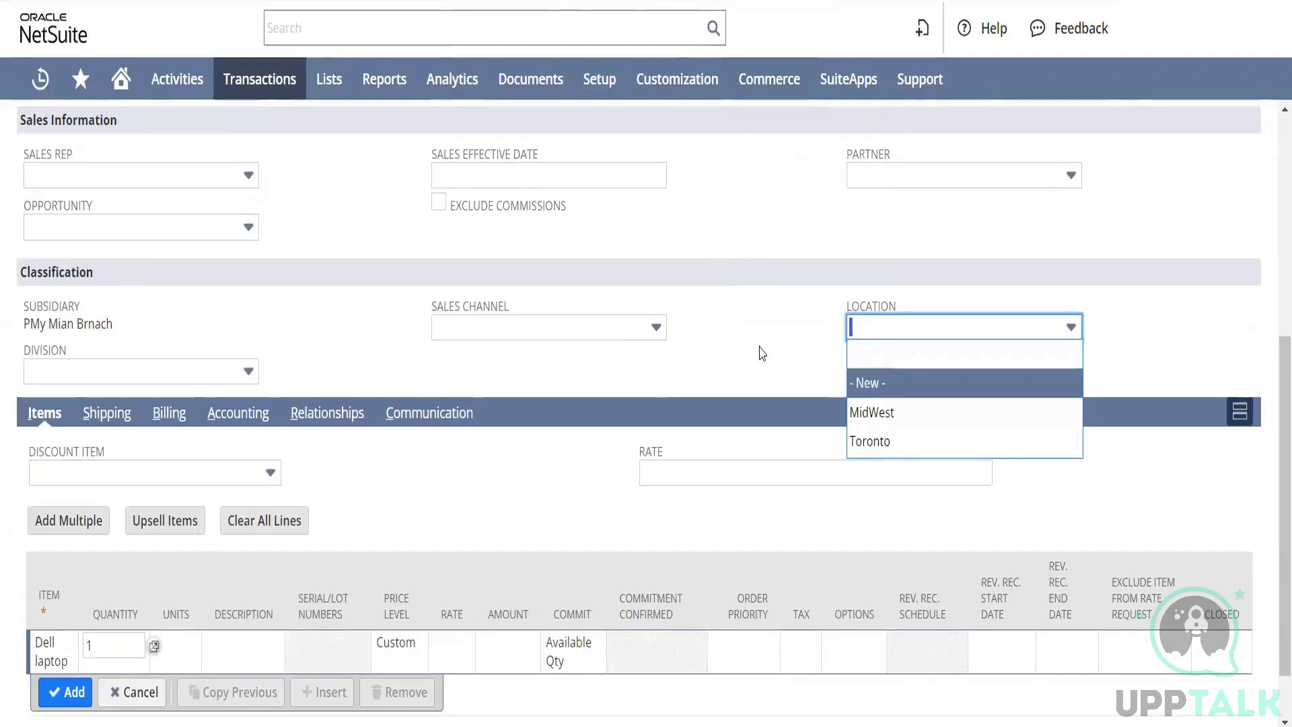
Open the customers list, discarding the unsaved sales order
scroll(1275, 412, "up", 6)
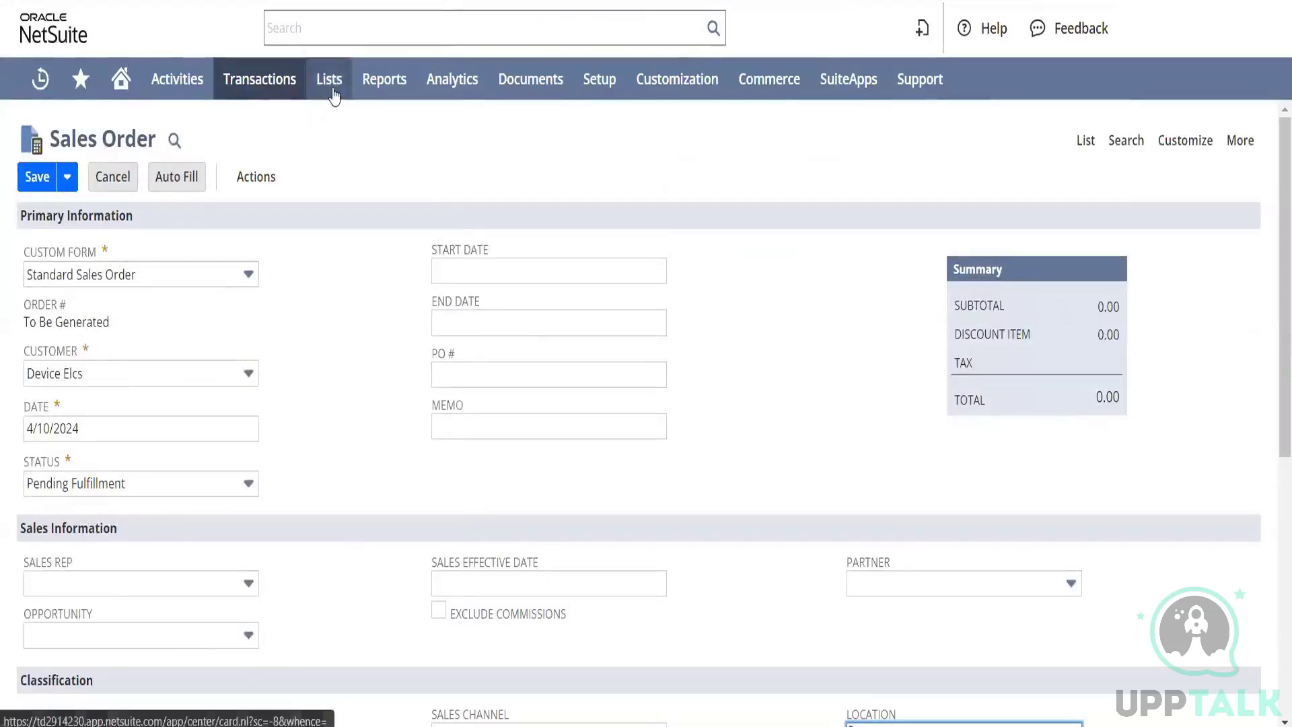
mouse_move(327, 84)
mouse_move(409, 162)
mouse_move(560, 223)
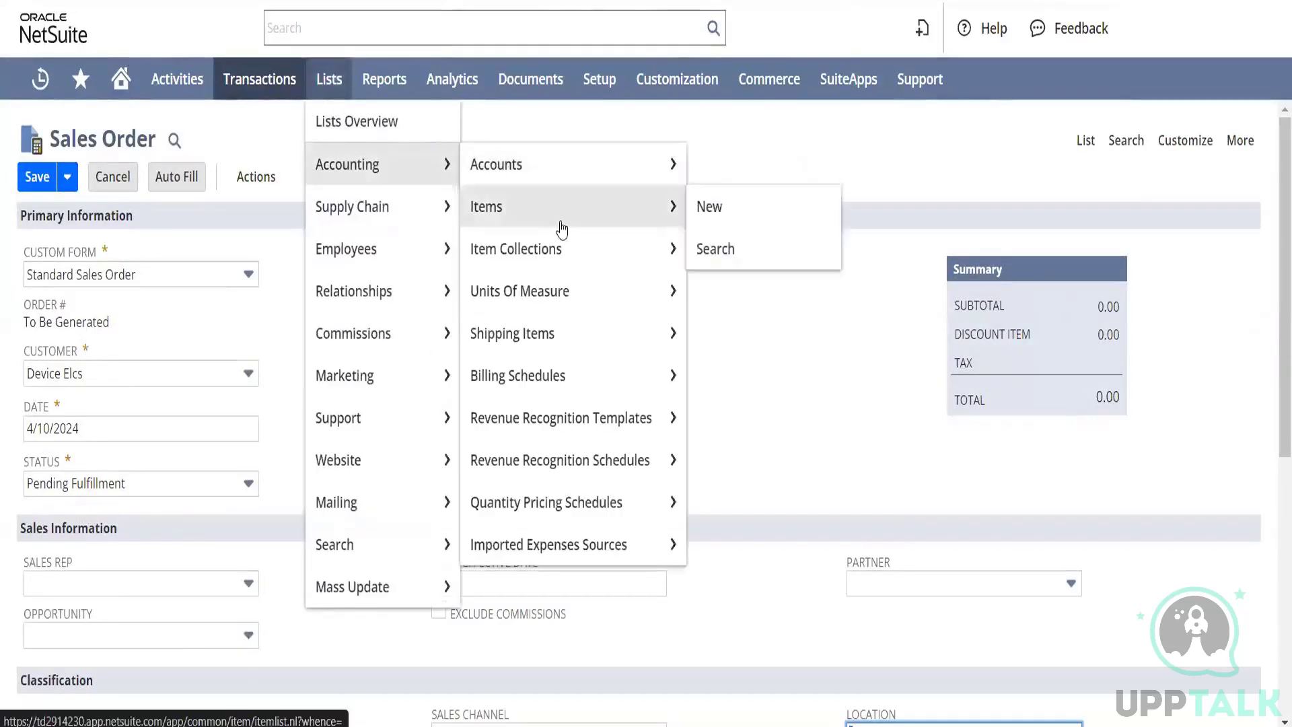
mouse_move(390, 269)
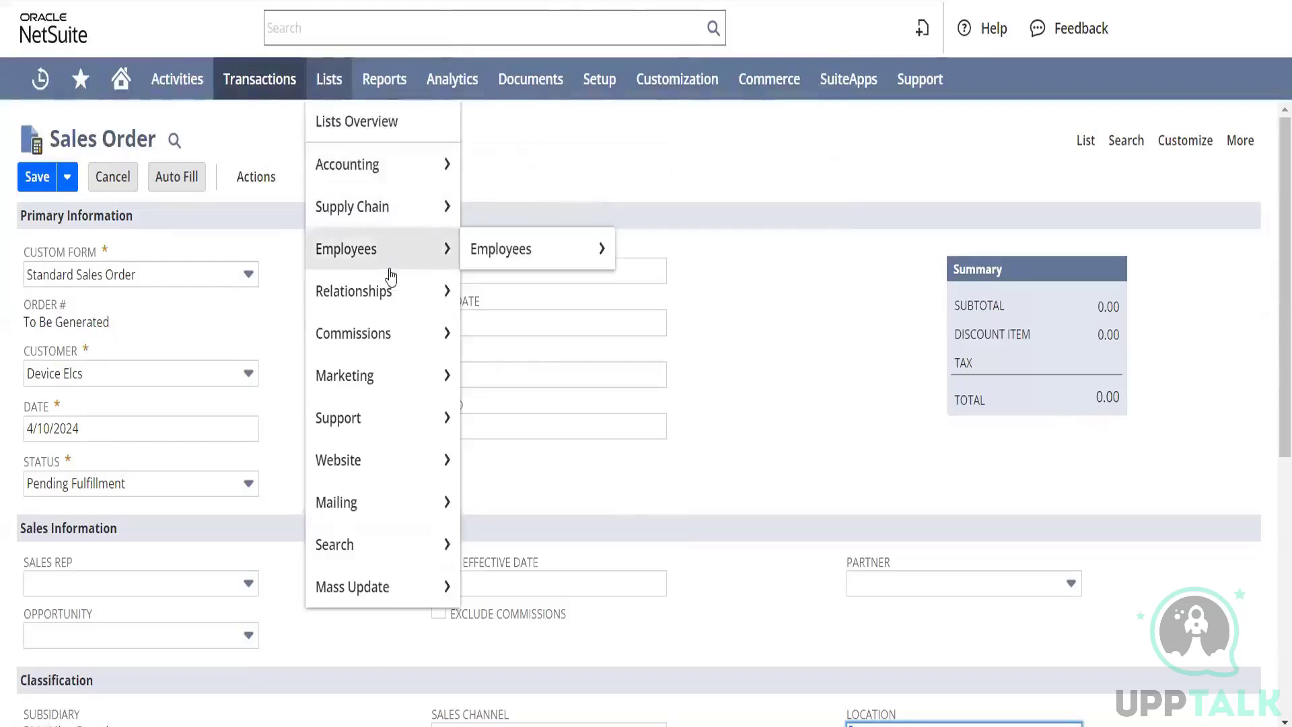
mouse_move(404, 291)
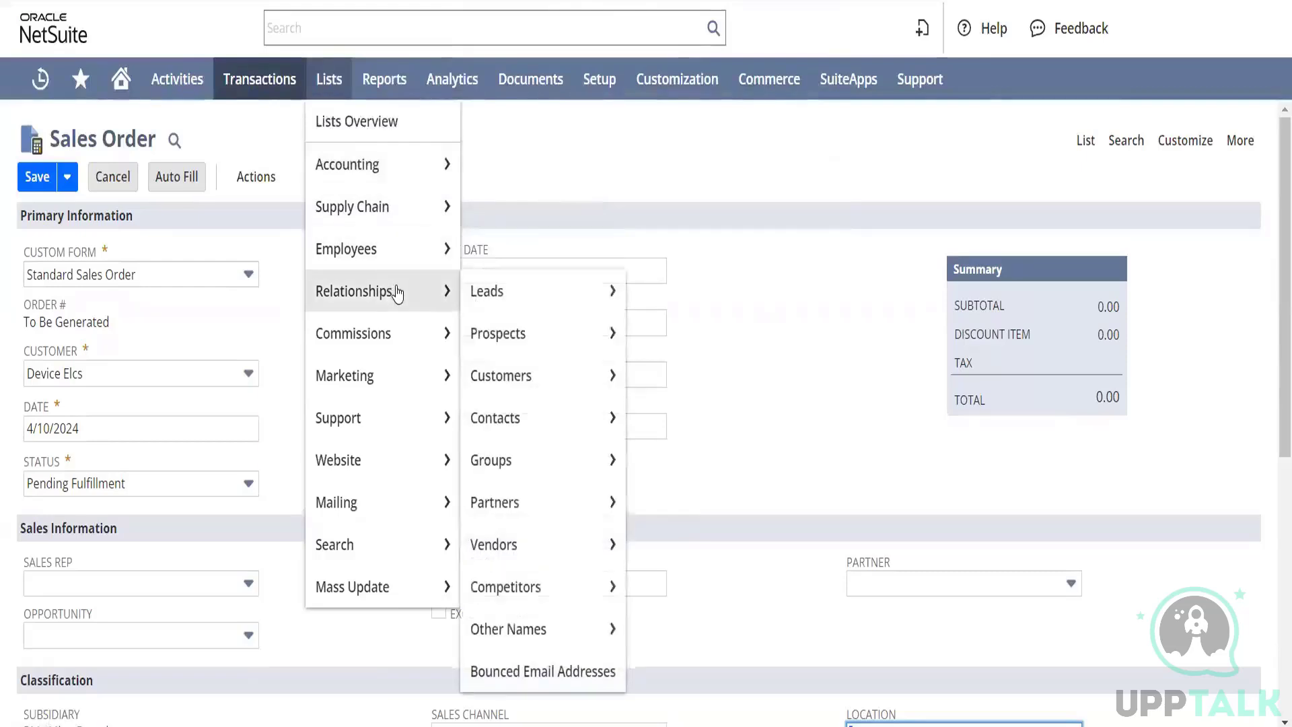
left_click(554, 373)
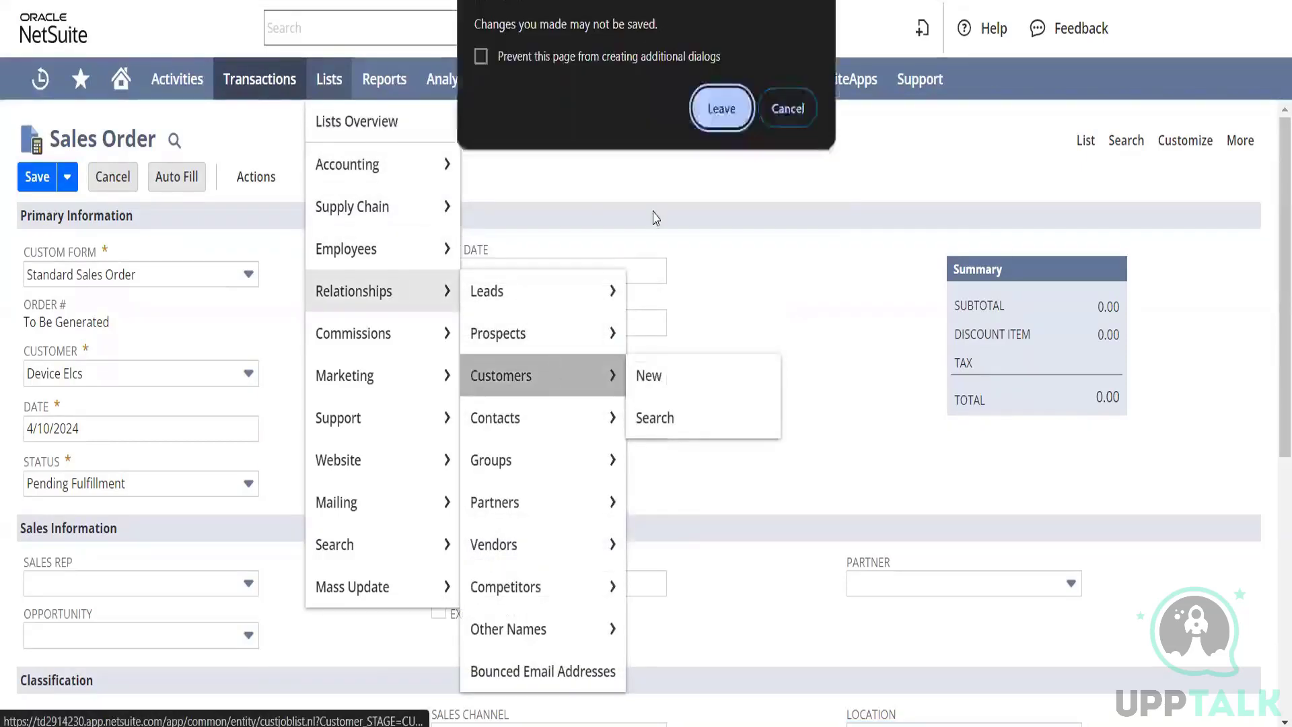
left_click(721, 111)
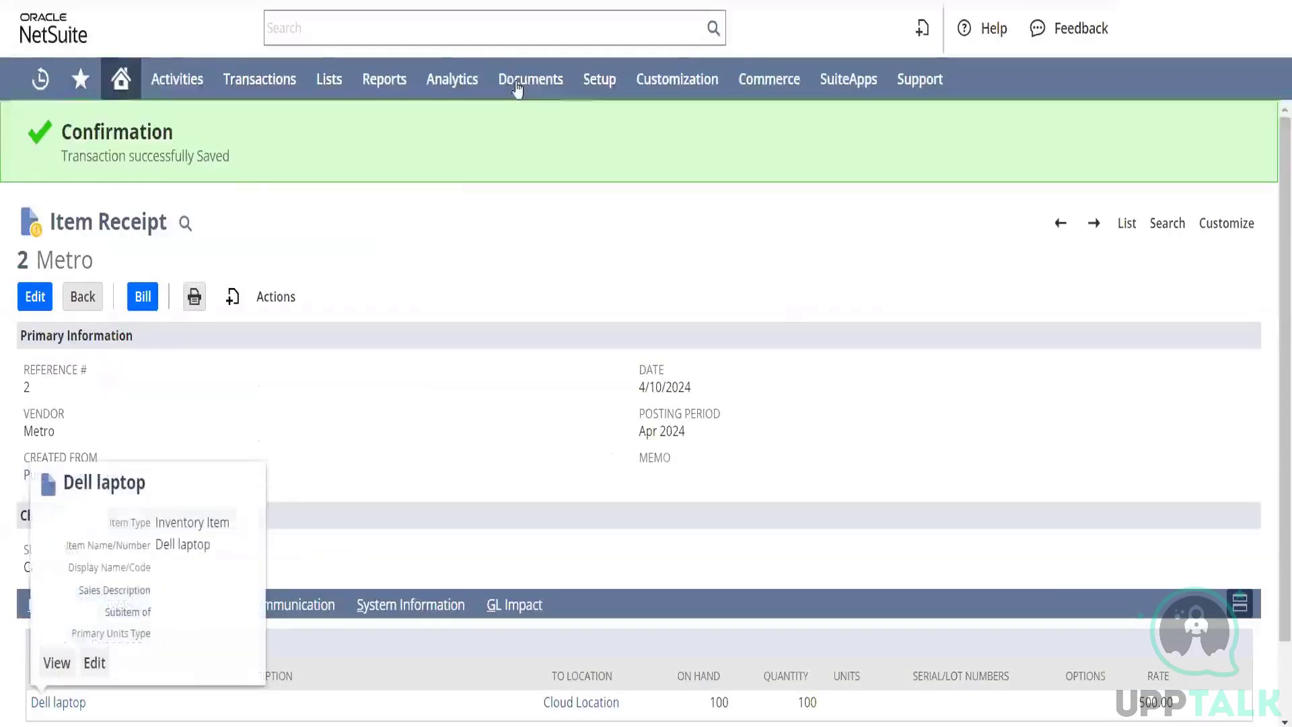
Open the company's locations list from the item receipt's browser tab and view the Cloud Location record
mouse_move(588, 81)
mouse_move(628, 149)
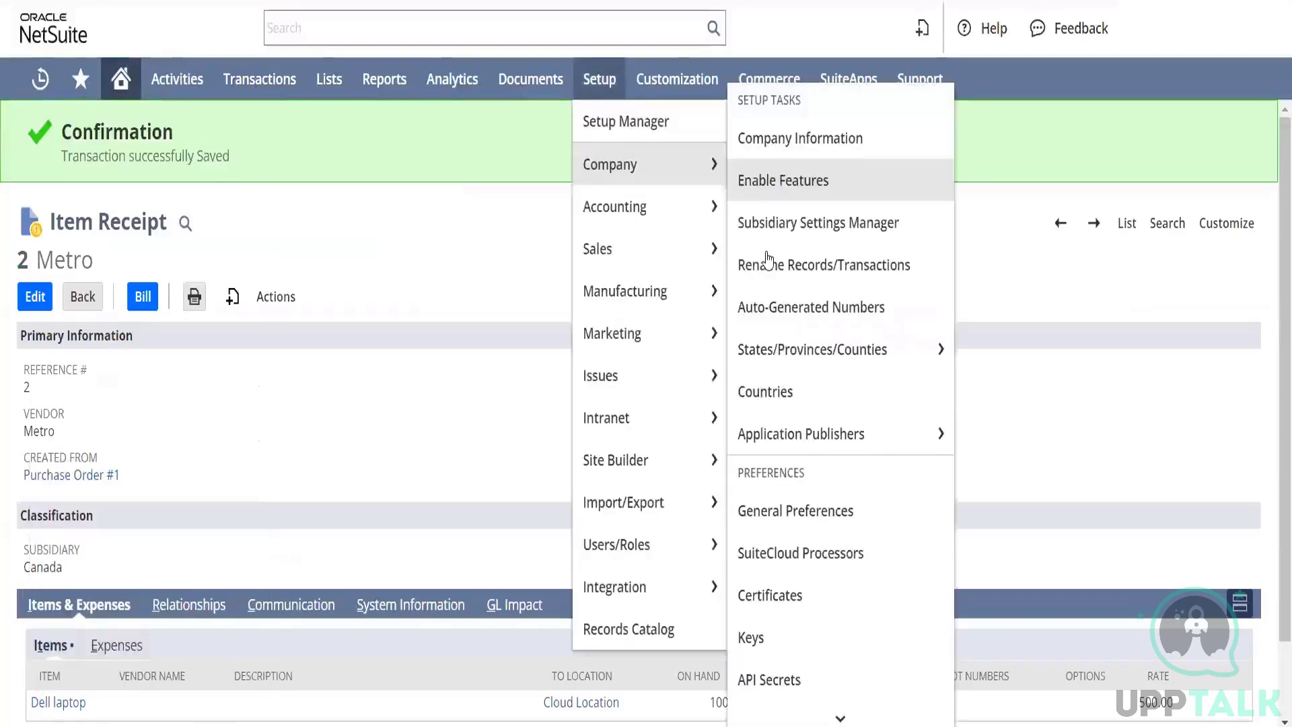
mouse_move(829, 717)
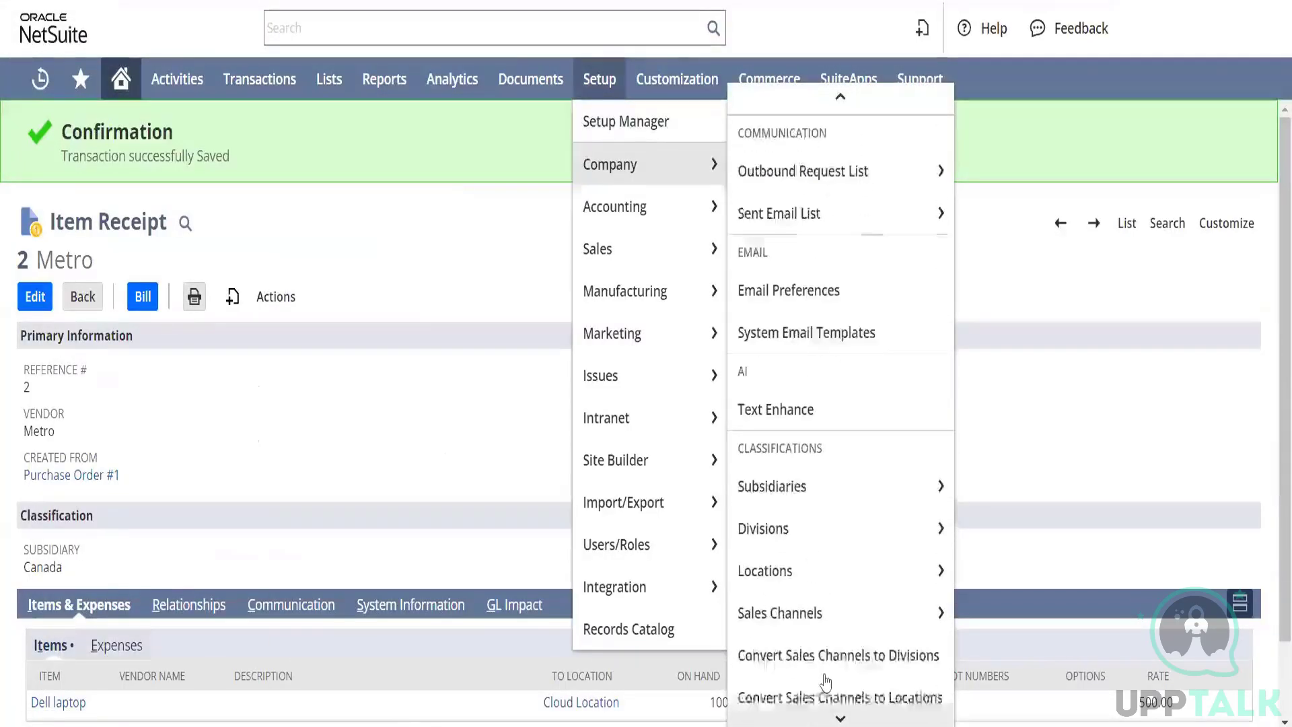
left_click(808, 569)
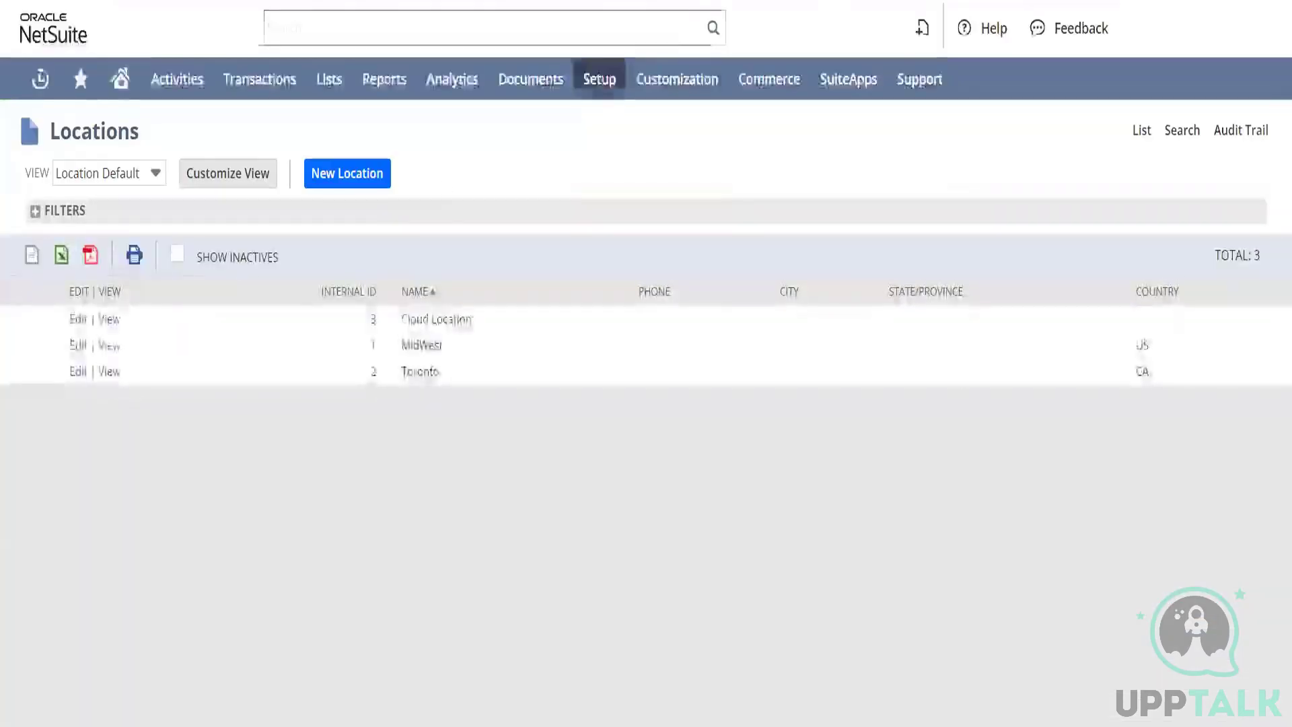
left_click(108, 319)
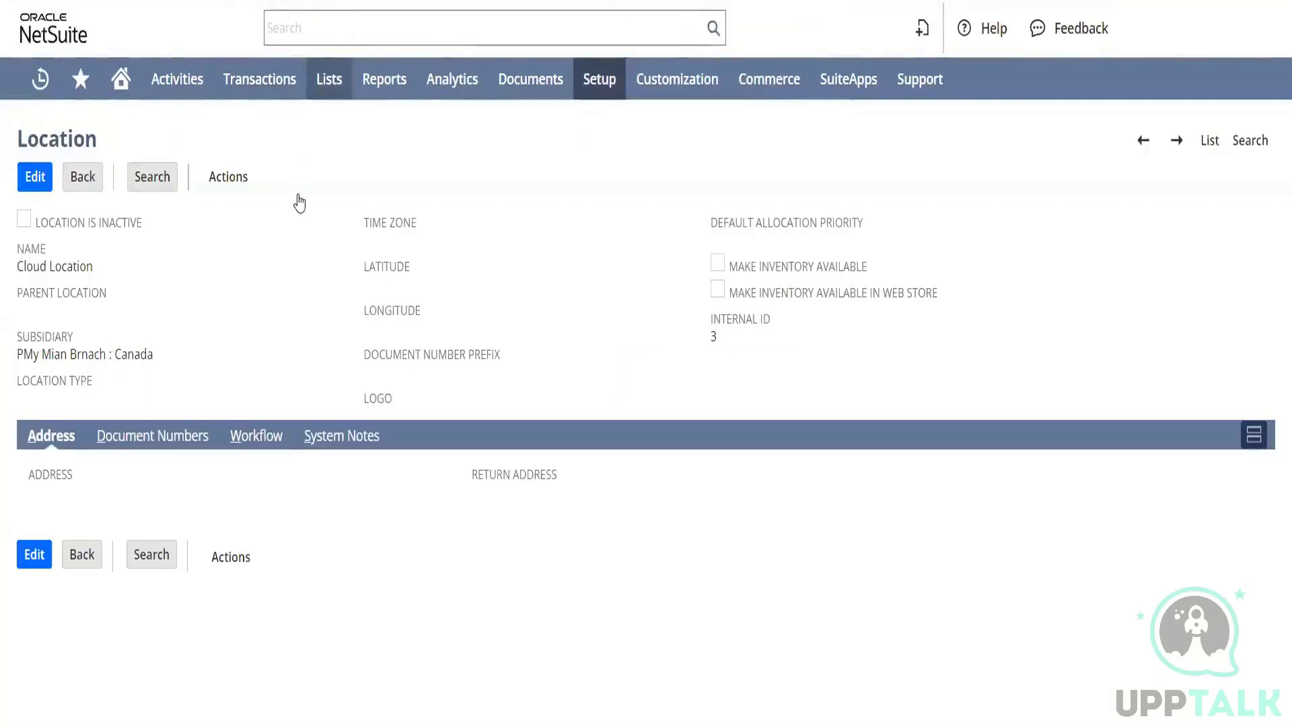
Start a new sales order from the Cloud Location record page
mouse_move(294, 210)
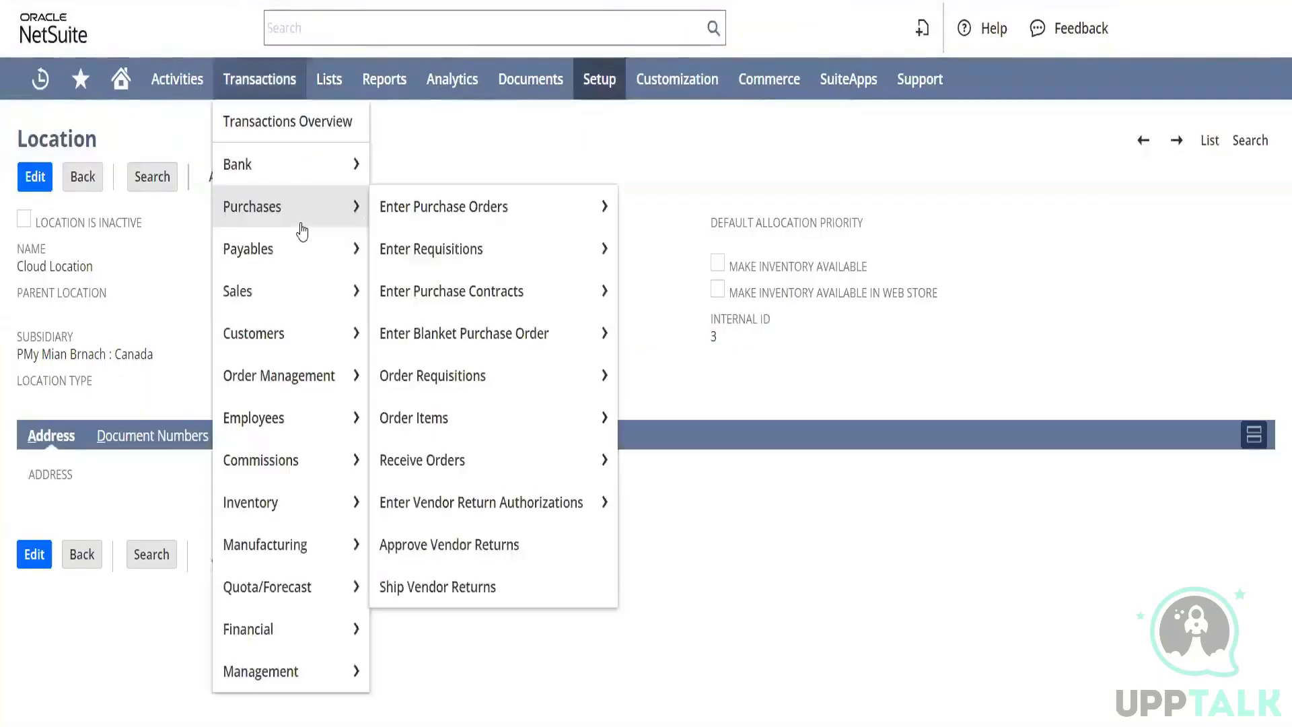
mouse_move(274, 300)
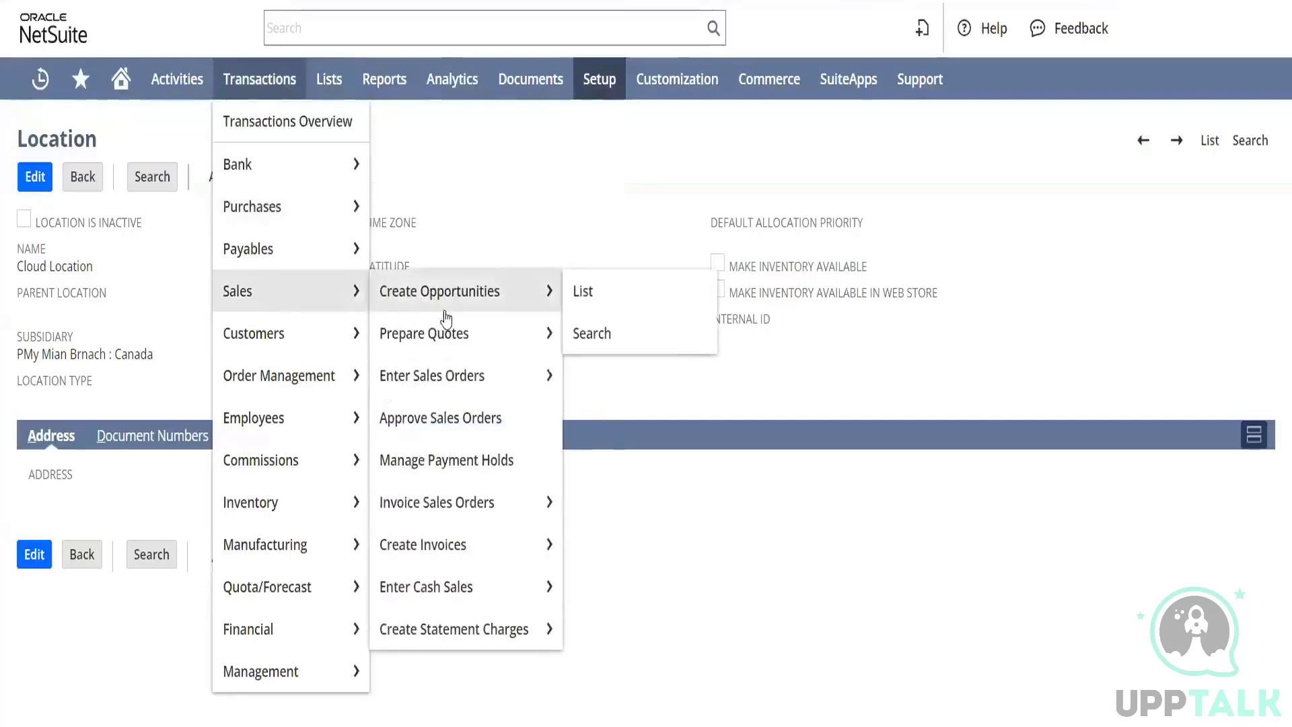
left_click(469, 389)
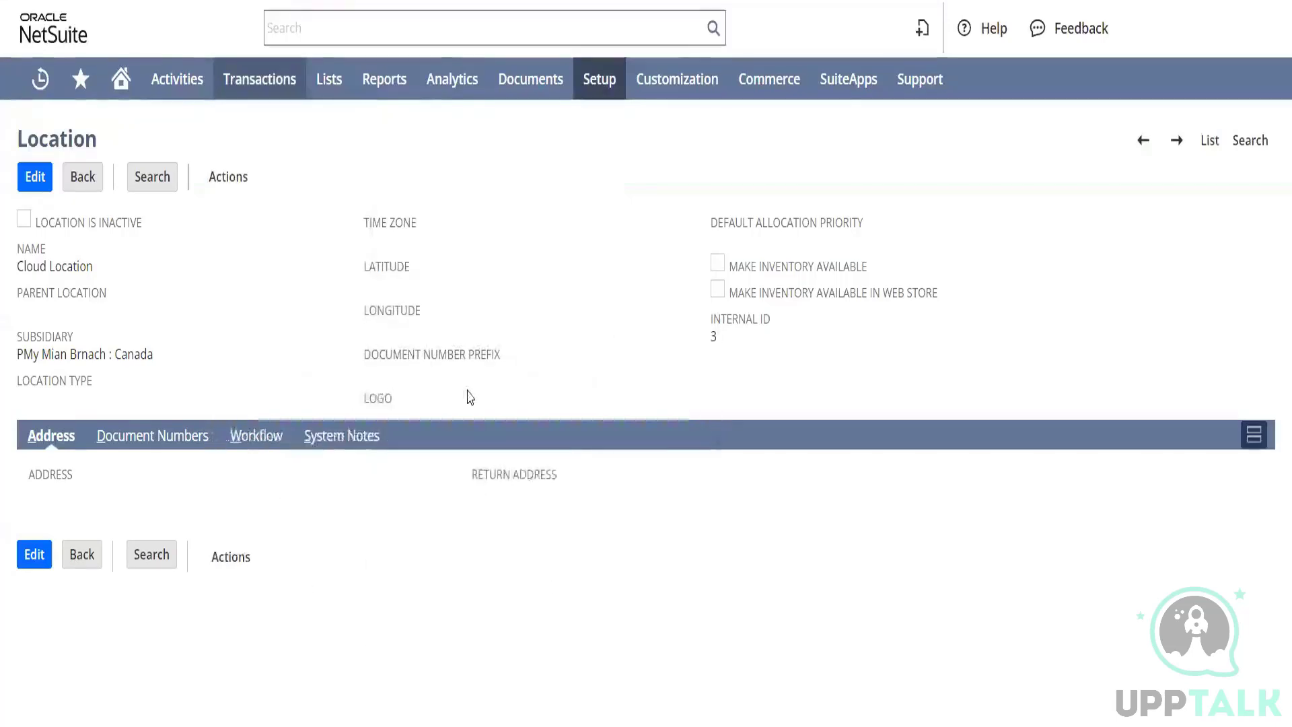
Set the sales order's customer to Device Elcs and its status to Pending Fulfillment
left_click(227, 384)
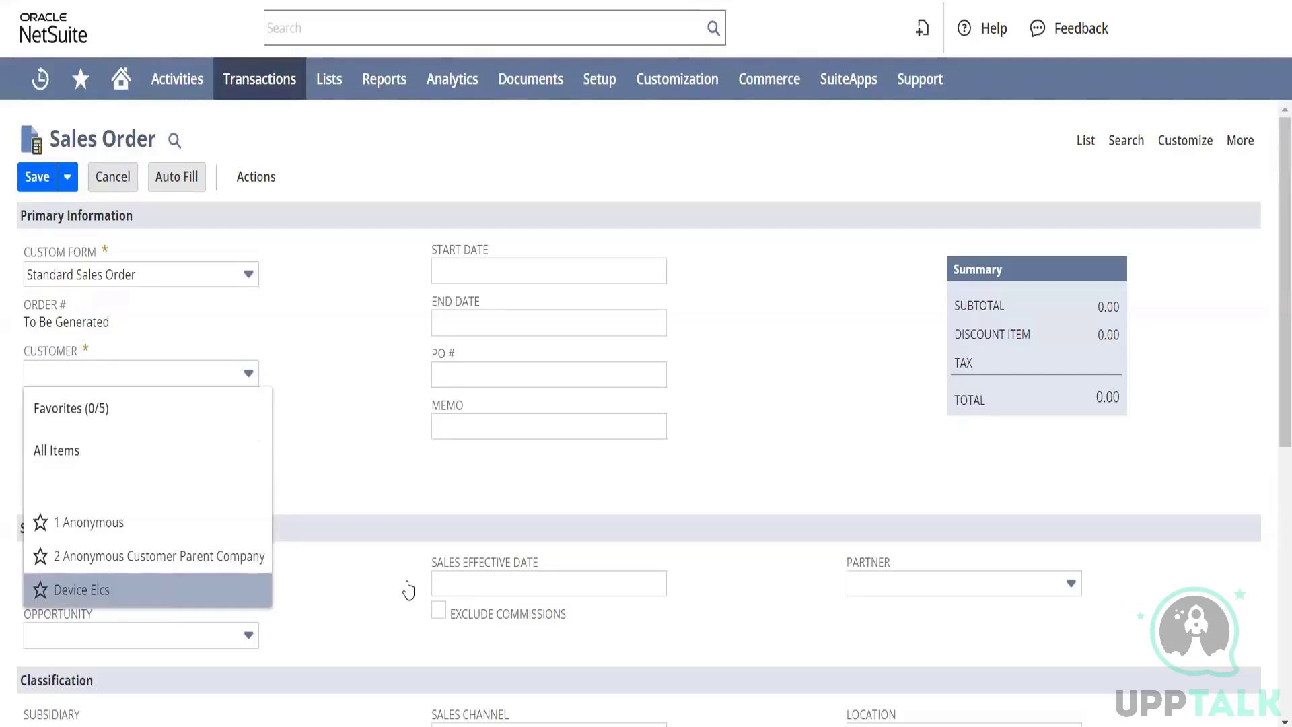
key("Return")
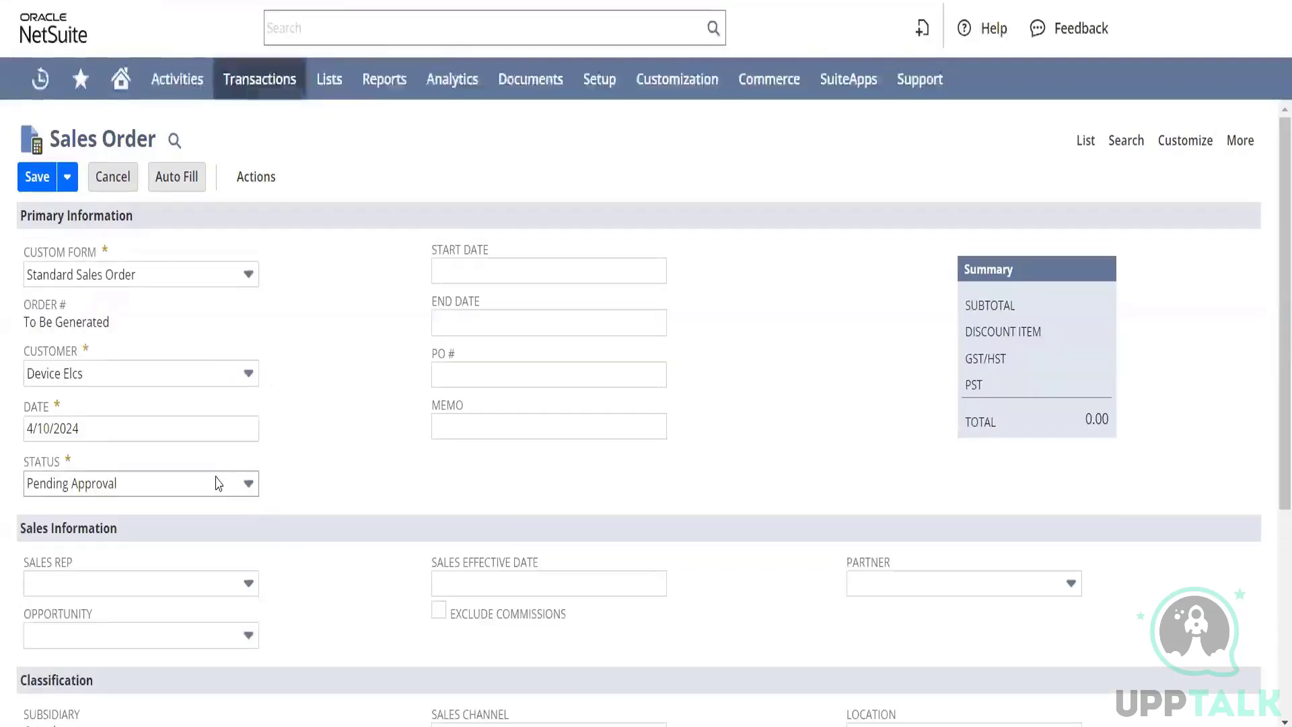
left_click(208, 499)
left_click(184, 536)
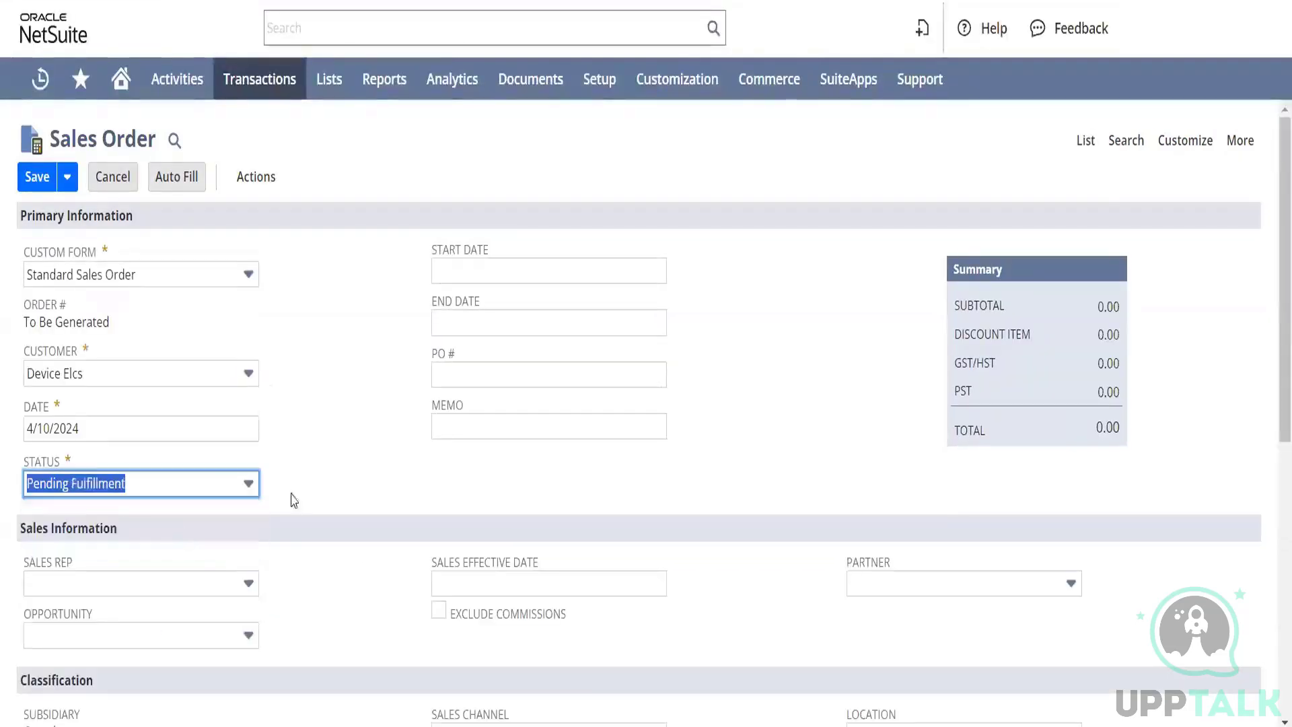
Choose Dell laptop for the first item line and accept the availability warning
left_click_drag(1282, 221, 1282, 441)
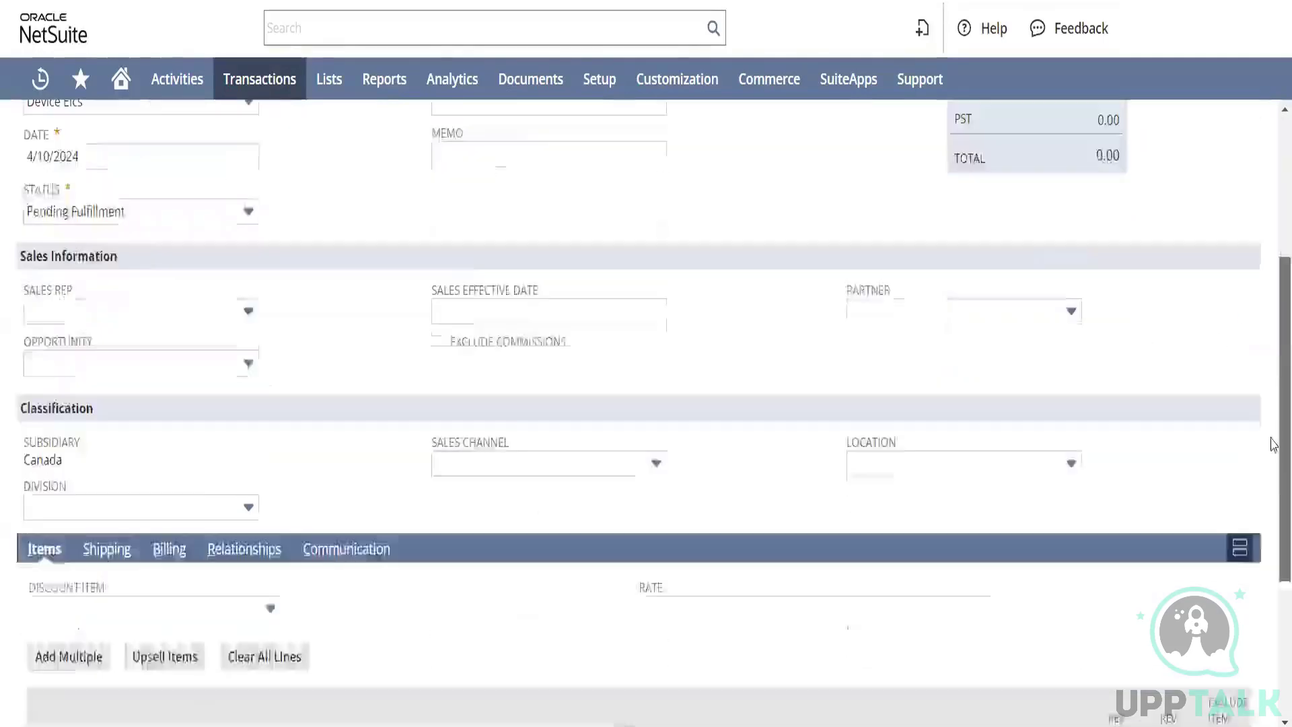
left_click(86, 642)
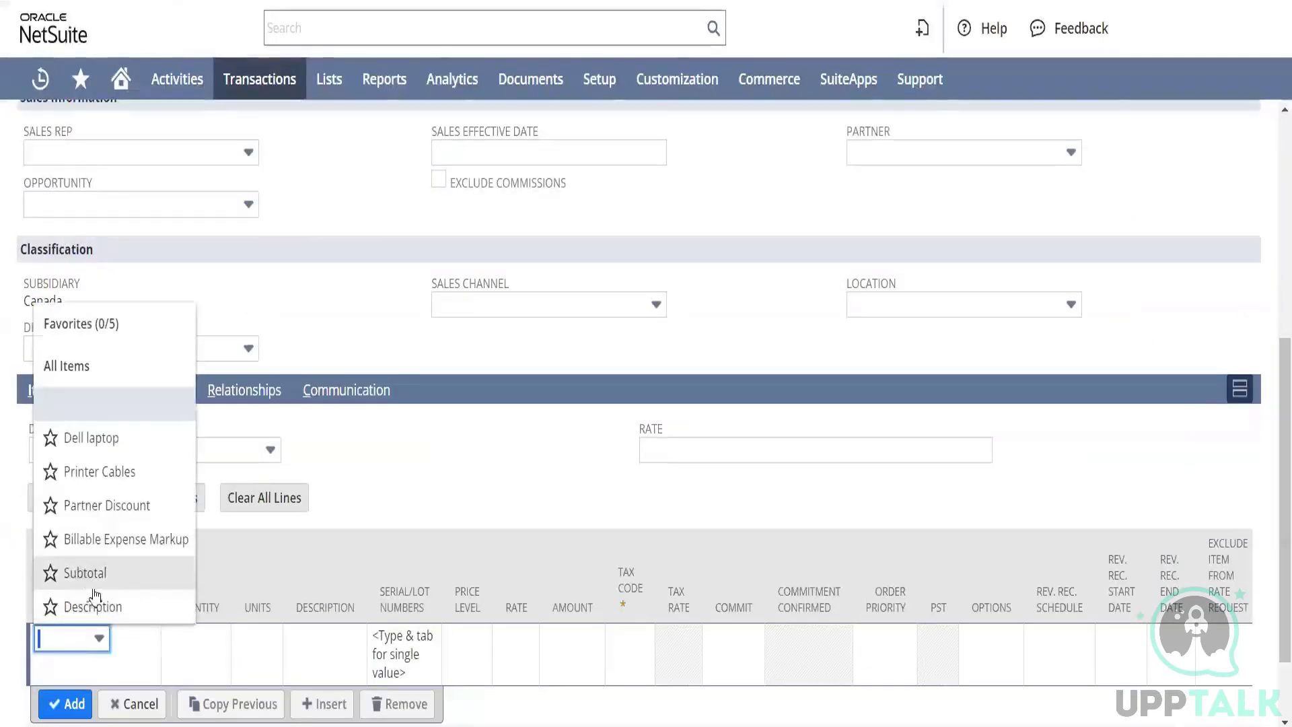
left_click(120, 446)
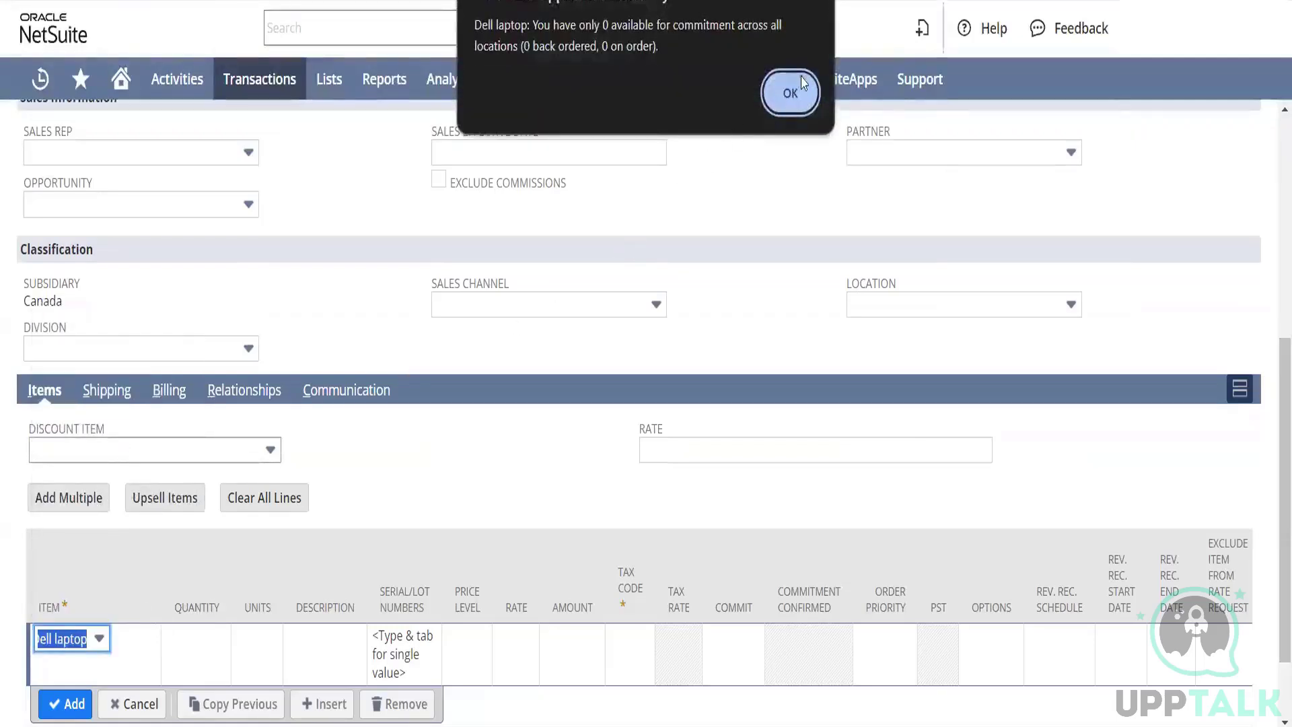
left_click(791, 93)
Set the sales order's location to Cloud Location and accept the stock warning for that location
mouse_move(794, 94)
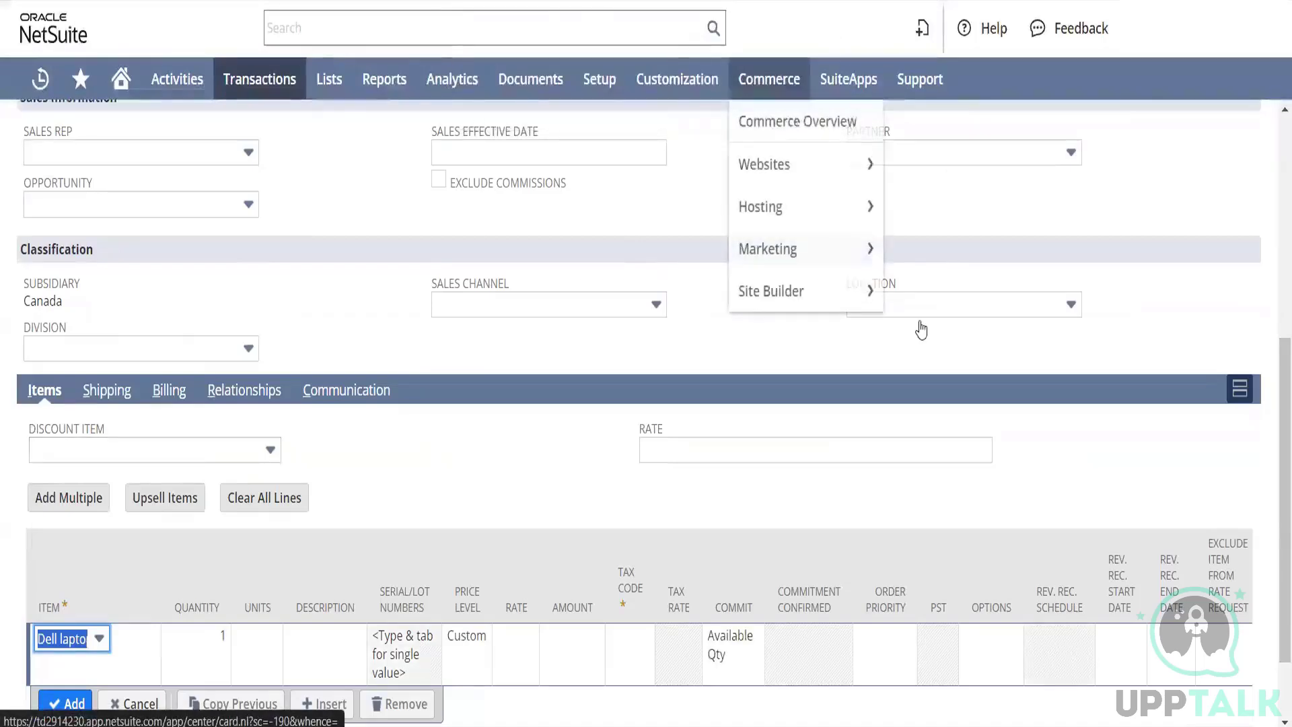
left_click(902, 305)
left_click(902, 393)
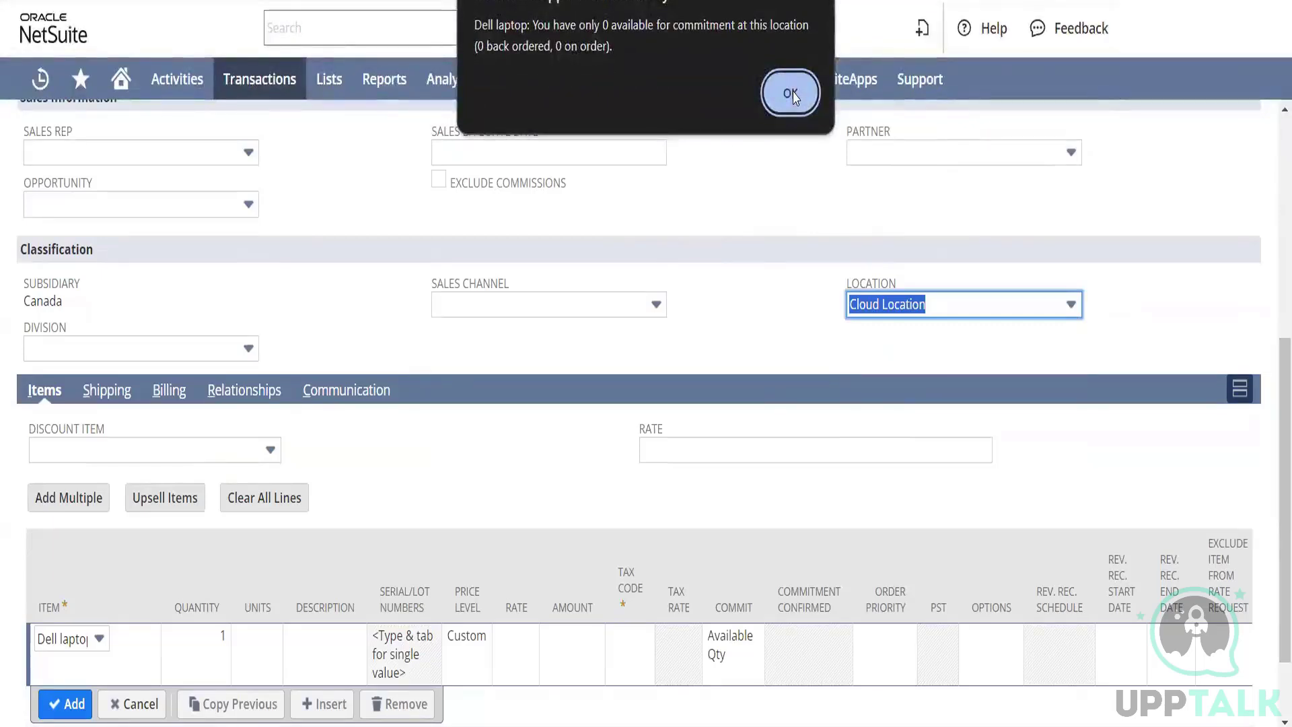
left_click(791, 94)
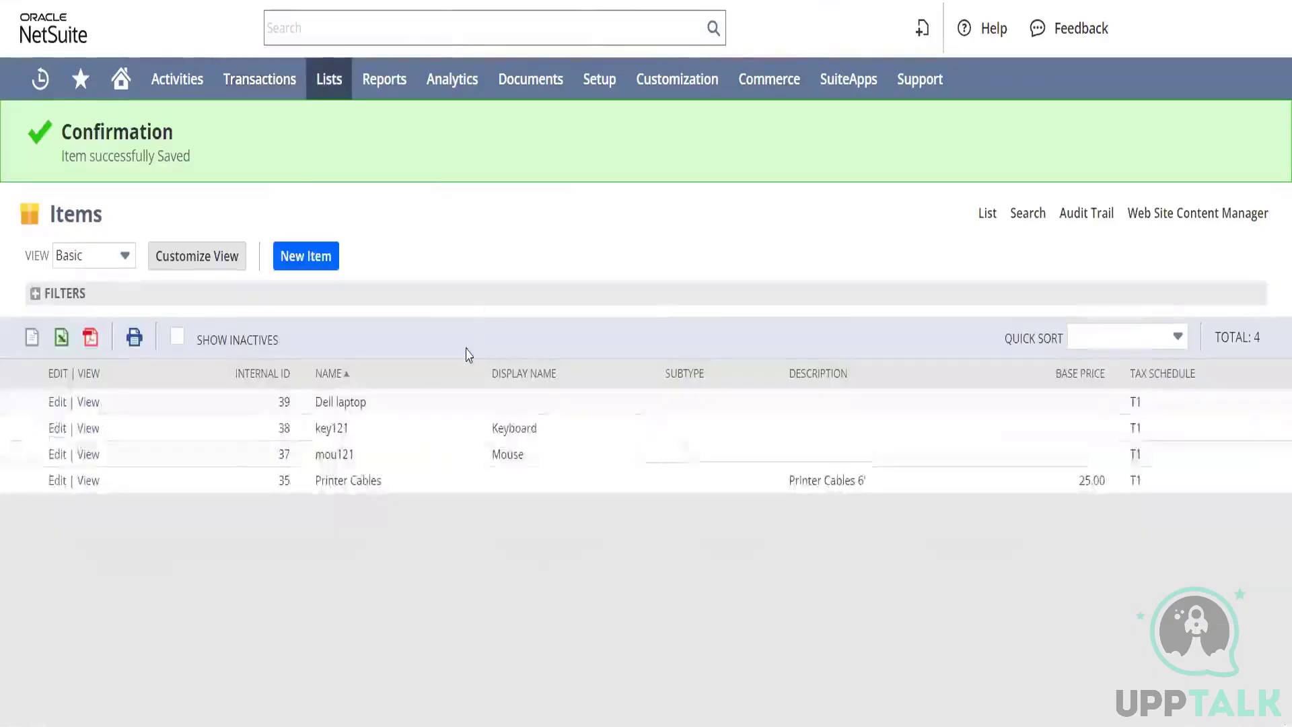
View the Dell laptop item record and check its on-hand and available quantities for each location
left_click(88, 402)
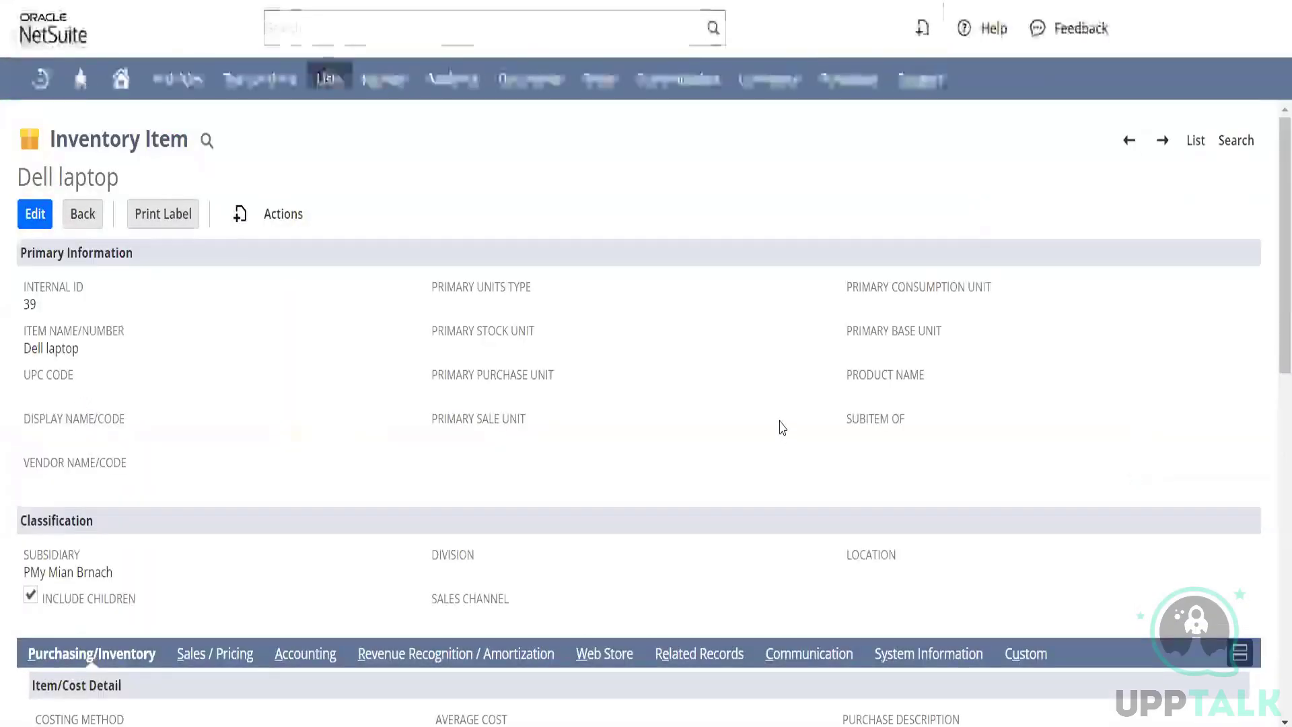
left_click_drag(1272, 337, 1274, 678)
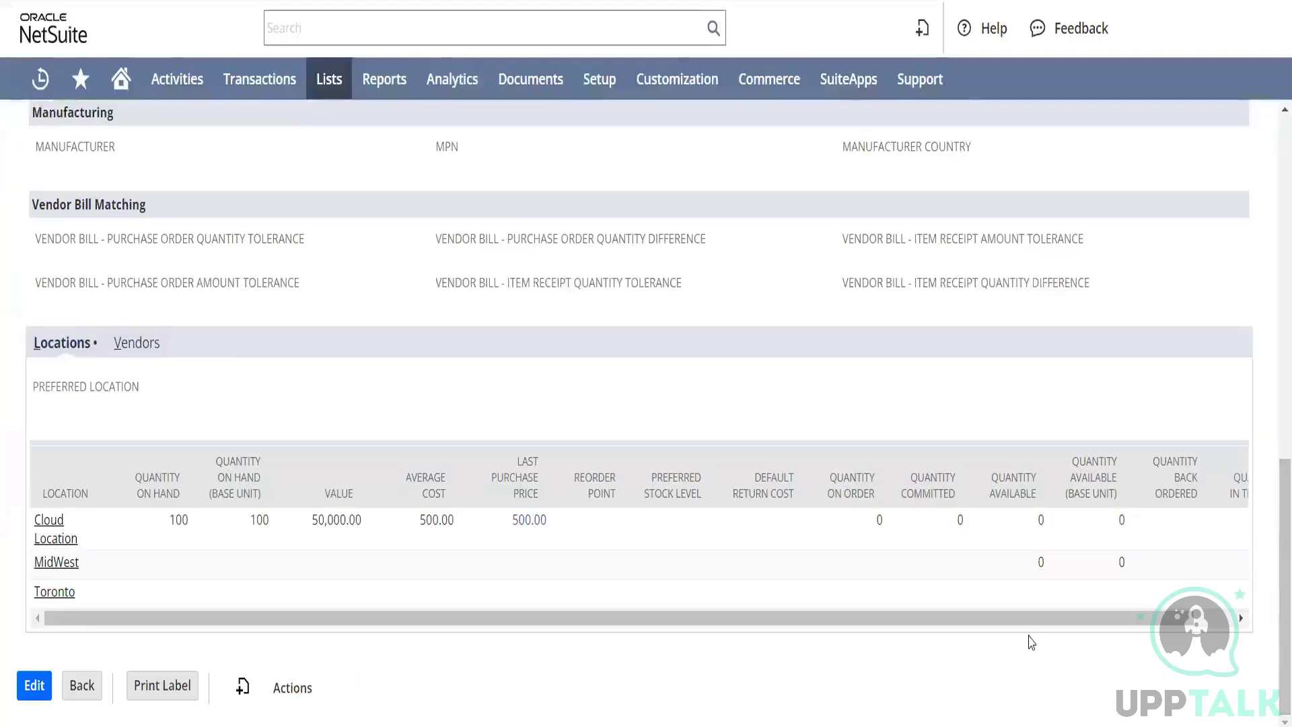
left_click_drag(1183, 616, 1237, 638)
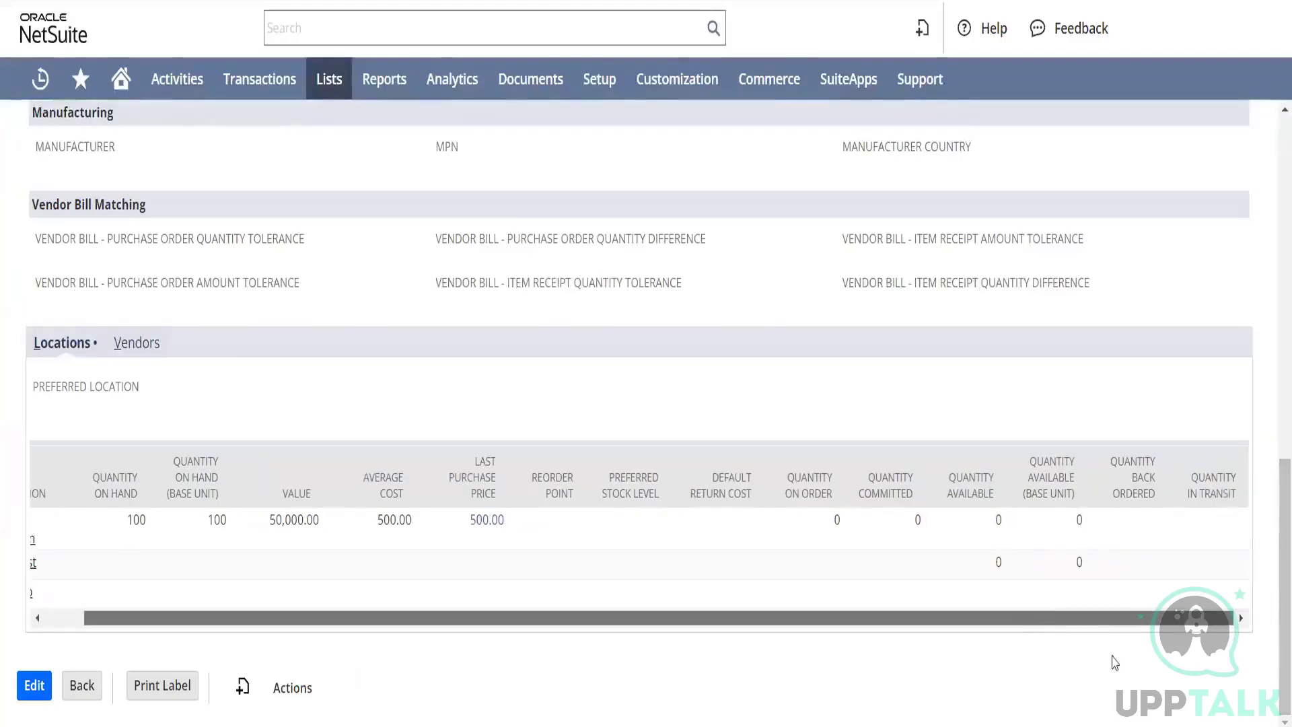
left_click_drag(1112, 657, 934, 658)
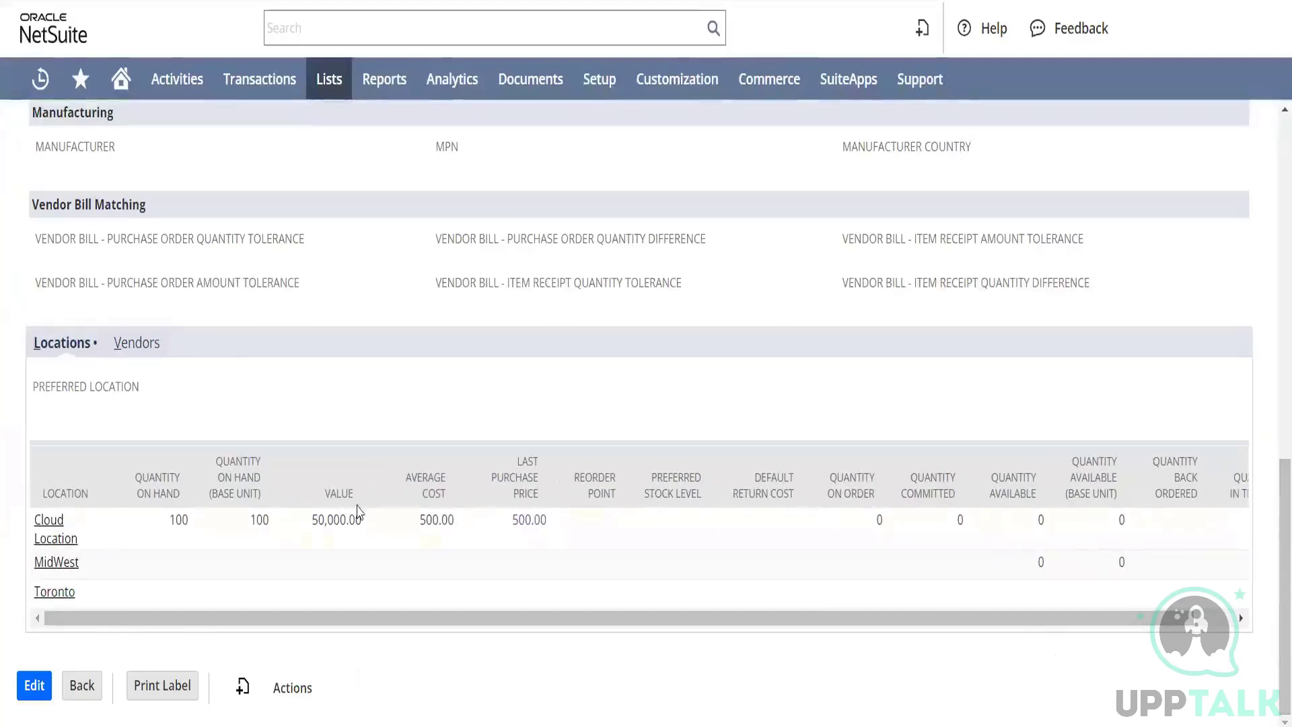
double_click(174, 519)
left_click_drag(1274, 521, 1274, 191)
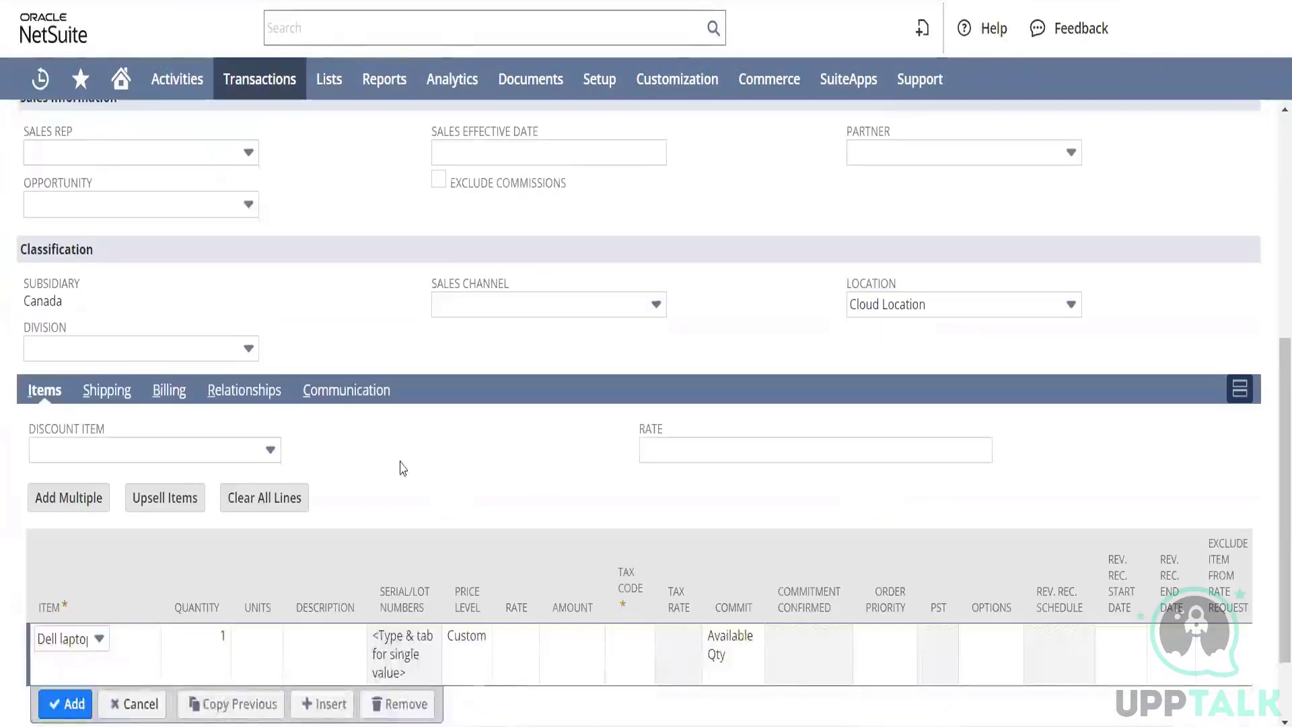
Set the Dell laptop line's tax code to CA-E on the sales order and try to add the line
left_click(629, 646)
left_click(564, 640)
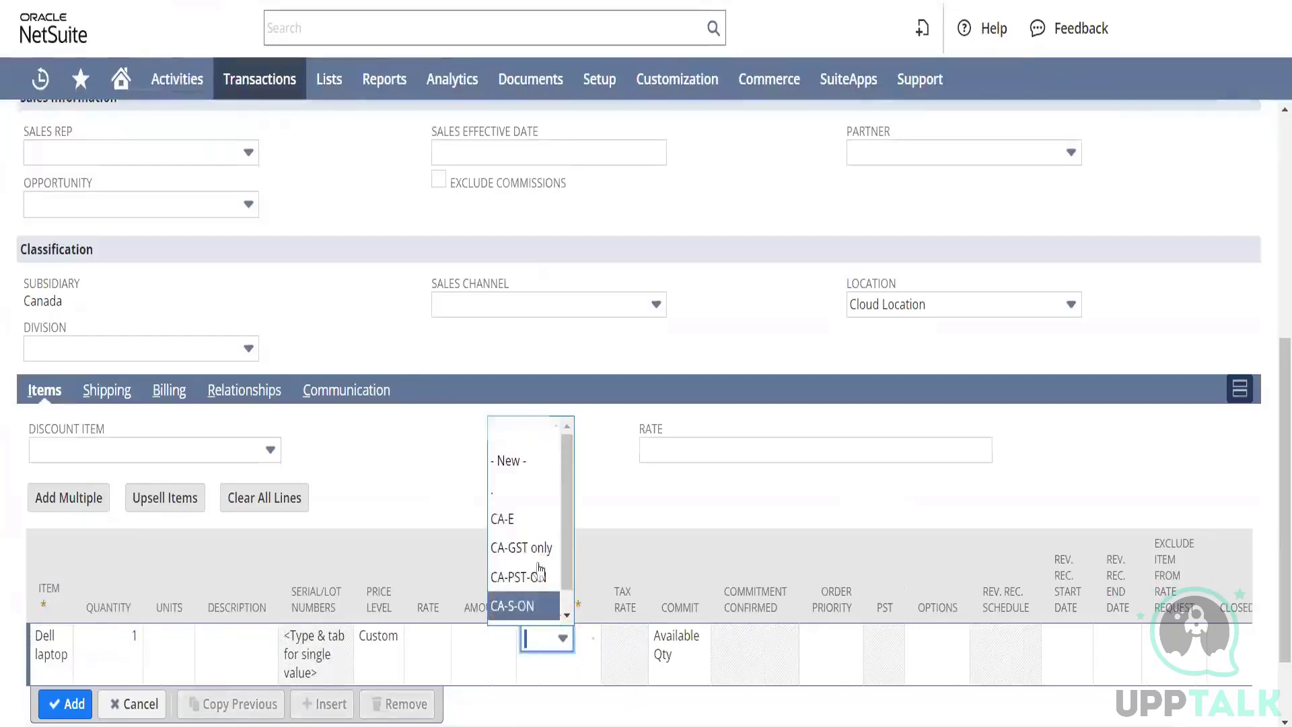
left_click(525, 519)
key("Tab")
key("Tab")
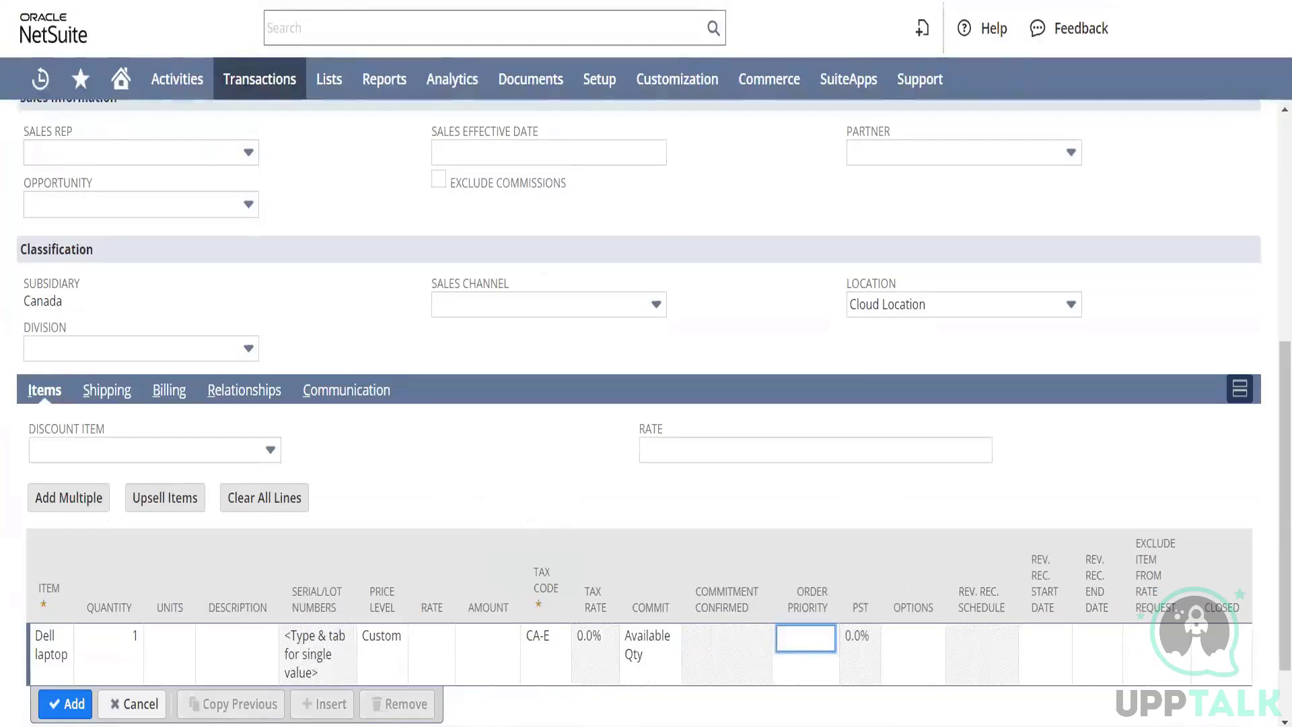
left_click(66, 704)
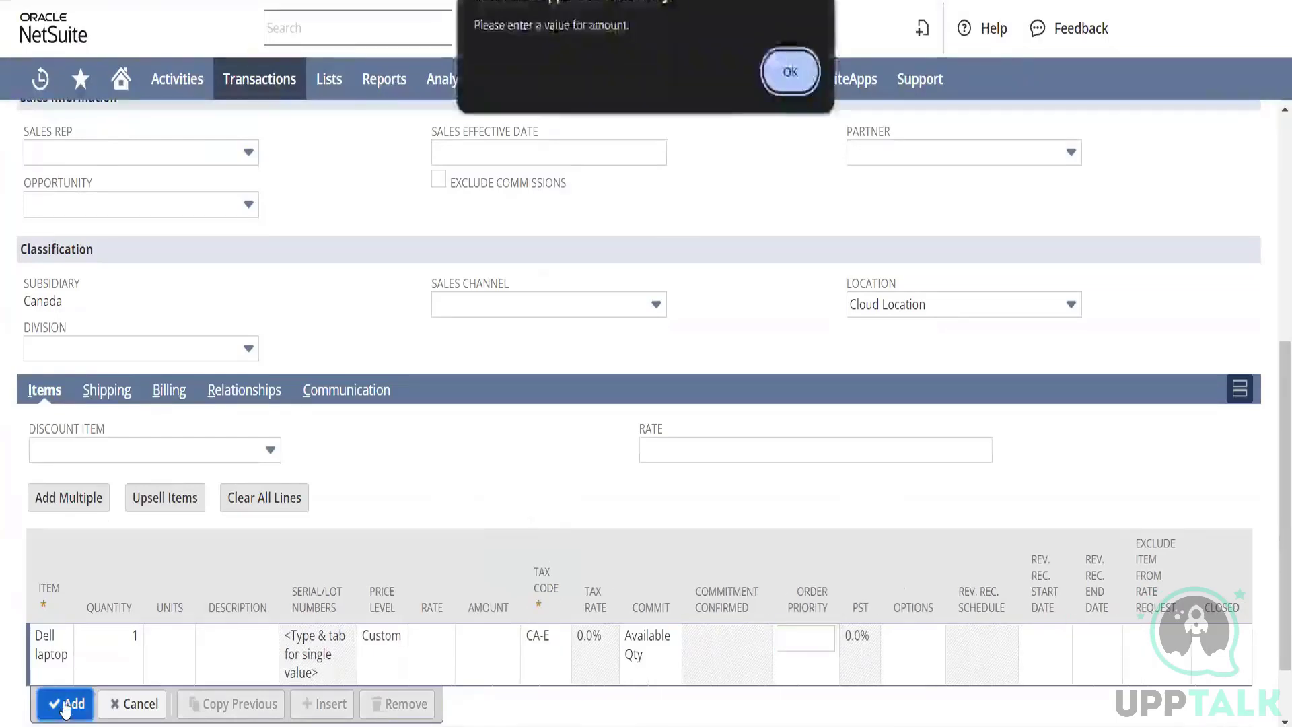
left_click(788, 73)
Set the Dell laptop line's rate to 100 and add the line to the order
left_click(432, 636)
type("1")
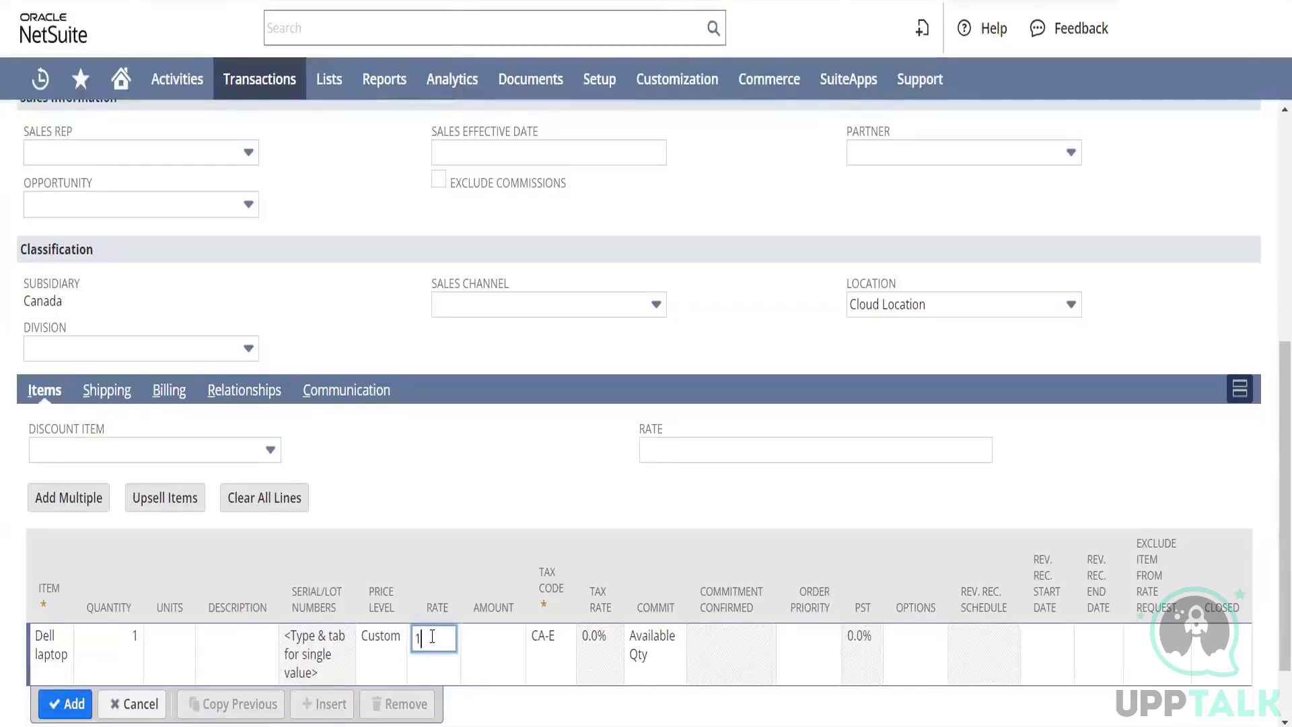
type("00")
key("Tab")
left_click(68, 703)
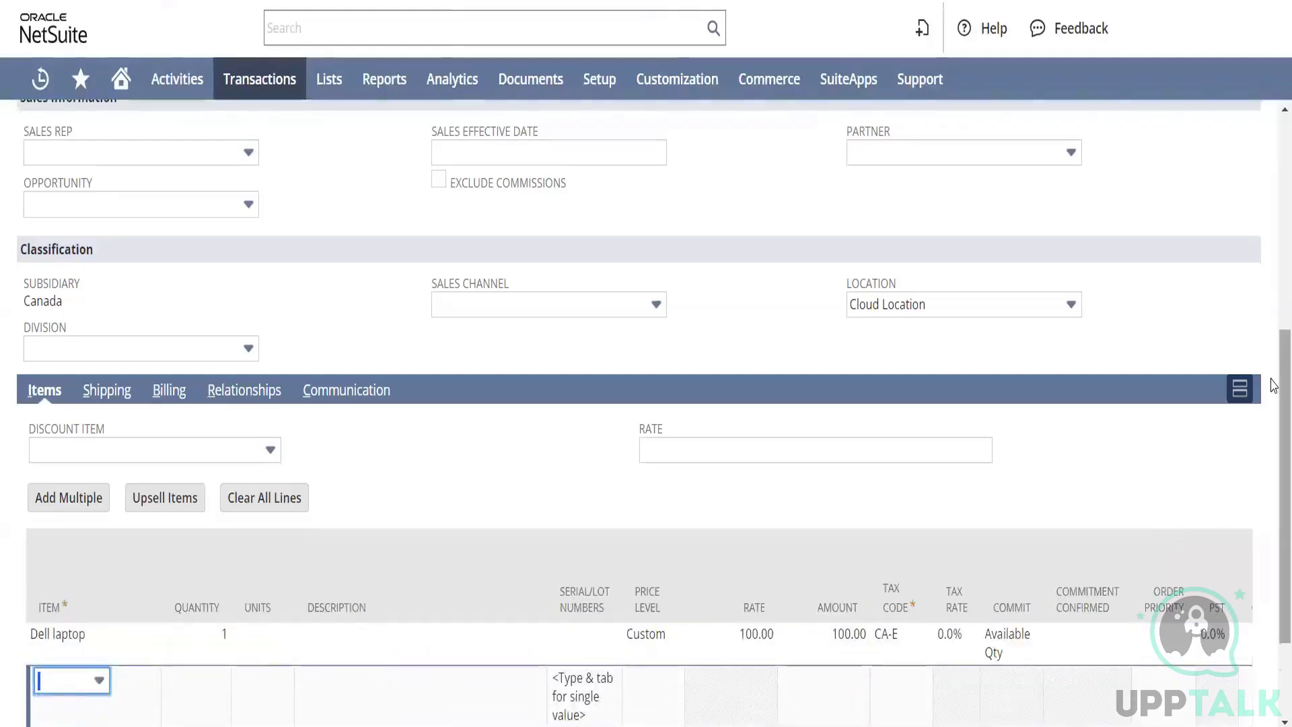
Review the sales order's summary and item line, and save the order
left_click_drag(1271, 385, 1273, 260)
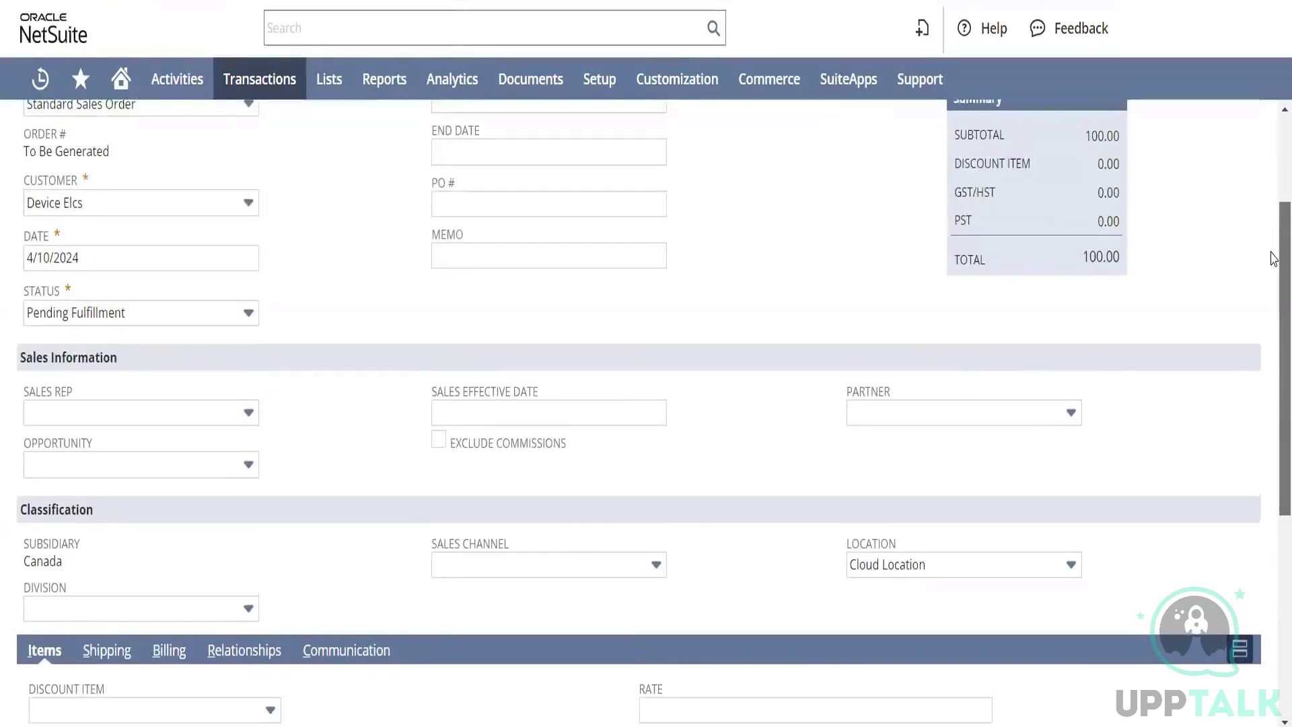
scroll(1274, 260, "down", 6)
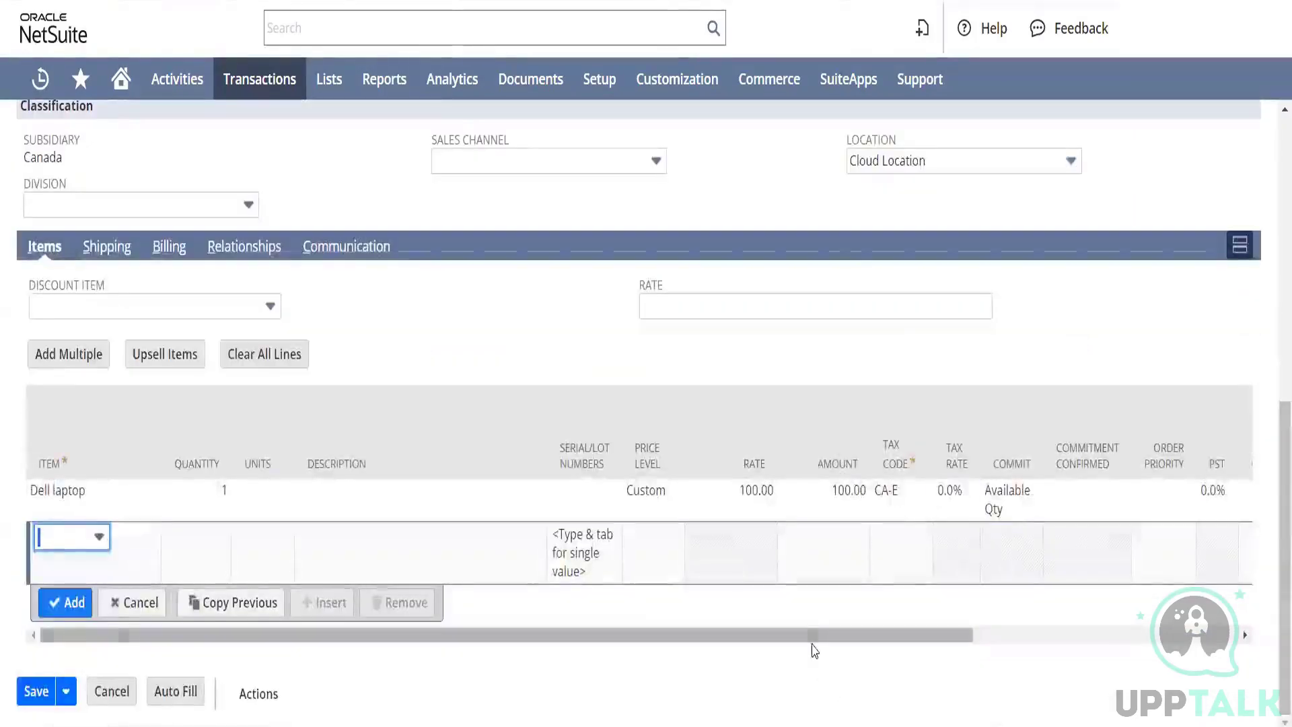
left_click_drag(813, 639, 813, 724)
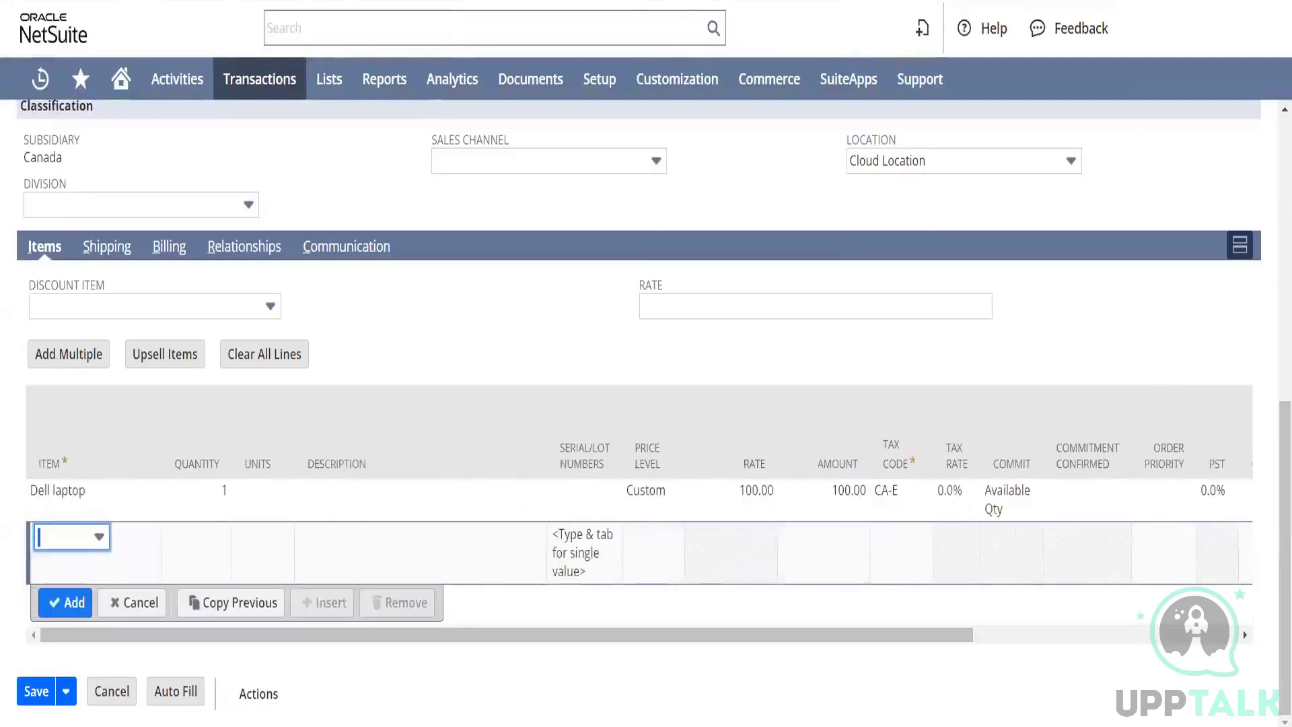
left_click(36, 697)
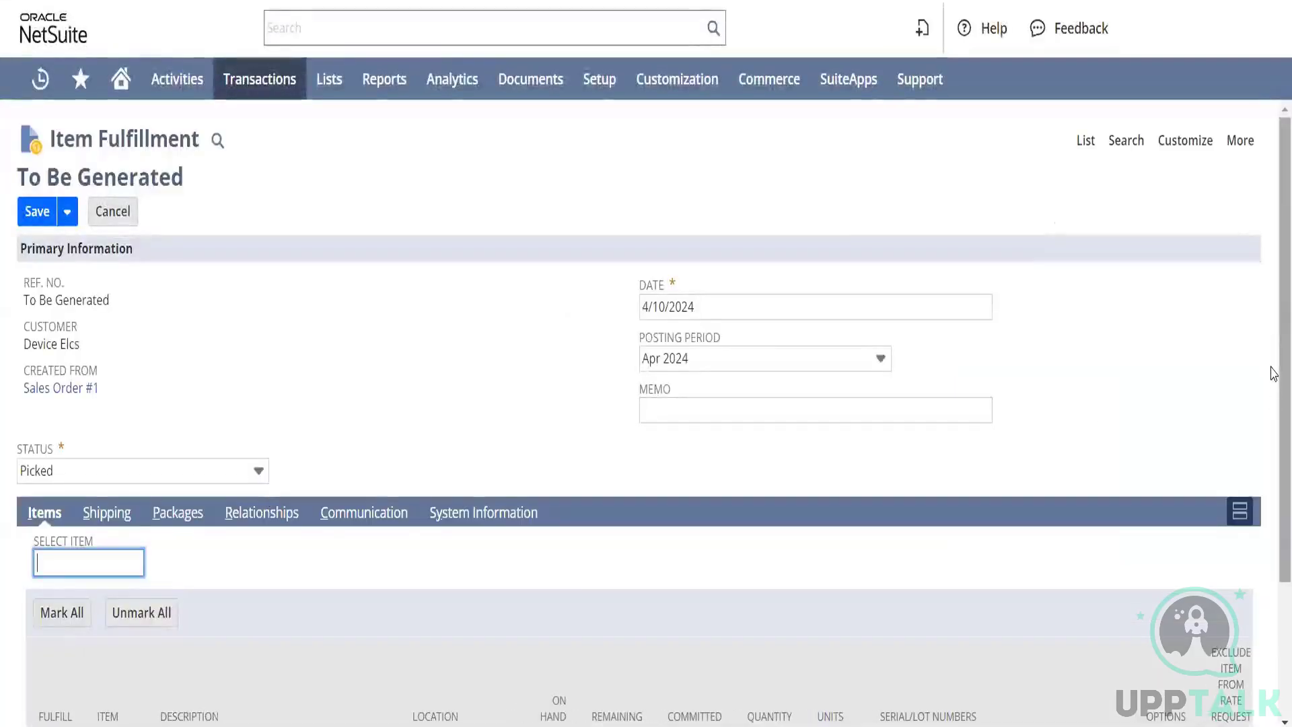
Enter a fulfillment quantity of 1 for the Dell laptop from Cloud Location on the item fulfillment
scroll(1272, 377, "down", 3)
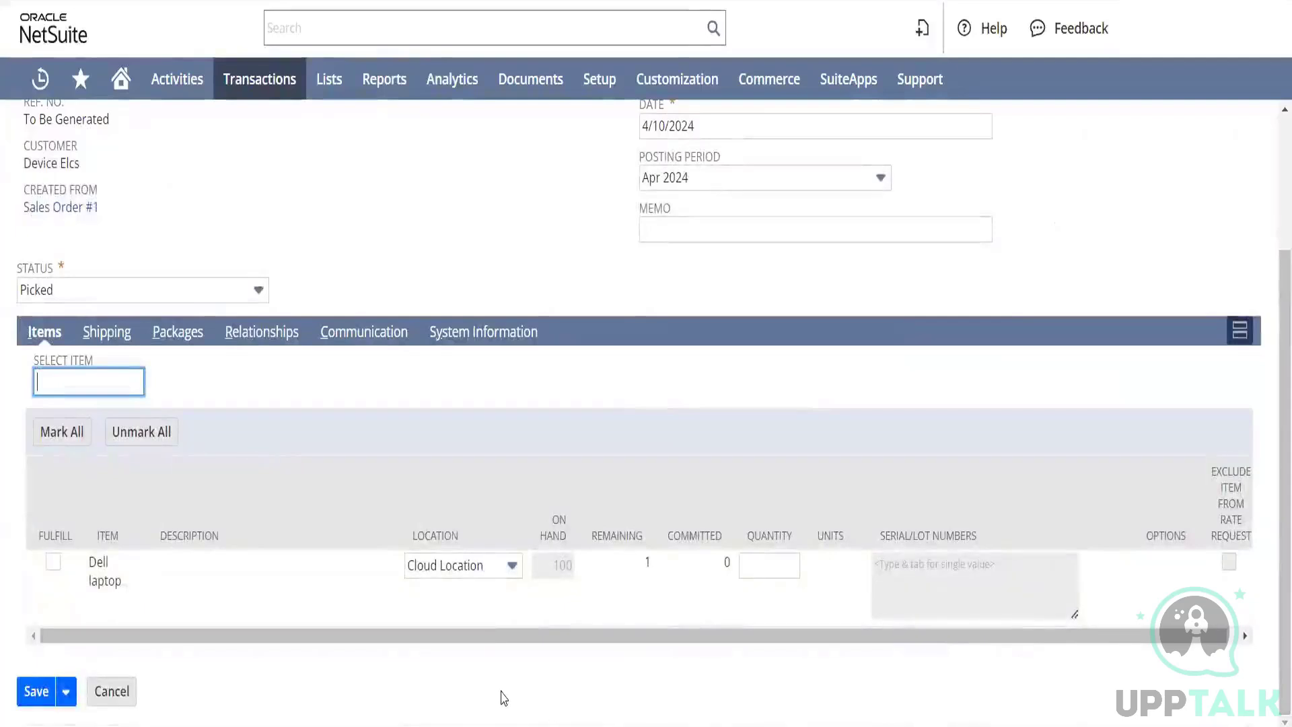
left_click(786, 564)
type("1")
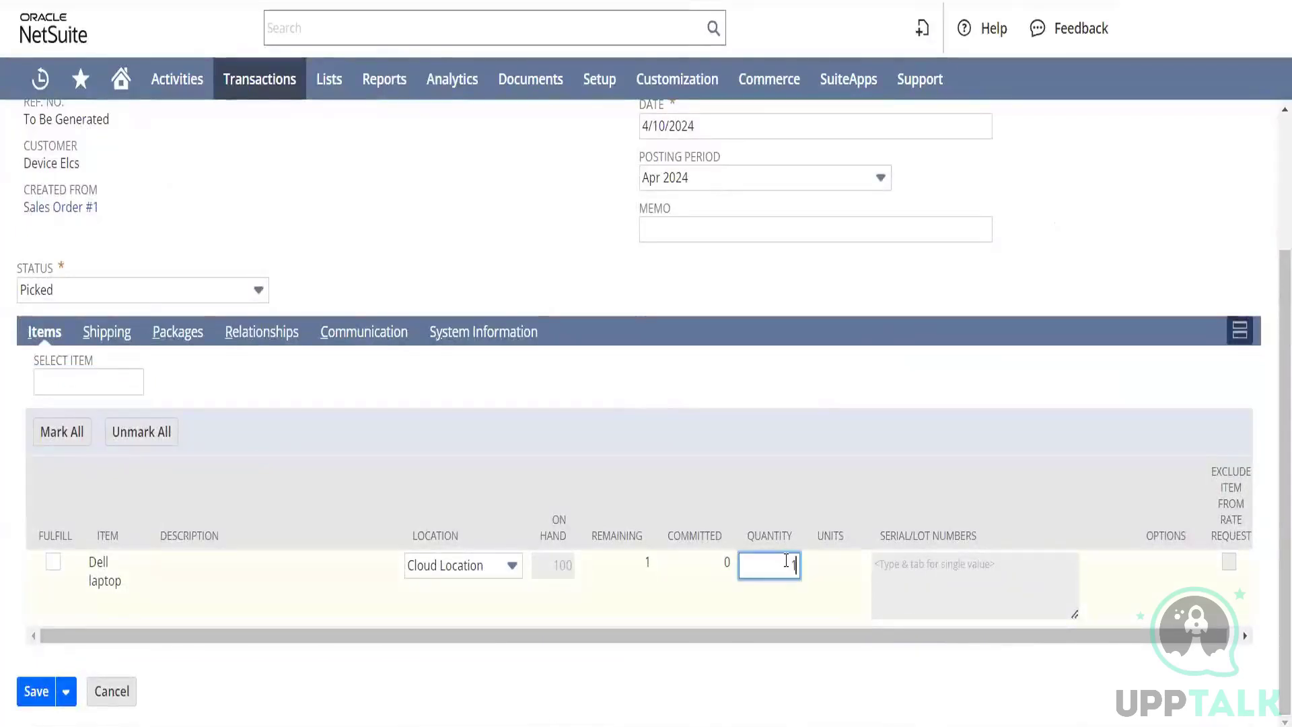
left_click(429, 605)
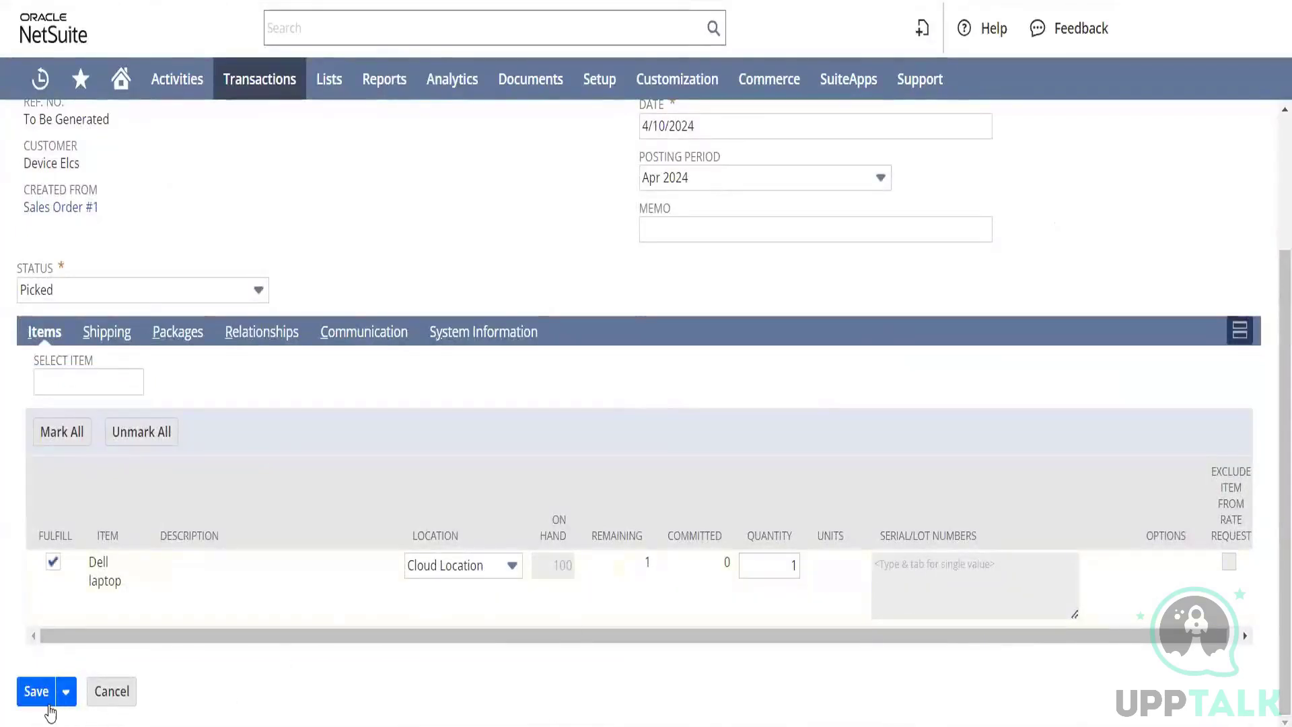
Save the item fulfillment, accepting the uncommitted-items warning, and mark it packed
left_click(33, 697)
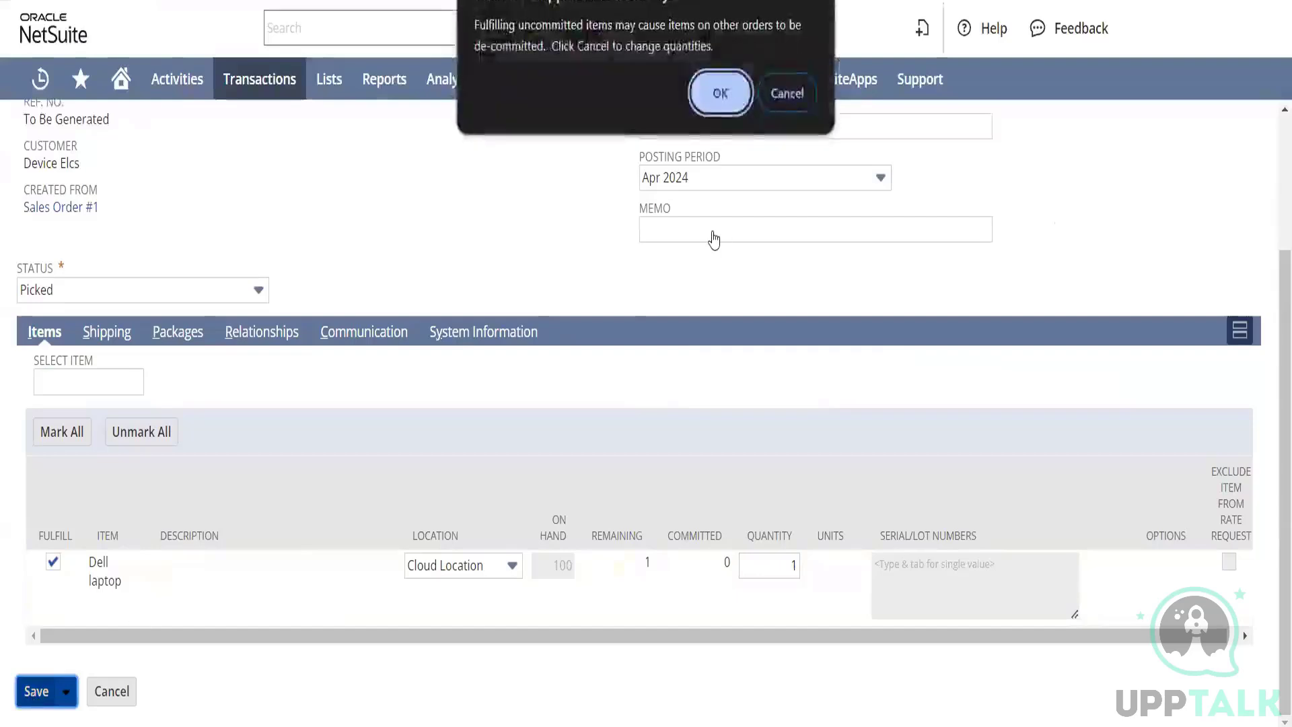
left_click(719, 101)
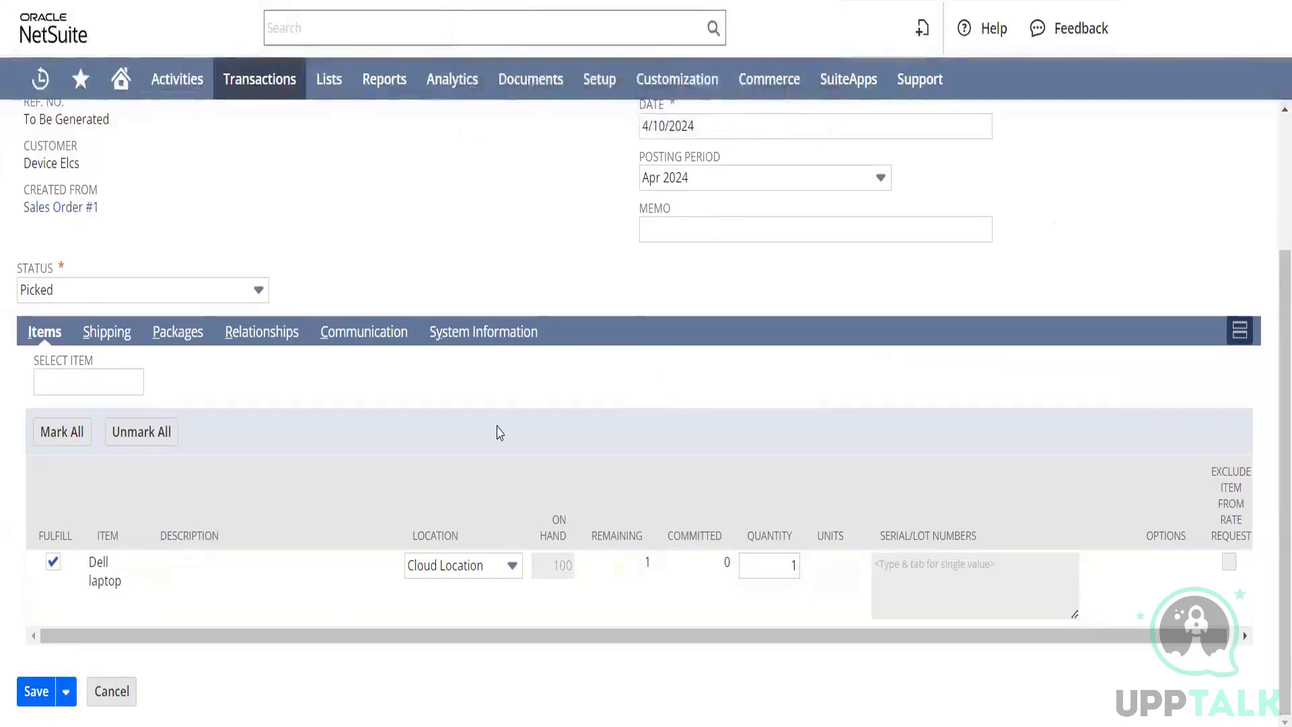
left_click_drag(522, 637, 563, 669)
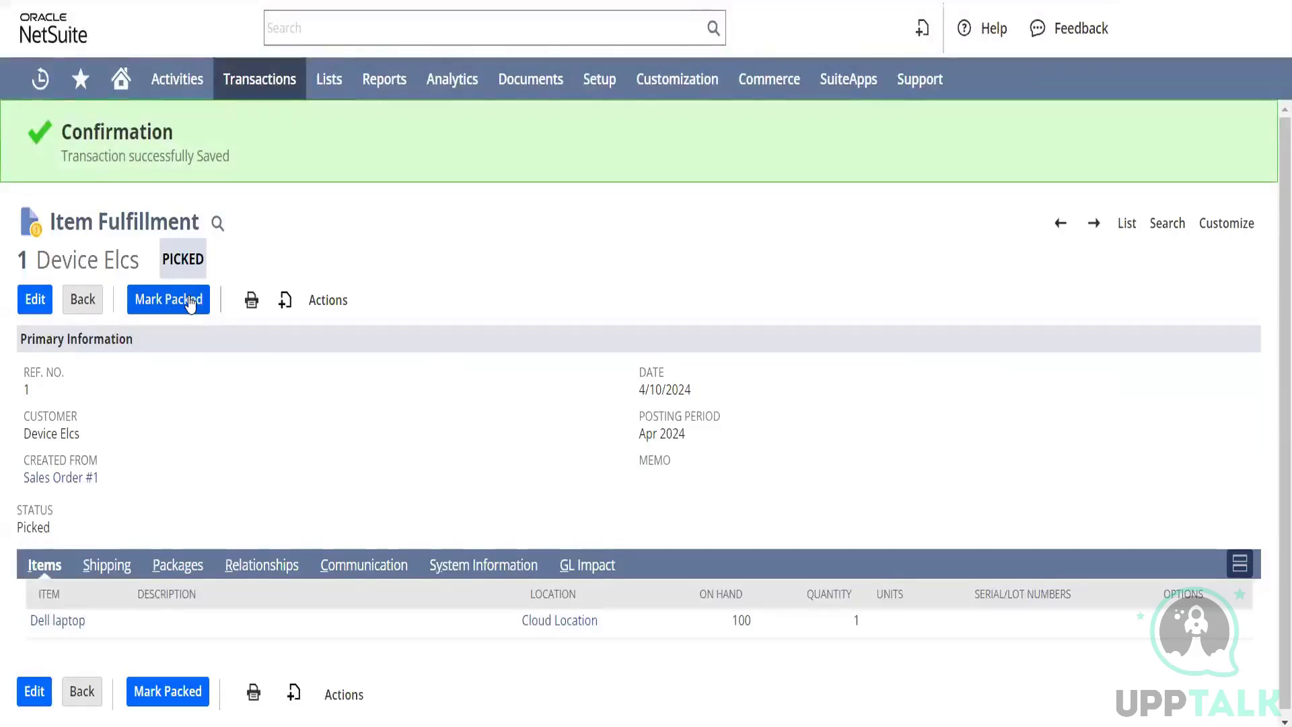
left_click(190, 303)
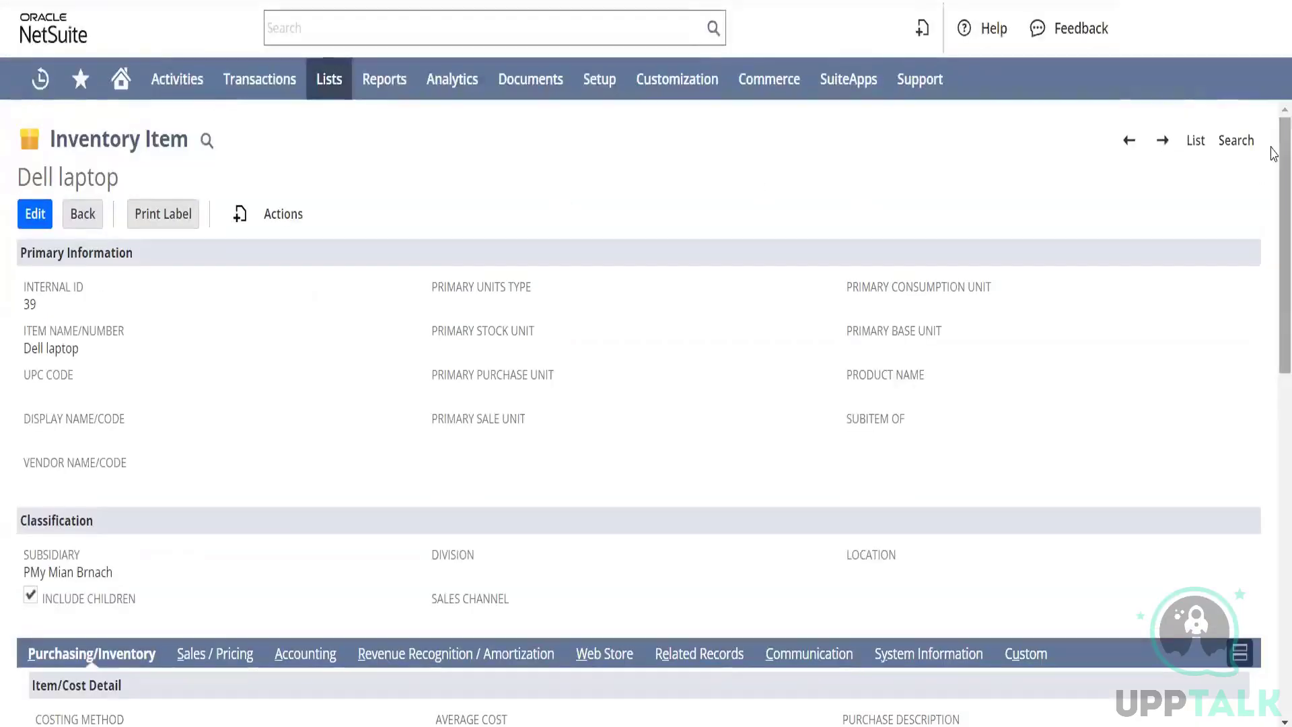
Check the Dell laptop's on-hand quantities at Cloud Location in the item record's location table
left_click_drag(1280, 309, 1272, 659)
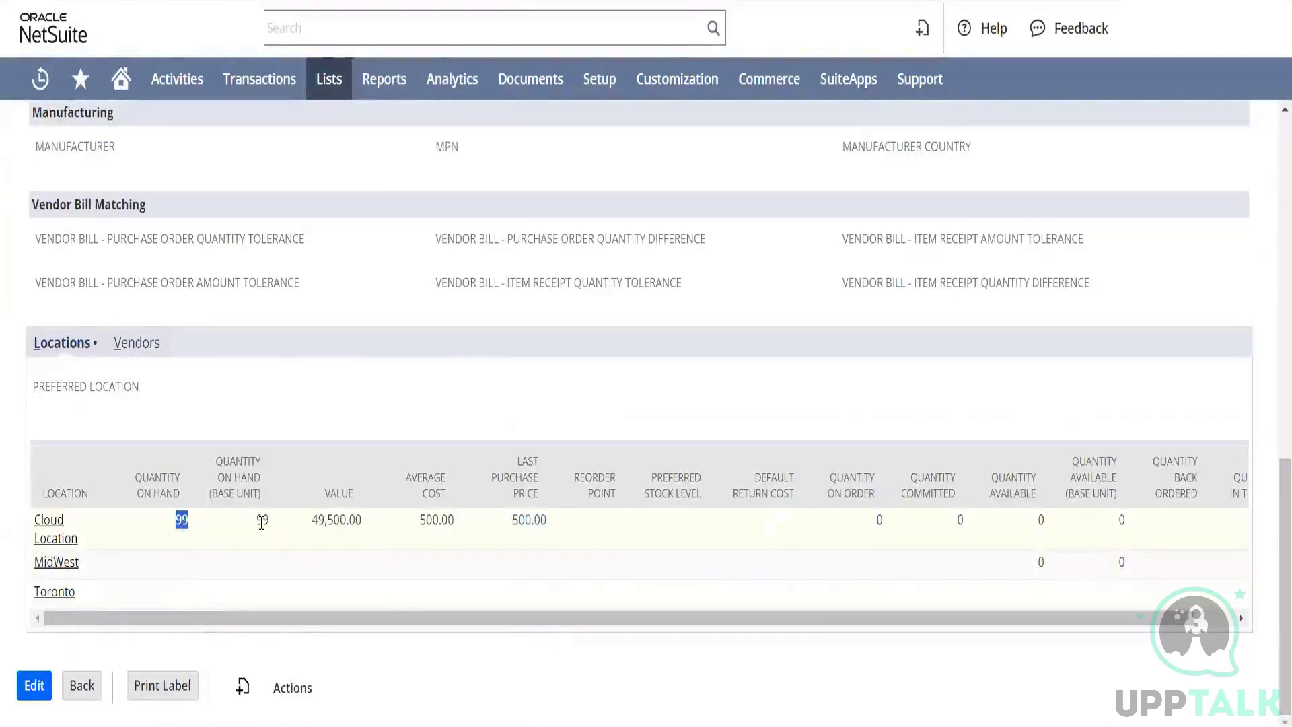
double_click(261, 520)
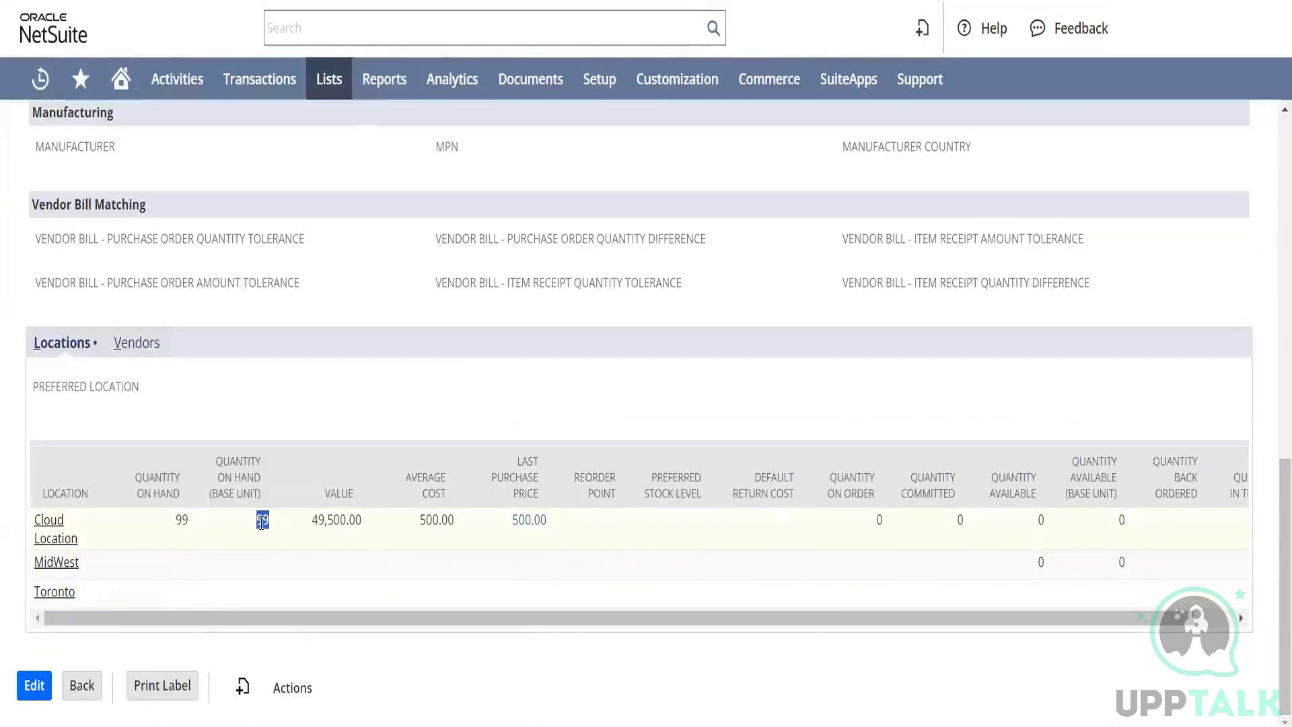
mouse_move(333, 621)
left_mouse_down()
mouse_move(461, 660)
mouse_move(335, 644)
left_mouse_up()
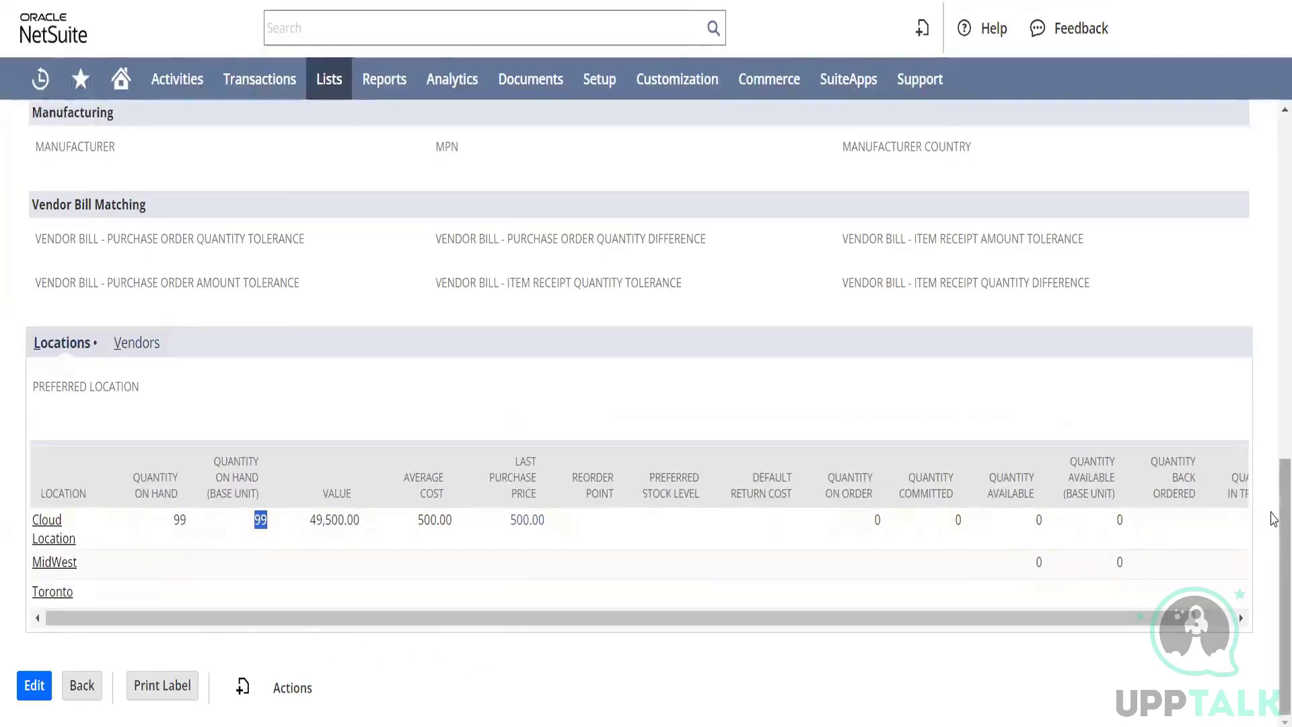
left_click_drag(1274, 519, 1198, 113)
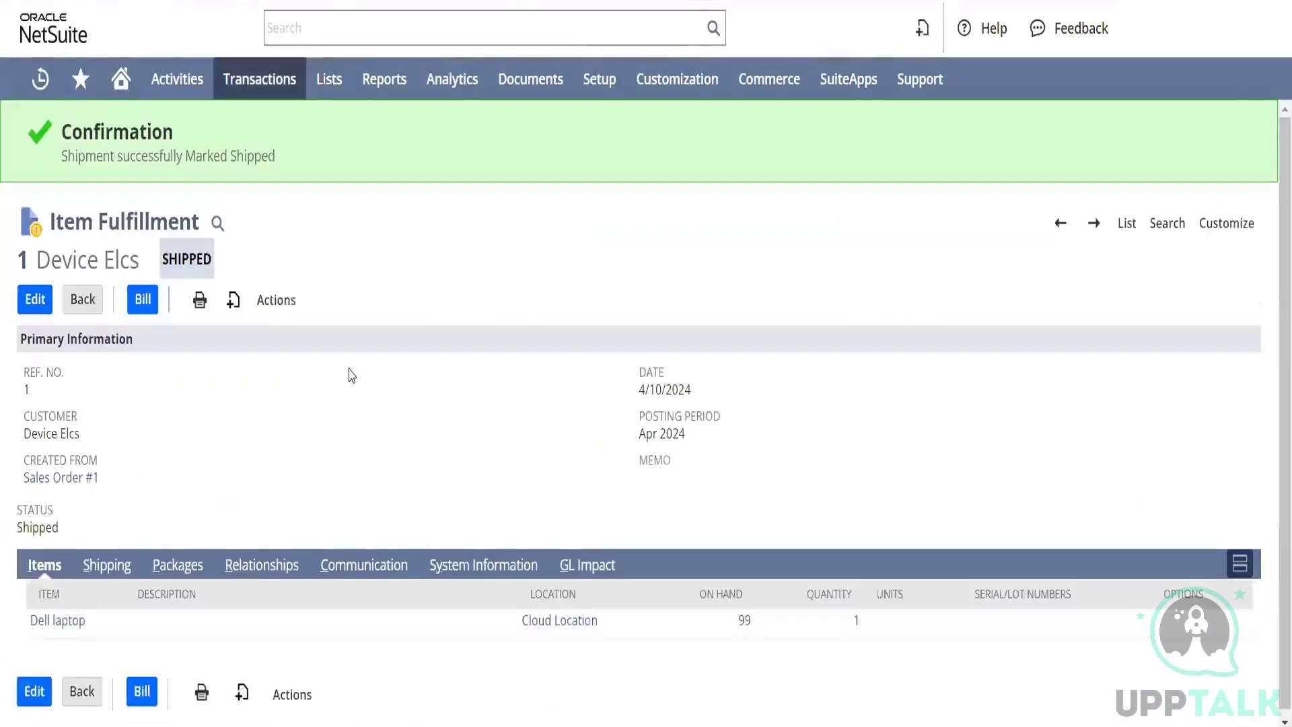
Start an invoice from the shipped item fulfillment for Device Elcs
left_click(140, 303)
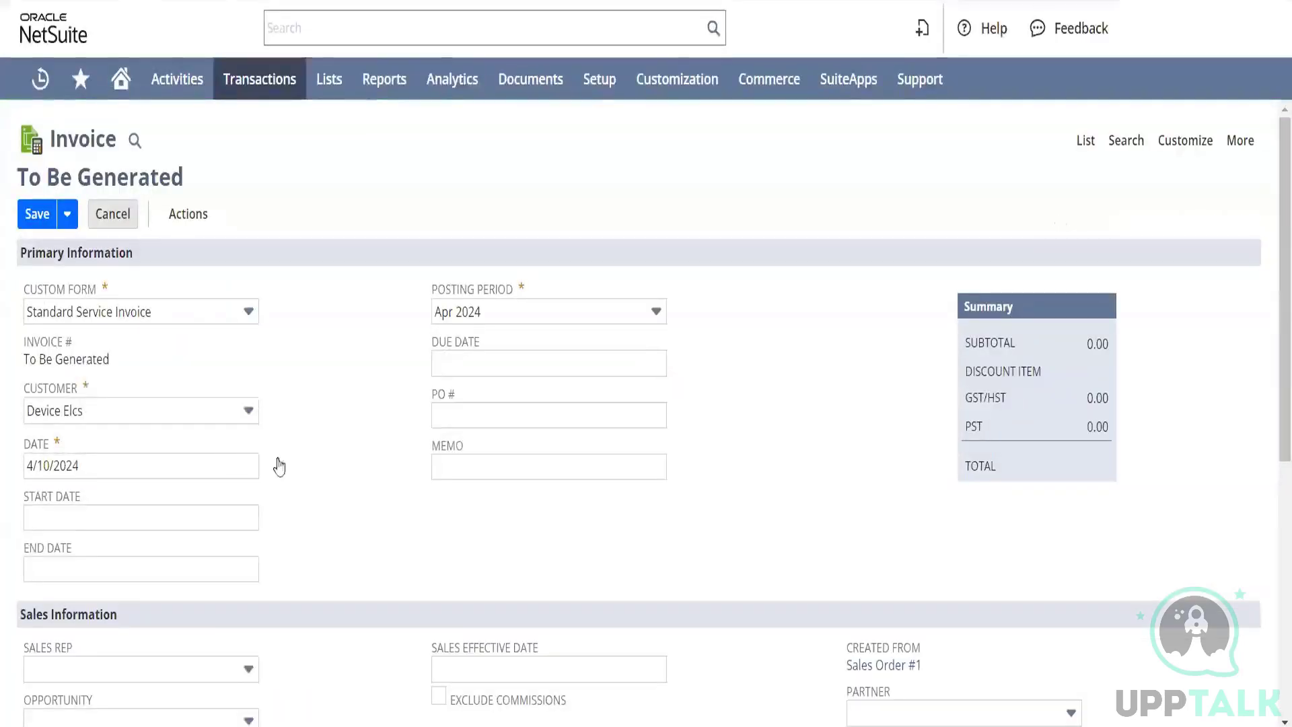
Save the invoice for Device Elcs and start accepting a customer payment against it
left_click(32, 217)
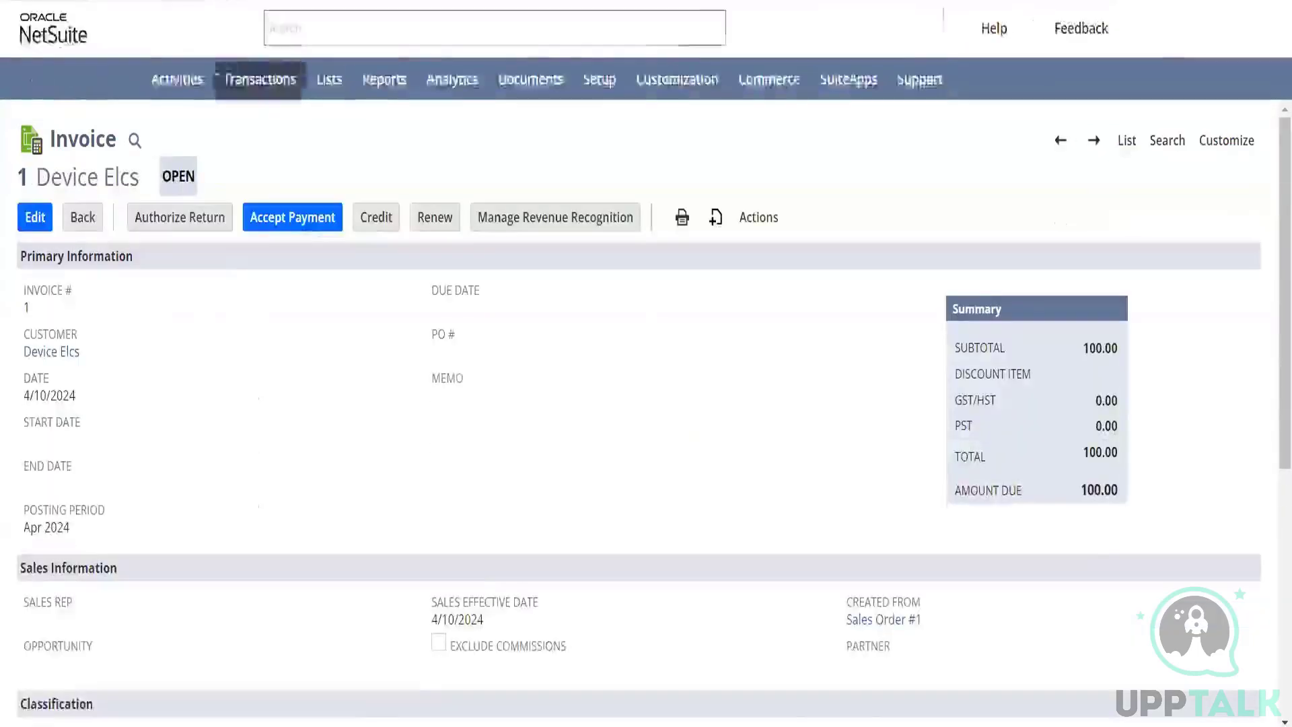
left_click(317, 295)
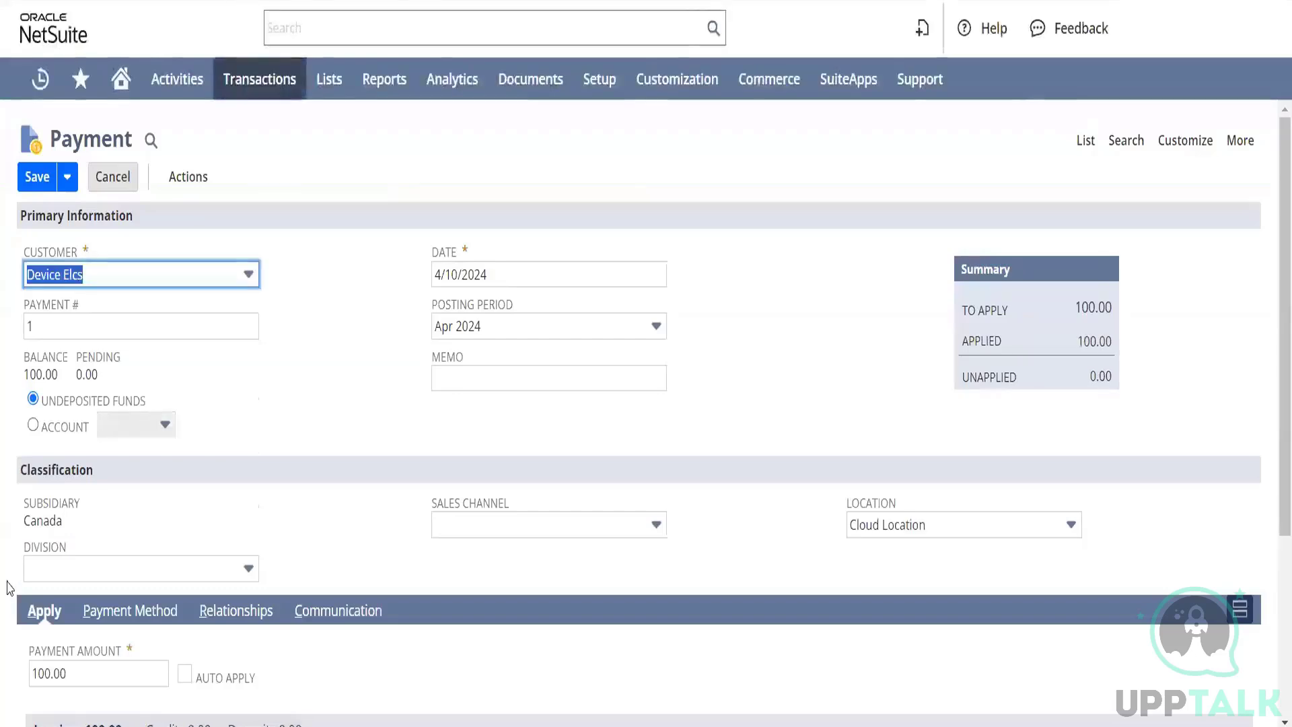
Deposit the payment to the Bank Account instead of undeposited funds and save it, applied to the invoice
left_click(33, 425)
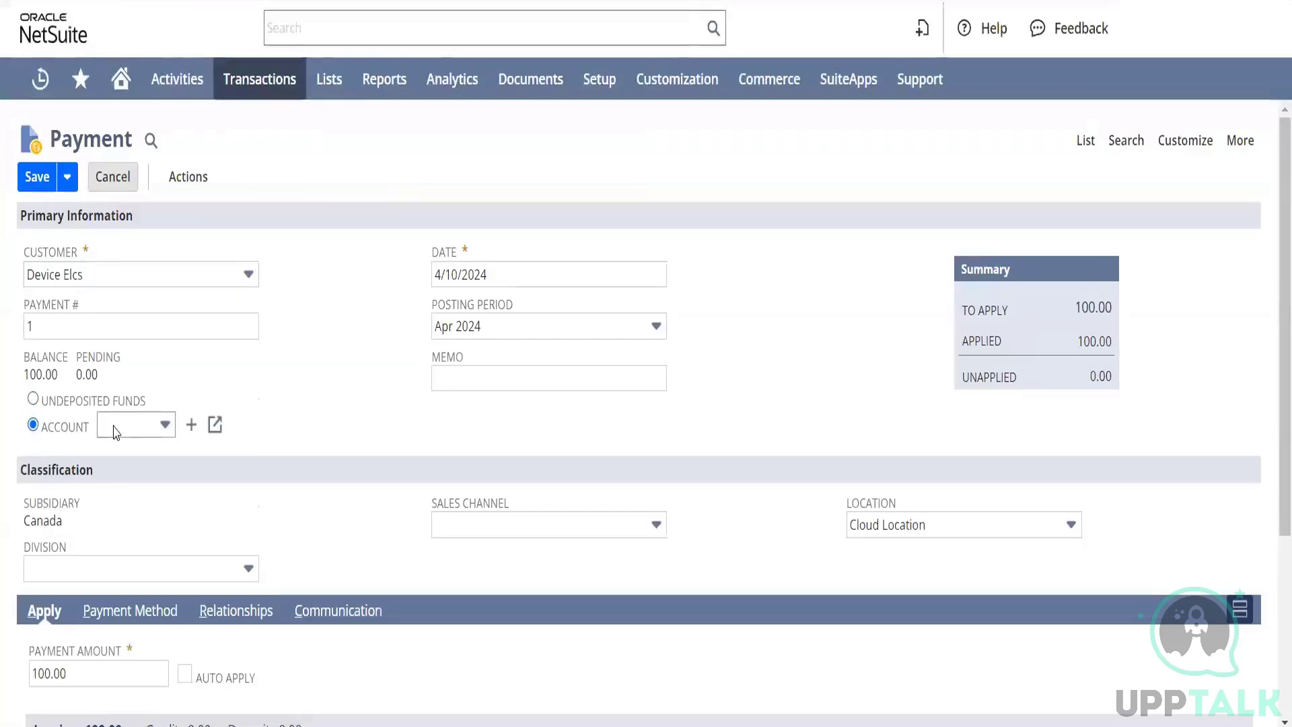
left_click(138, 425)
left_click(132, 481)
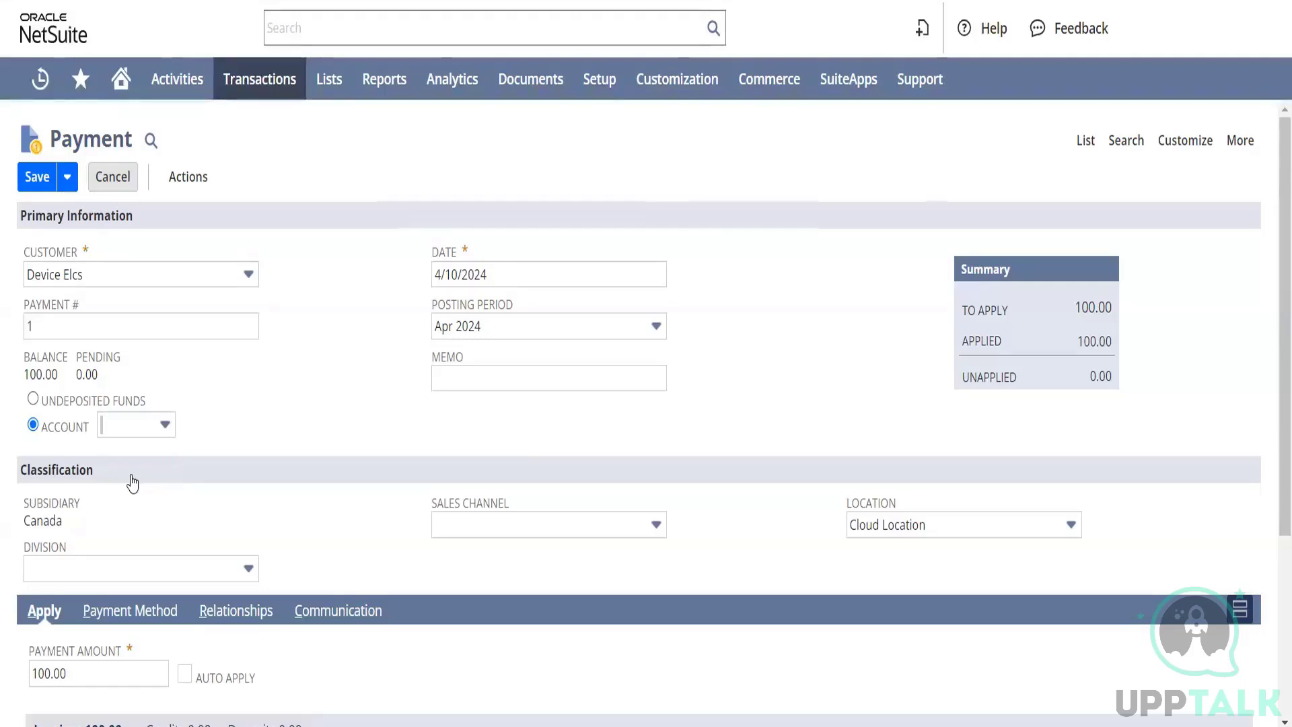
left_click(339, 390)
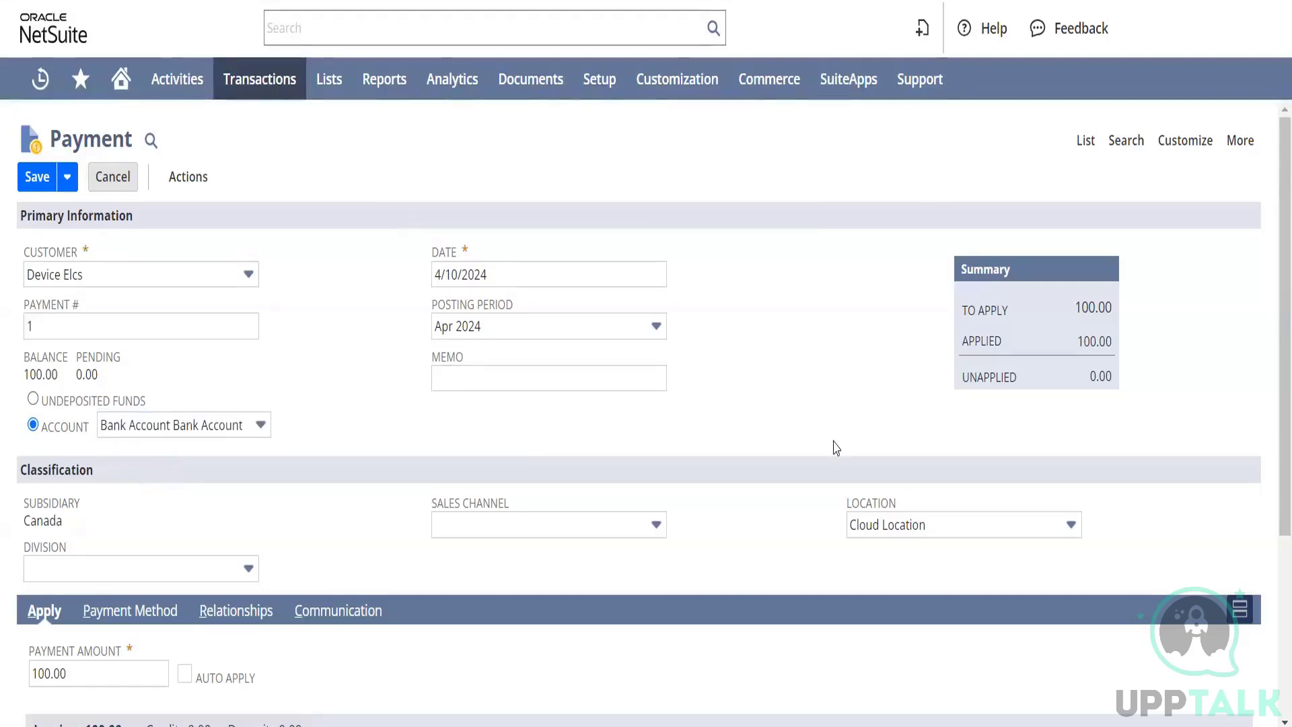
left_click_drag(1274, 303, 1274, 542)
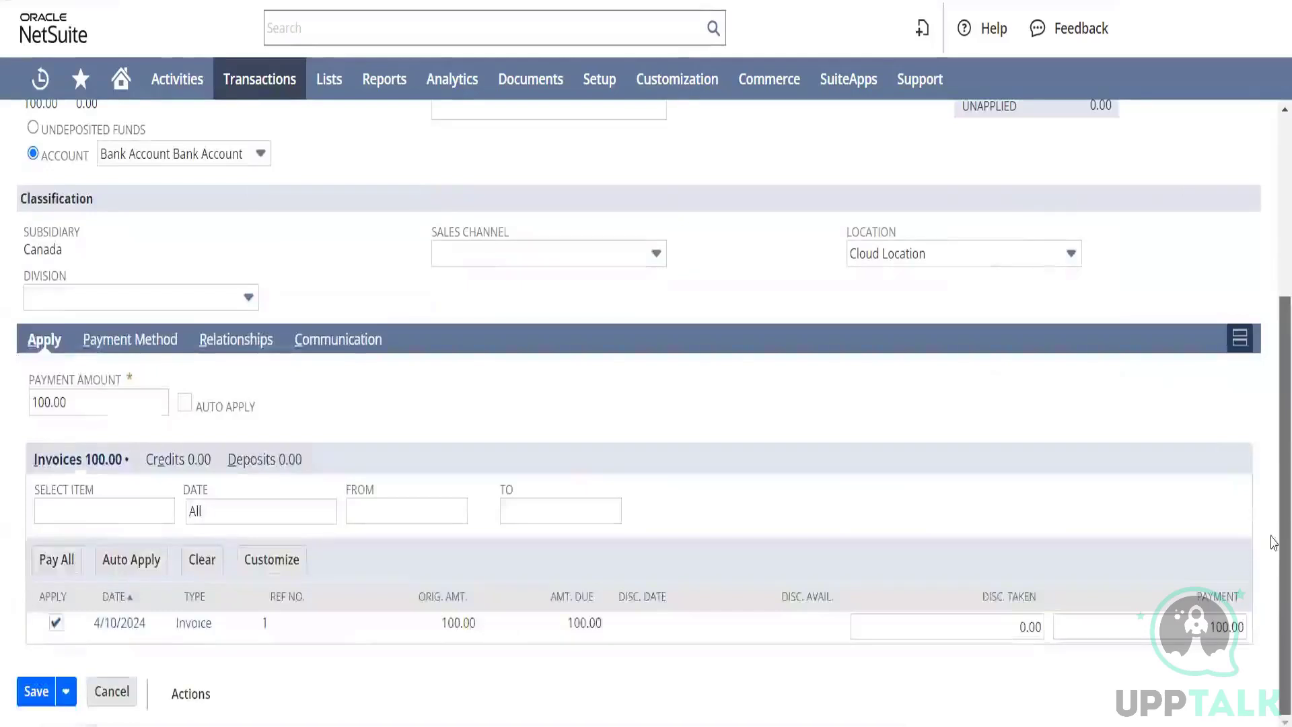
left_click(36, 699)
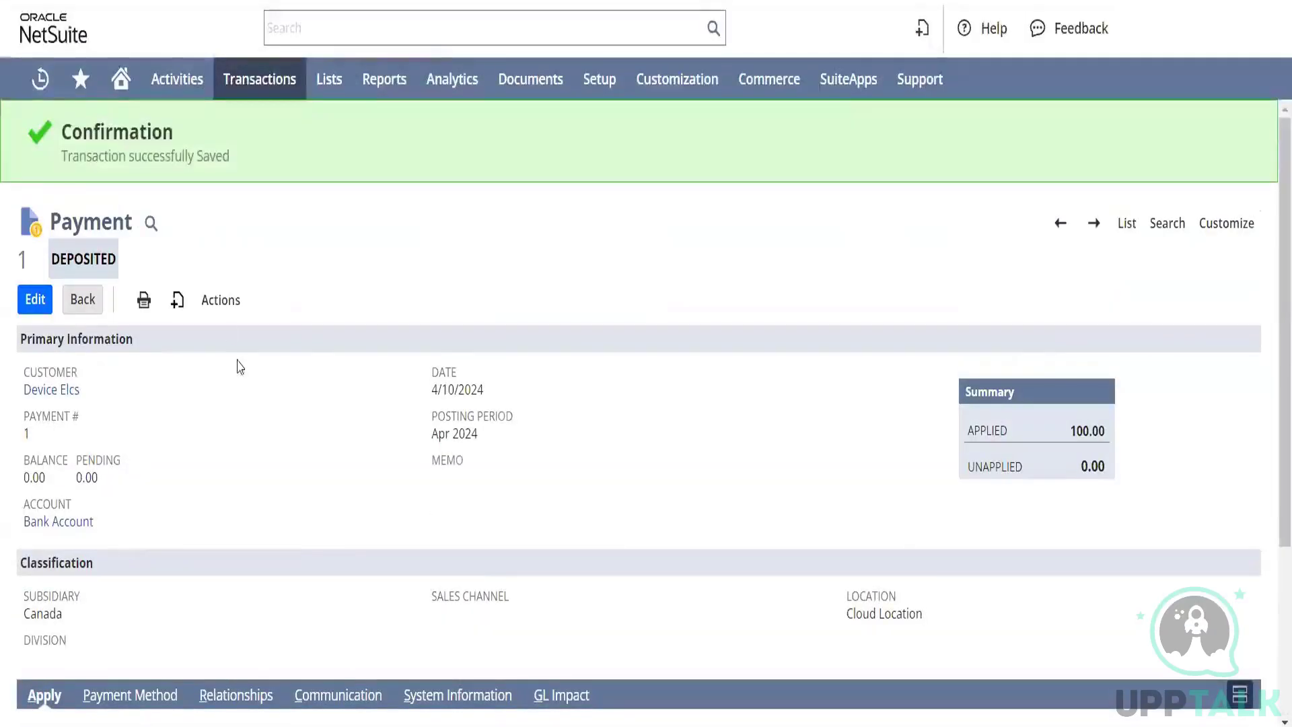
Review the GL impact of the Device Elcs payment and return to the payment record
mouse_move(231, 305)
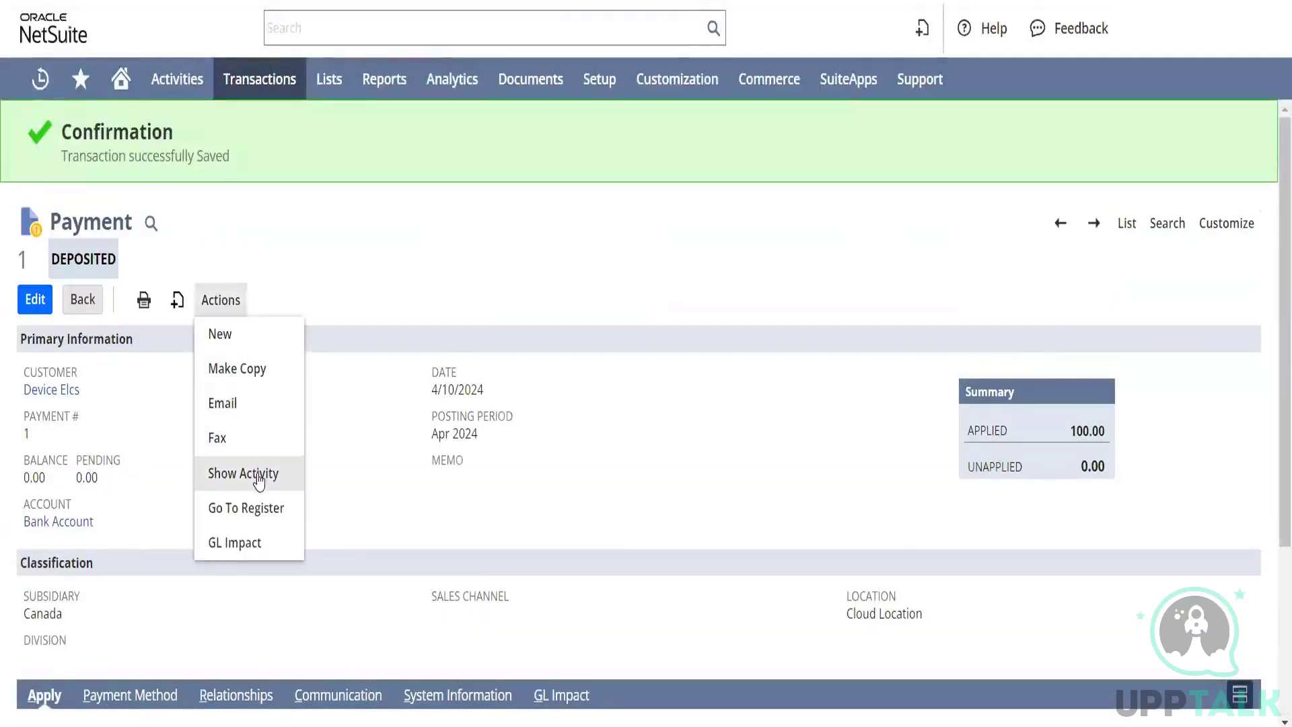
left_click(255, 543)
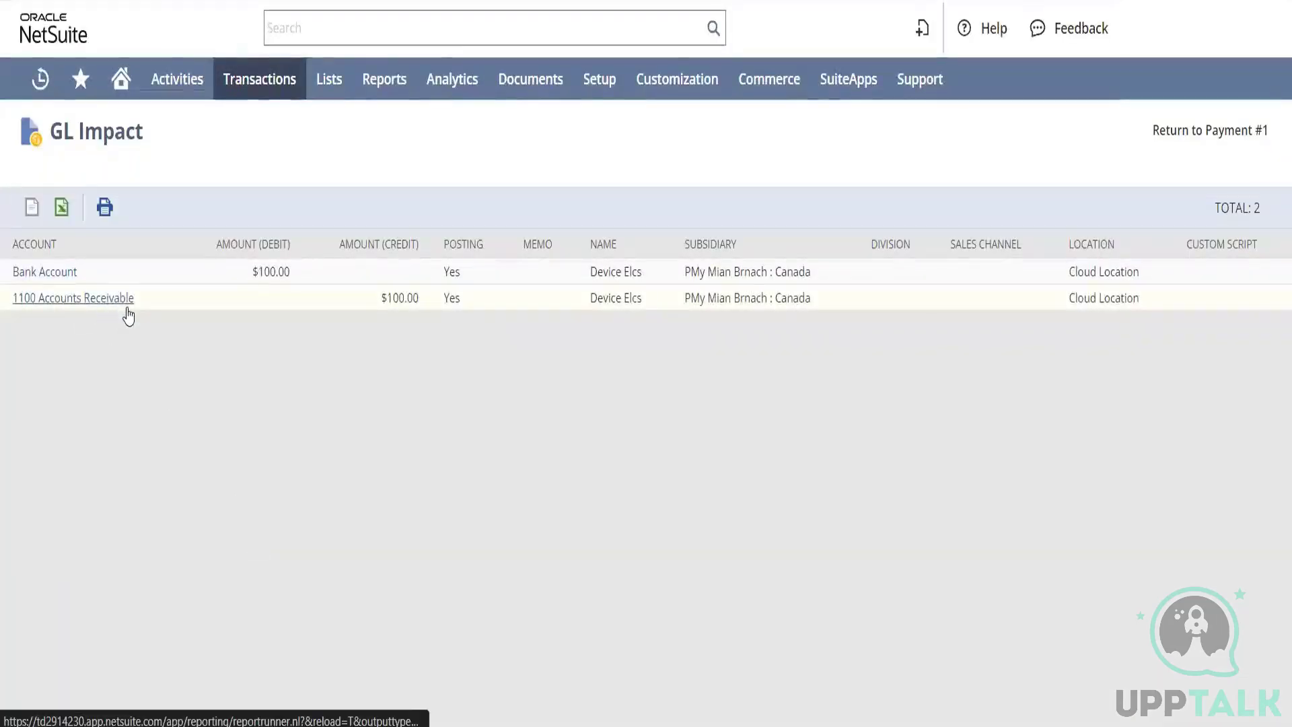
left_click(41, 81)
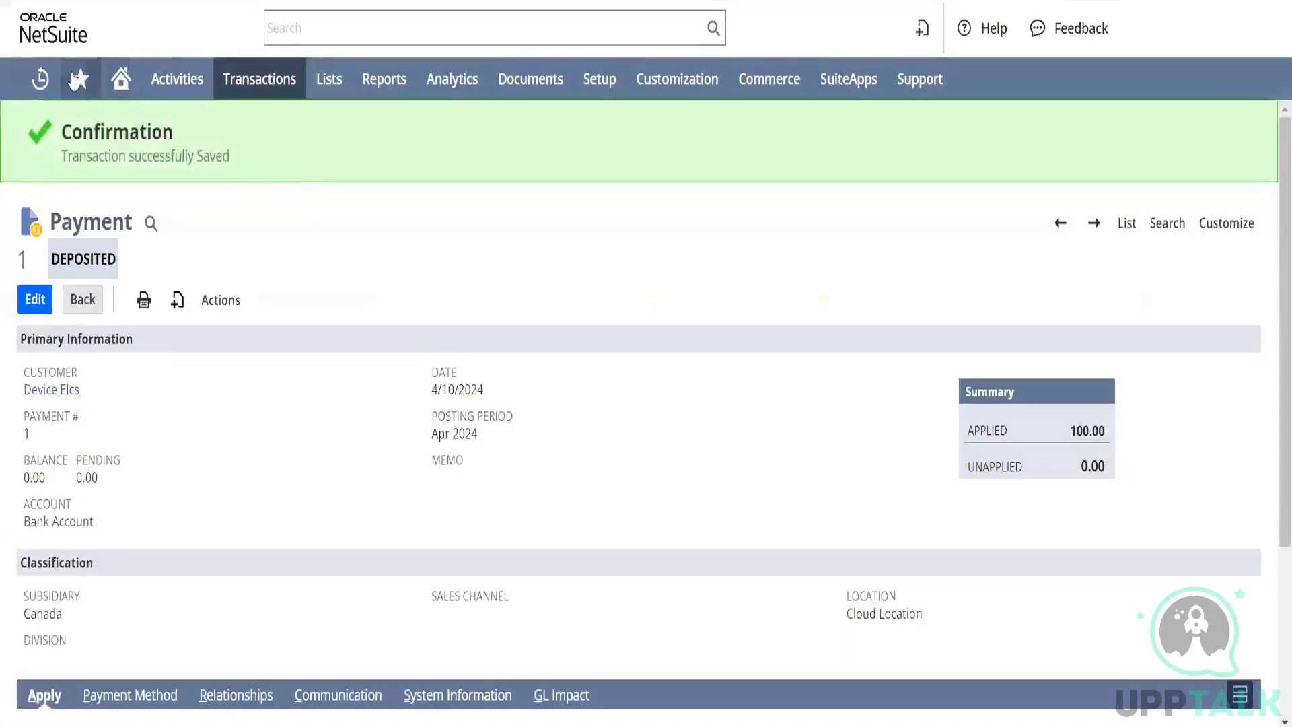
Open the recent Device Elcs invoice and review its GL impact
mouse_move(60, 78)
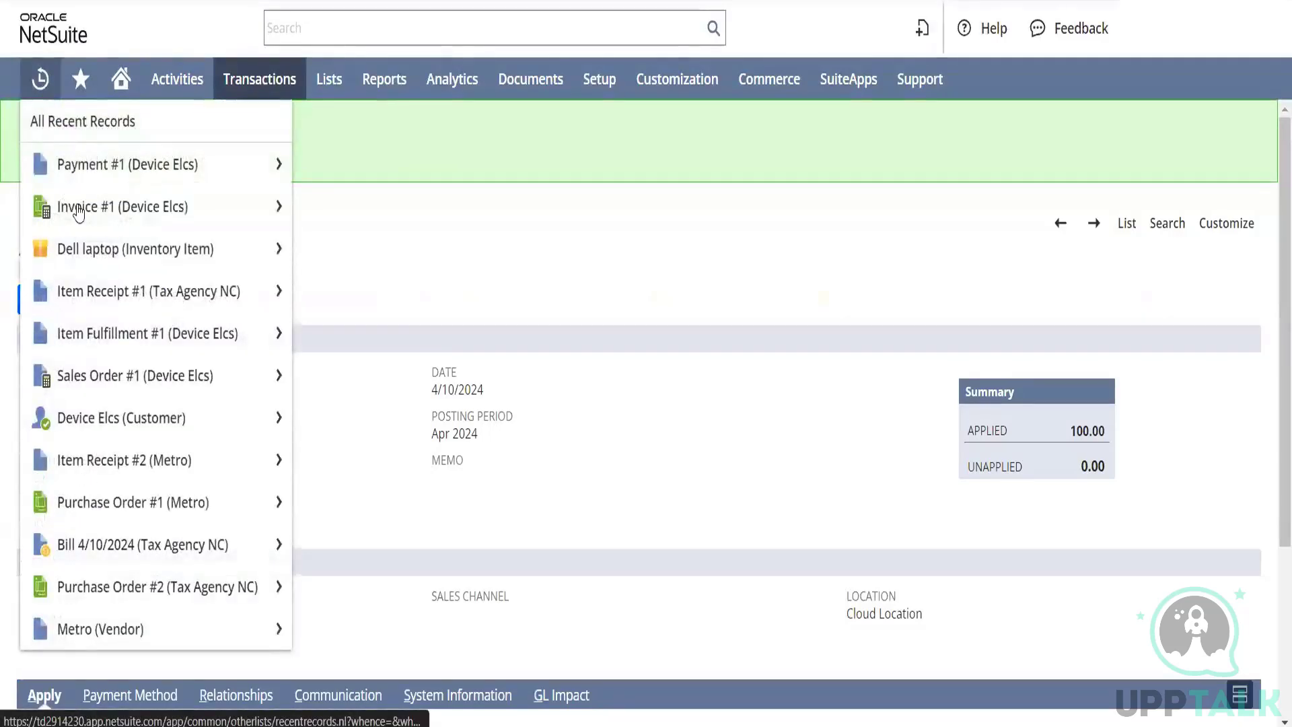
left_click(79, 208)
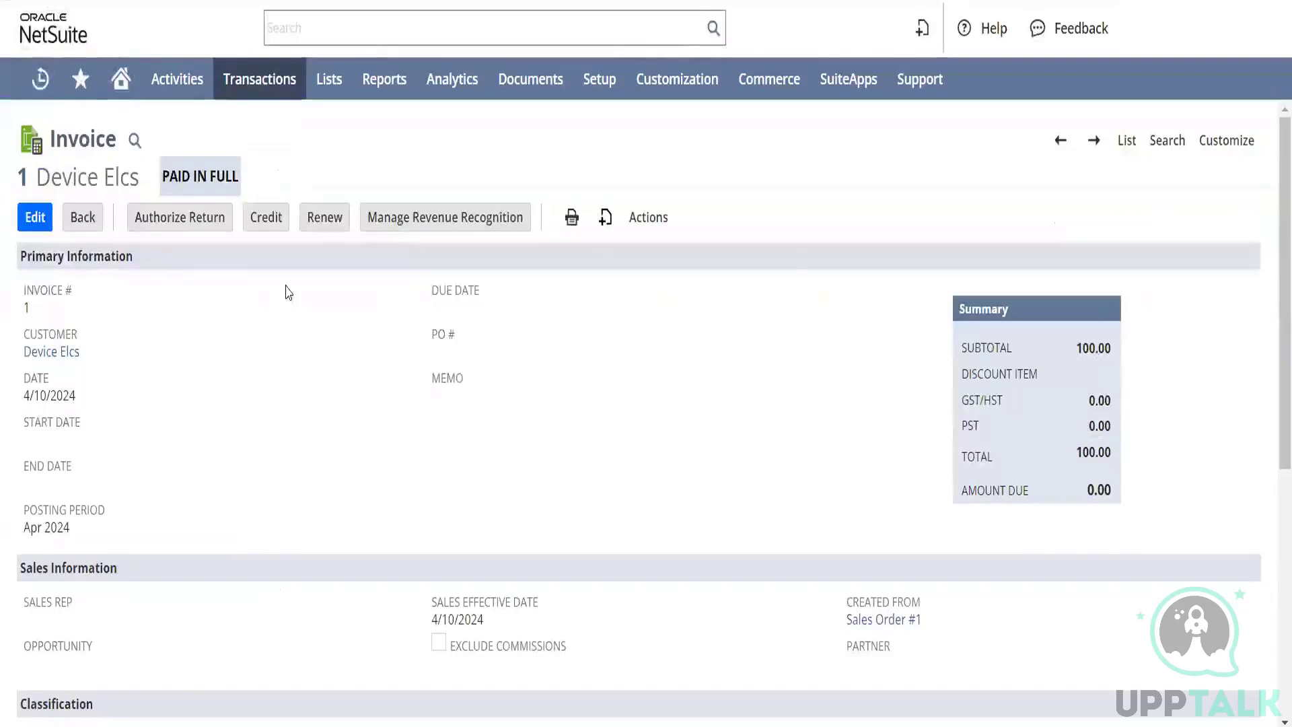
mouse_move(647, 232)
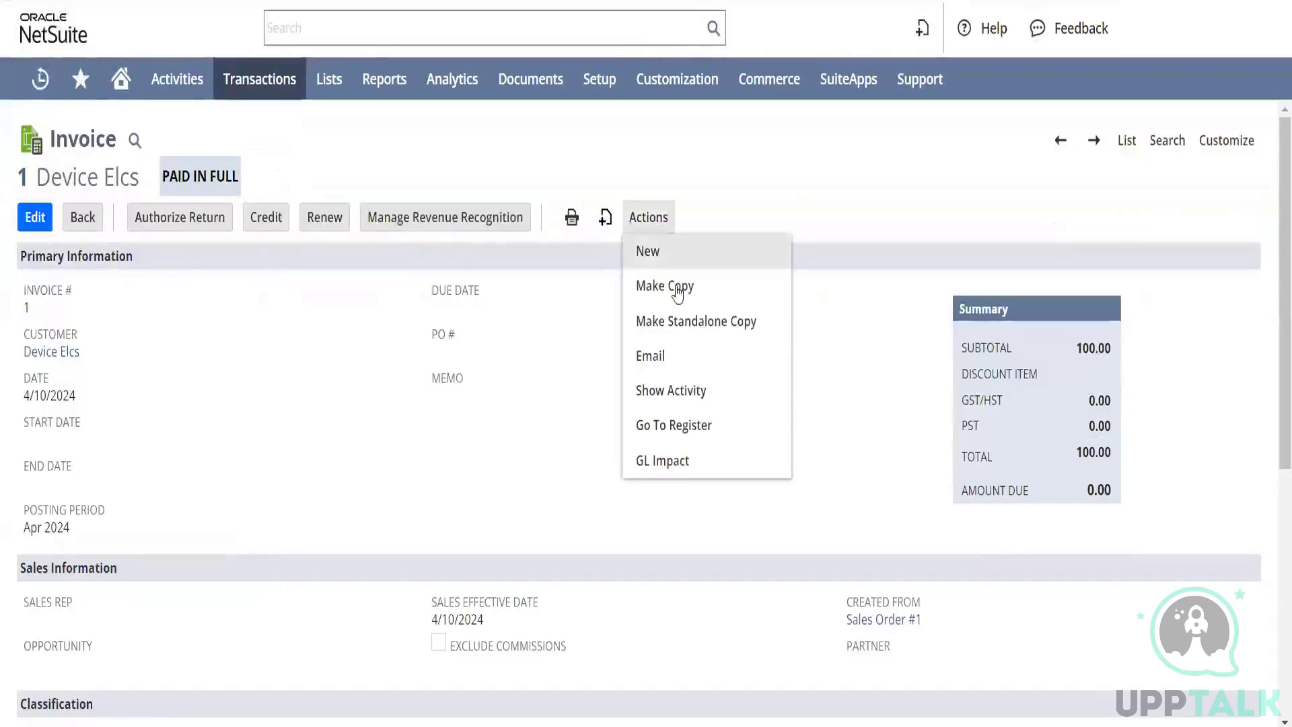
left_click(703, 462)
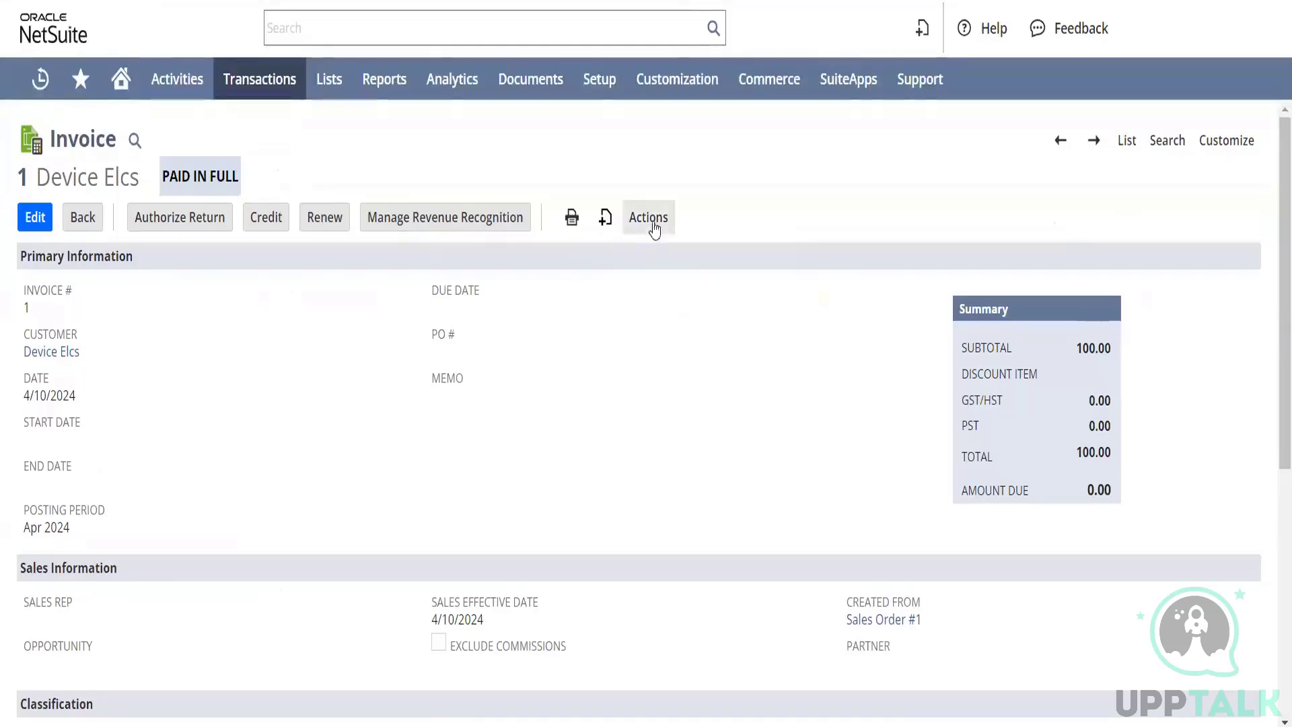
mouse_move(663, 231)
left_click(686, 469)
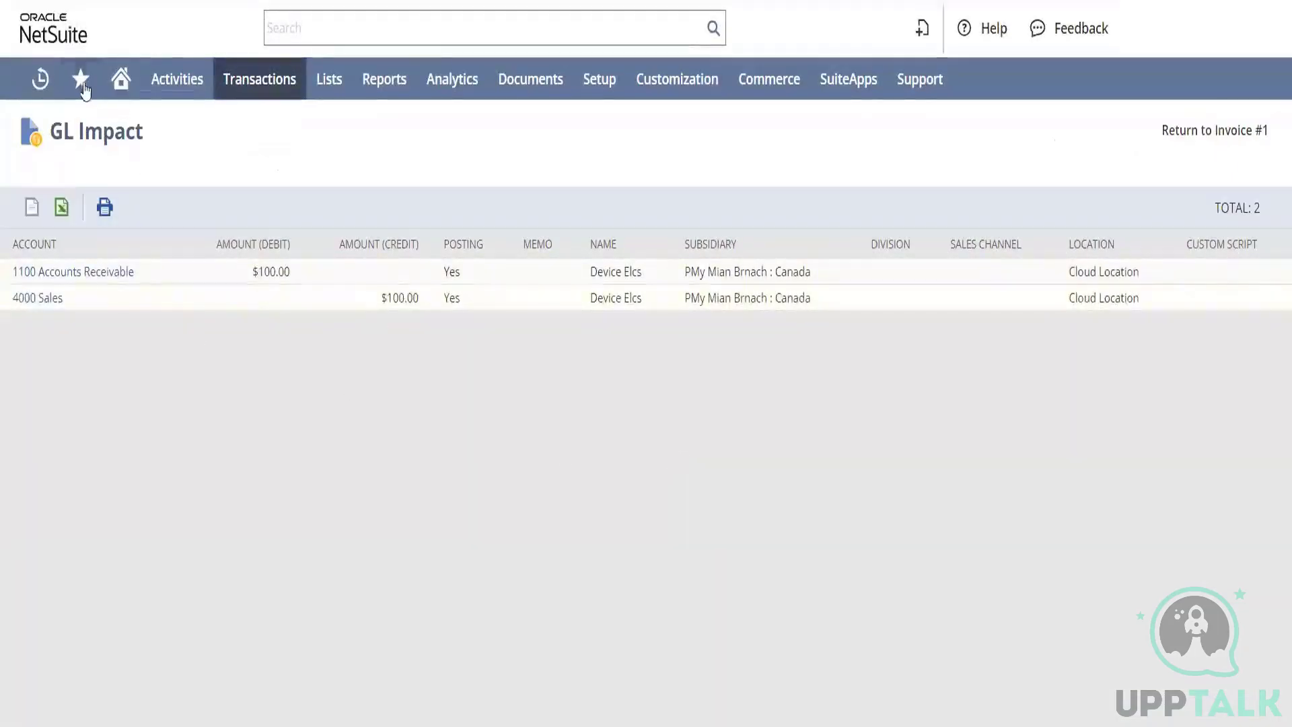
mouse_move(41, 79)
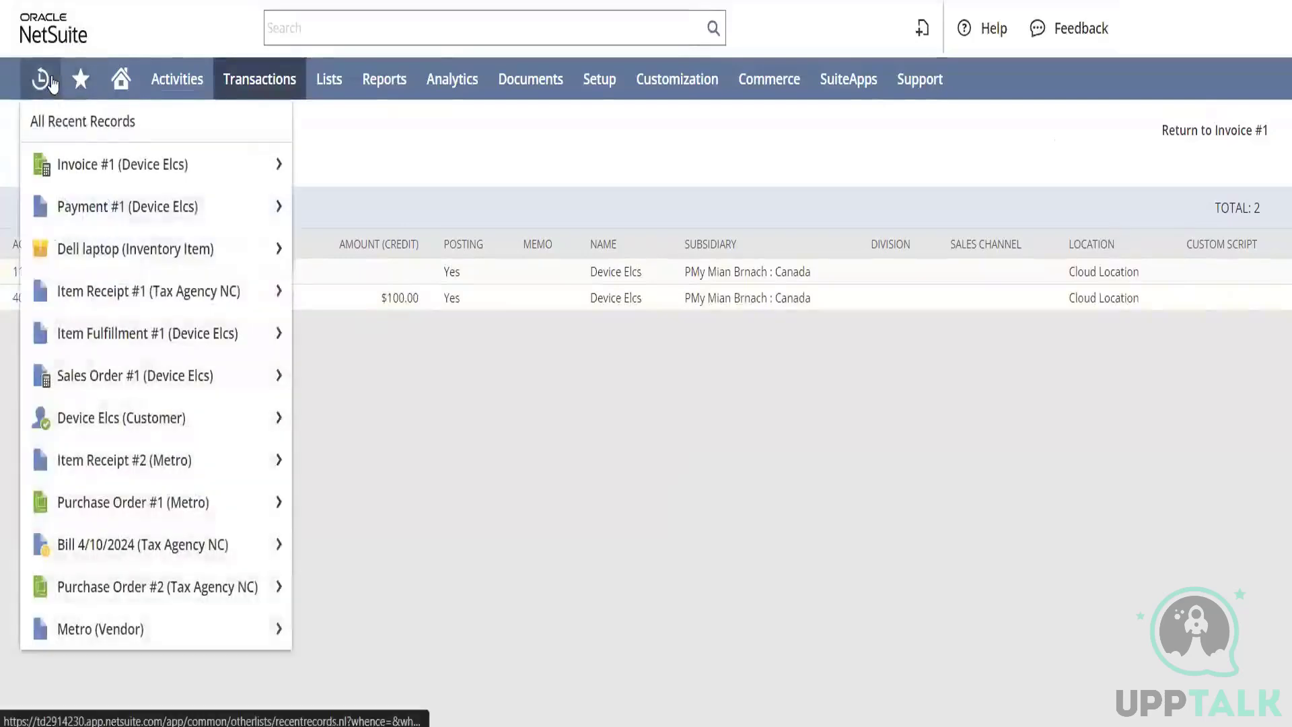
mouse_move(112, 313)
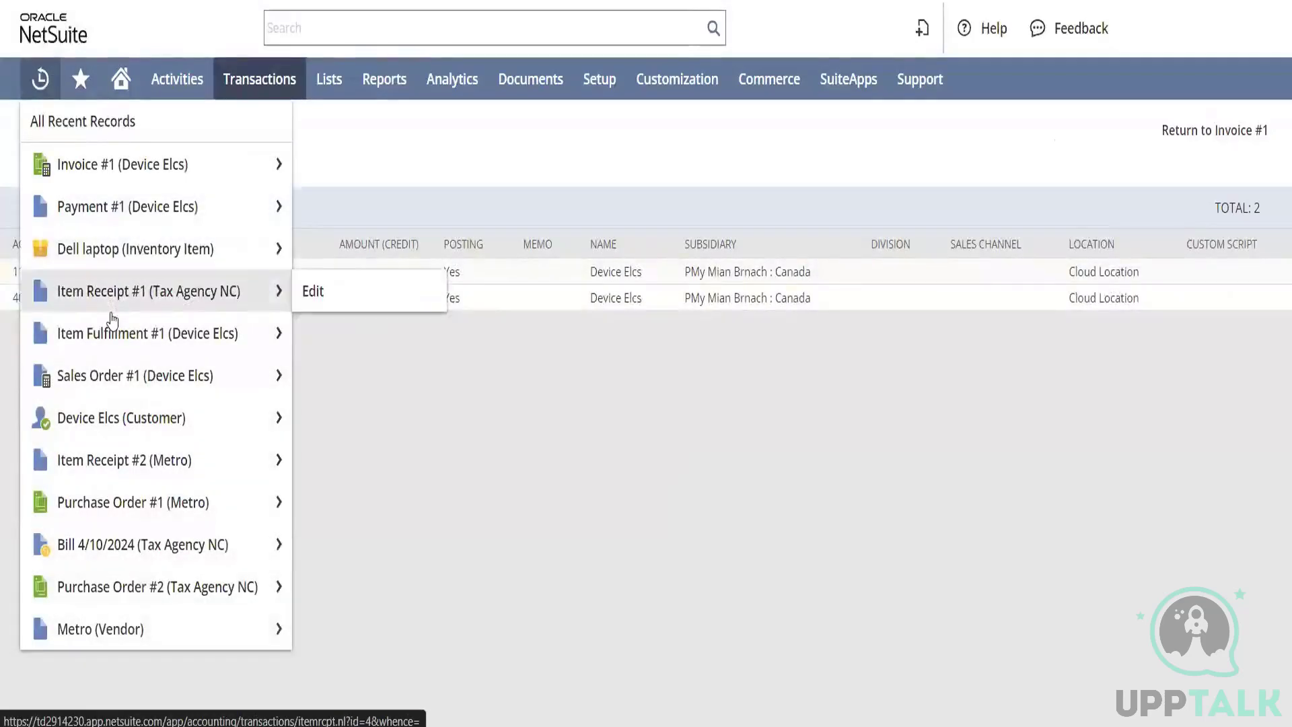
left_click(112, 310)
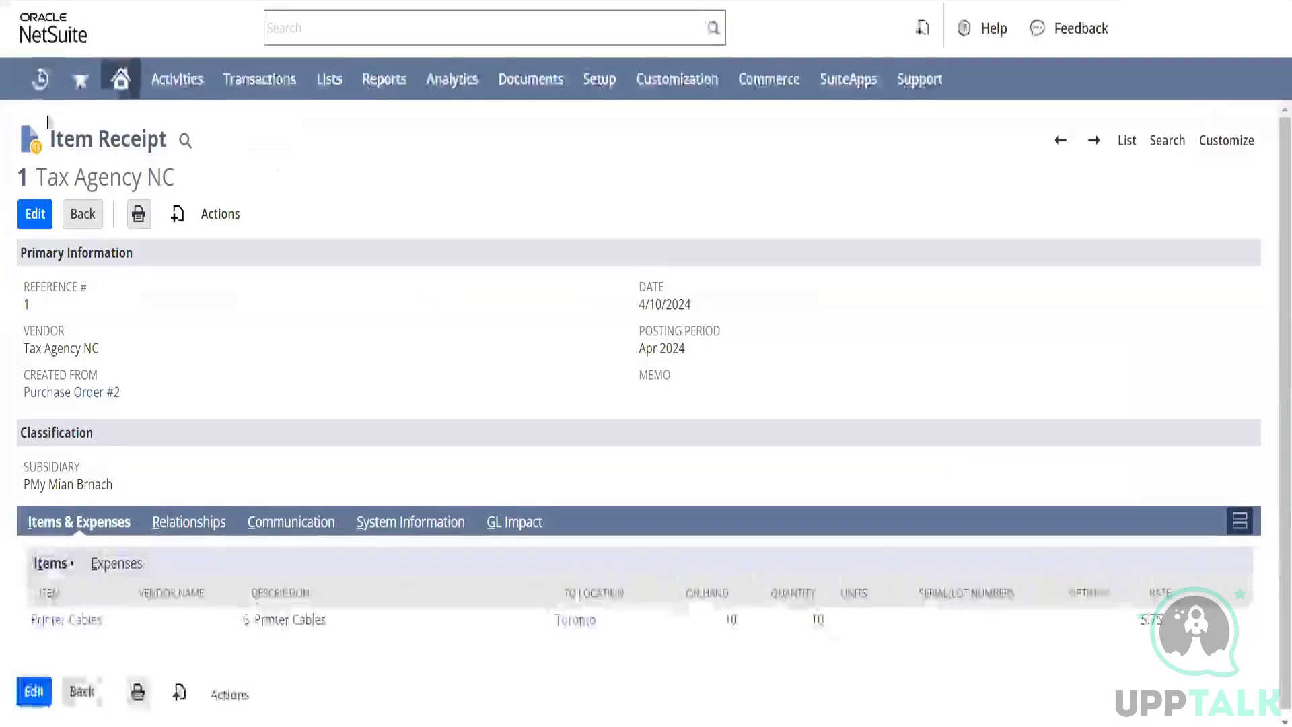
Open the recent Device Elcs item fulfillment and display its GL impact
mouse_move(40, 80)
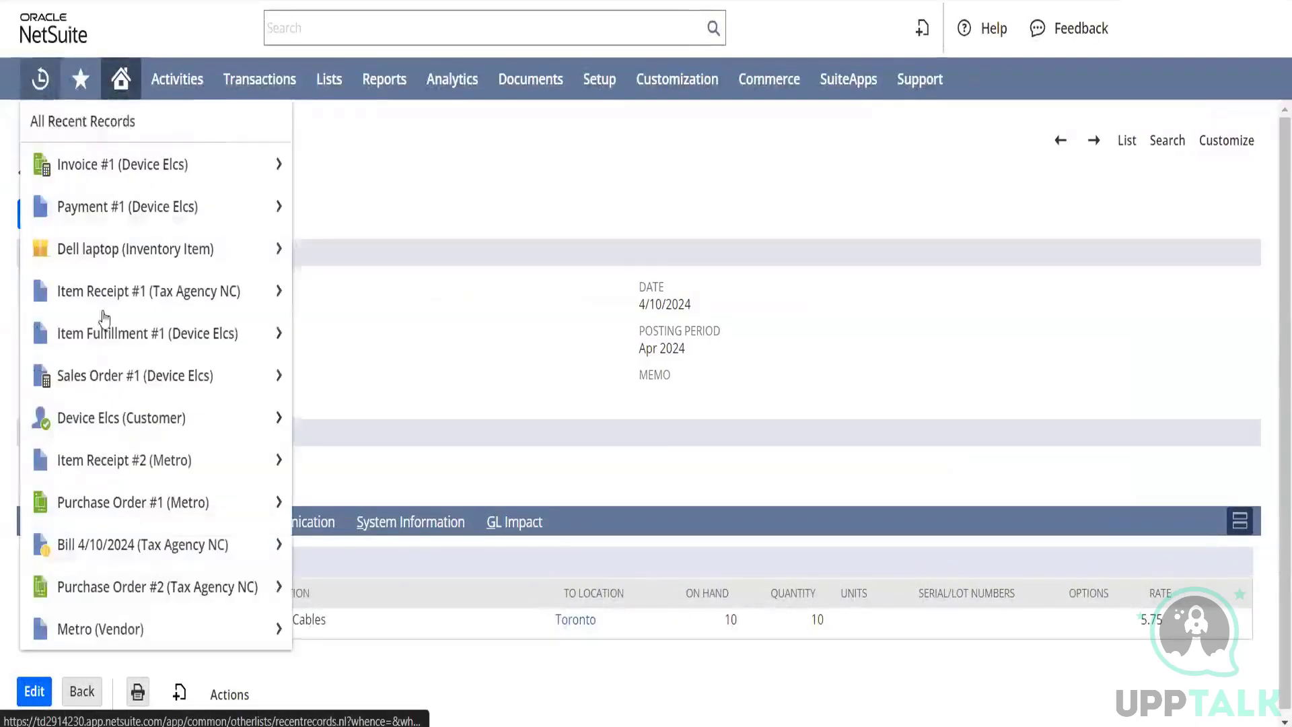
left_click(106, 317)
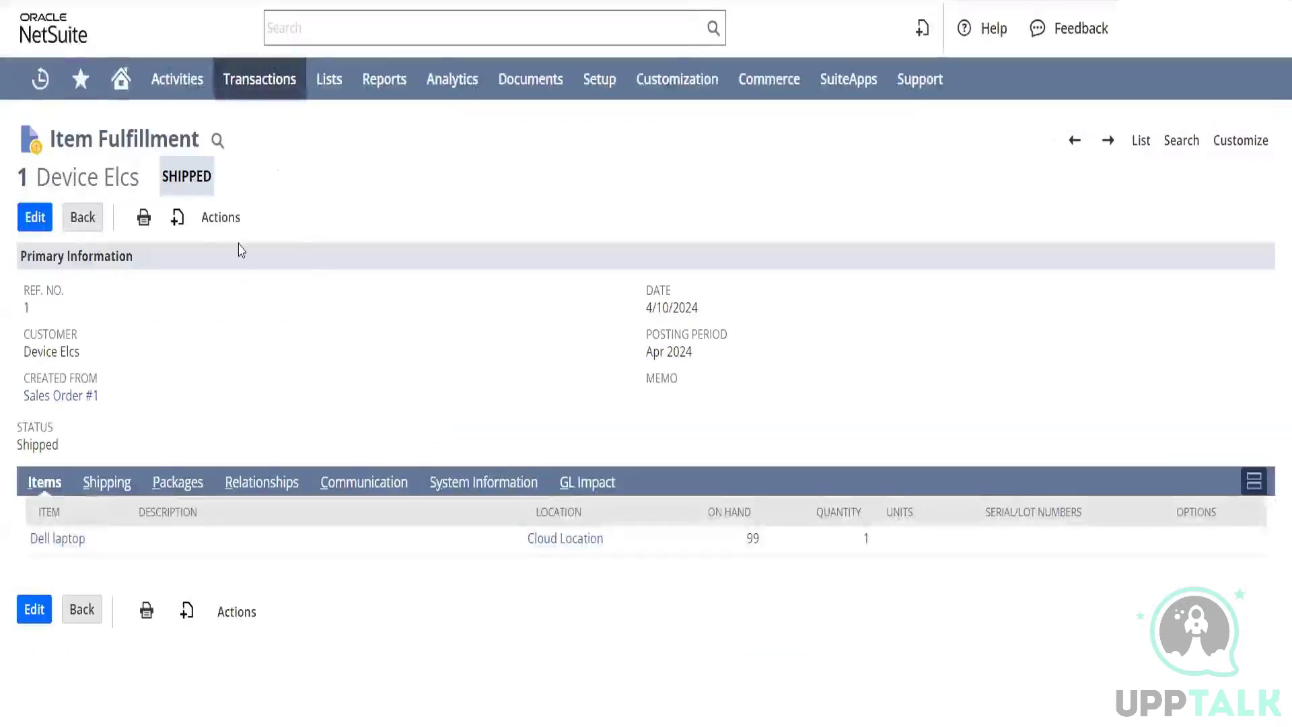
mouse_move(229, 221)
left_click(249, 320)
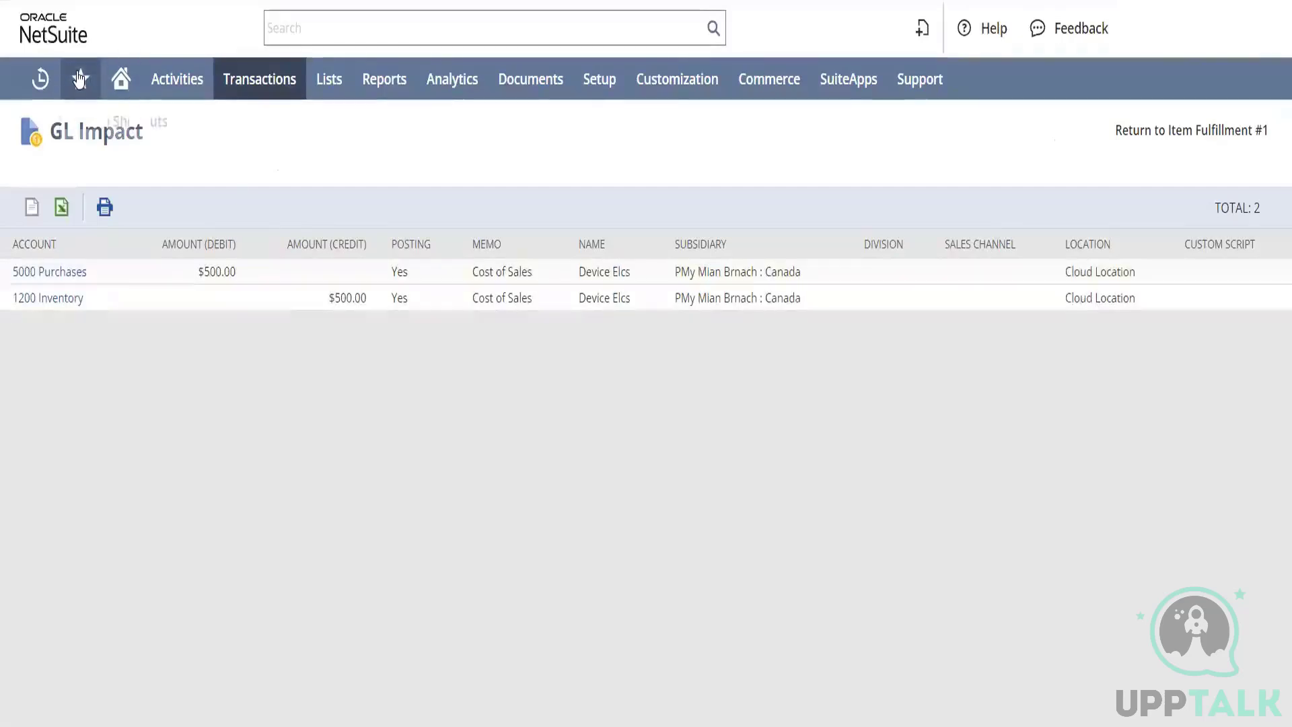
mouse_move(140, 81)
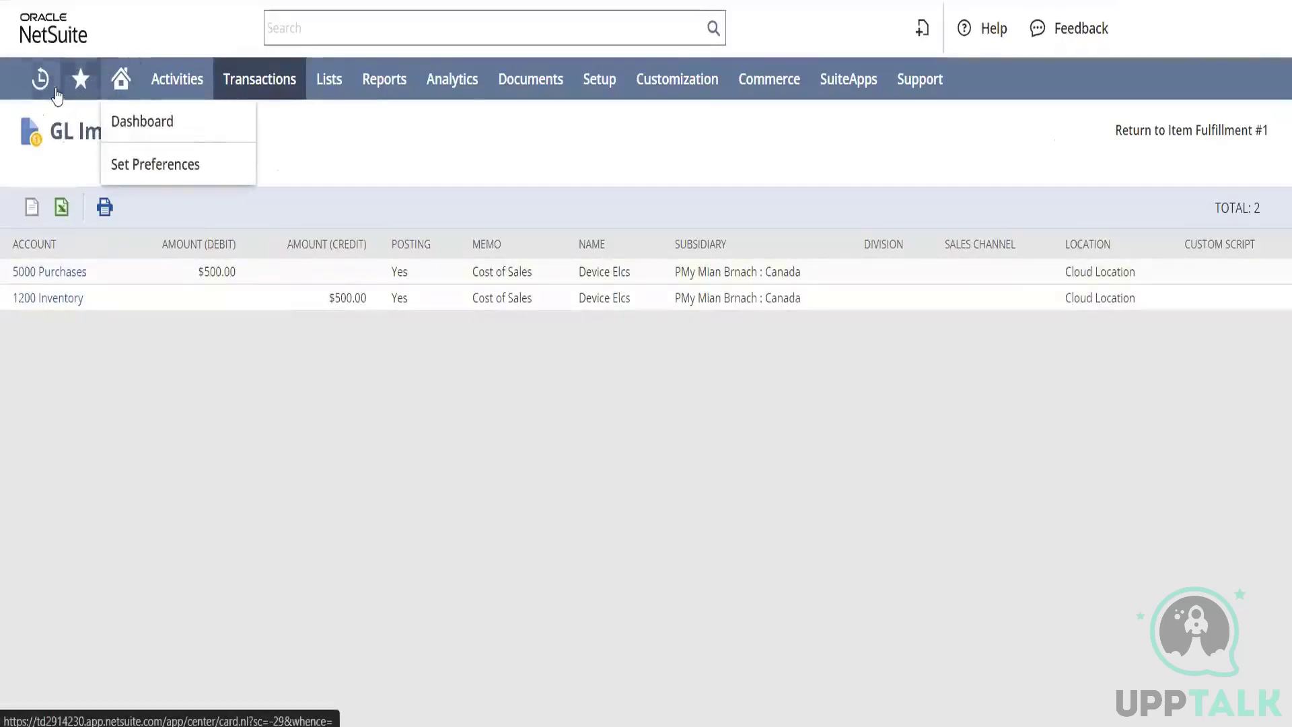
mouse_move(41, 85)
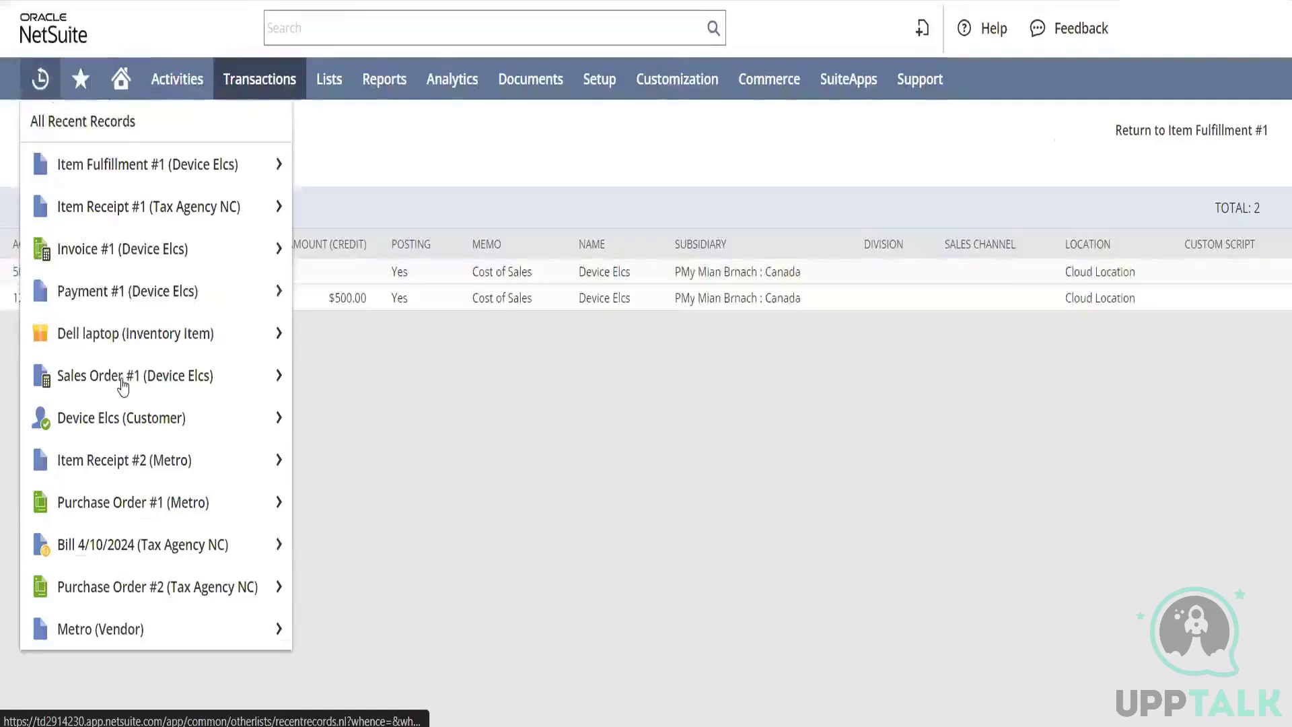
mouse_move(123, 387)
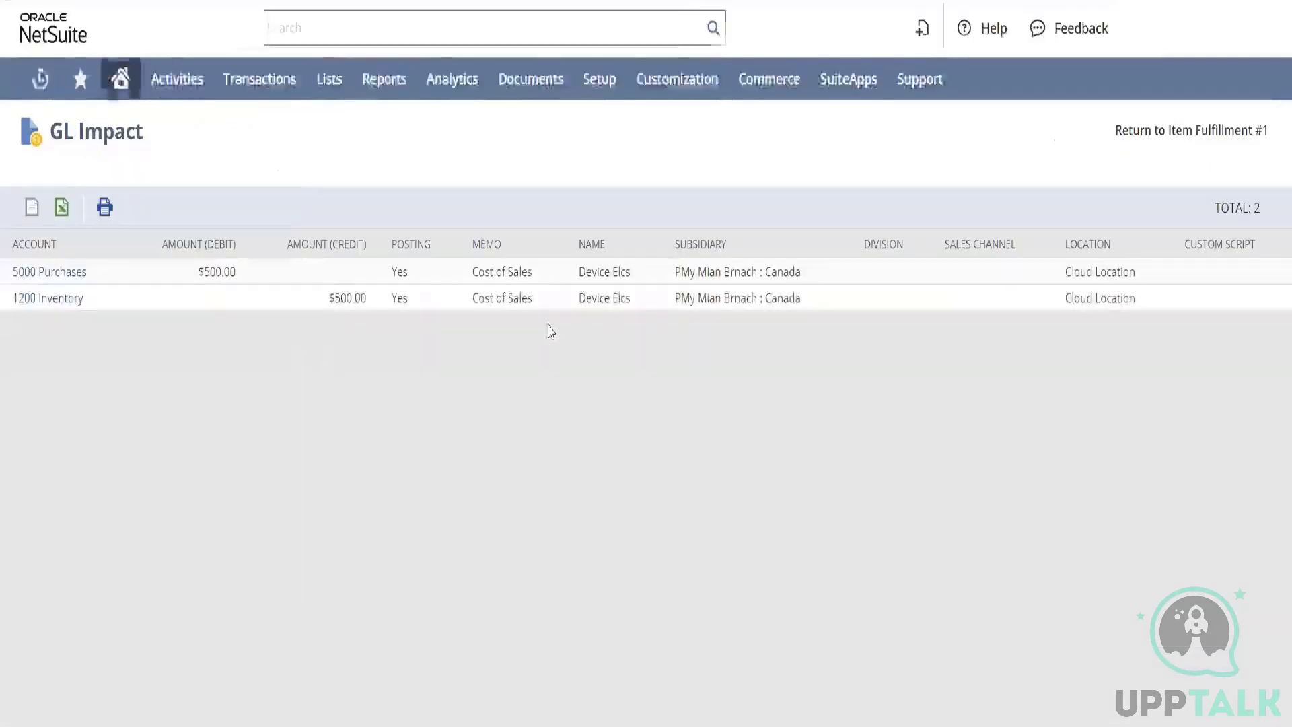
Examine the memo and credit amount on the 1200 Inventory line of the fulfillment's GL impact
left_click_drag(533, 299, 474, 297)
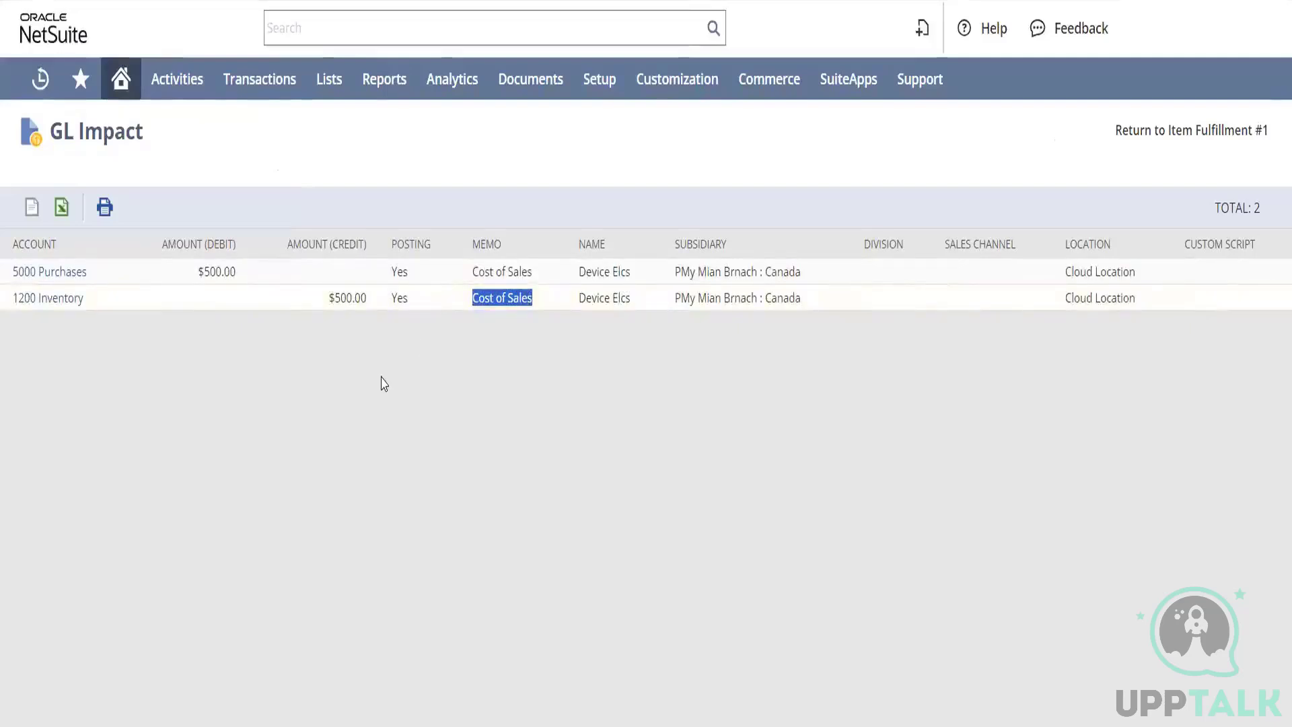
triple_click(348, 298)
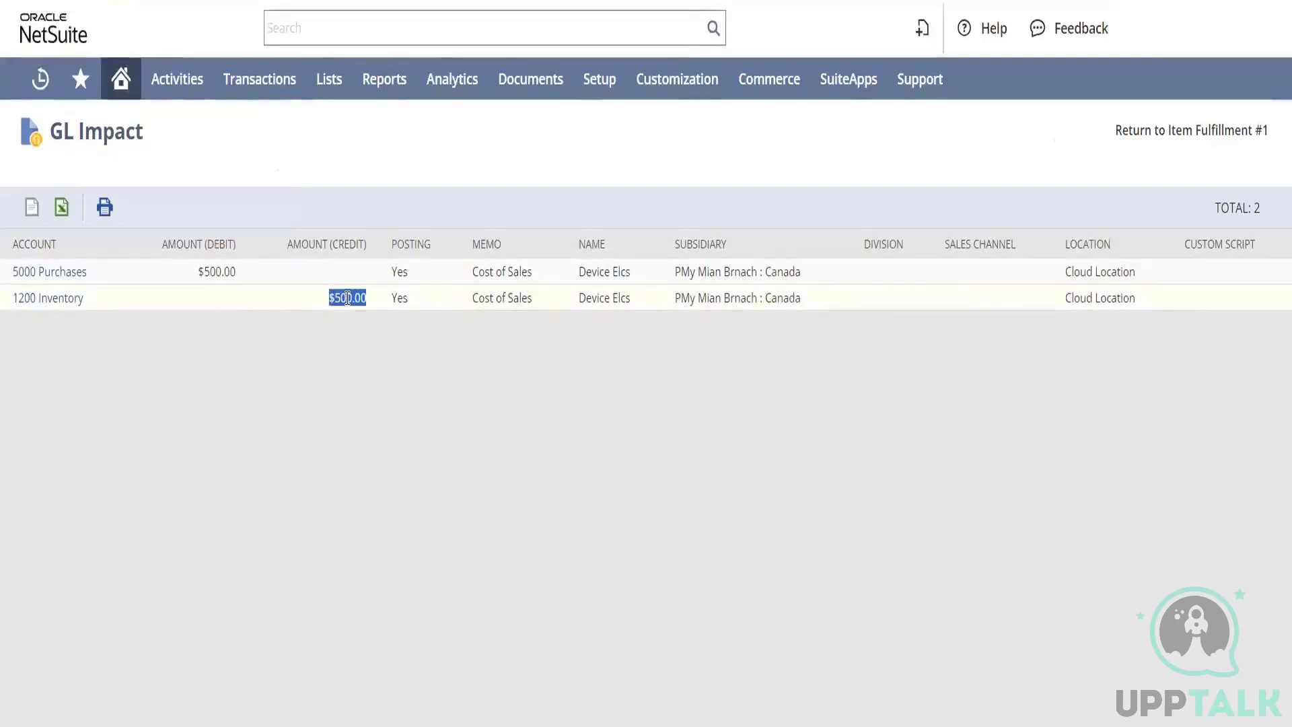
left_click(396, 411)
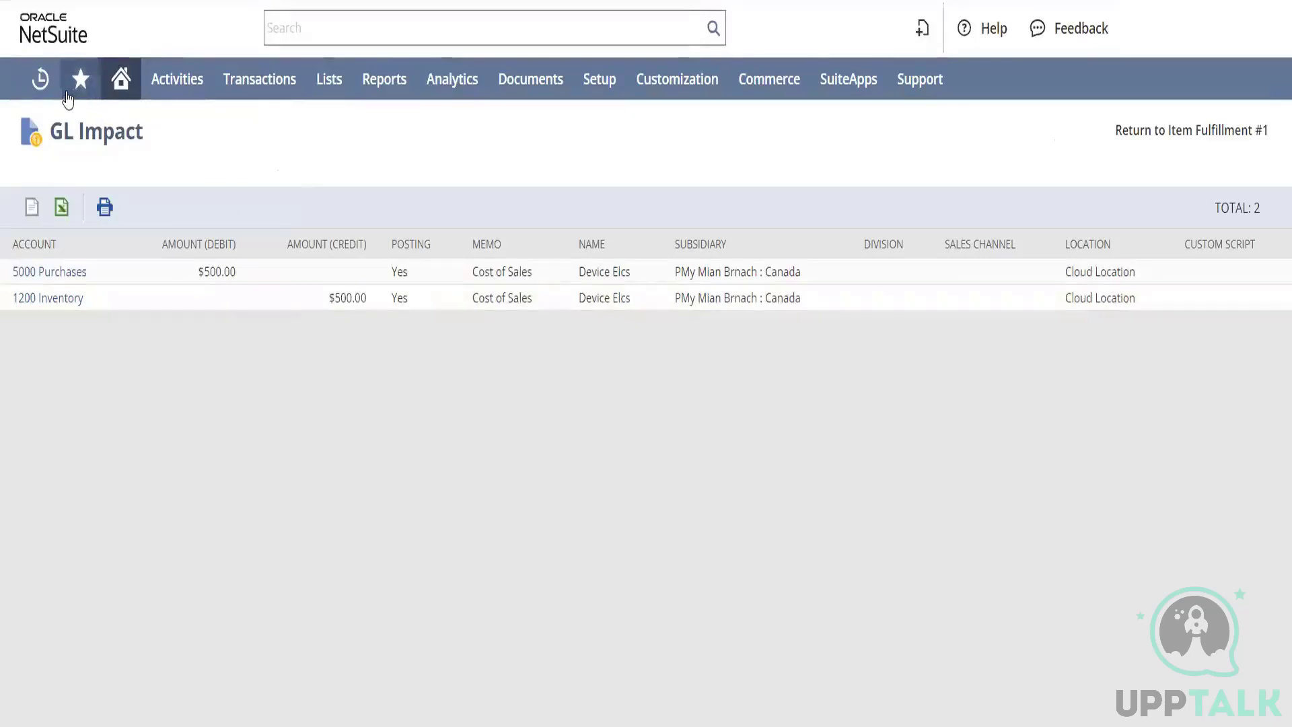
List the sales orders and view the Device Elcs order to check its status
mouse_move(40, 79)
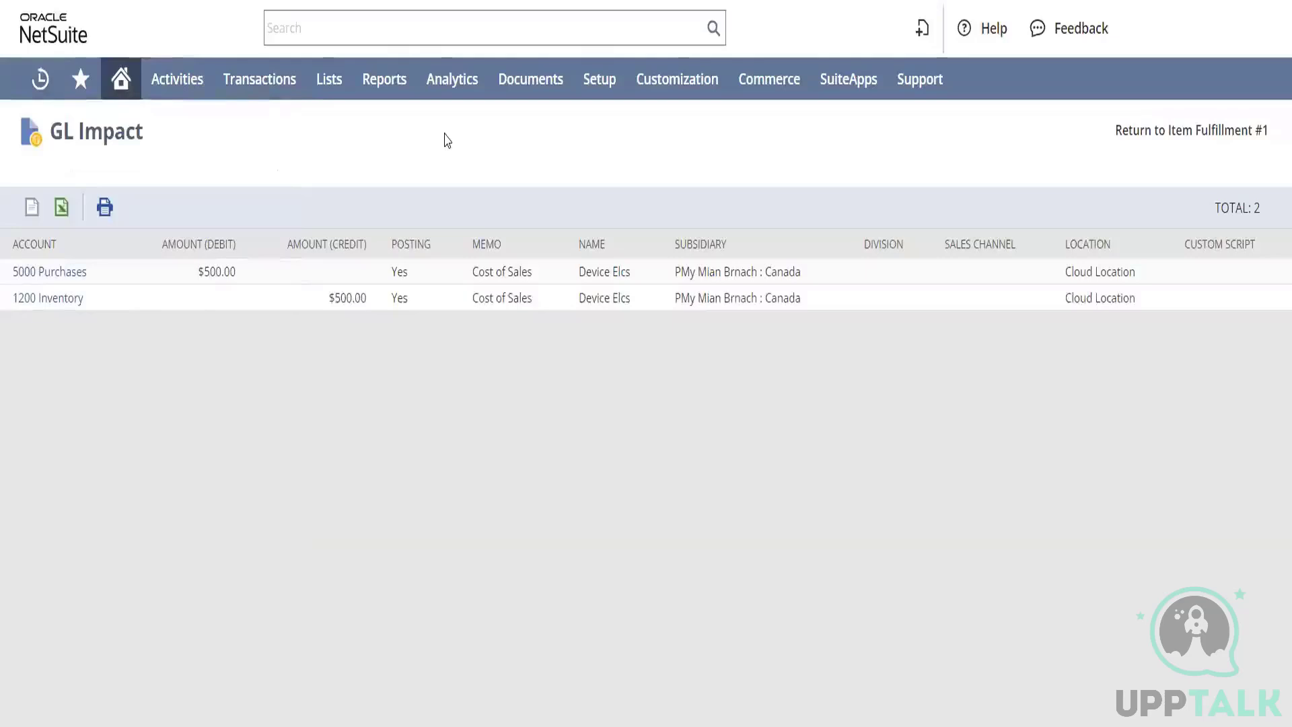
mouse_move(291, 94)
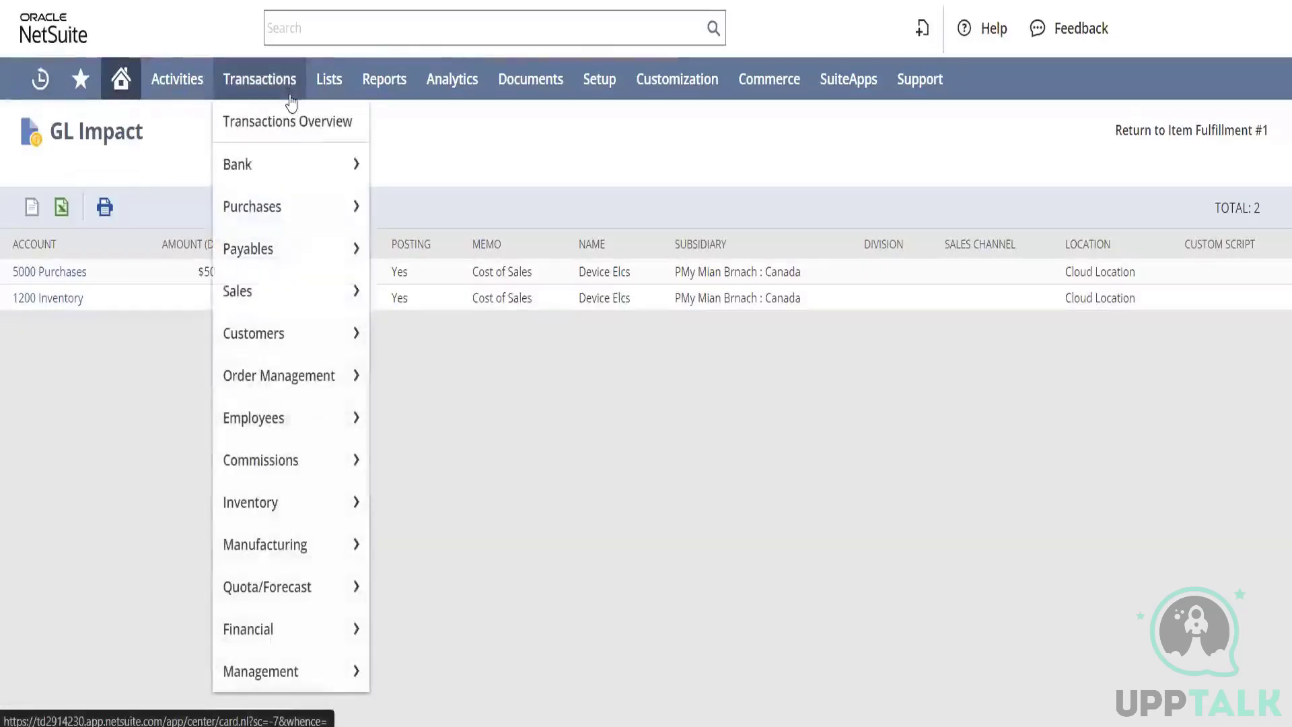
mouse_move(303, 291)
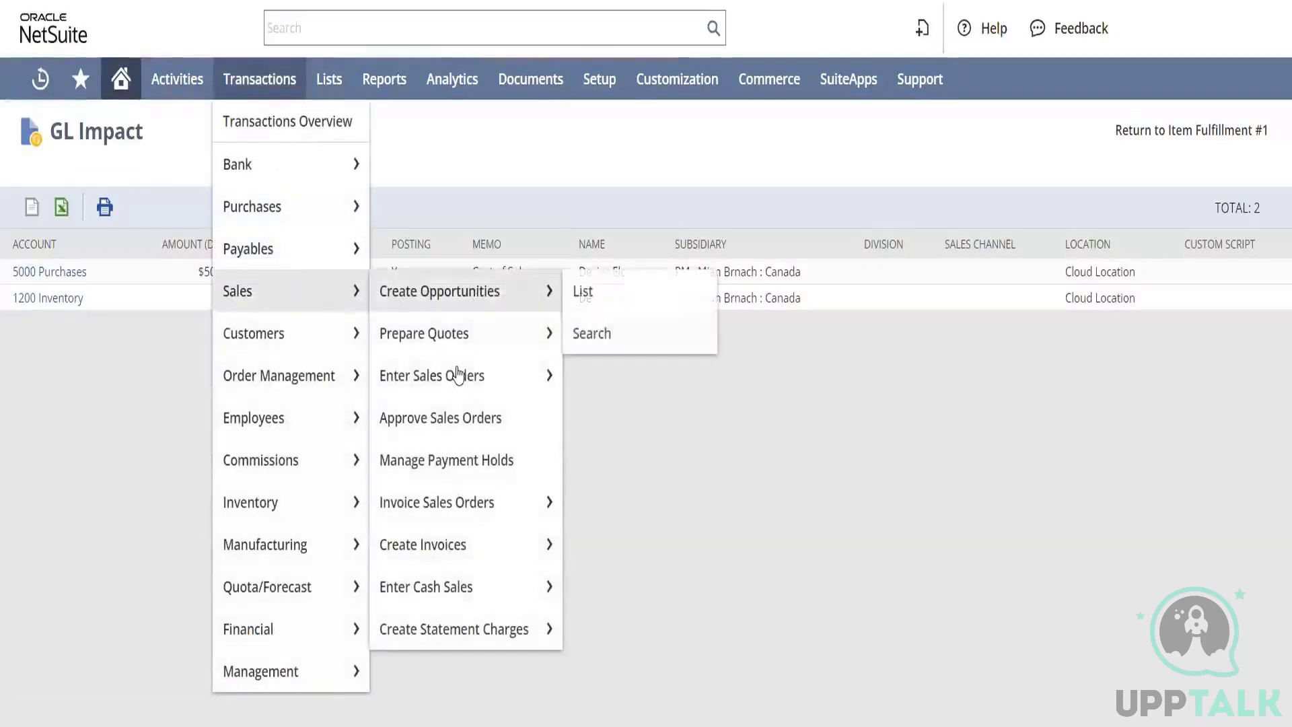
mouse_move(458, 375)
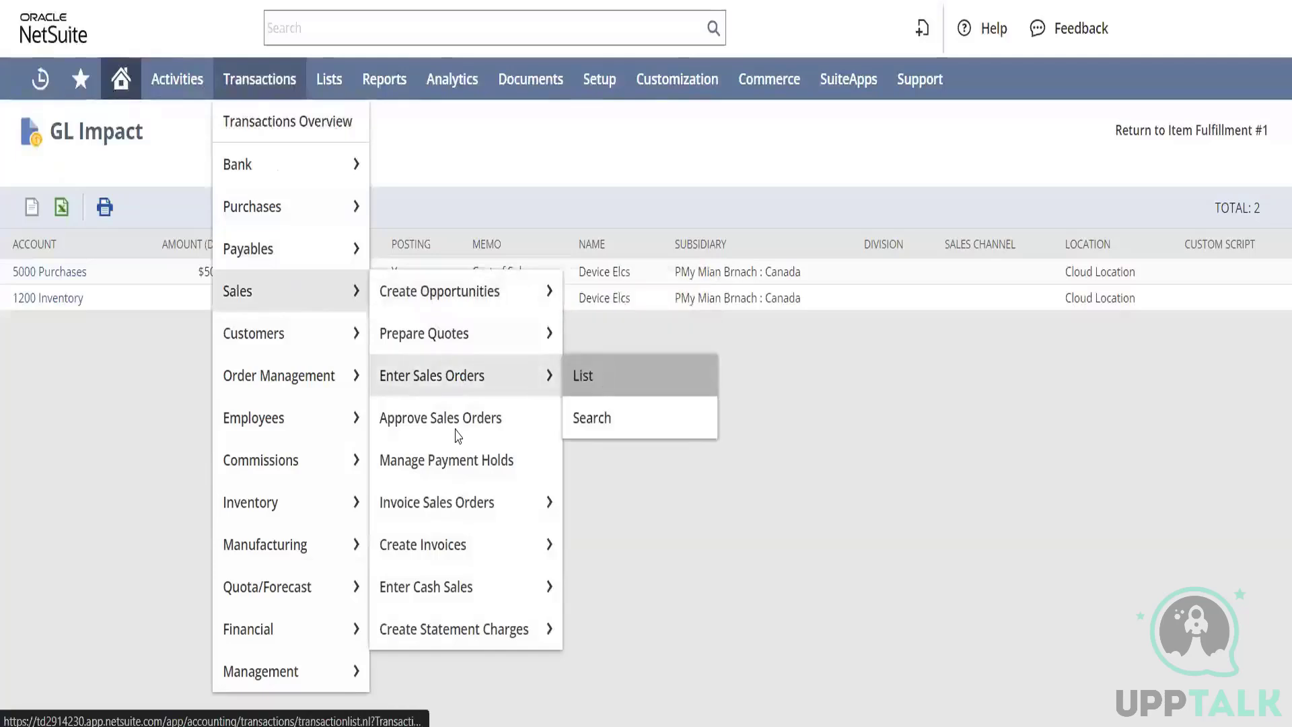
left_click(582, 376)
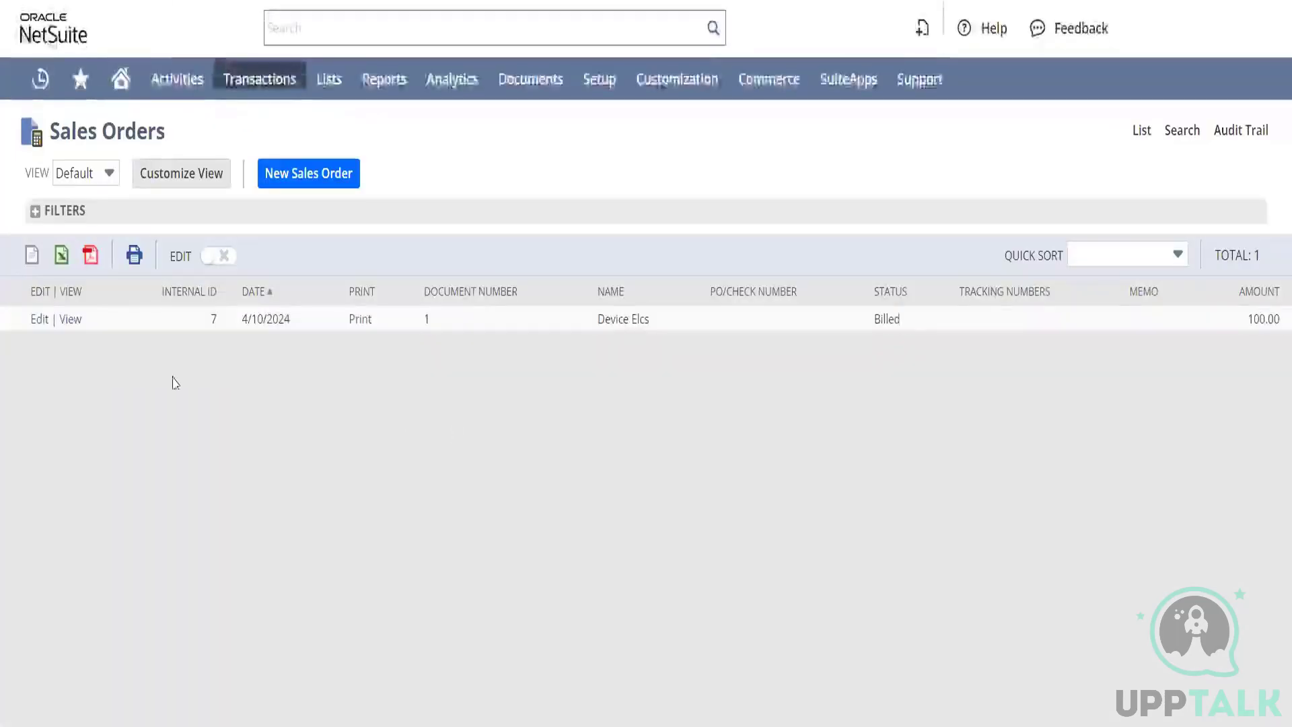
left_click(72, 320)
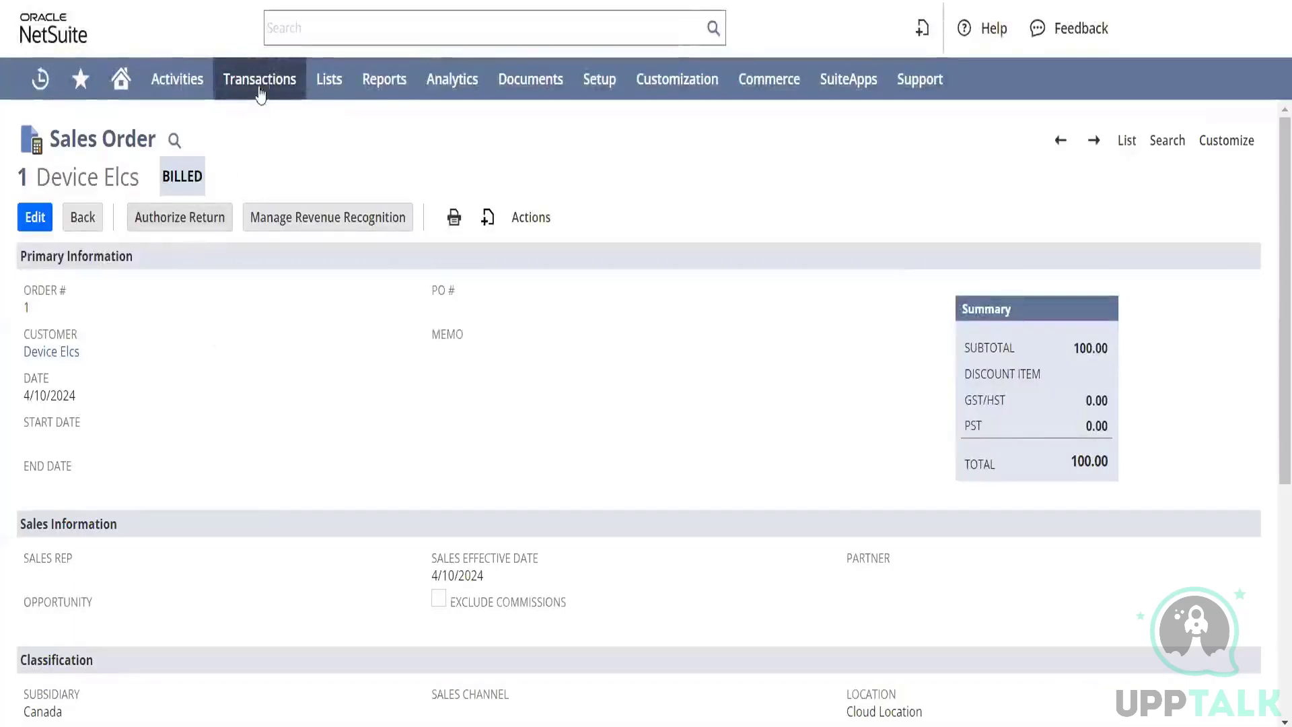
Start a return authorization from the billed Device Elcs sales order and set its memo to "Return Authorization"
mouse_move(264, 83)
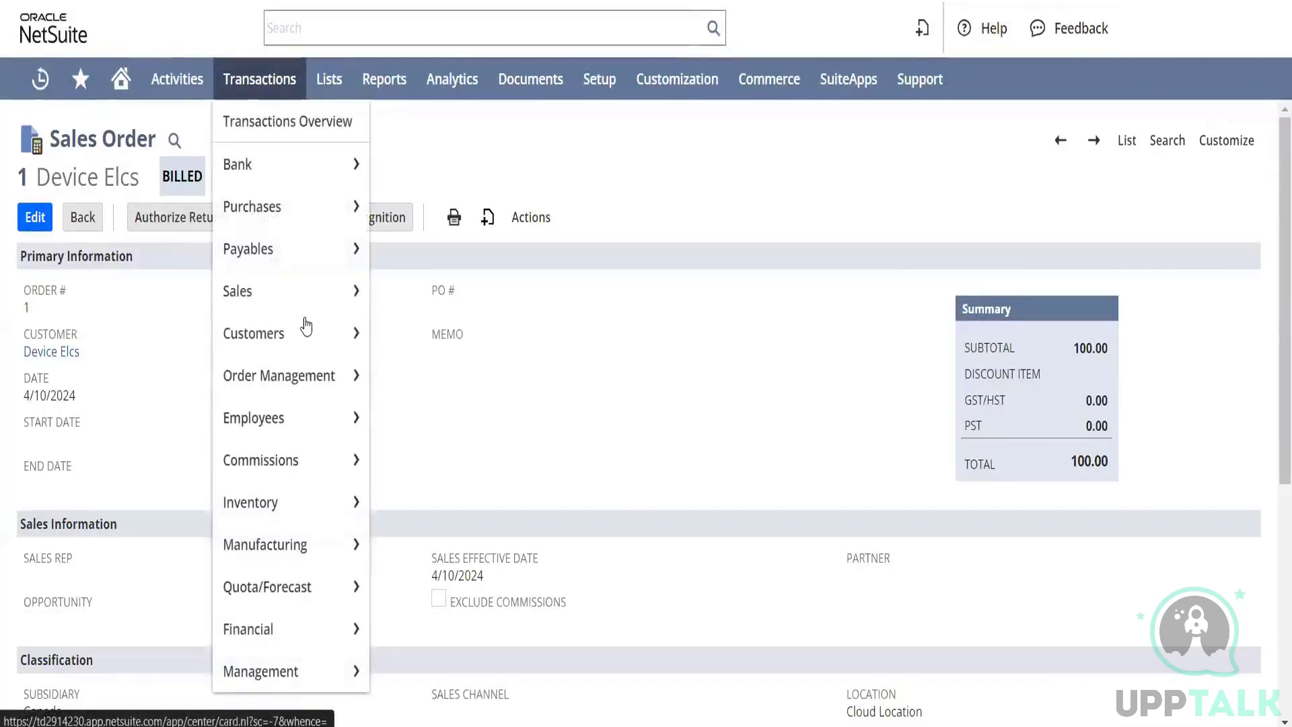
mouse_move(307, 327)
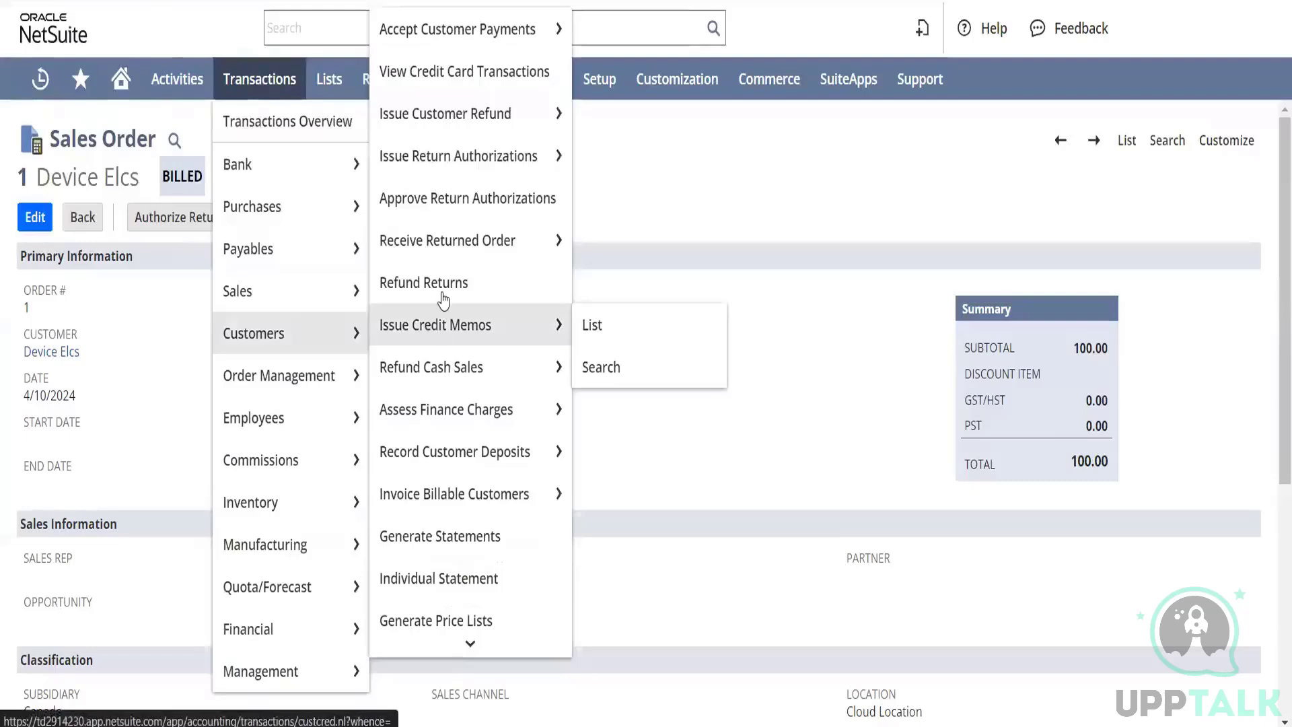
mouse_move(469, 176)
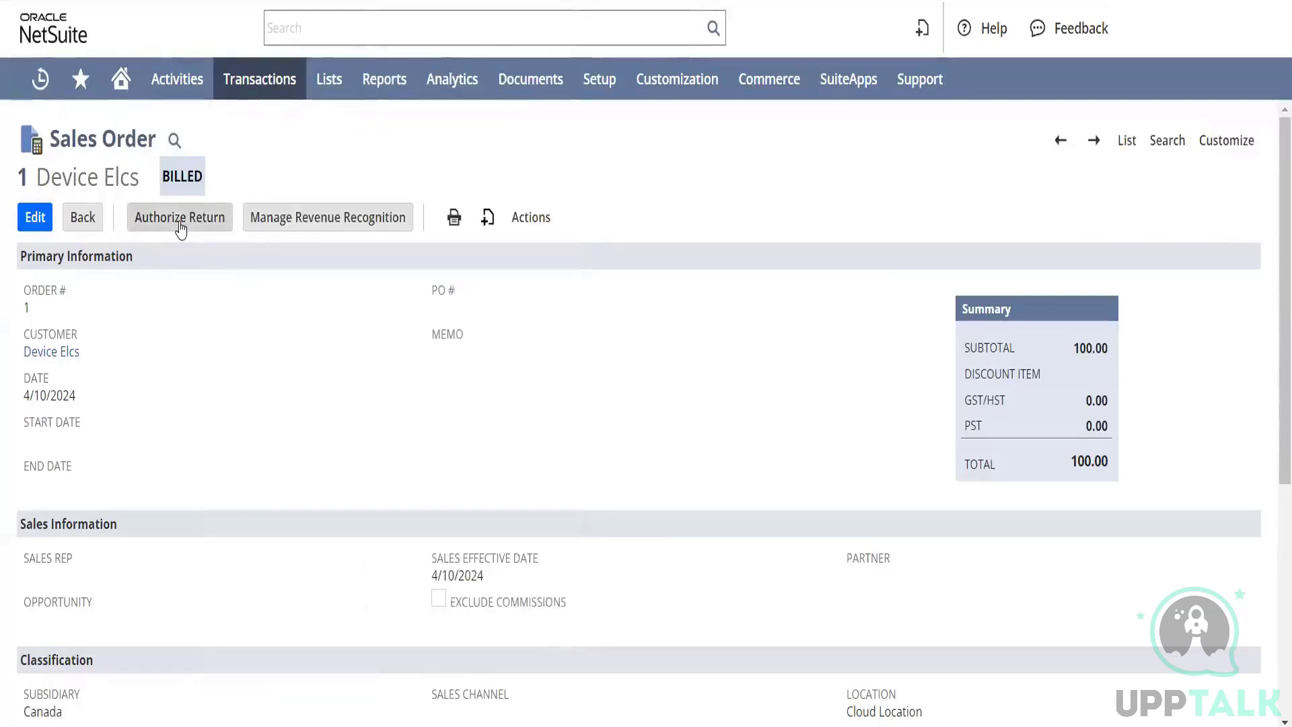
left_click(180, 217)
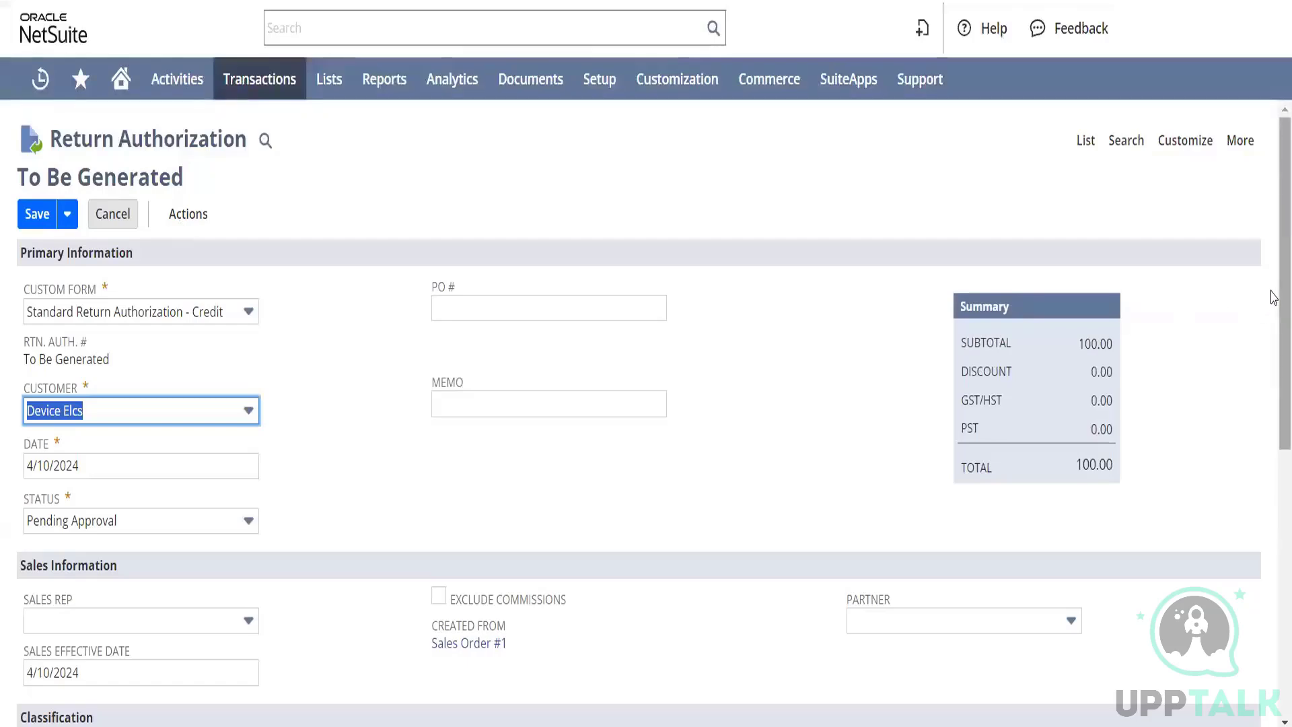
mouse_move(1280, 293)
left_mouse_down()
mouse_move(1261, 465)
mouse_move(1272, 315)
left_mouse_up()
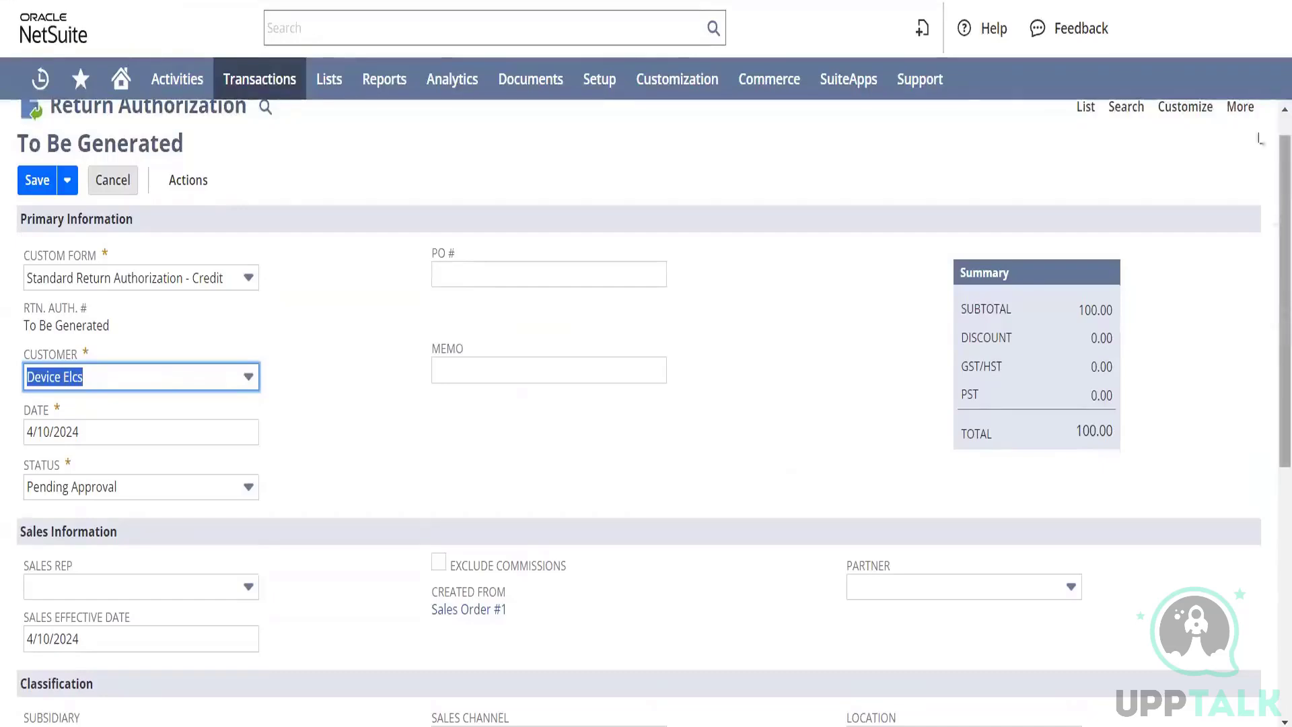
left_click(510, 376)
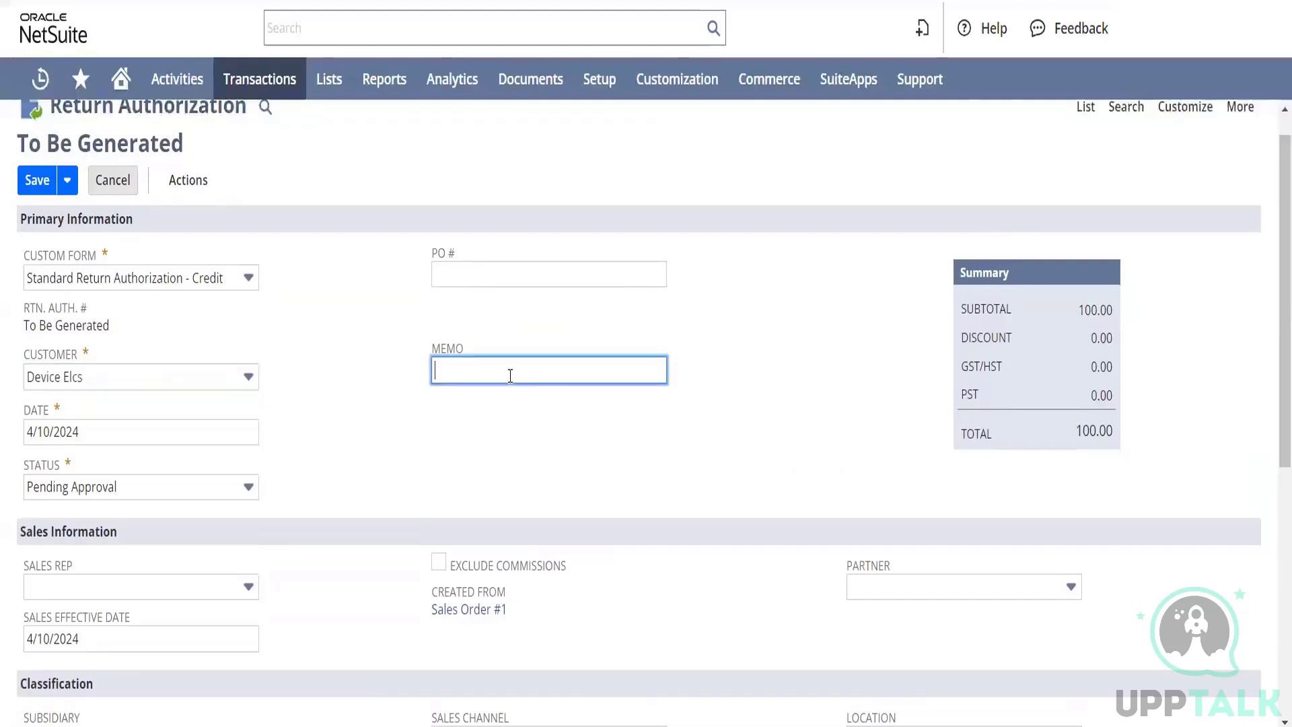
type("Return Authoriz")
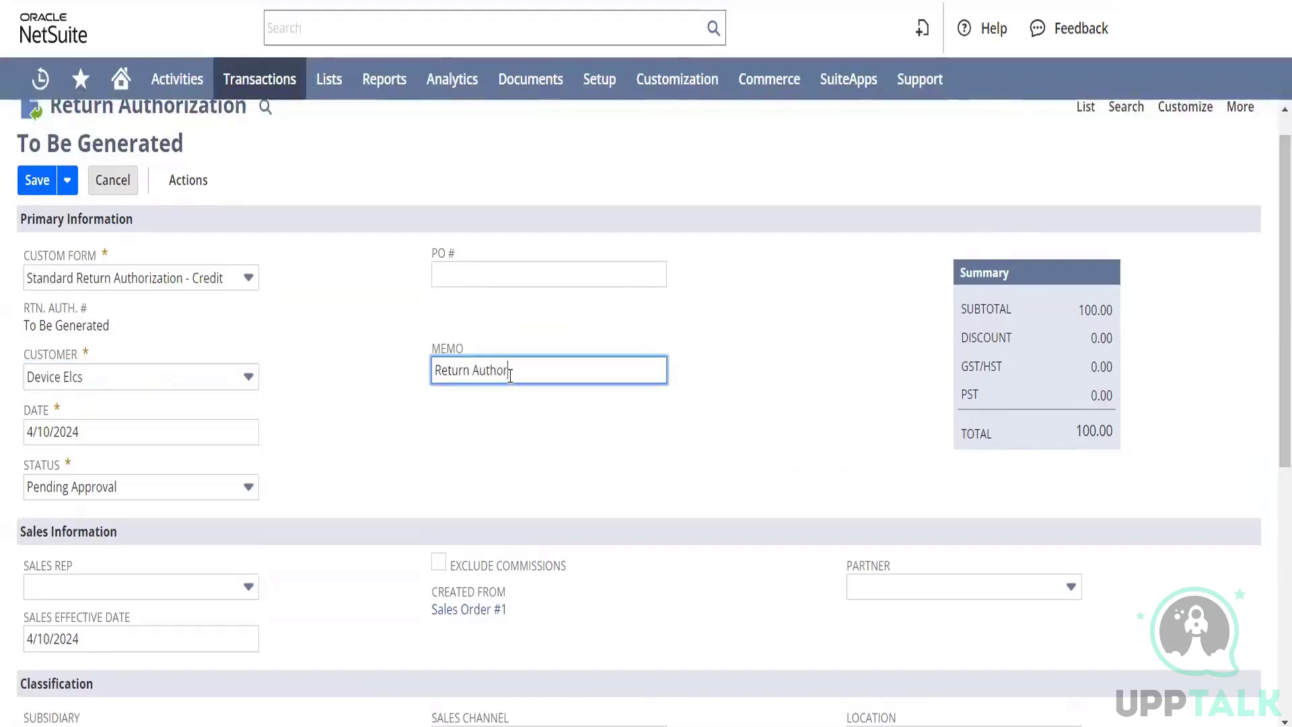
type("ation")
key("Tab")
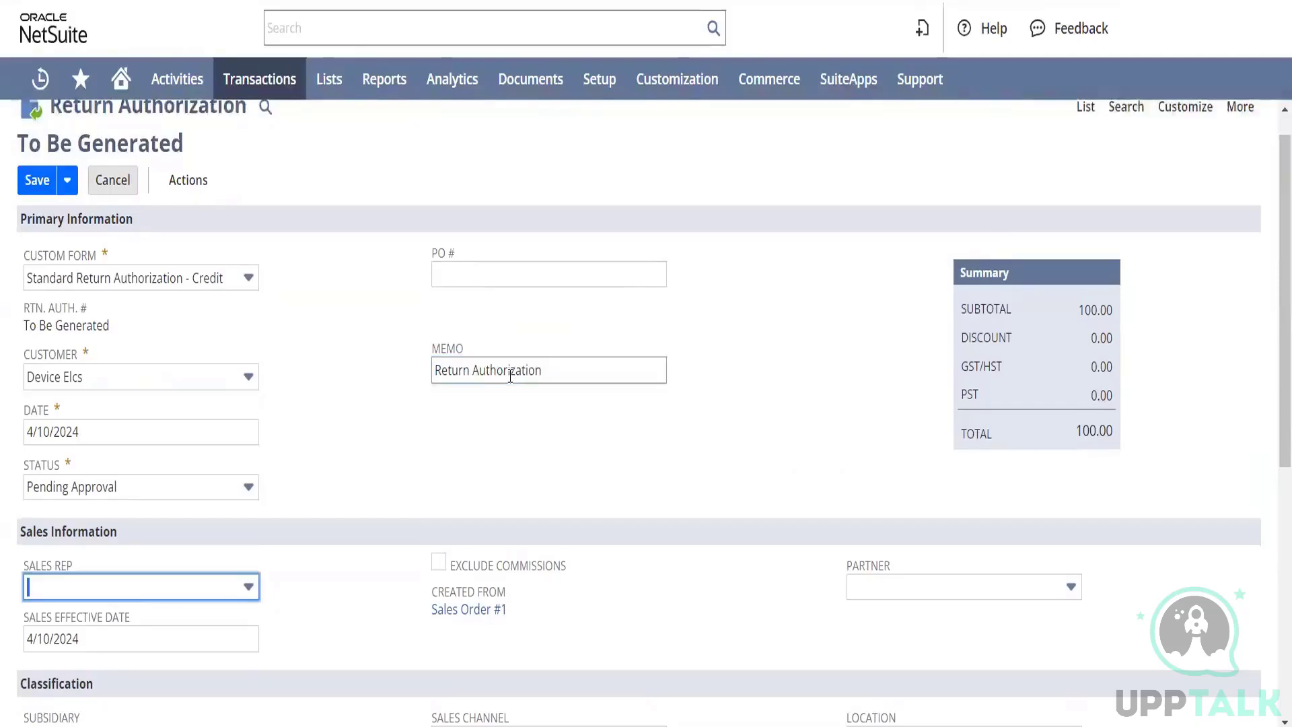
Save the return authorization for the Dell laptop without a sales rep and approve the return
left_click_drag(1272, 300, 1272, 475)
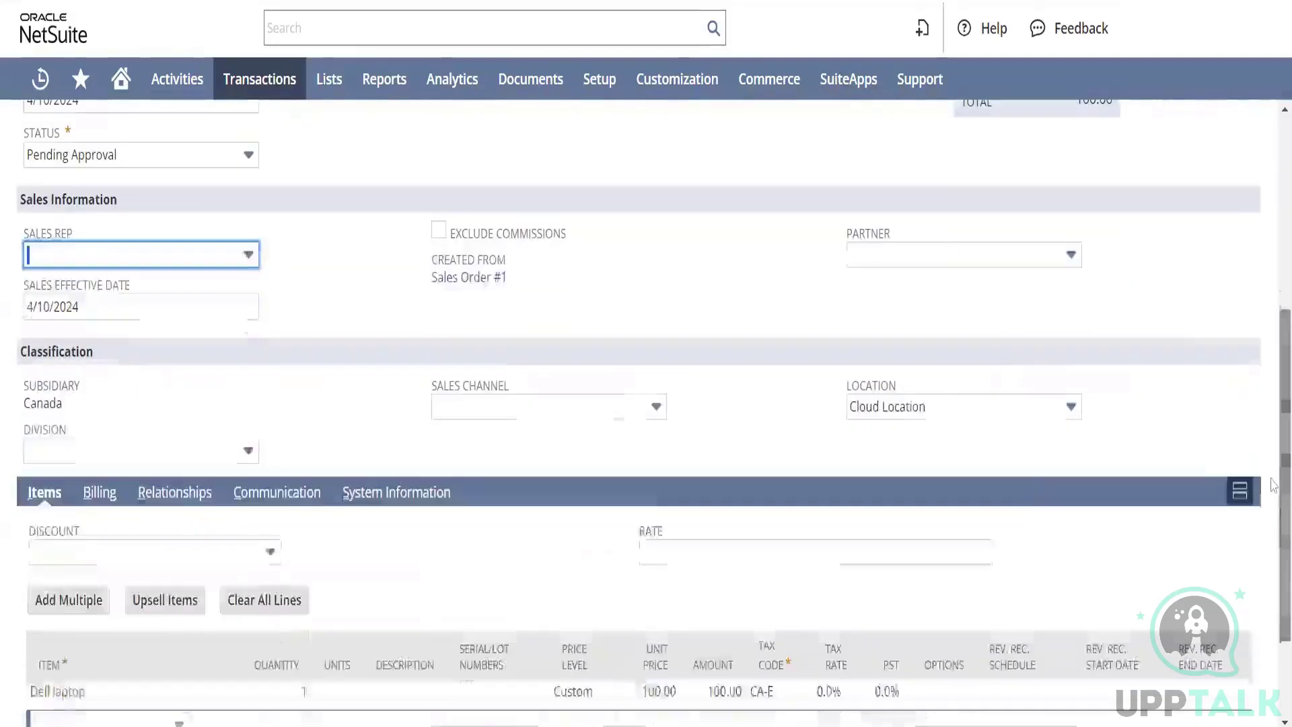
left_click(247, 256)
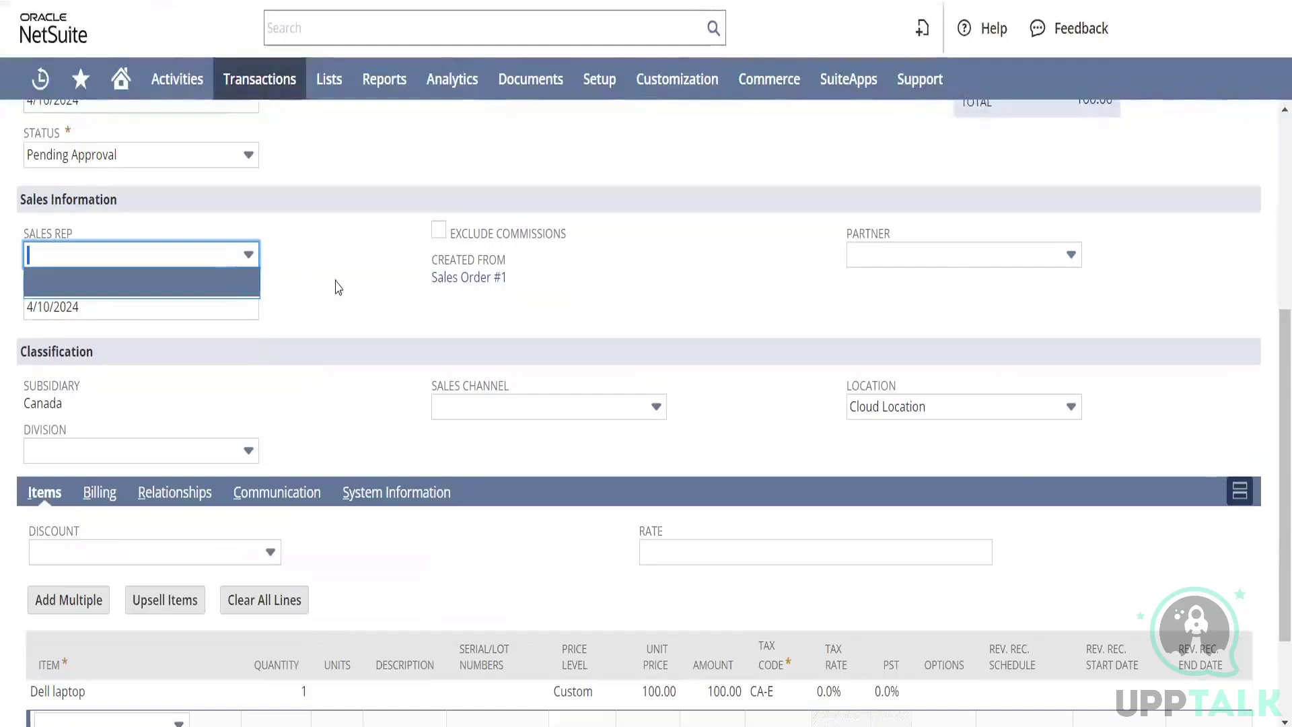
left_click(367, 307)
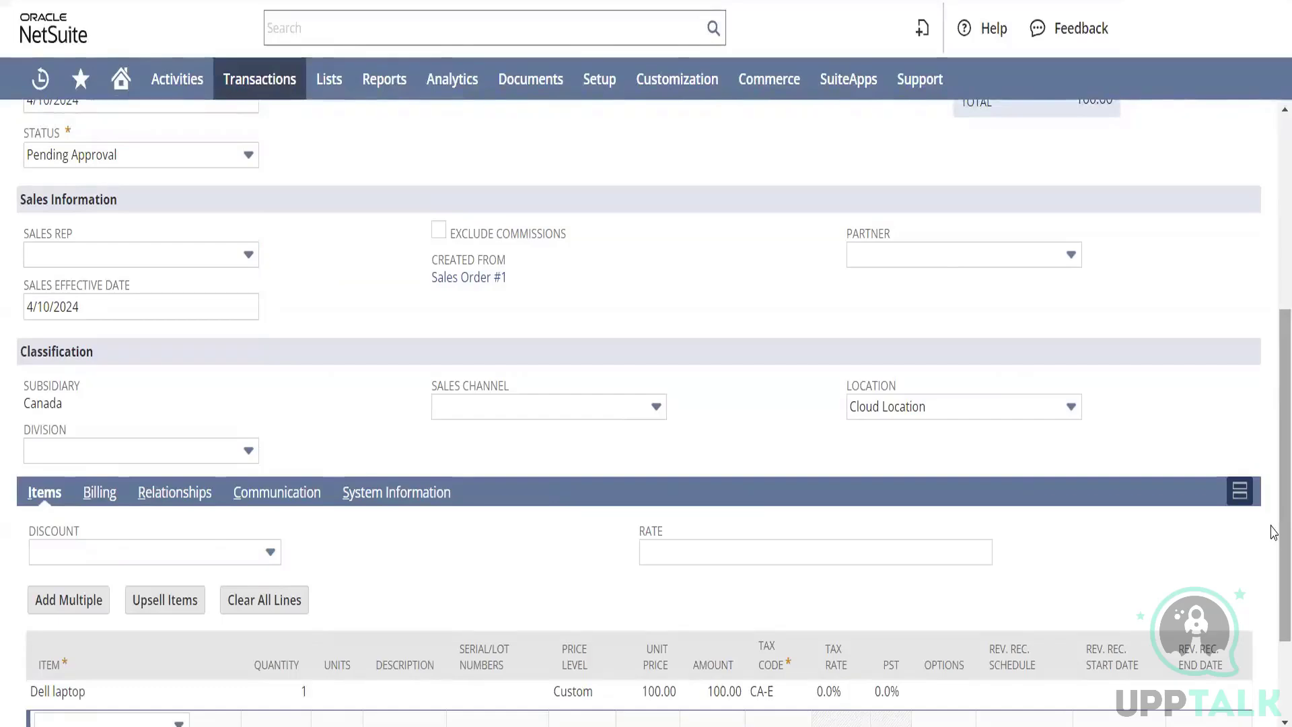
scroll(1274, 532, "down", 2)
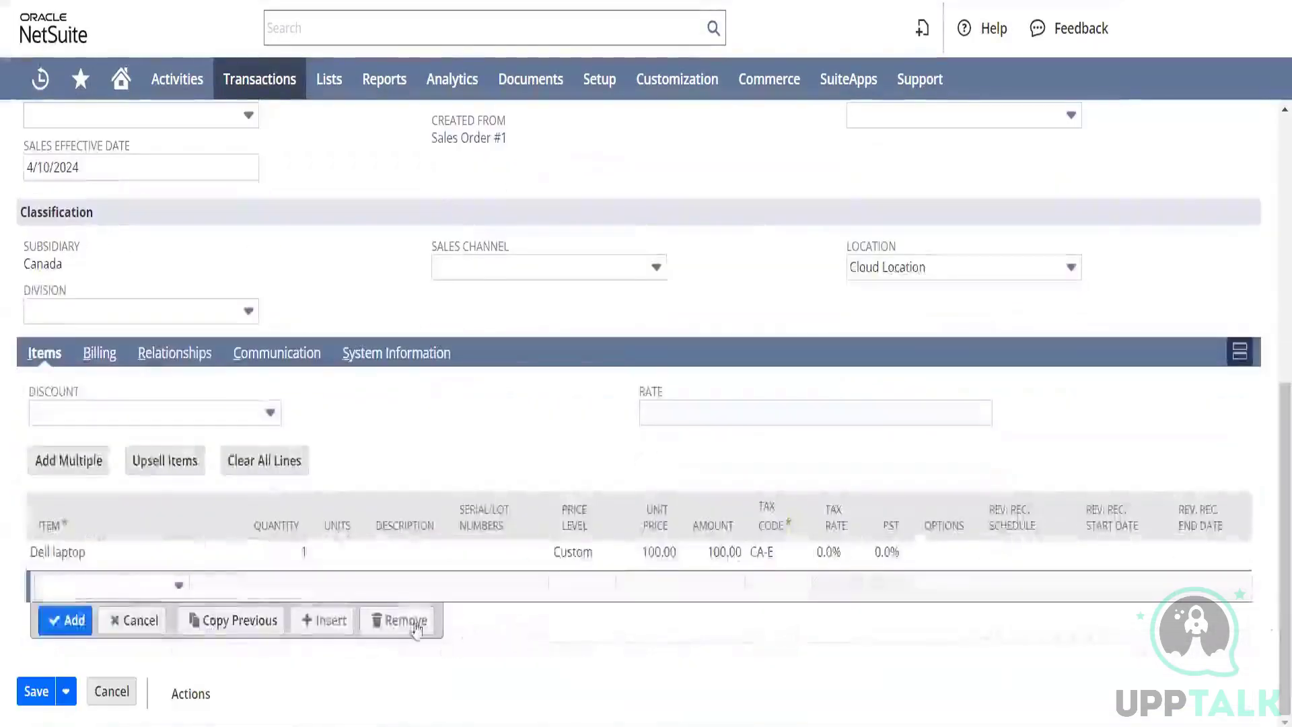
left_click(38, 695)
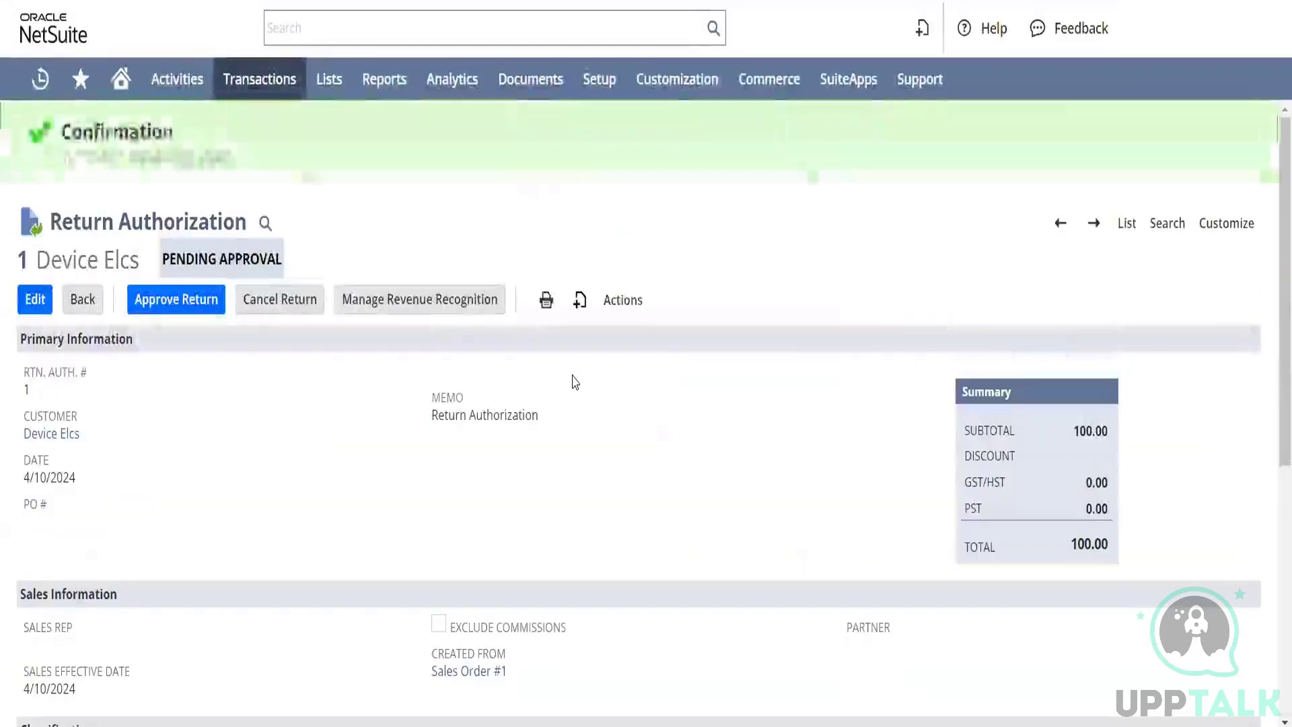
left_click(180, 309)
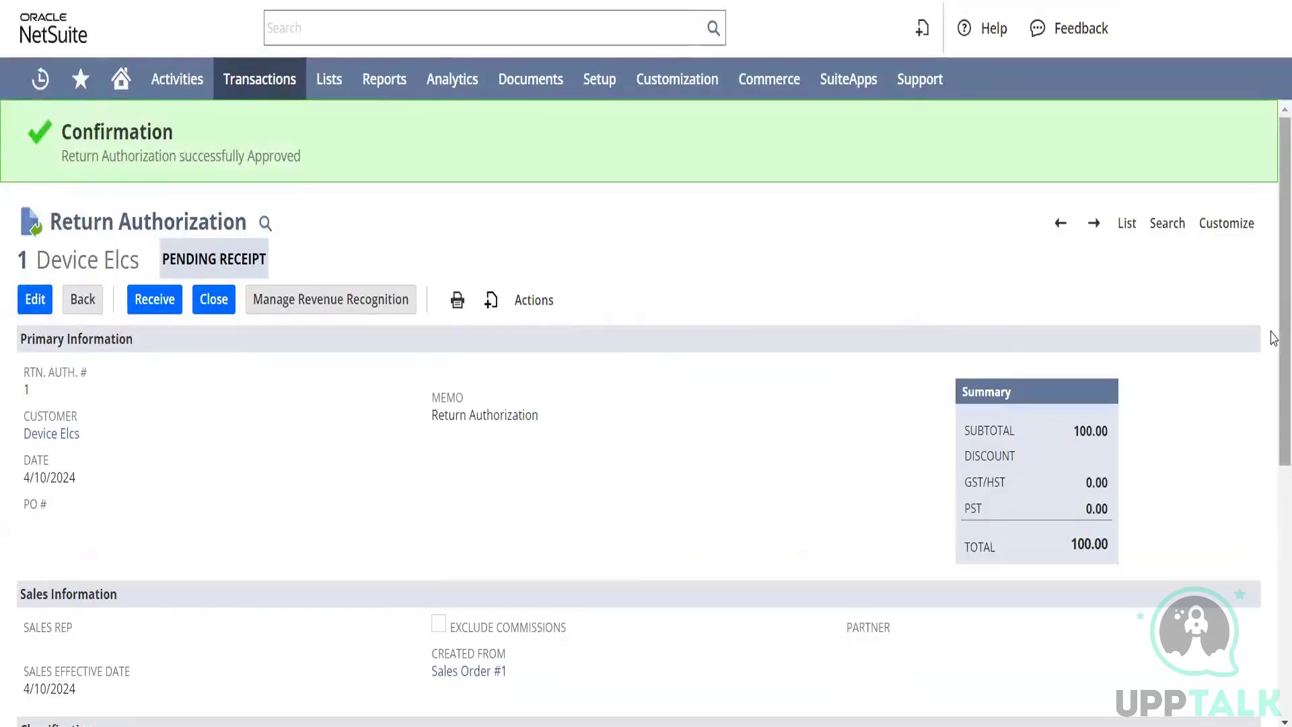
Receive the returned Dell laptop into Cloud Location against the return authorization and save the item receipt
left_click_drag(1282, 333, 1271, 301)
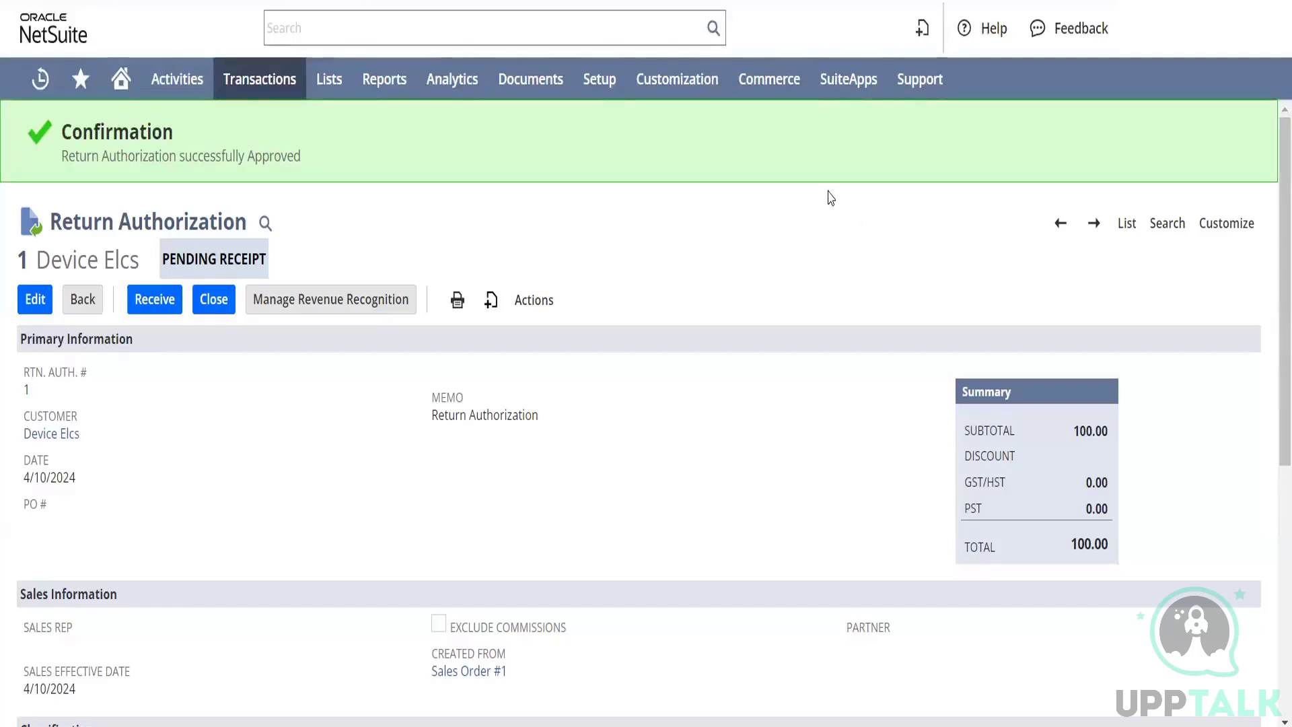
left_click(144, 310)
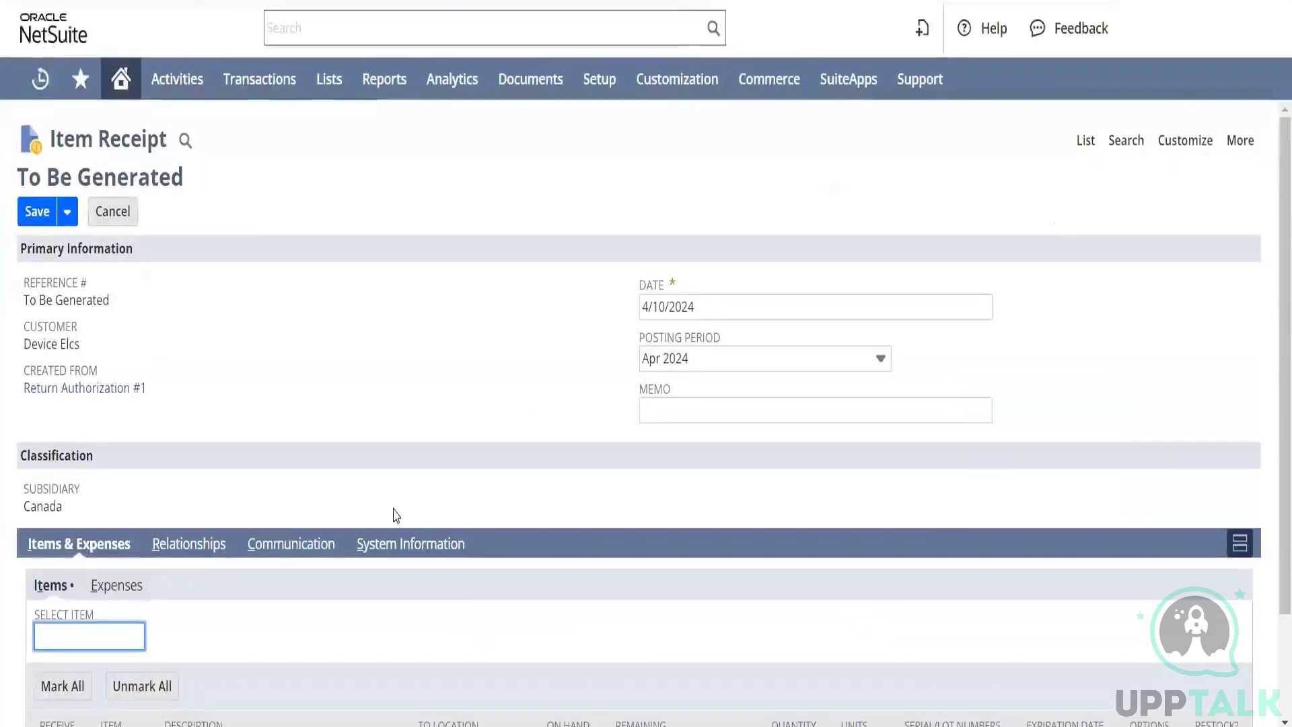
scroll(1273, 471, "down", 2)
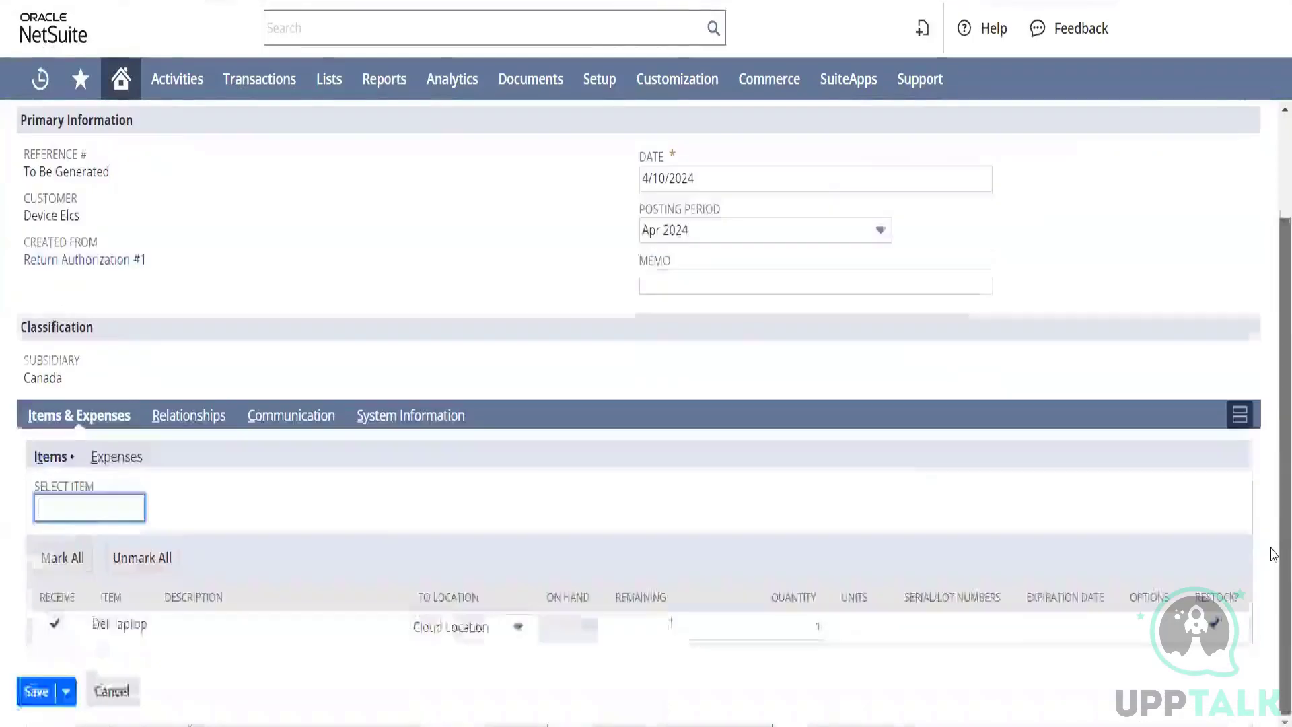
left_click(38, 695)
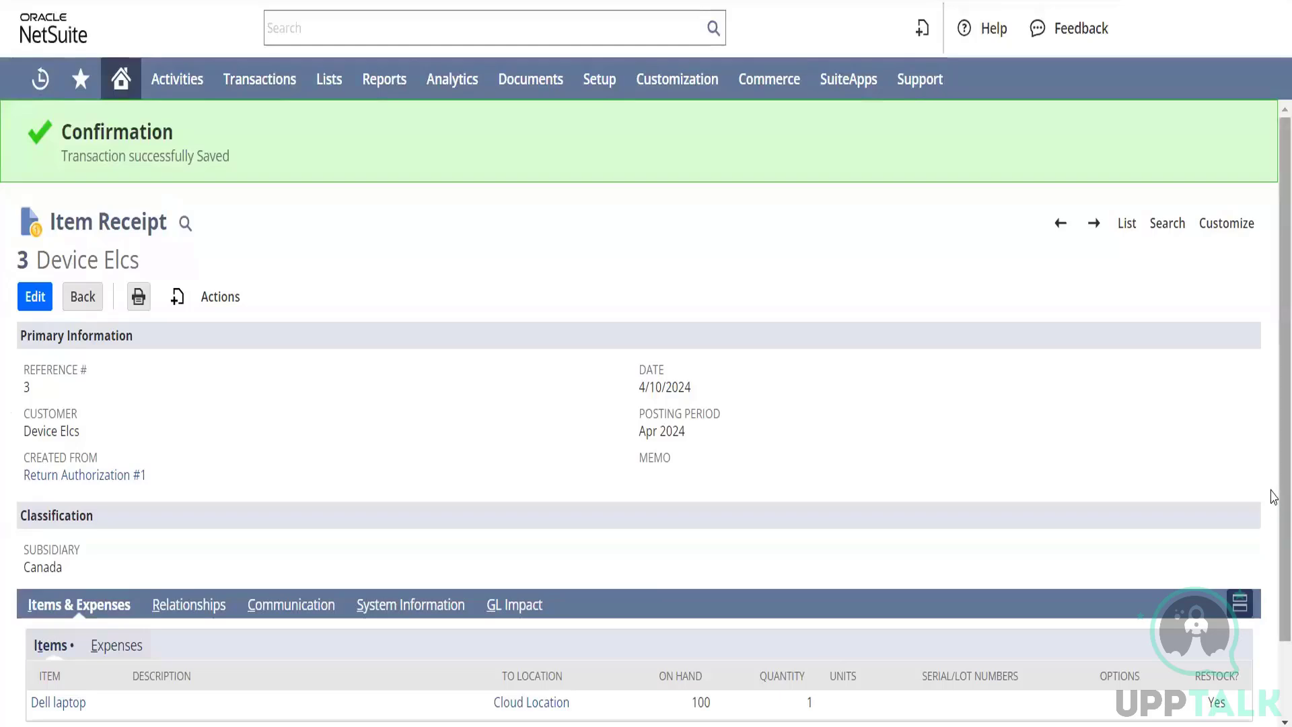
Open the Dell laptop item record from the receipt and examine its quantity on hand at Cloud Location
scroll(1274, 497, "down", 2)
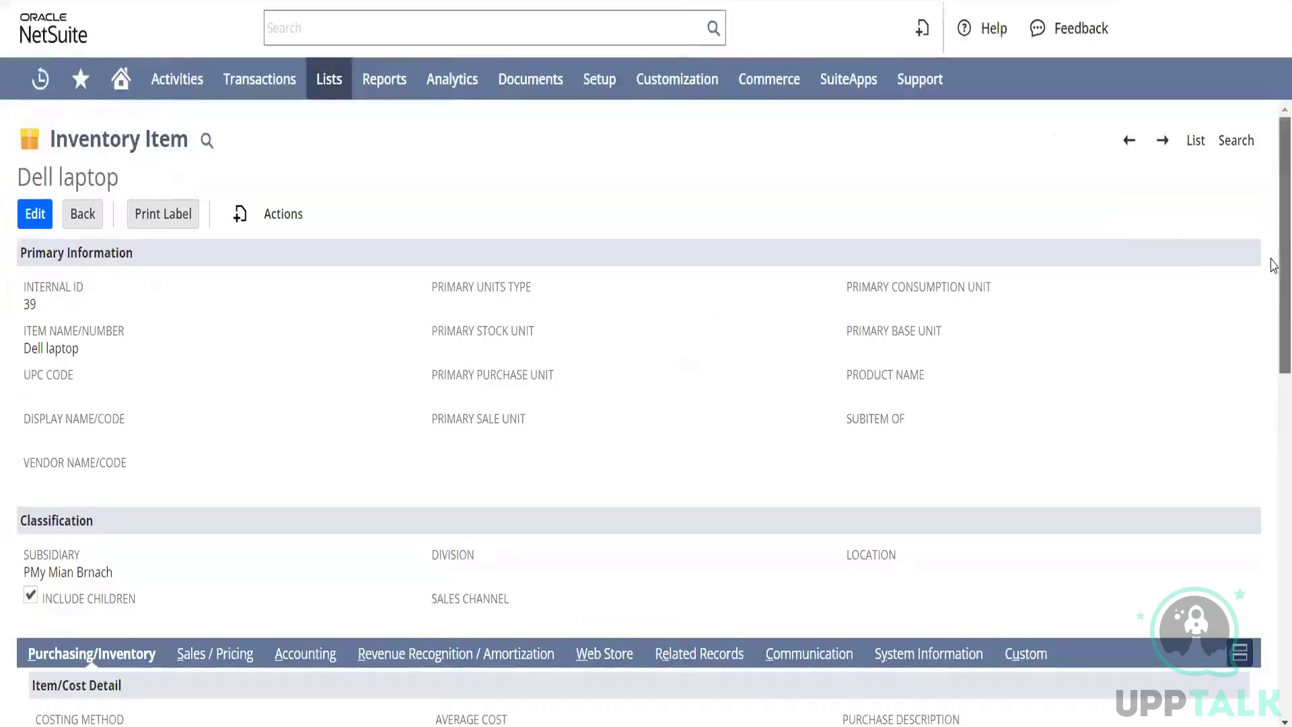
left_click_drag(1274, 264, 1269, 595)
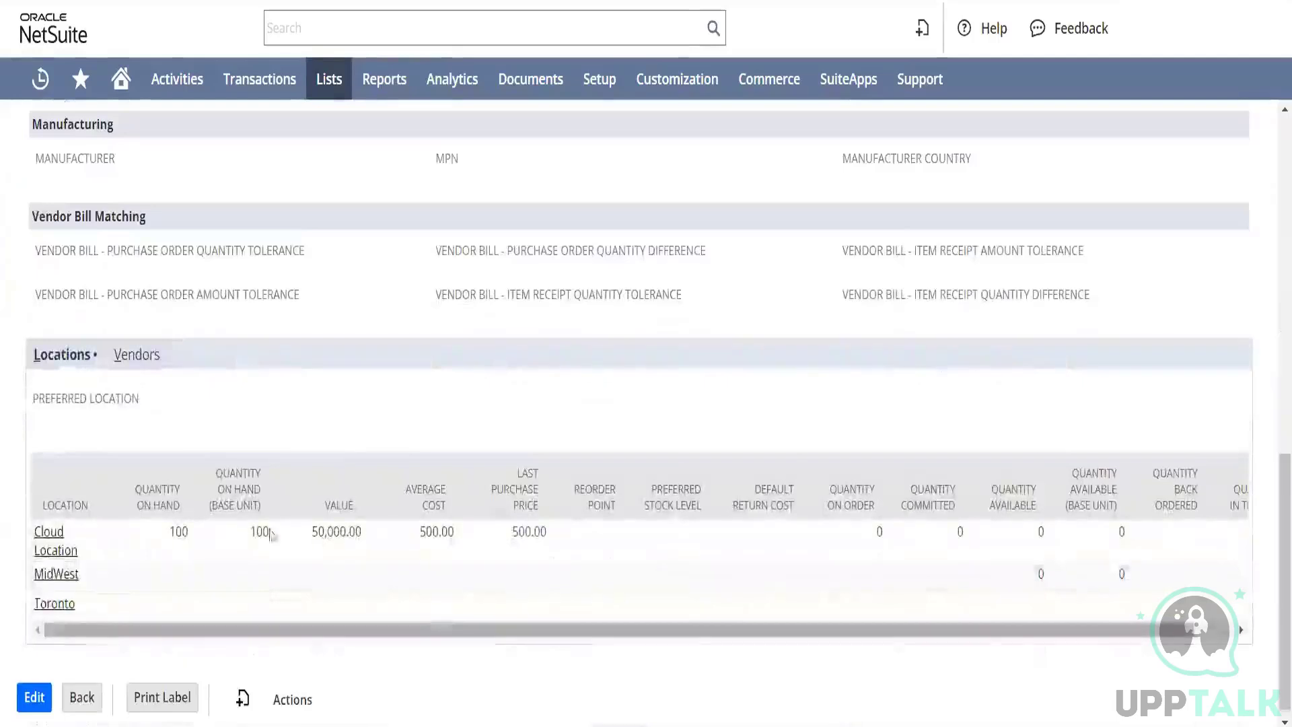
double_click(179, 532)
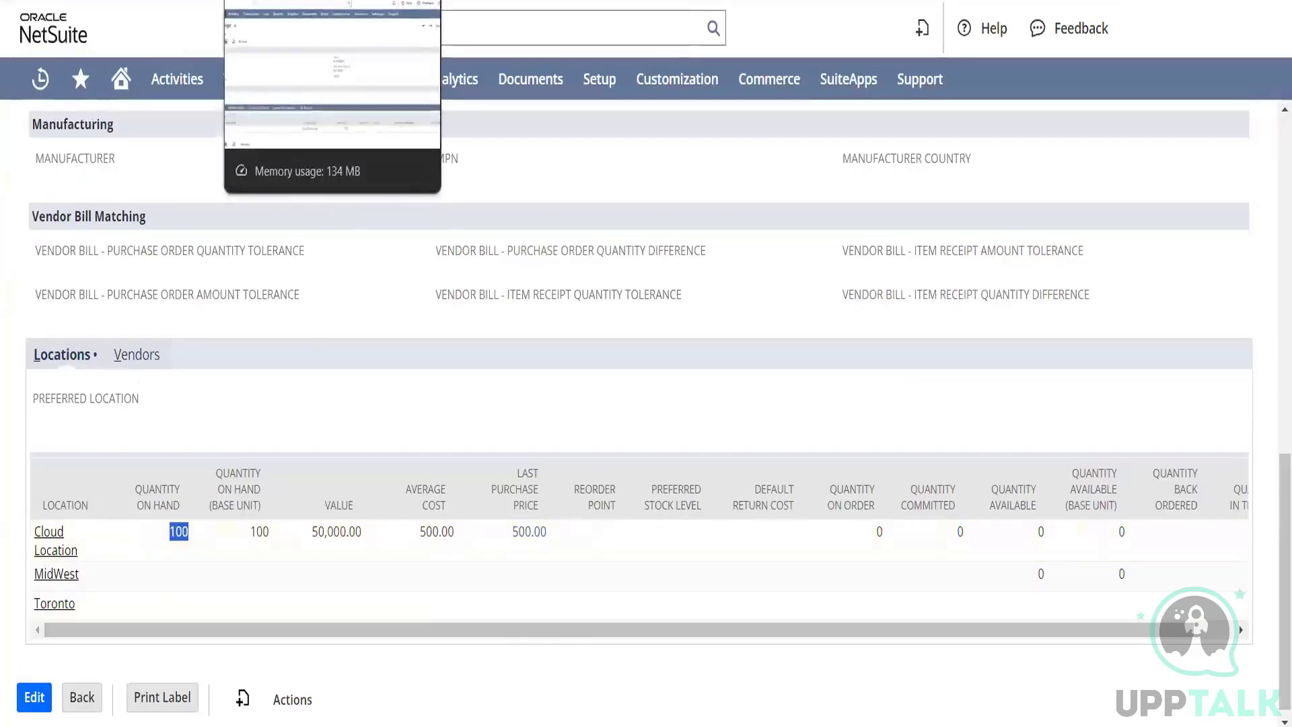
Return to the item receipt and open the recent Device Elcs return authorization in a separate tab
left_click(303, 1)
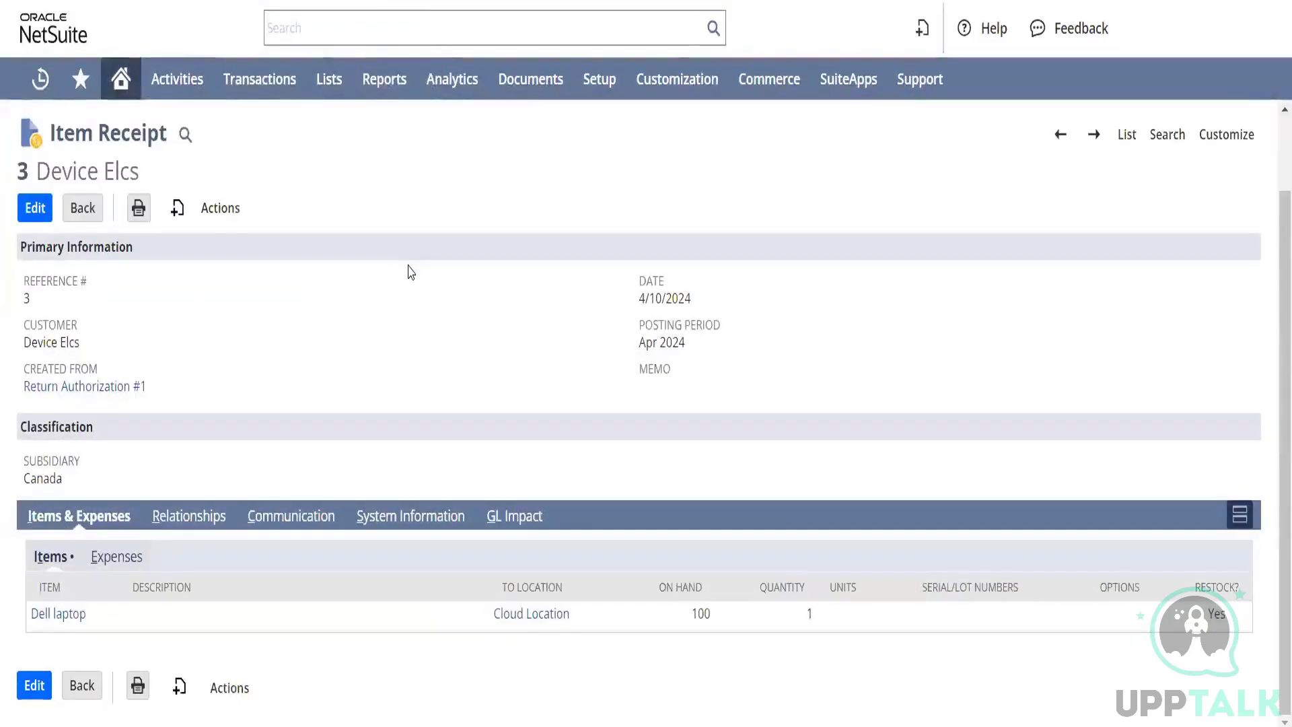
mouse_move(49, 86)
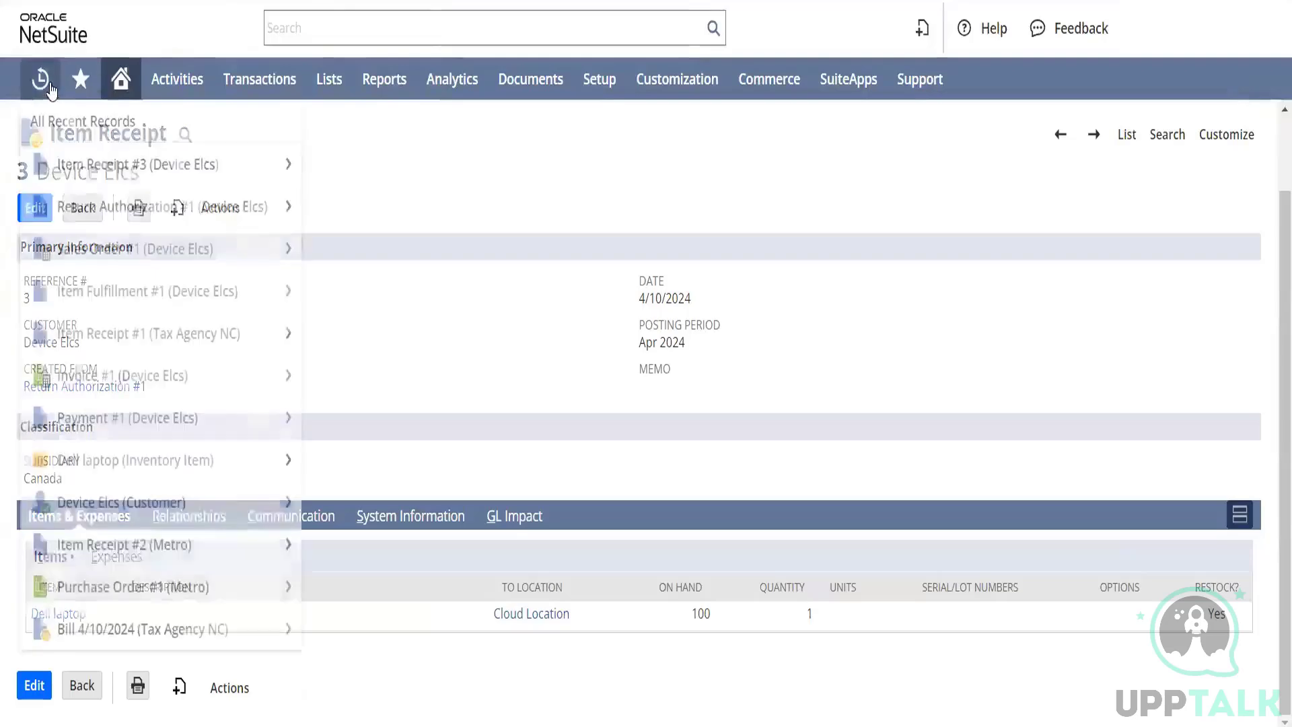
right_click(130, 210)
left_click(156, 226)
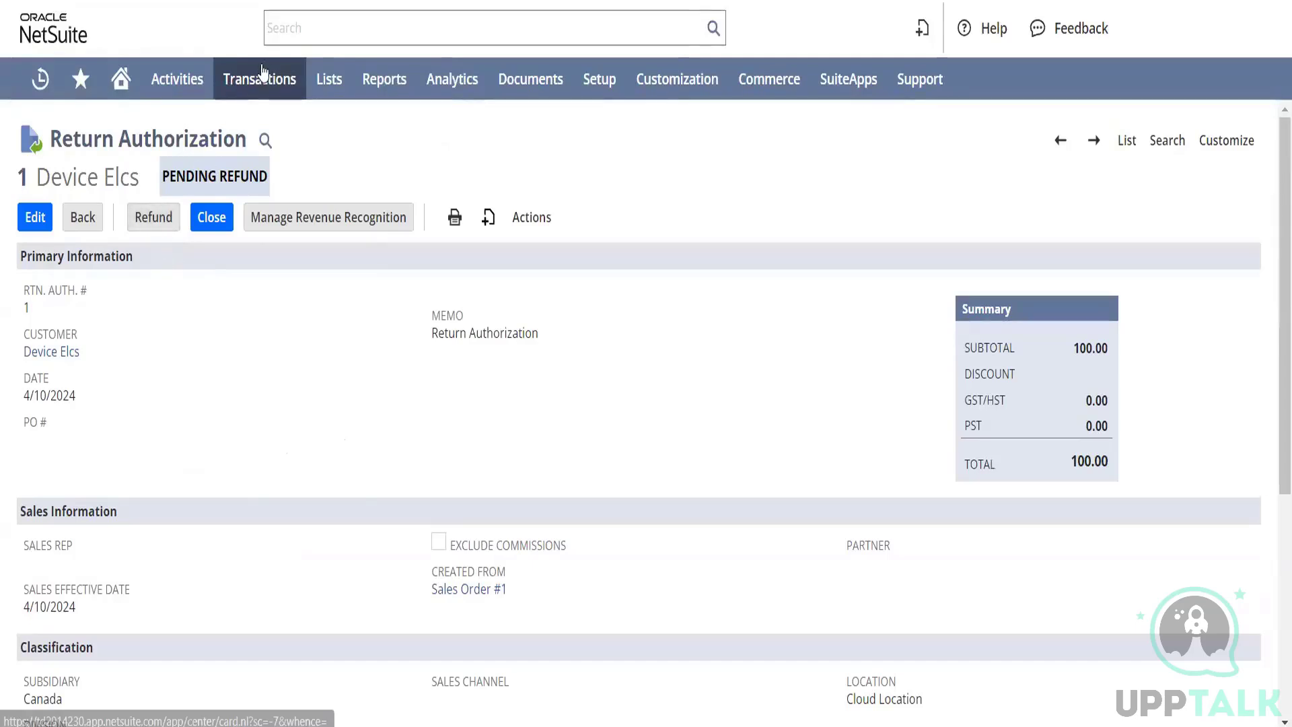
Open the list of returns awaiting refund in a separate tab and examine the Device Elcs entry
mouse_move(263, 83)
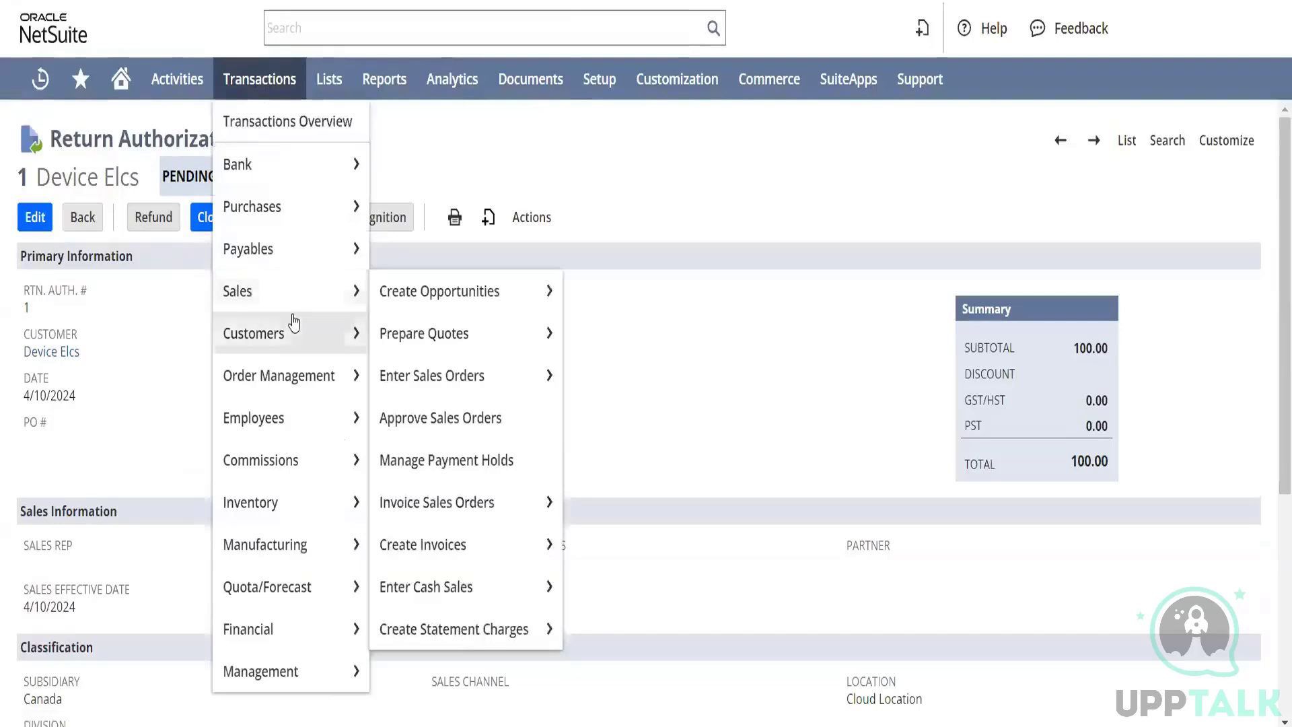
mouse_move(291, 333)
mouse_move(448, 316)
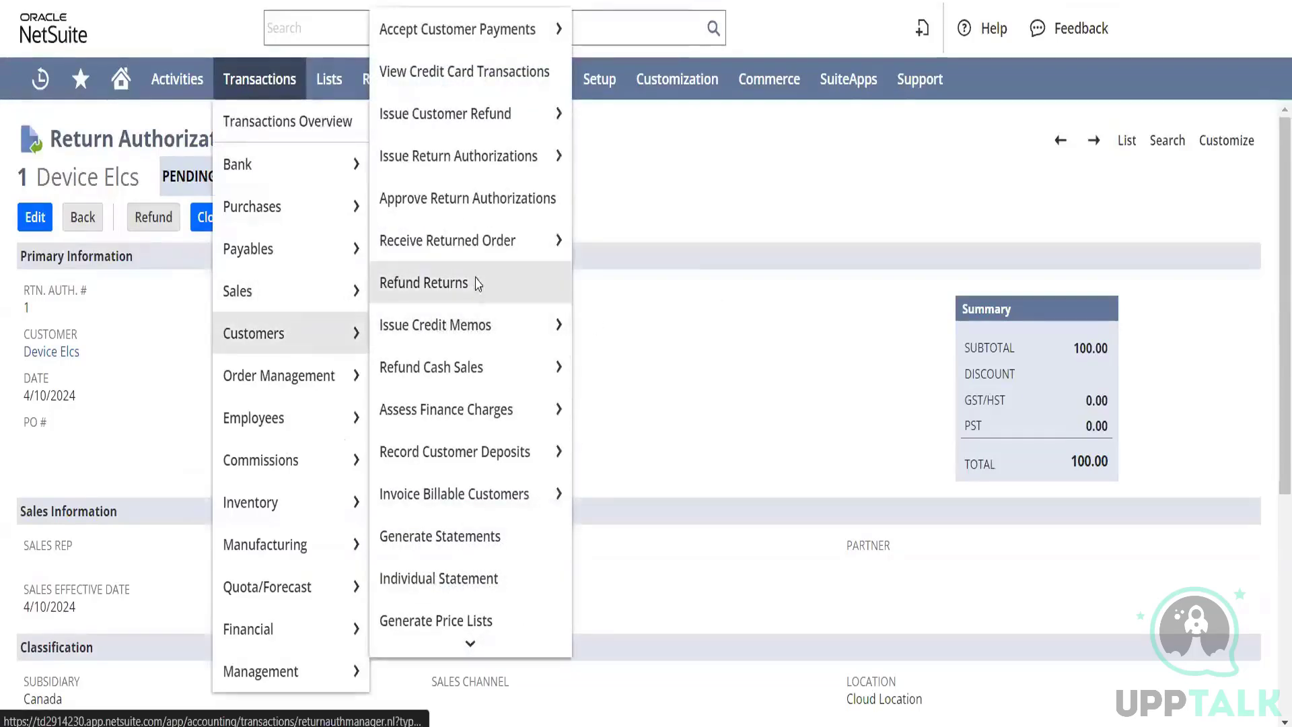
right_click(478, 286)
left_click(491, 292)
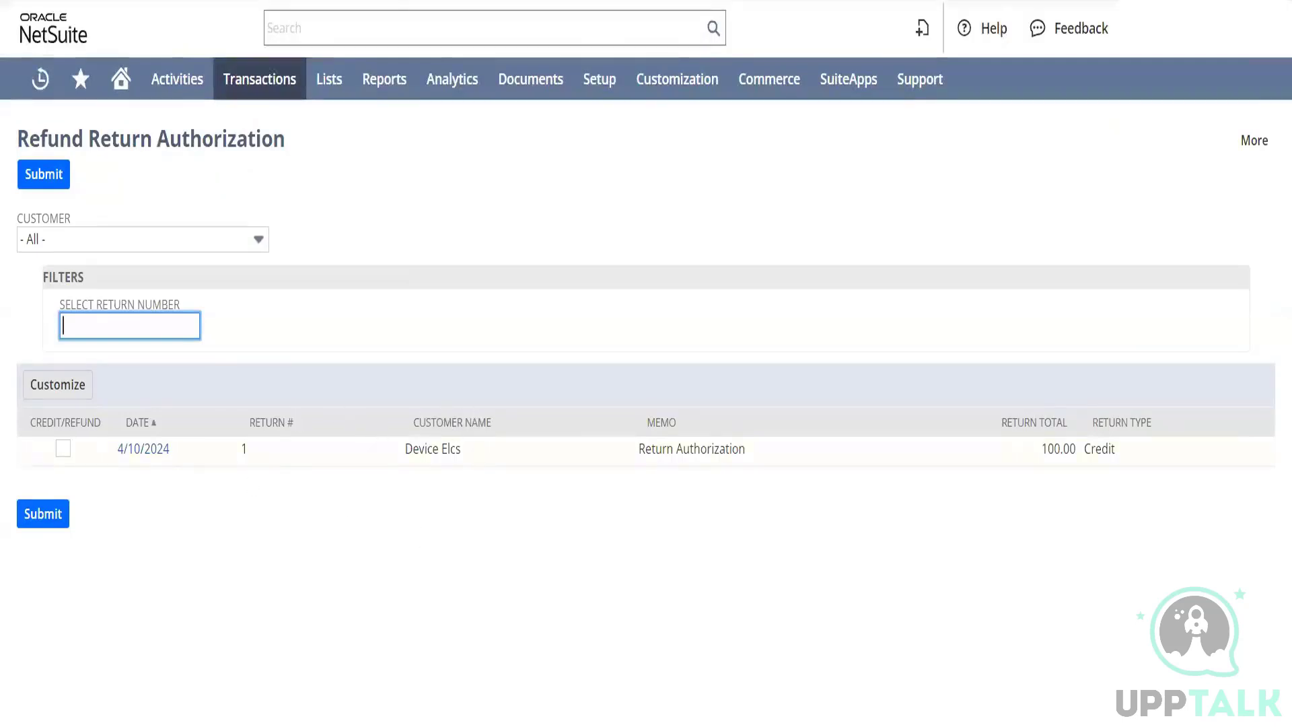
double_click(443, 463)
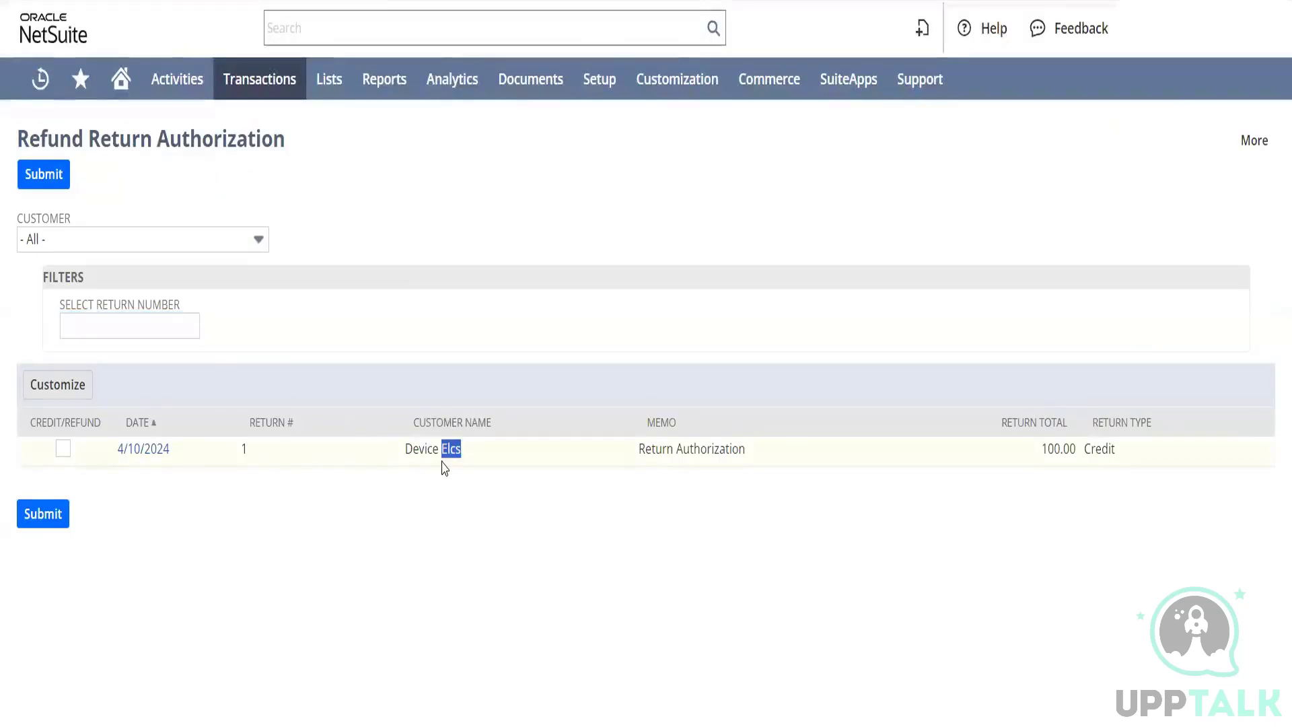
triple_click(444, 467)
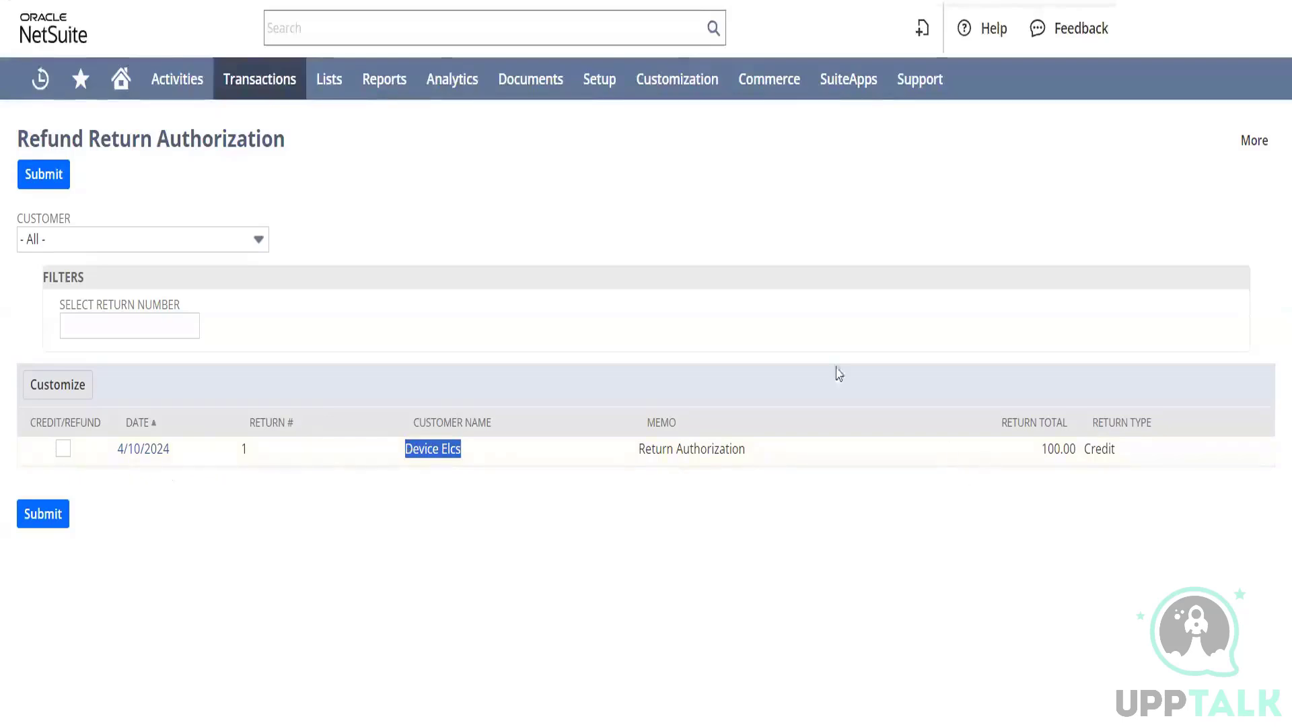
Check the return authorization record, then mark the Device Elcs return for credit/refund in the refund list
key("ctrl+Tab")
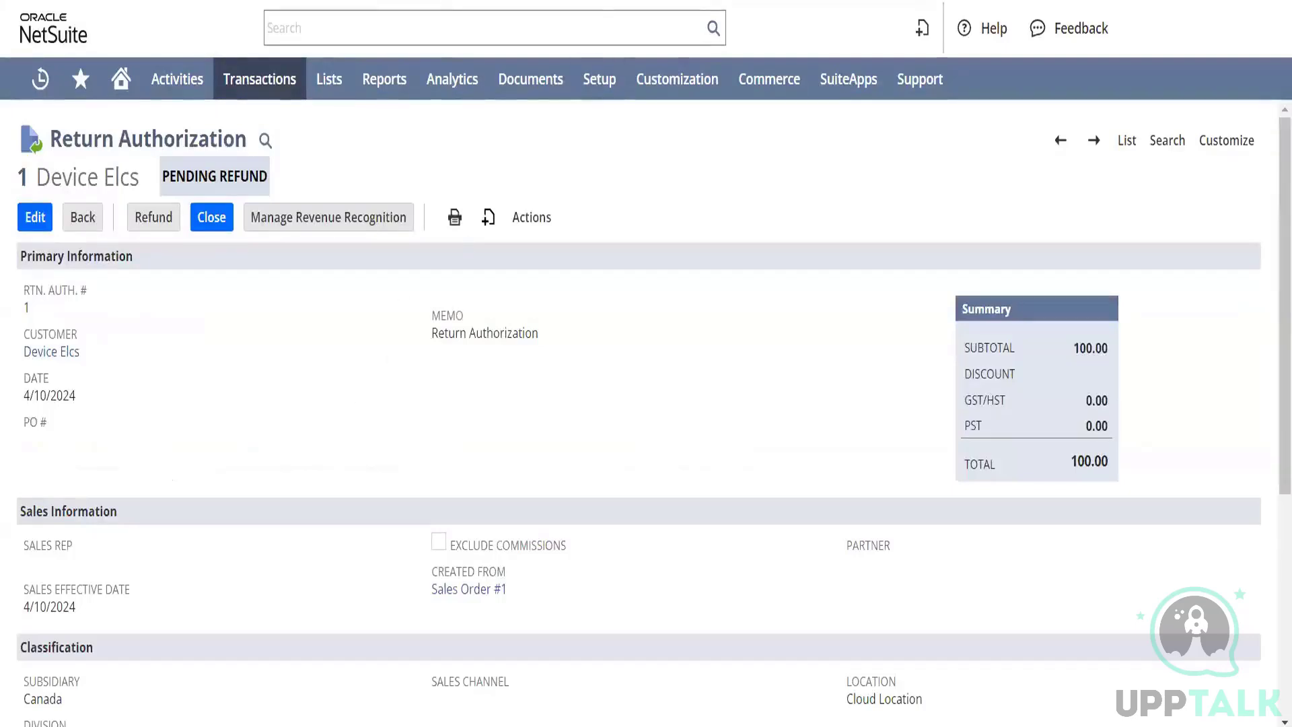
key("ctrl+shift+Tab")
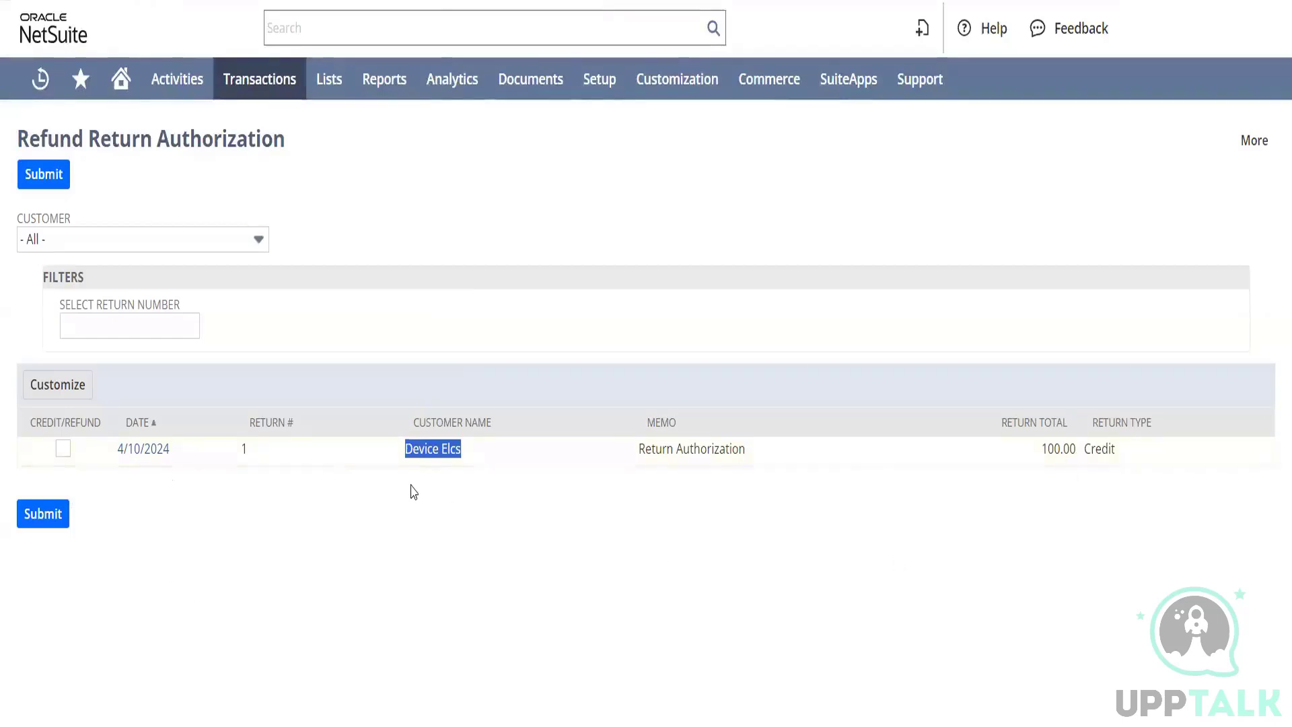
left_click(63, 451)
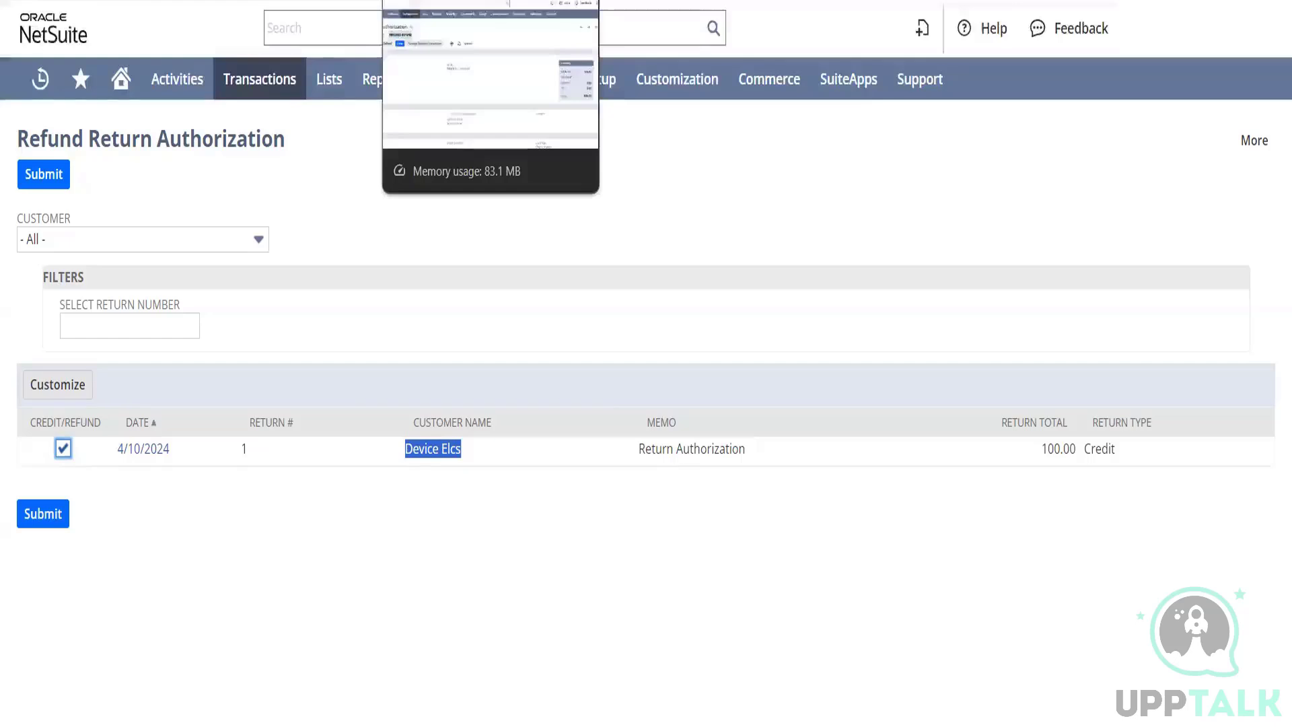
Start the refund from the Device Elcs return authorization, review the credit memo's Dell laptop line and save the memo
left_click(458, 1)
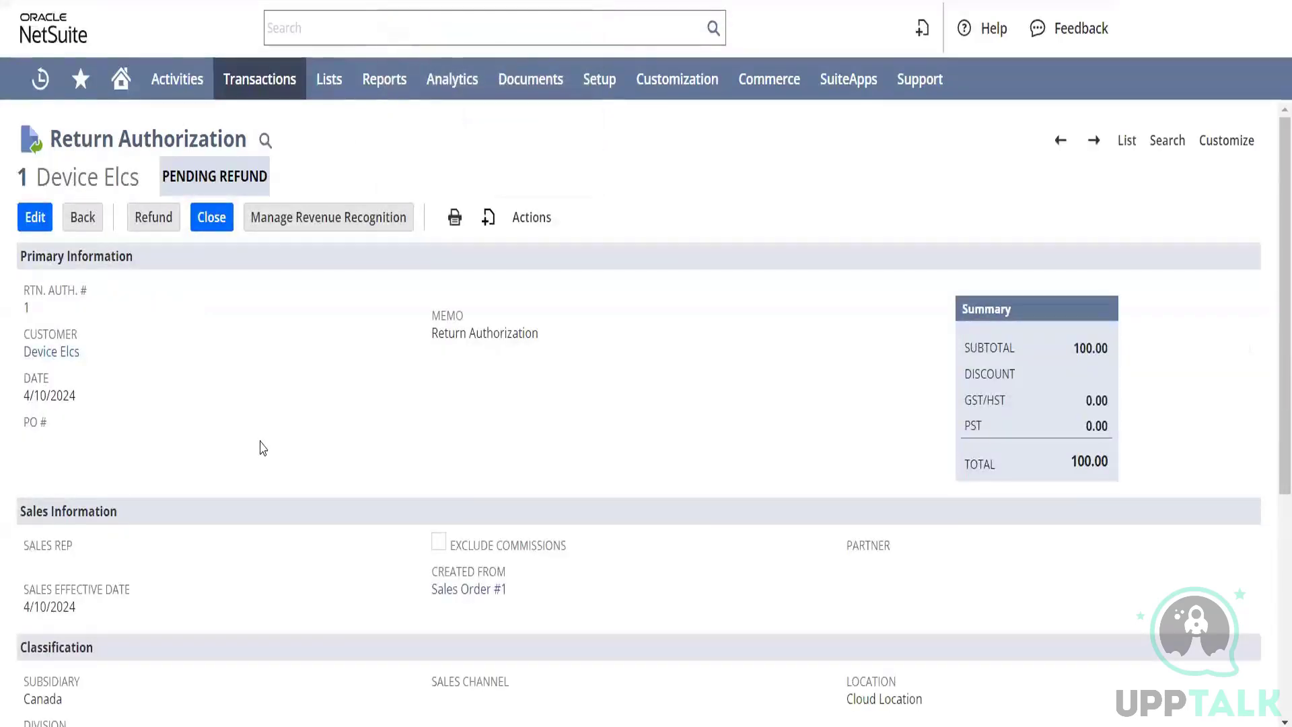
left_click(159, 223)
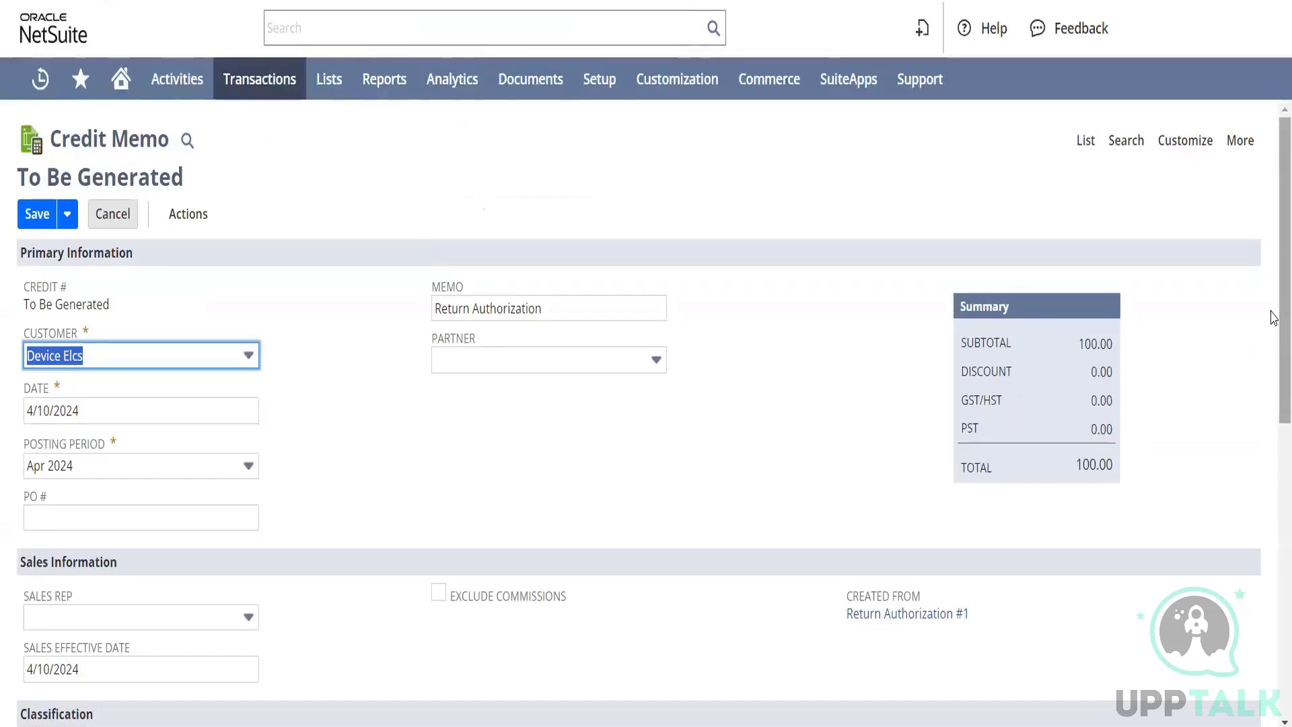
scroll(1274, 337, "down", 3)
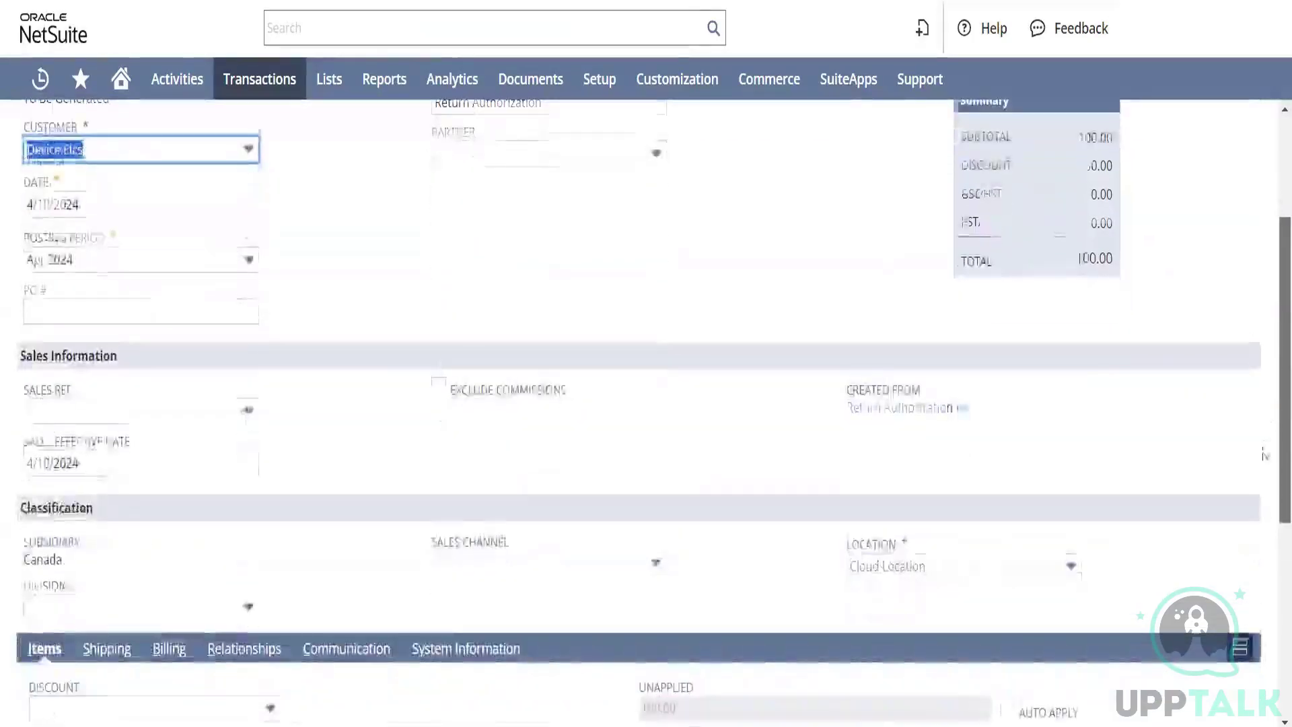
scroll(1265, 456, "down", 5)
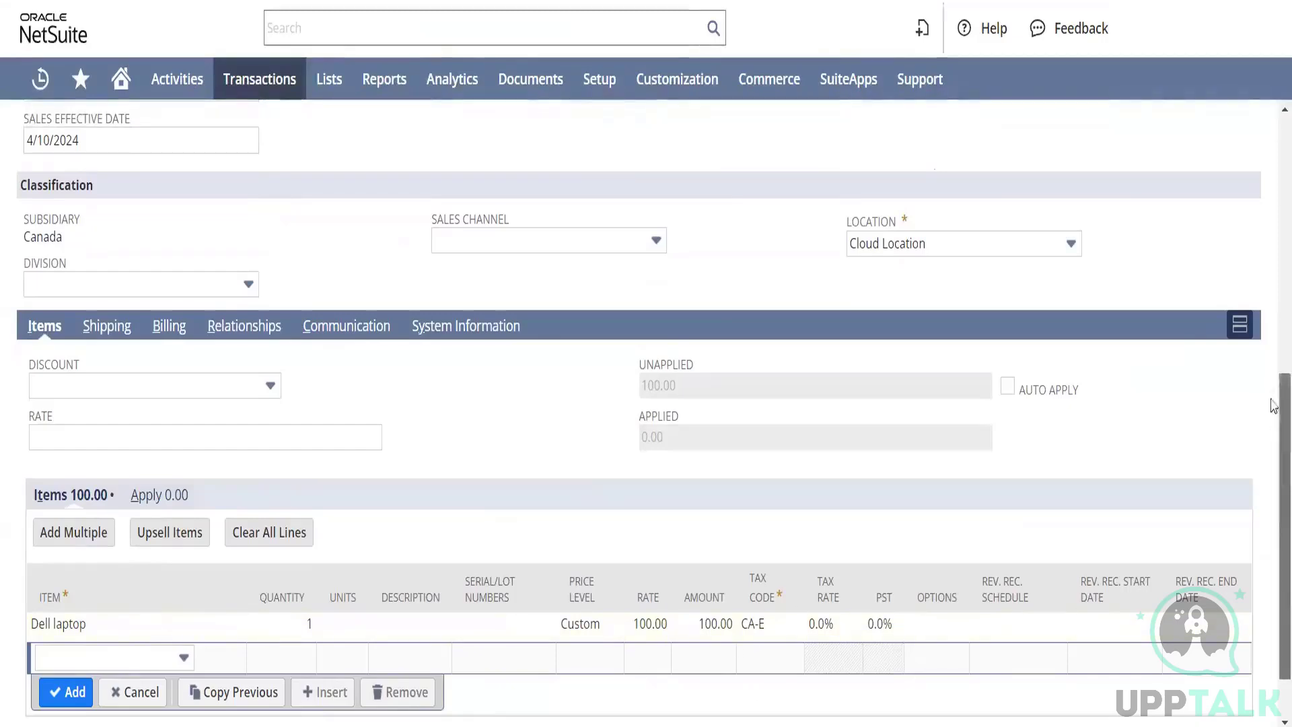
left_click_drag(1274, 419, 1197, 200)
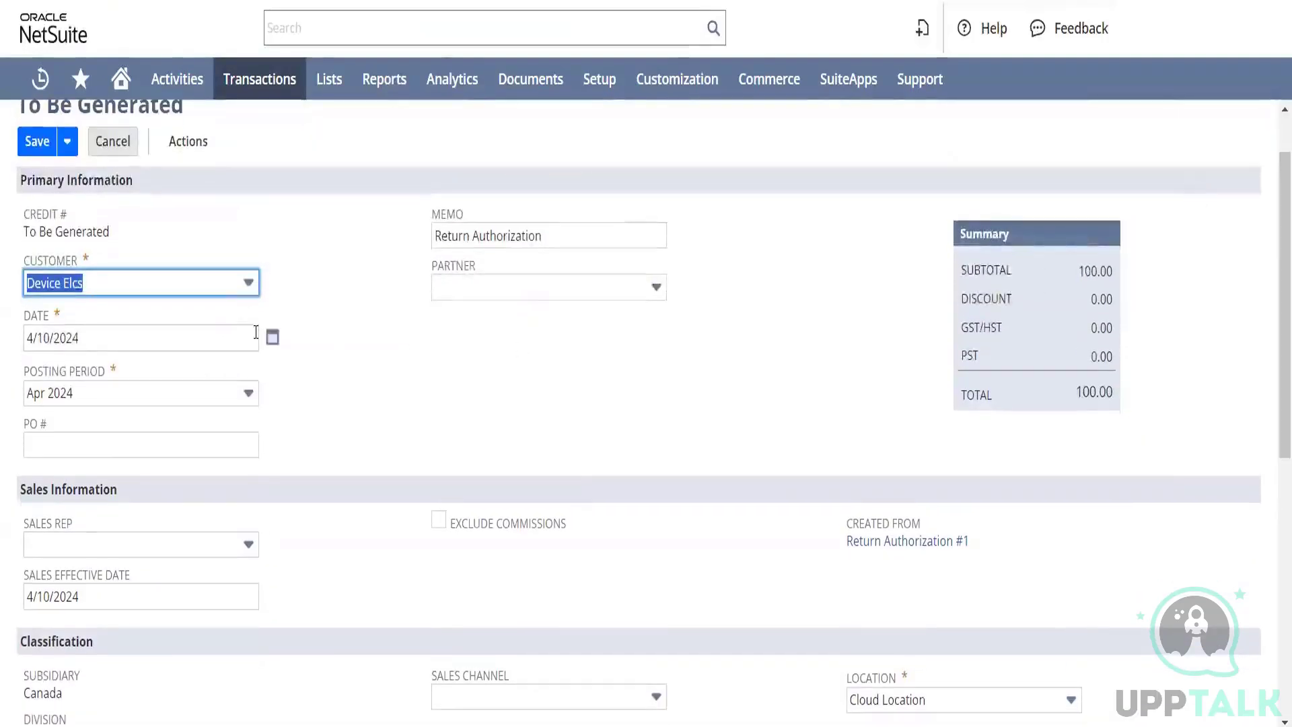
left_click(38, 148)
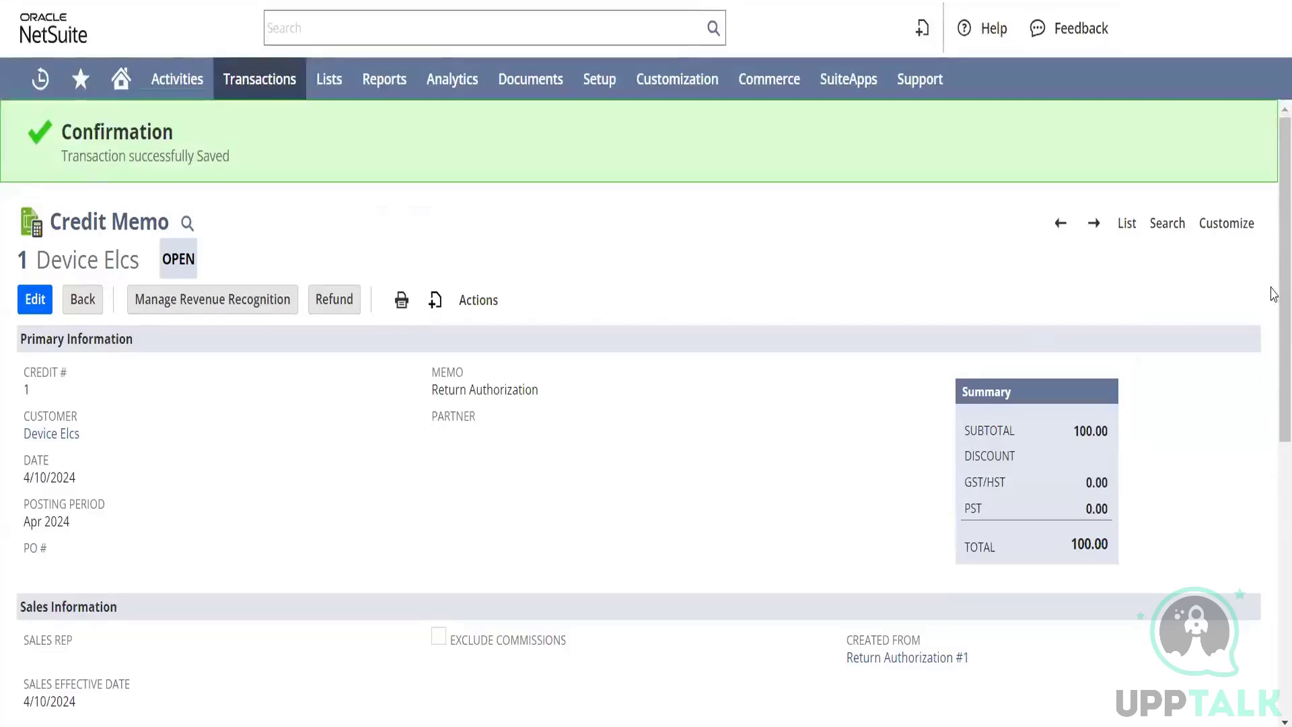
Start a customer refund from the saved Device Elcs credit memo and check the credit applied to it
left_click_drag(1274, 283, 1272, 377)
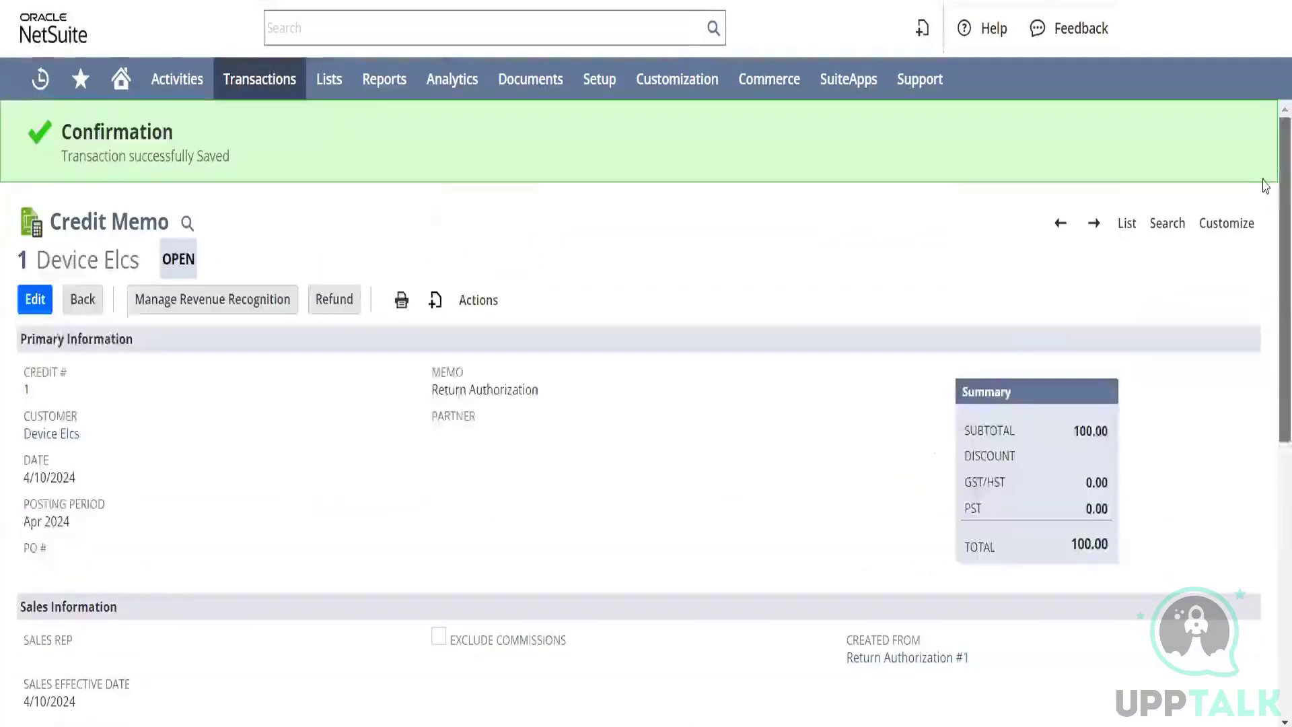
left_click(349, 304)
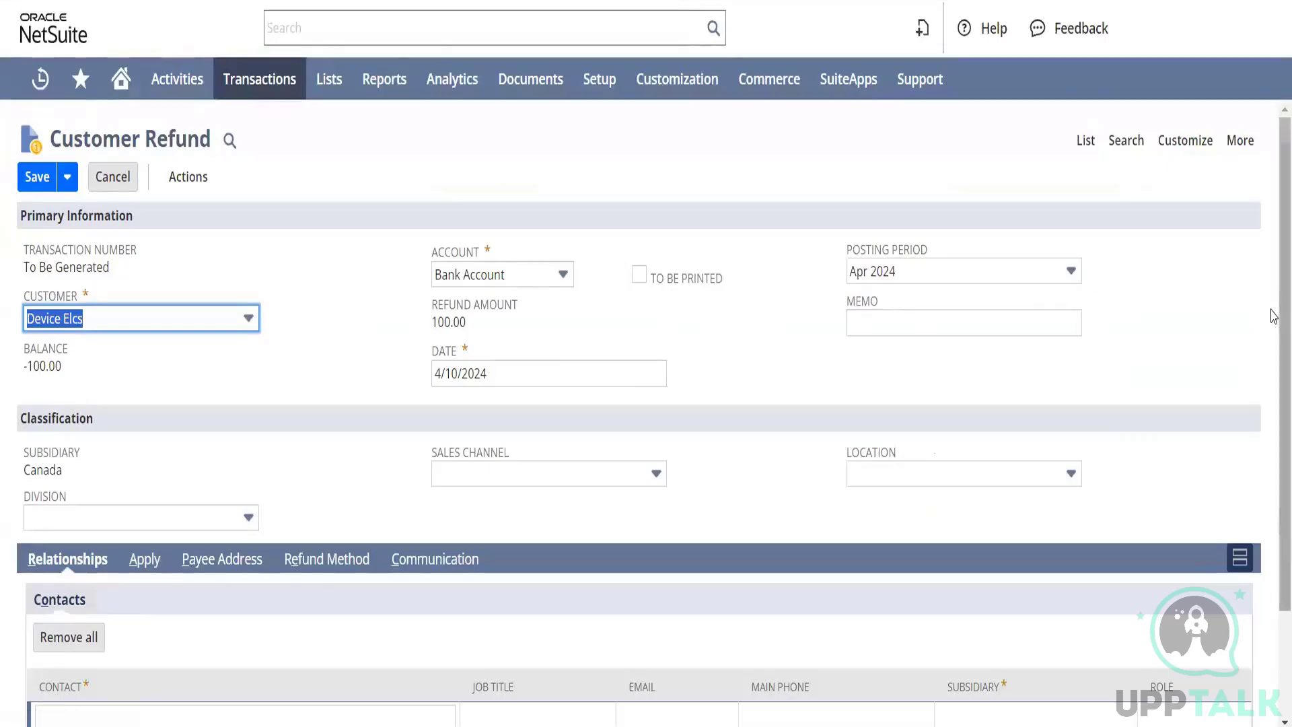
scroll(1278, 315, "down", 2)
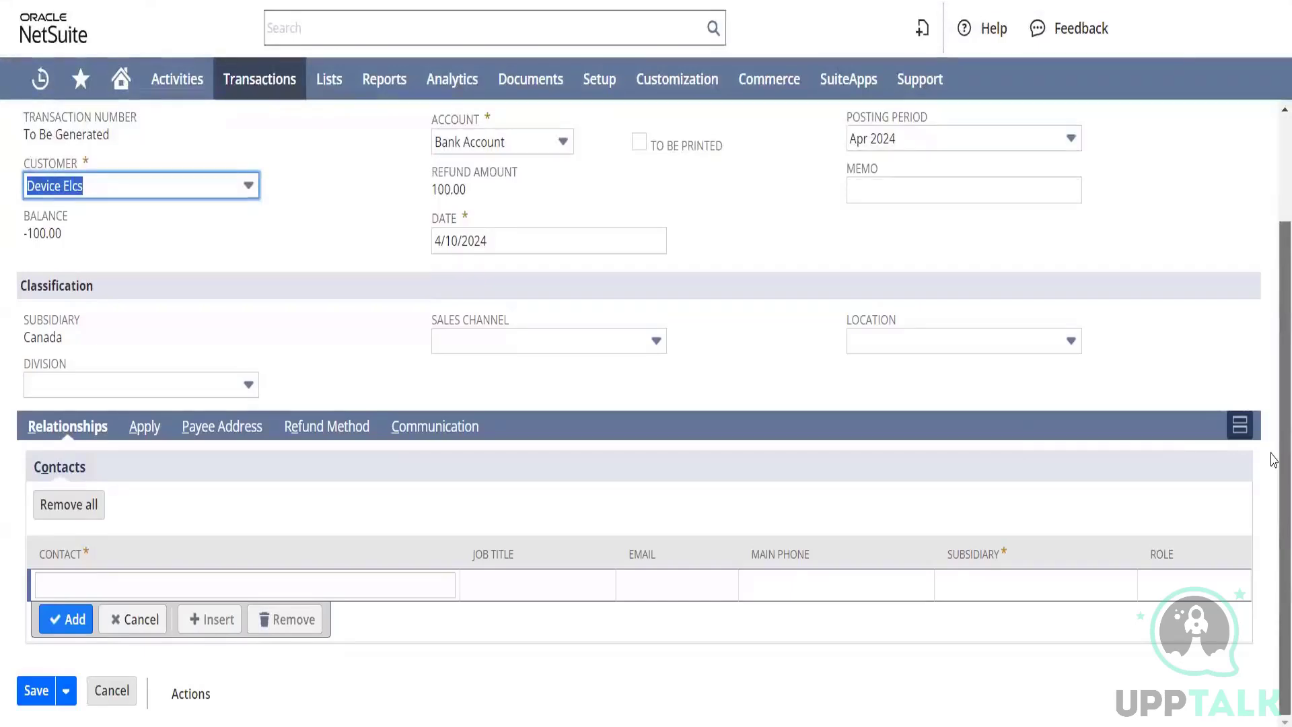
scroll(1274, 453, "up", 2)
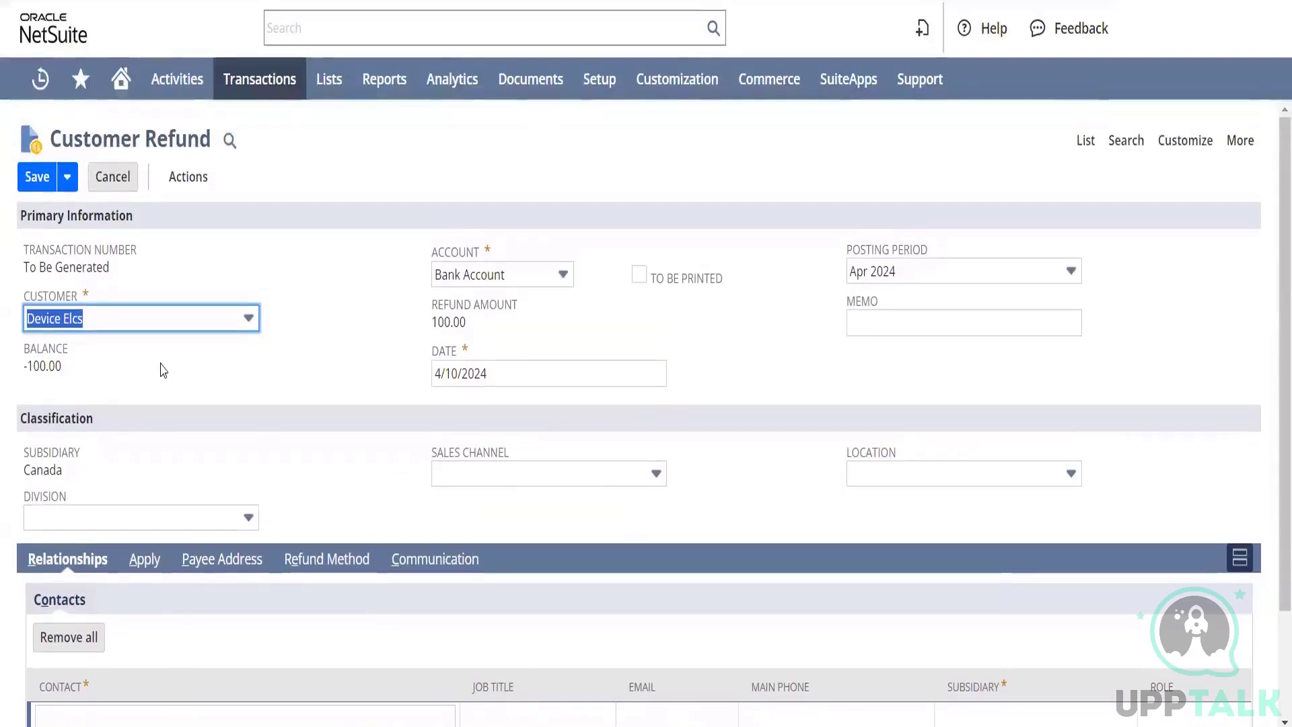
left_click(209, 572)
left_click_drag(157, 579, 145, 568)
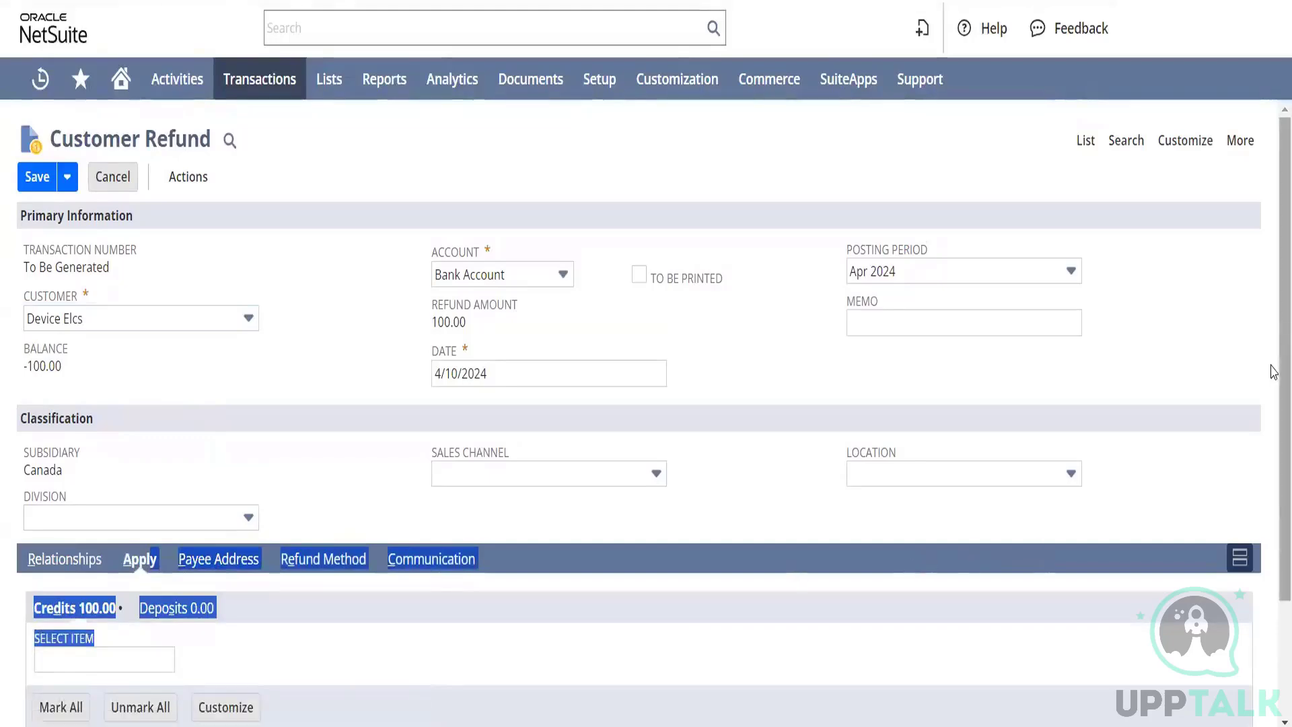
scroll(1275, 390, "down", 2)
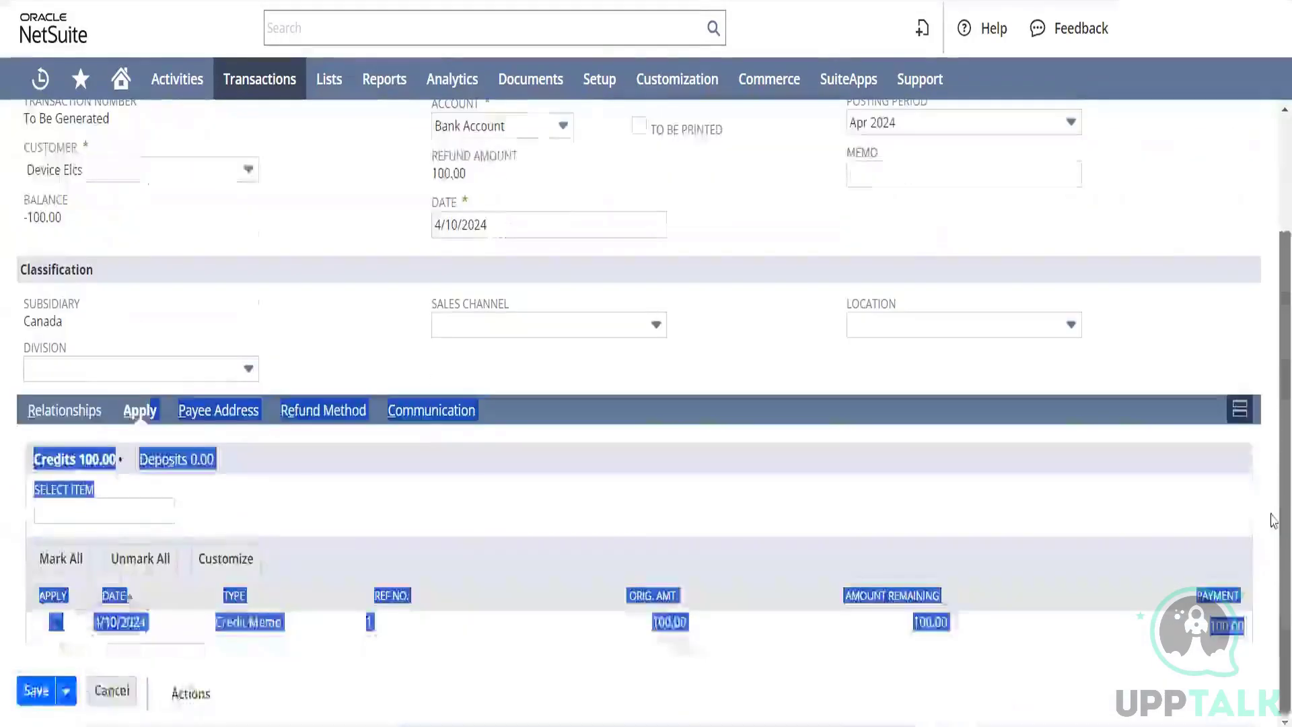
left_click(711, 674)
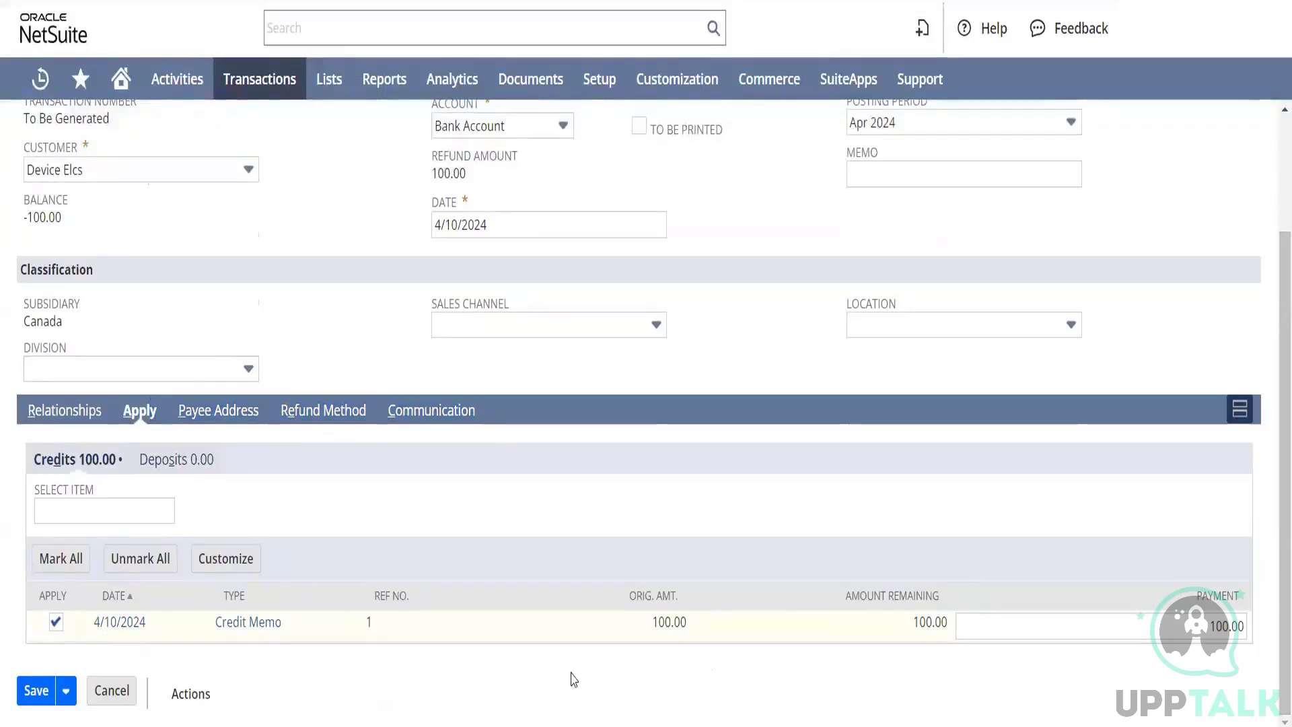
Set the refund method to Check and save the customer refund
left_click(38, 693)
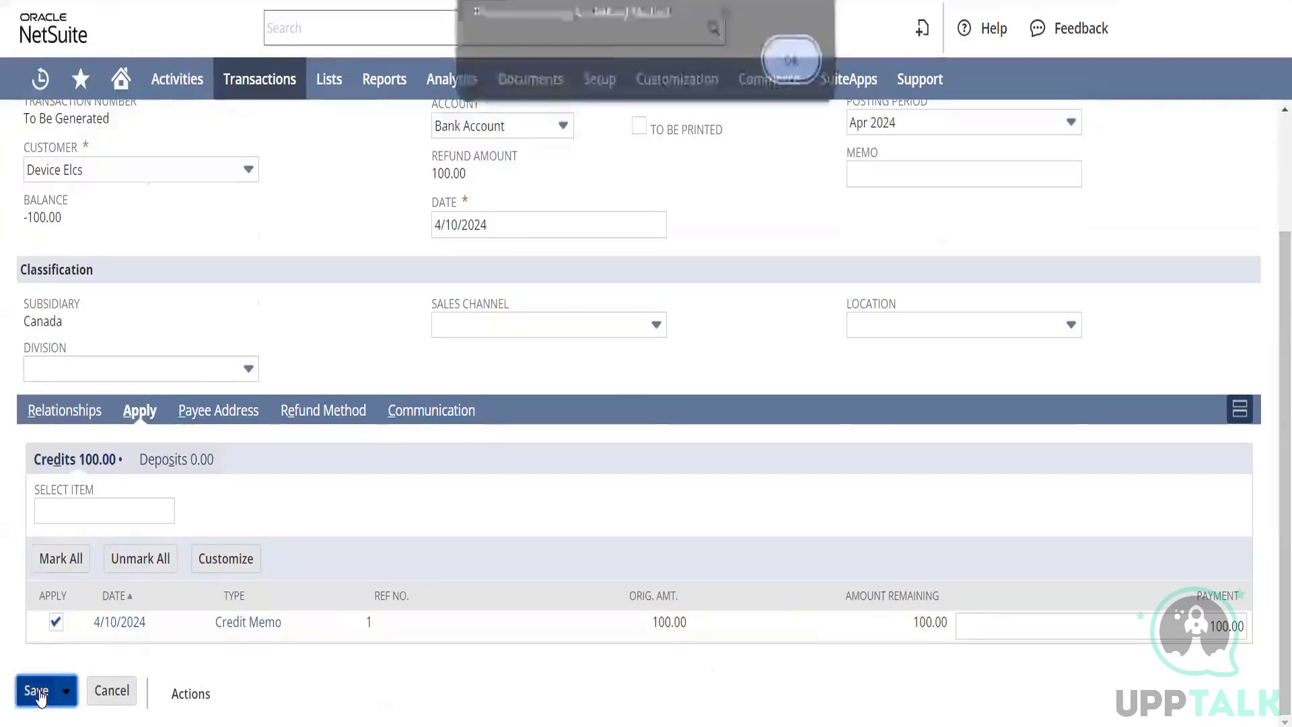
left_click(781, 71)
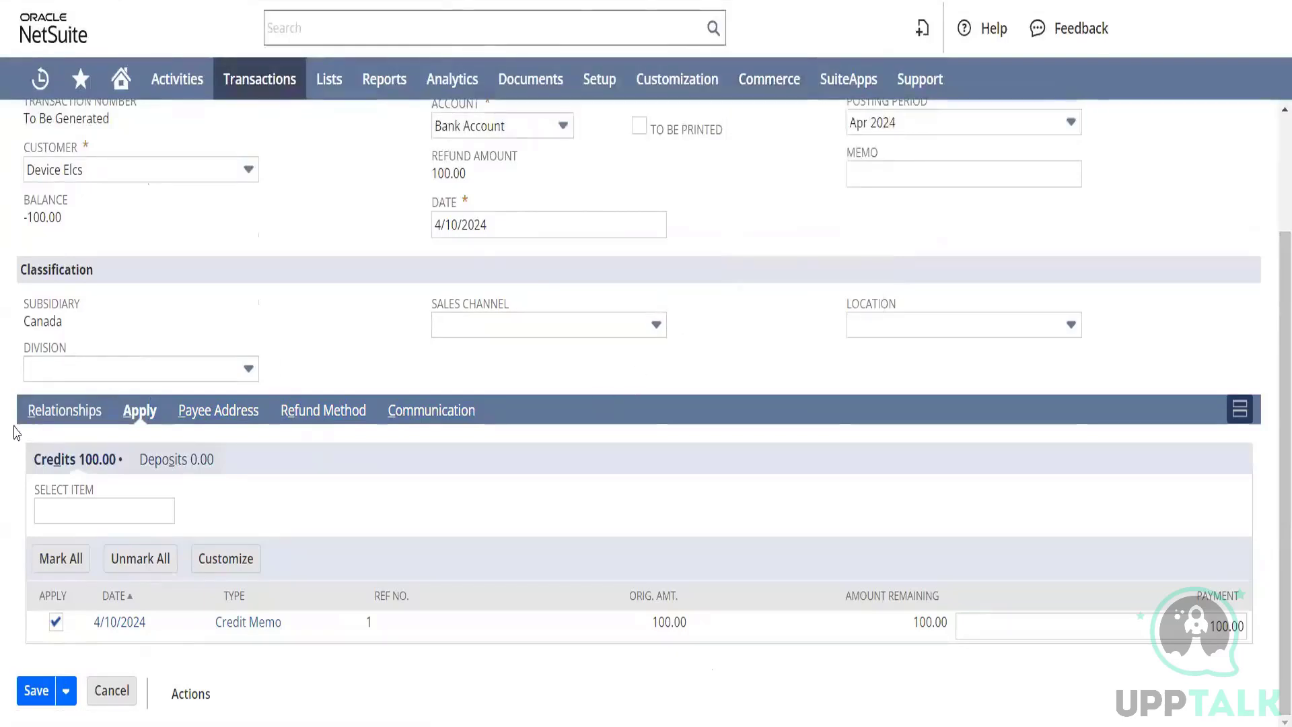
left_click(341, 410)
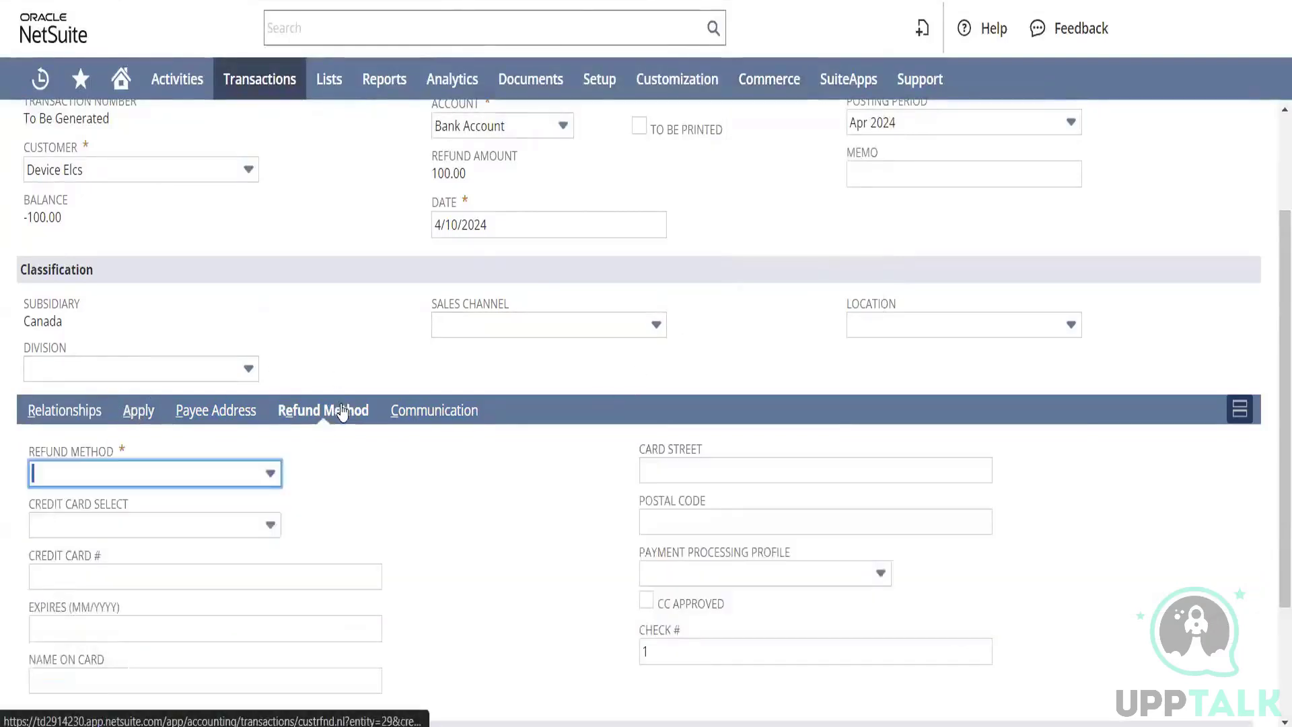
left_click(256, 481)
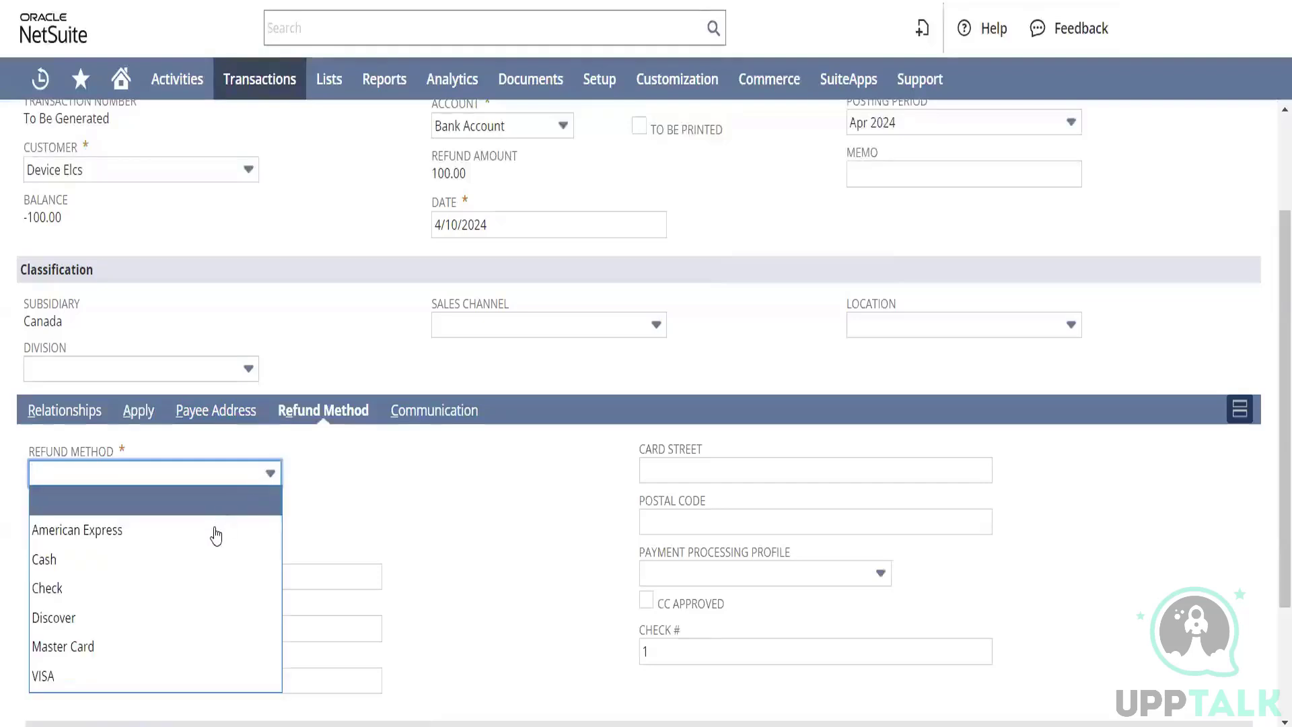
left_click(211, 588)
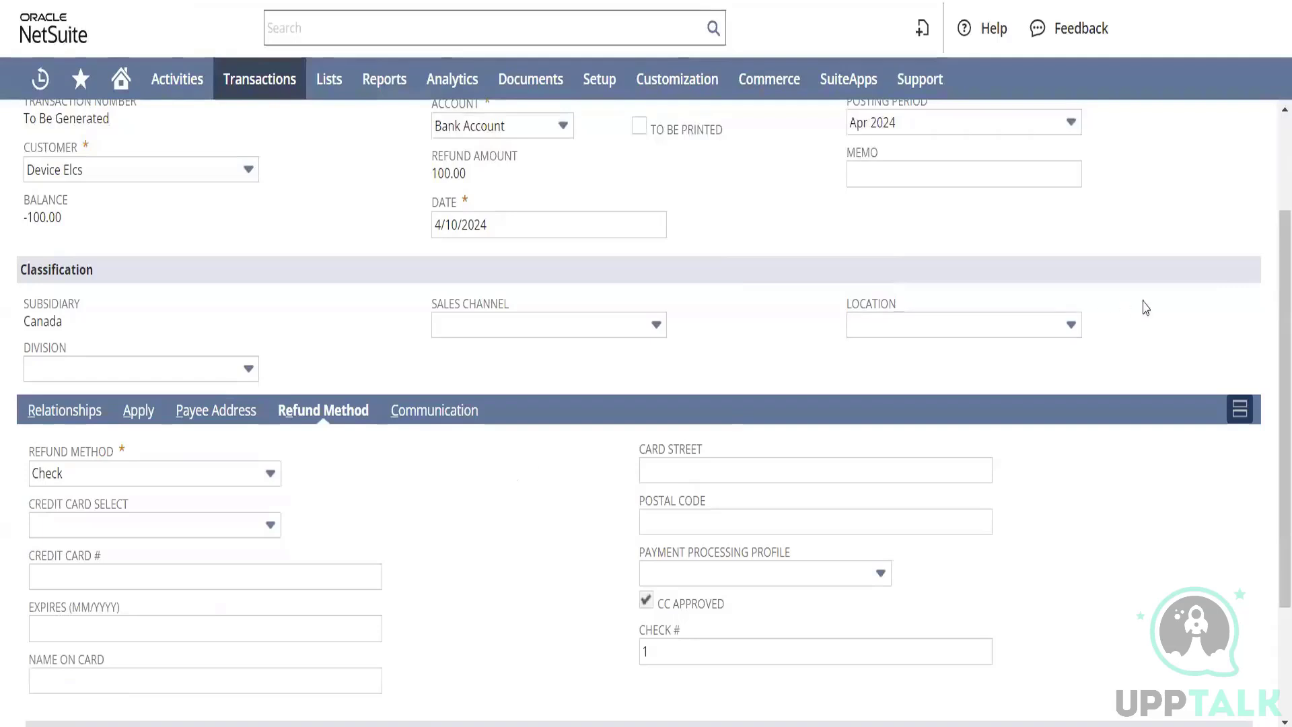
scroll(1274, 137, "up", 3)
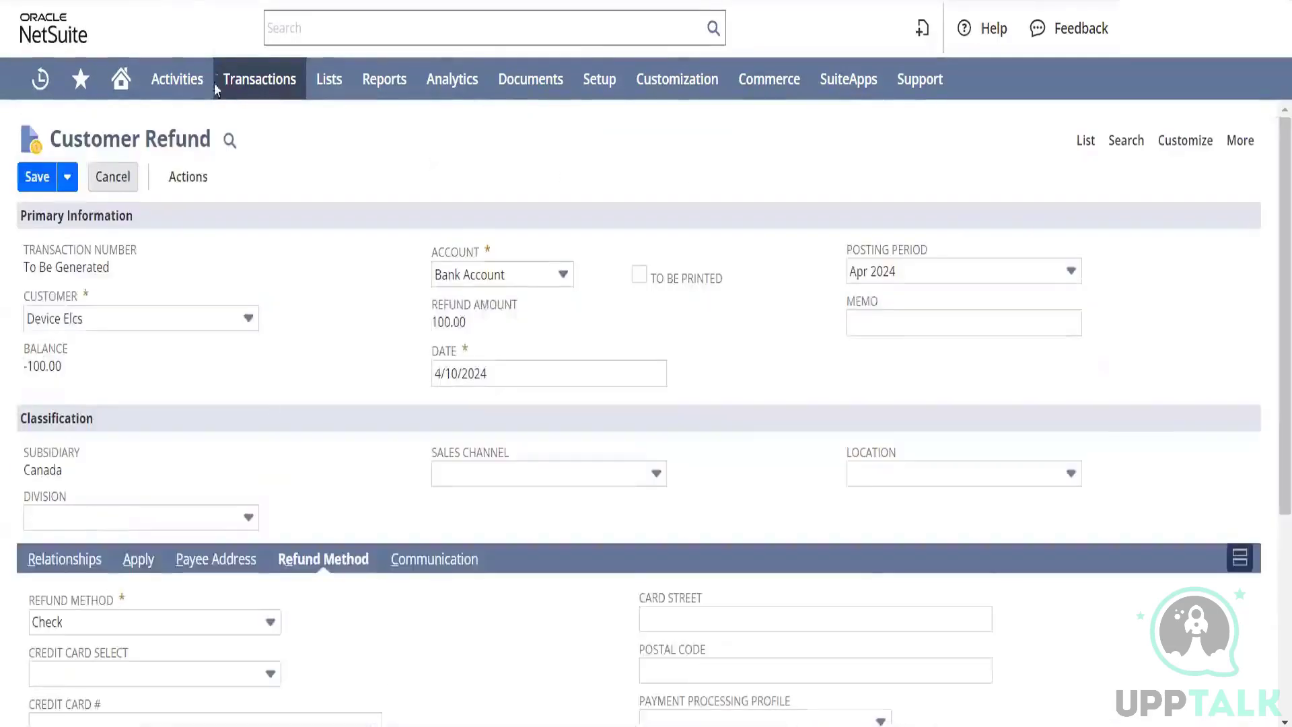
left_click(45, 179)
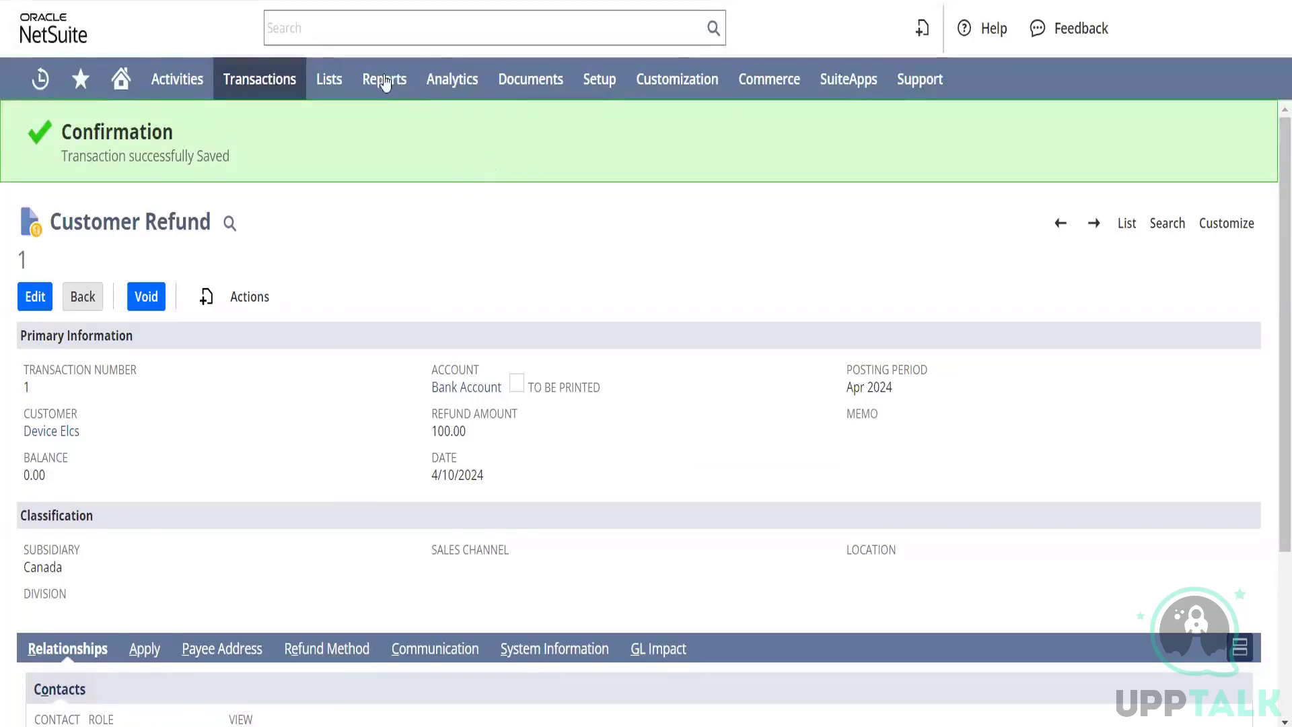
Open the reports overview and expand the Sales and Sales Orders report categories
mouse_move(384, 80)
left_click(405, 128)
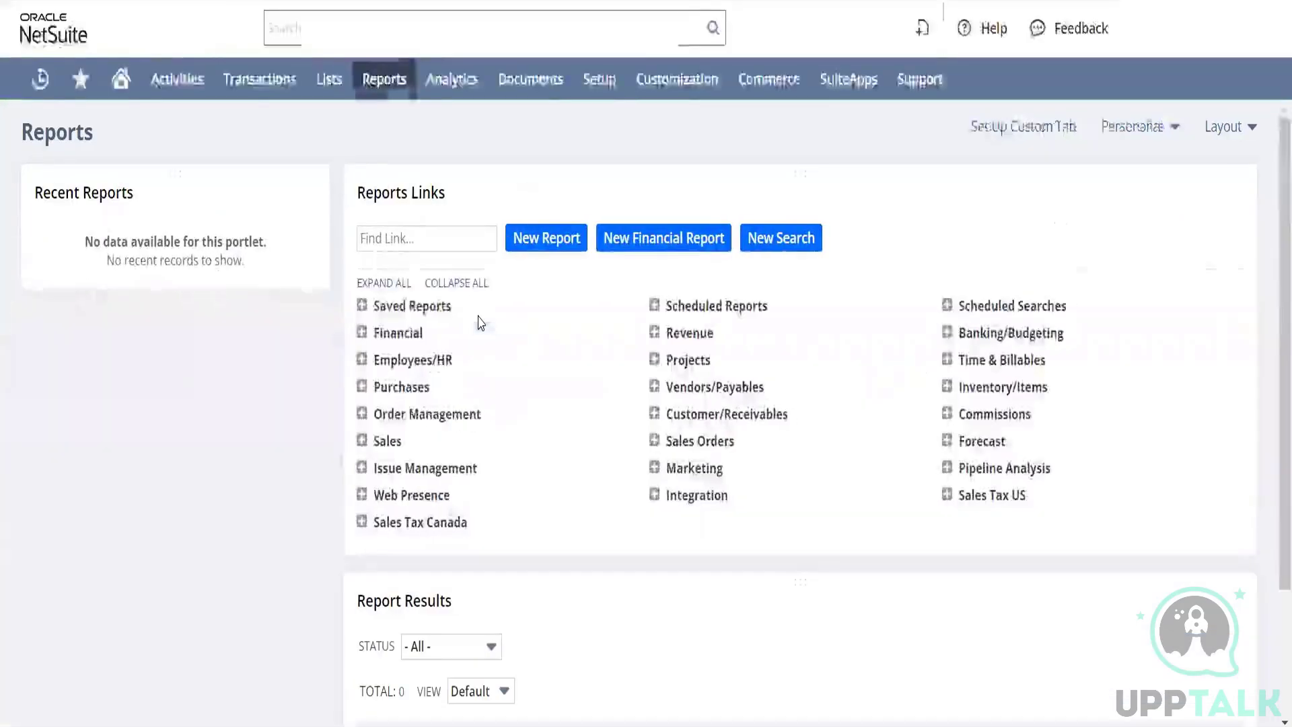
left_click(362, 441)
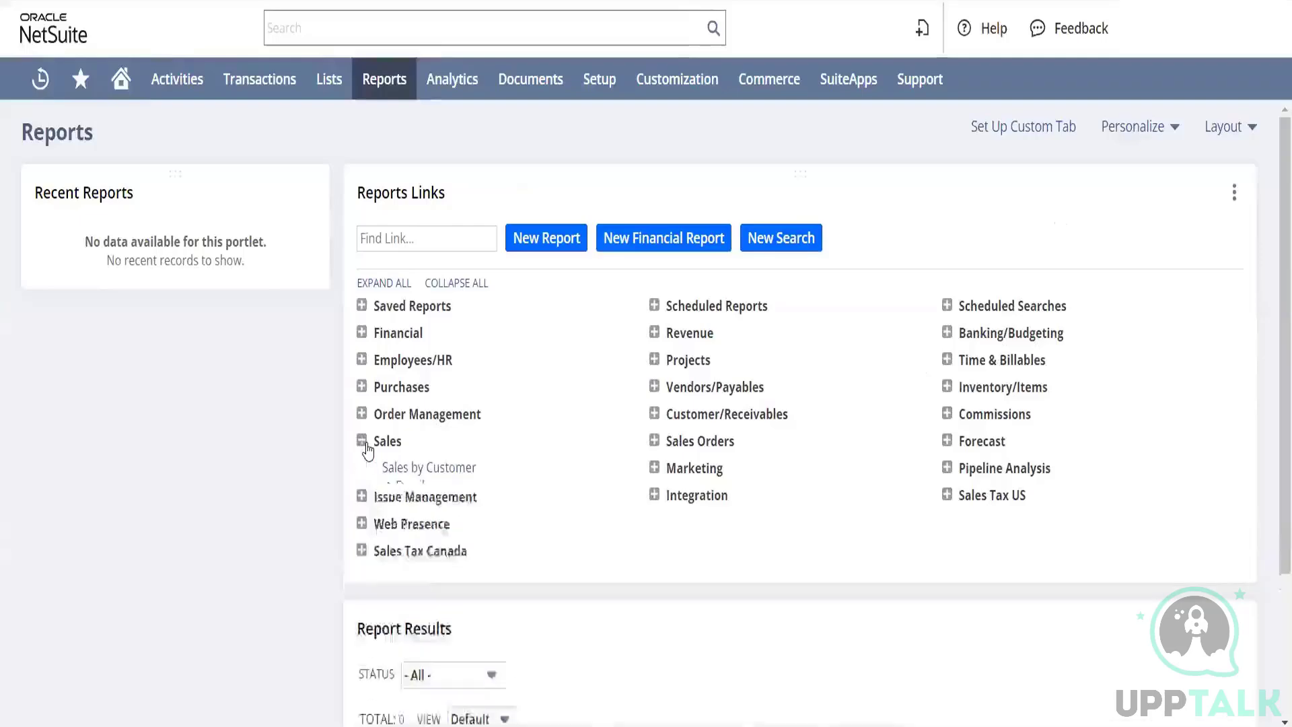
left_click(654, 445)
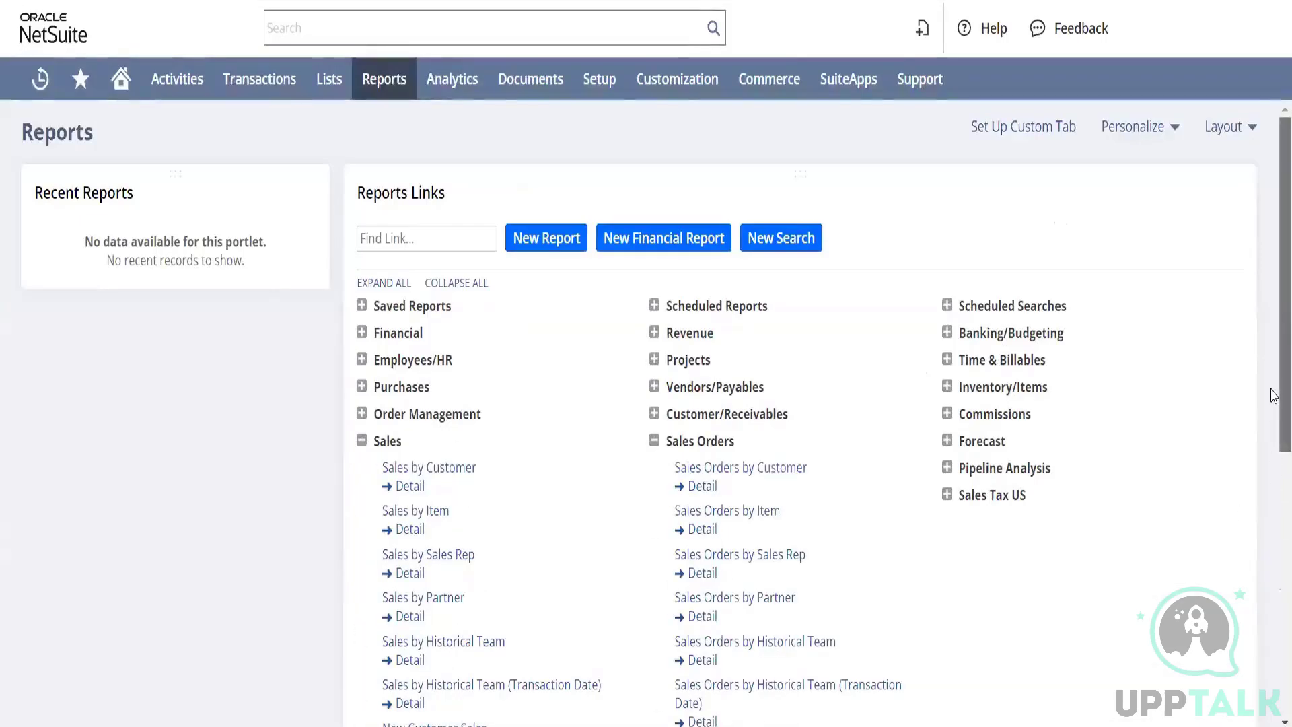
left_click_drag(1274, 394, 1274, 491)
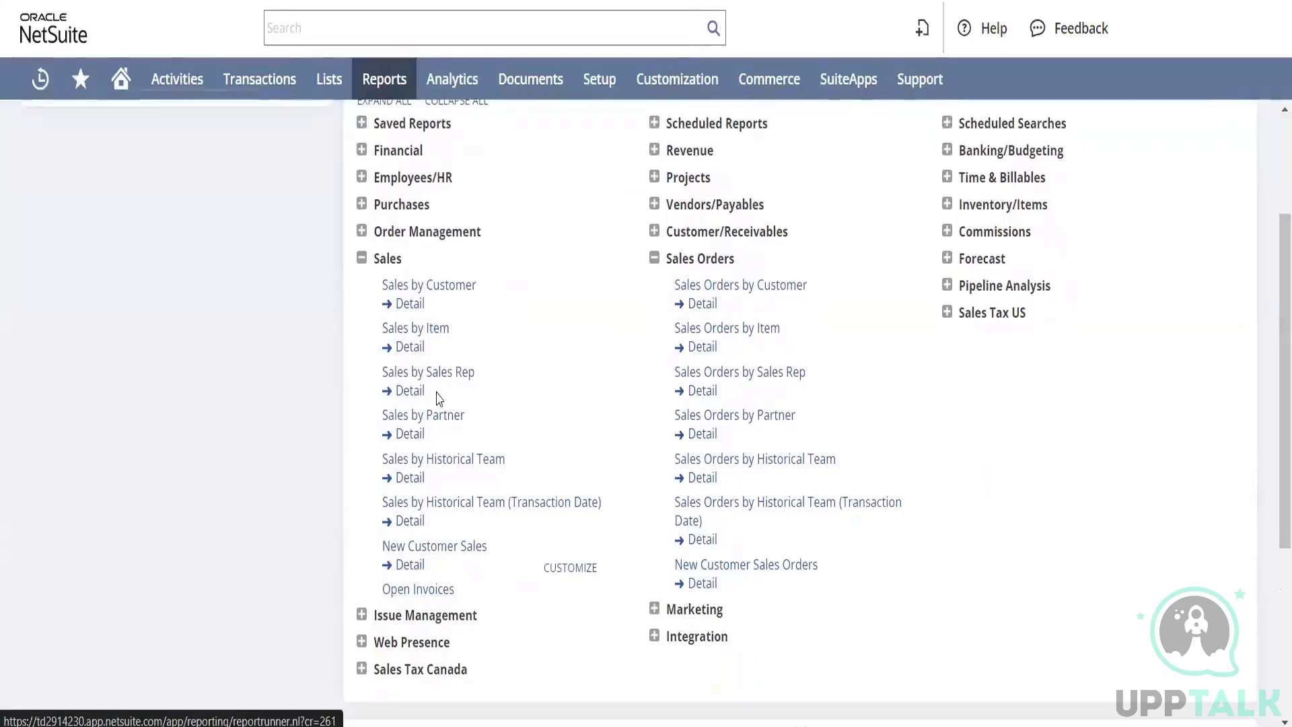
Open the Open Invoices report in a separate tab and run it for the Canada subsidiary
right_click(435, 596)
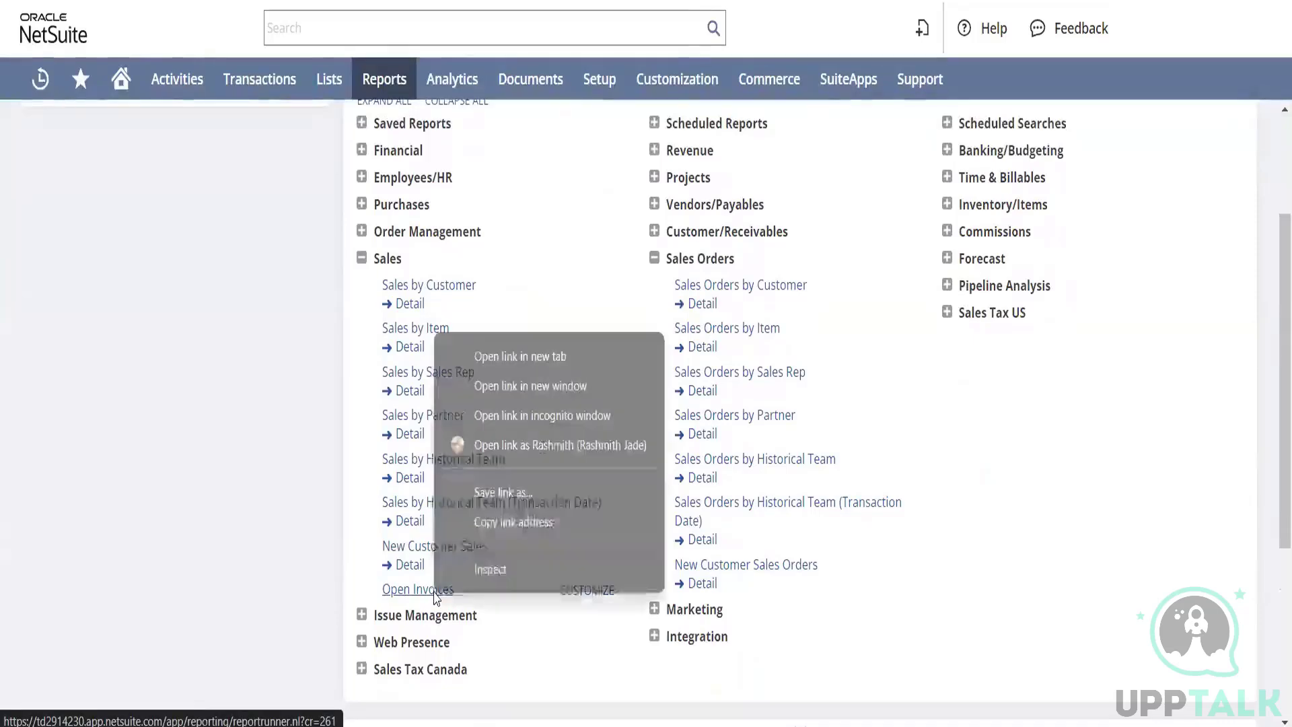
left_click(527, 361)
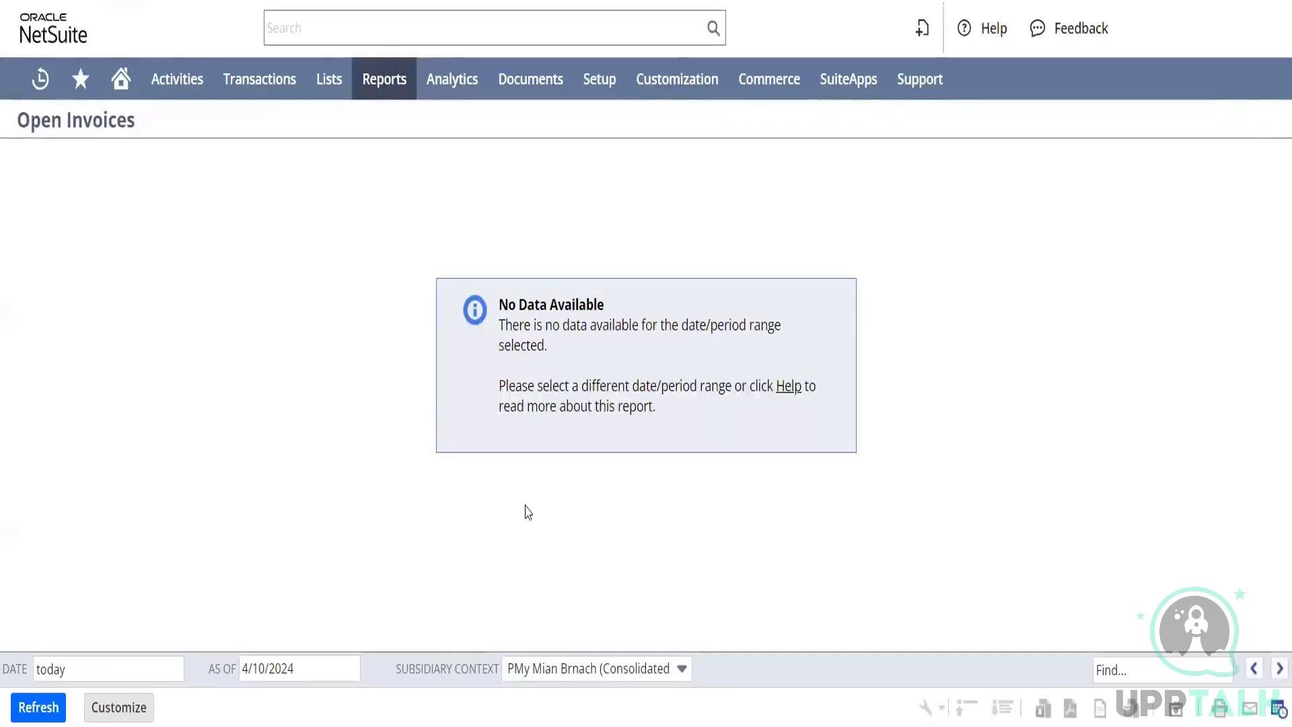
left_click(564, 668)
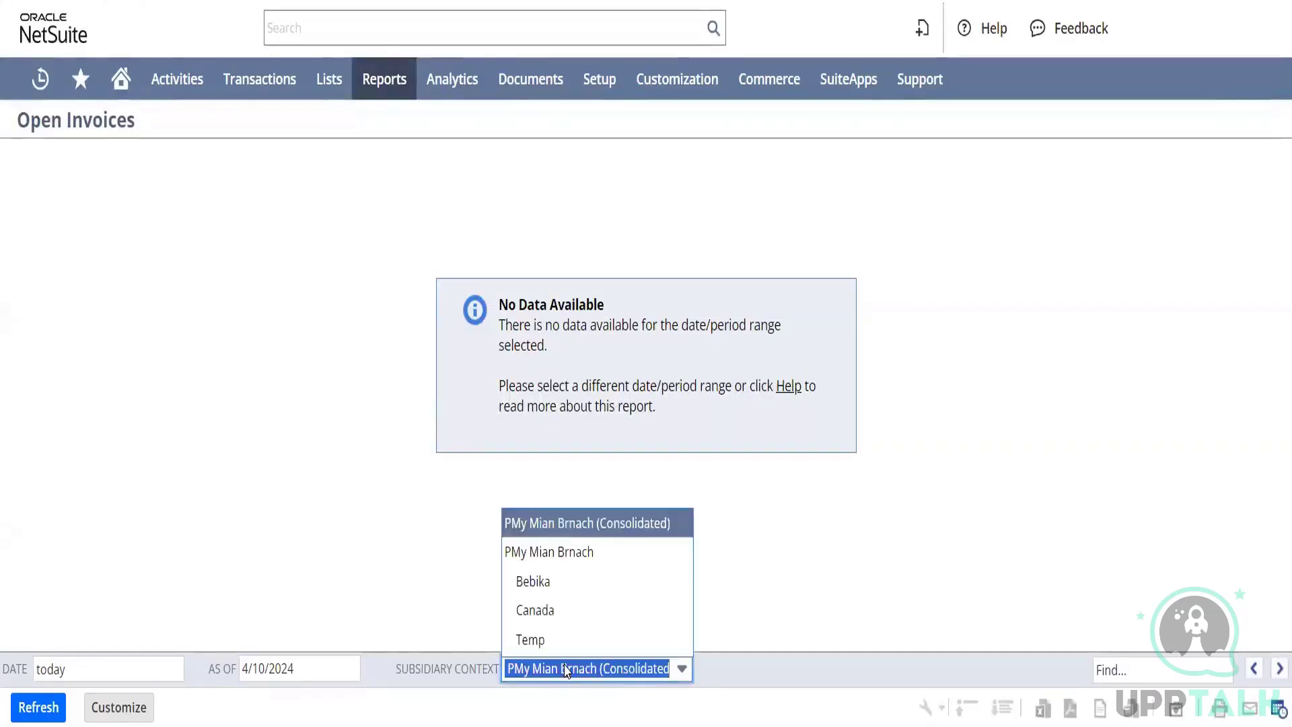
left_click(564, 616)
left_click(41, 706)
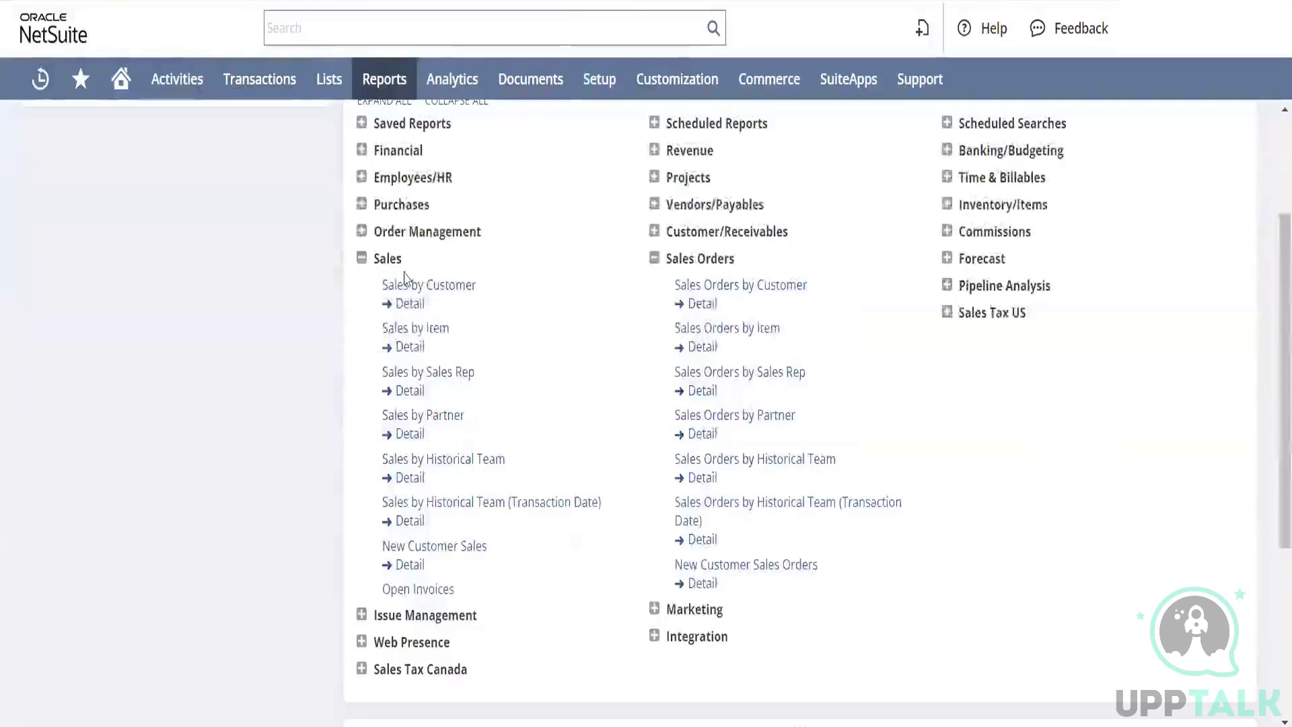
Open the Sales by Customer, Sales by Item and Sales Orders by Customer reports in separate tabs
right_click(438, 288)
left_click(462, 301)
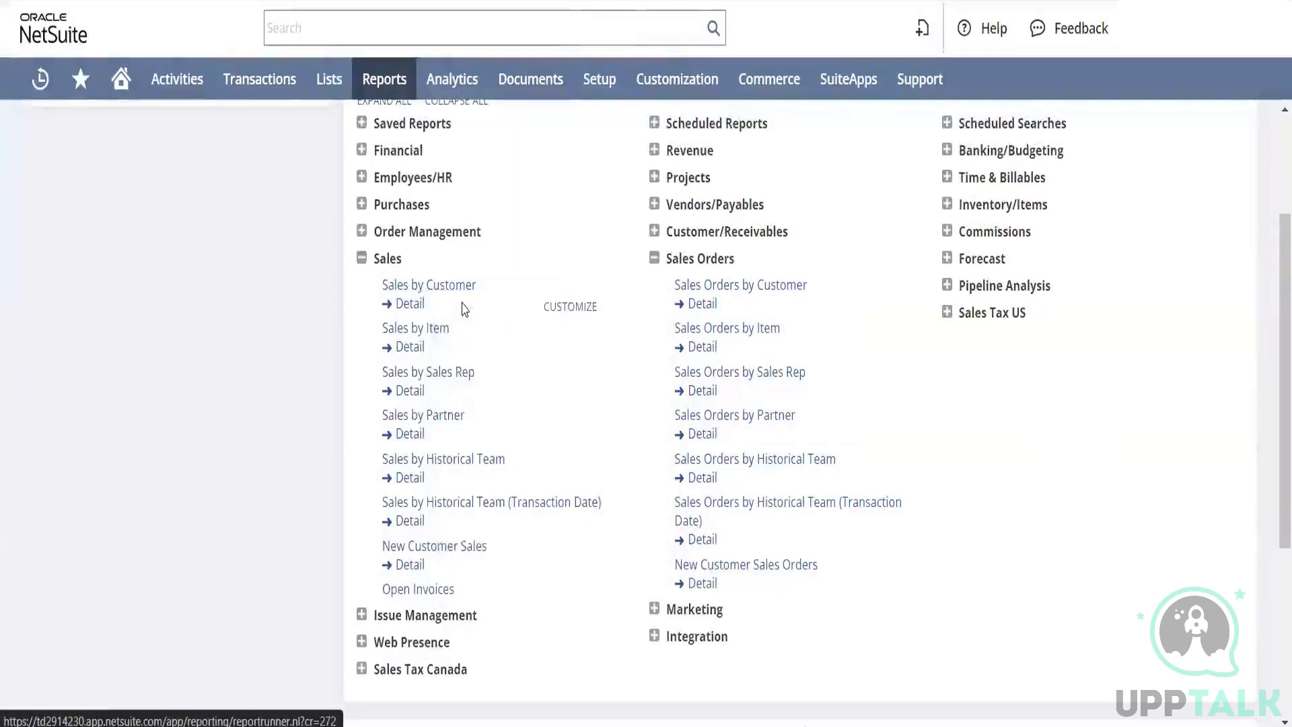
right_click(438, 323)
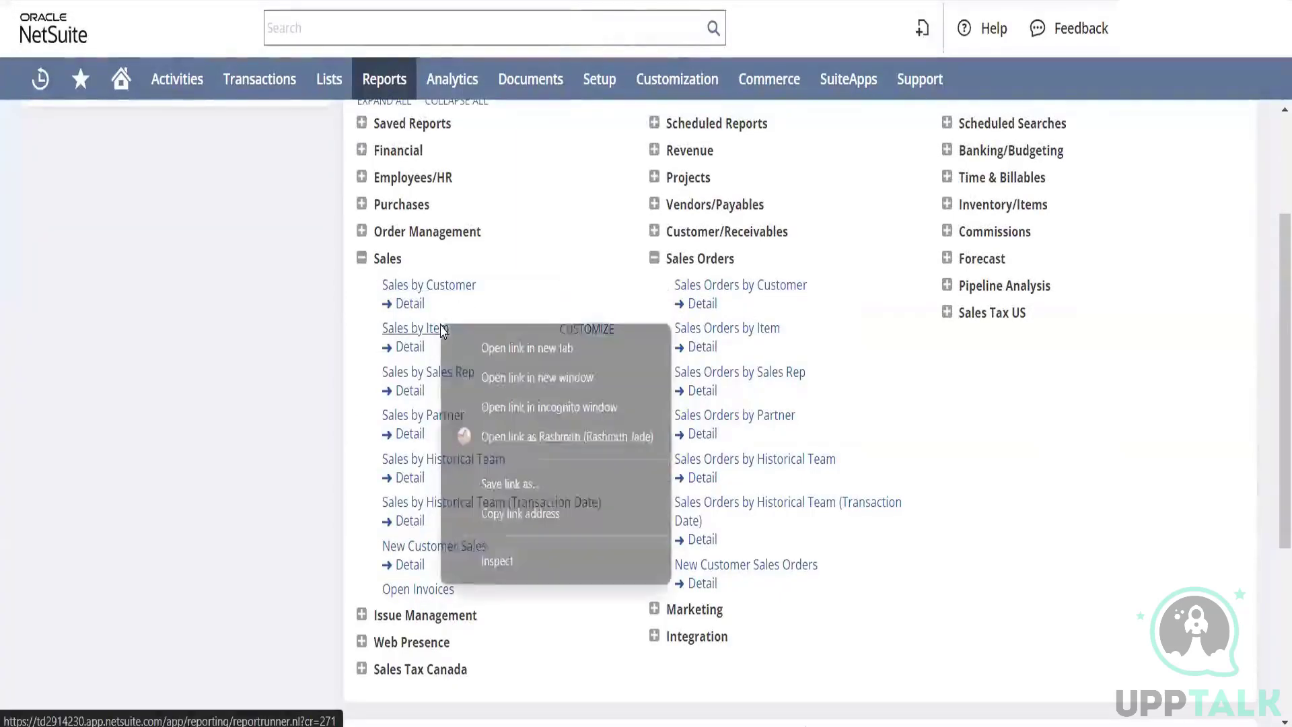
left_click(463, 342)
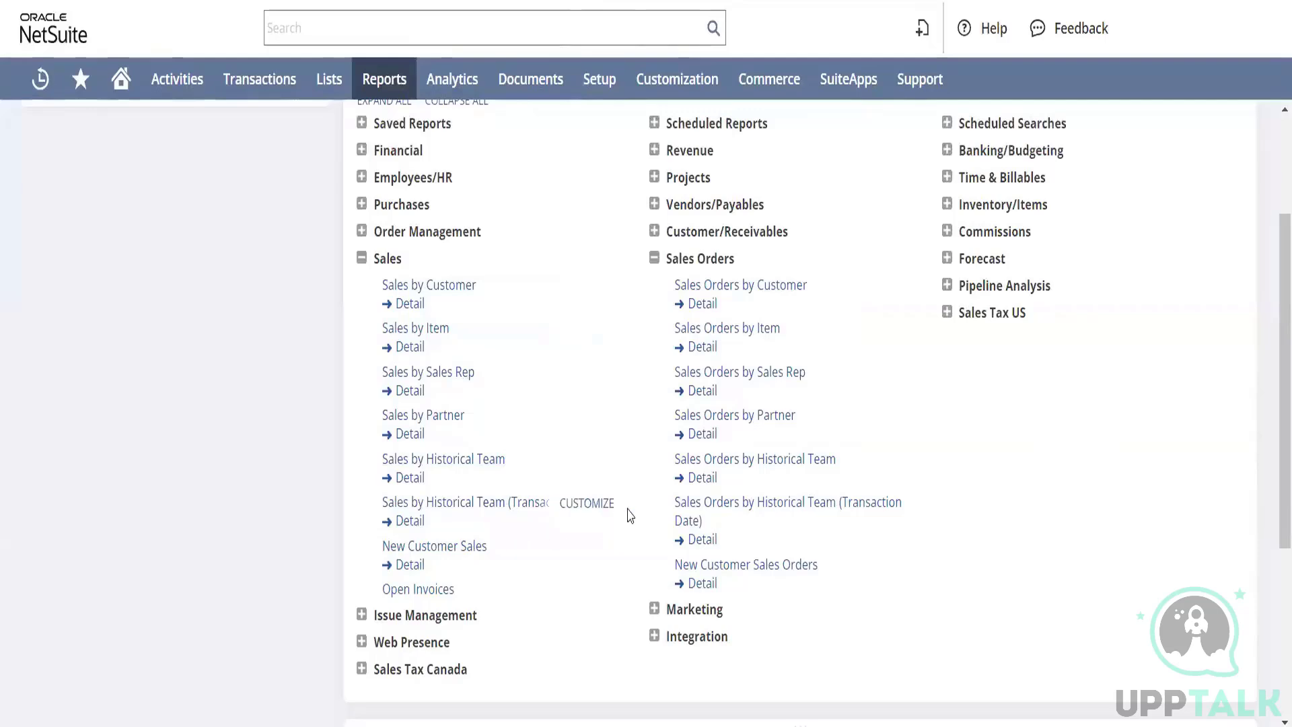
right_click(746, 287)
left_click(573, 365)
right_click(774, 288)
left_click(793, 302)
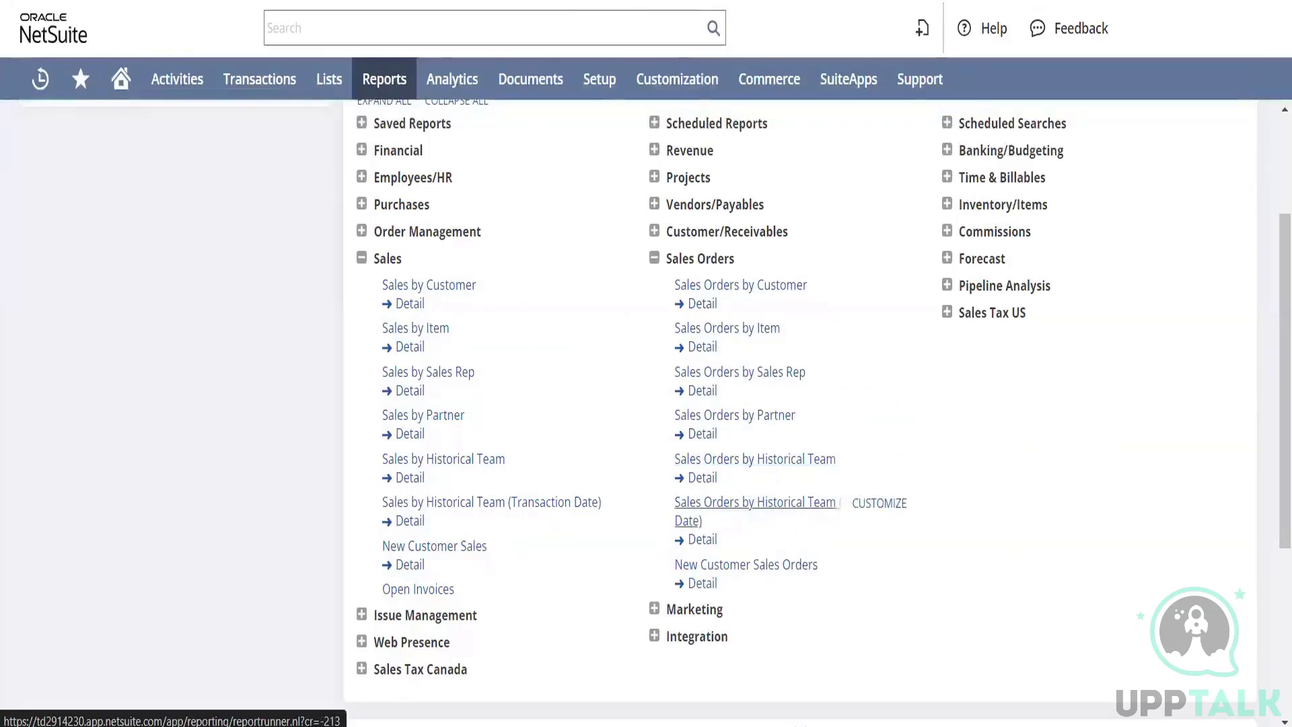
Run the Sales by Customer summary report for the Canada subsidiary
left_click(429, 285)
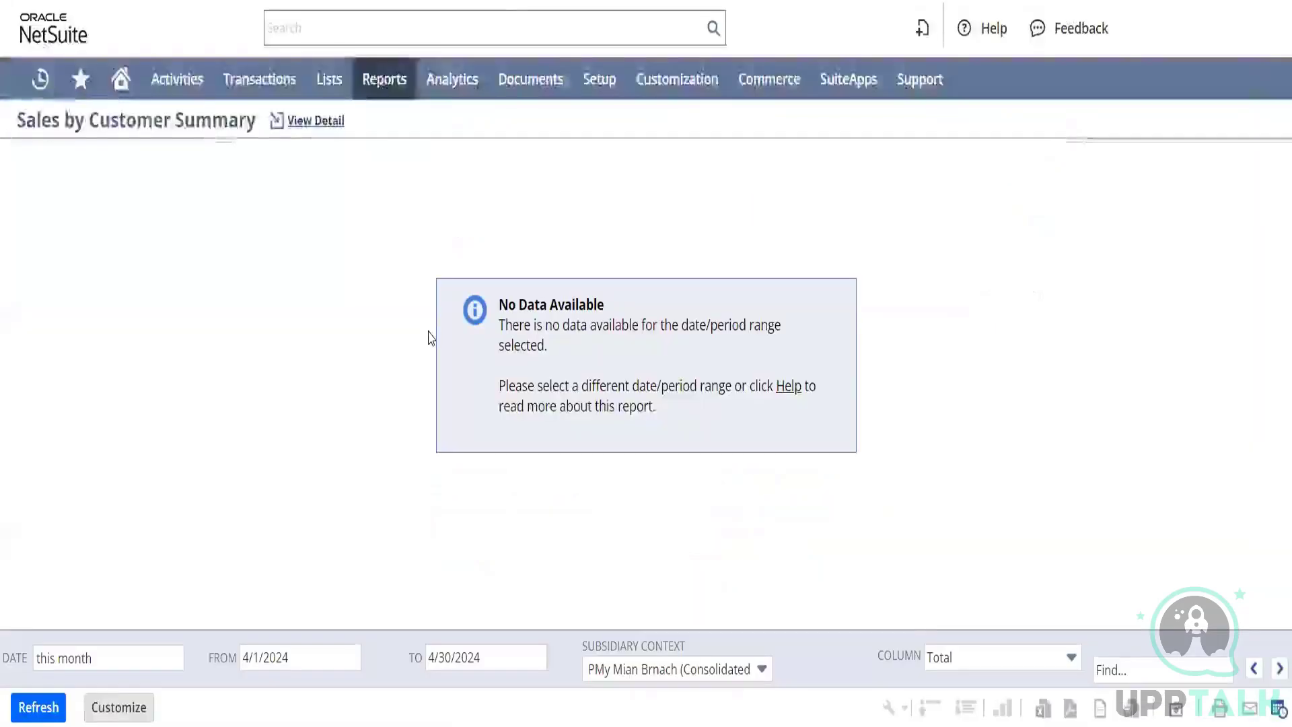
left_click(657, 673)
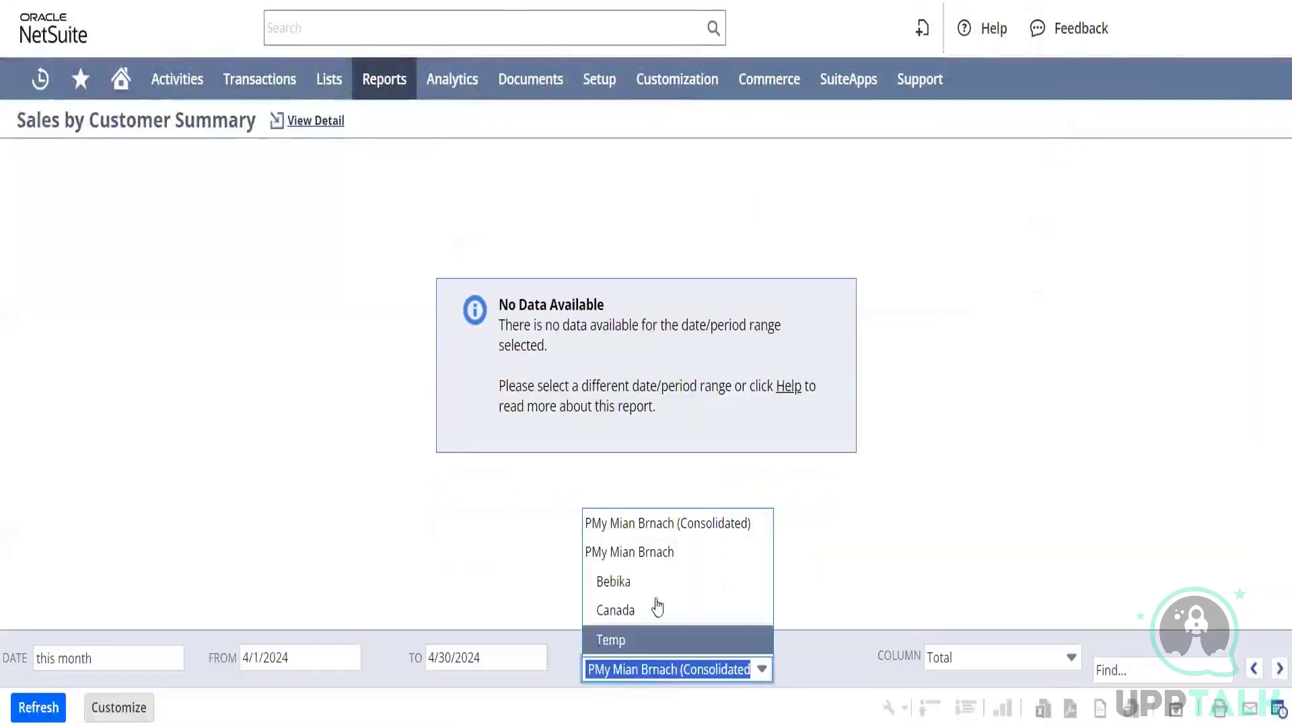
left_click(657, 610)
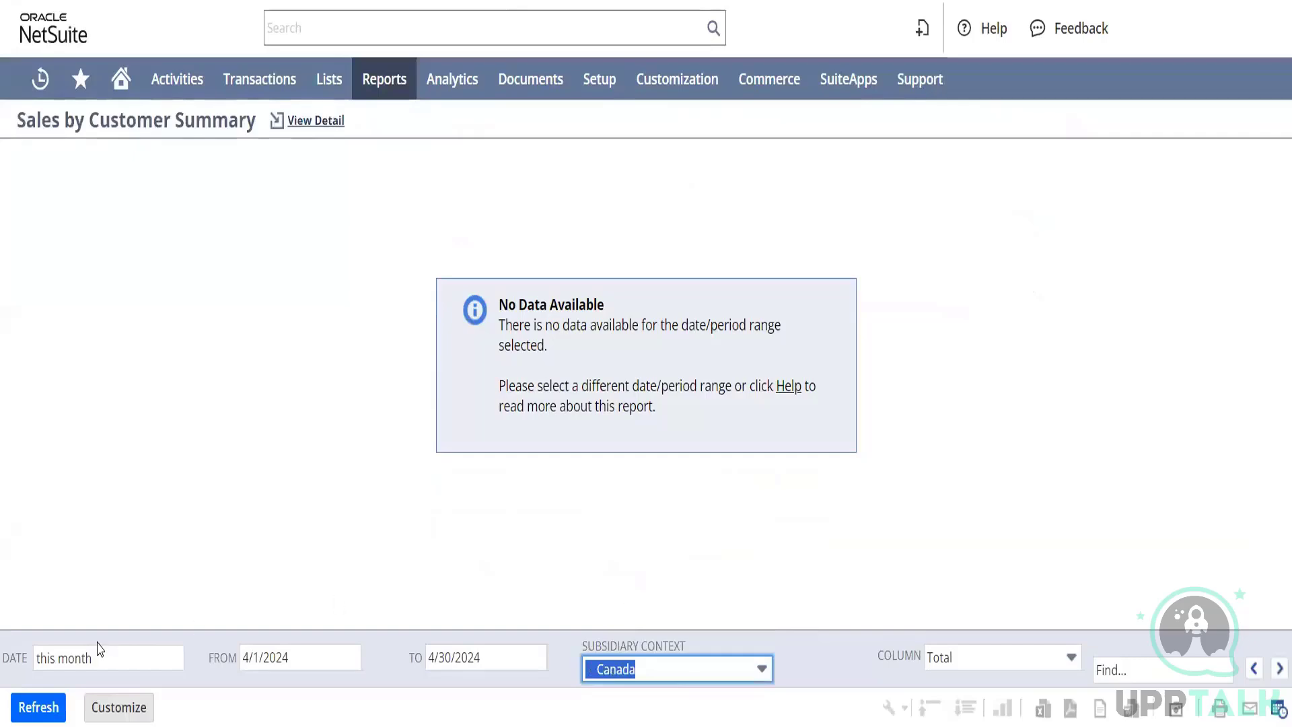
left_click(39, 708)
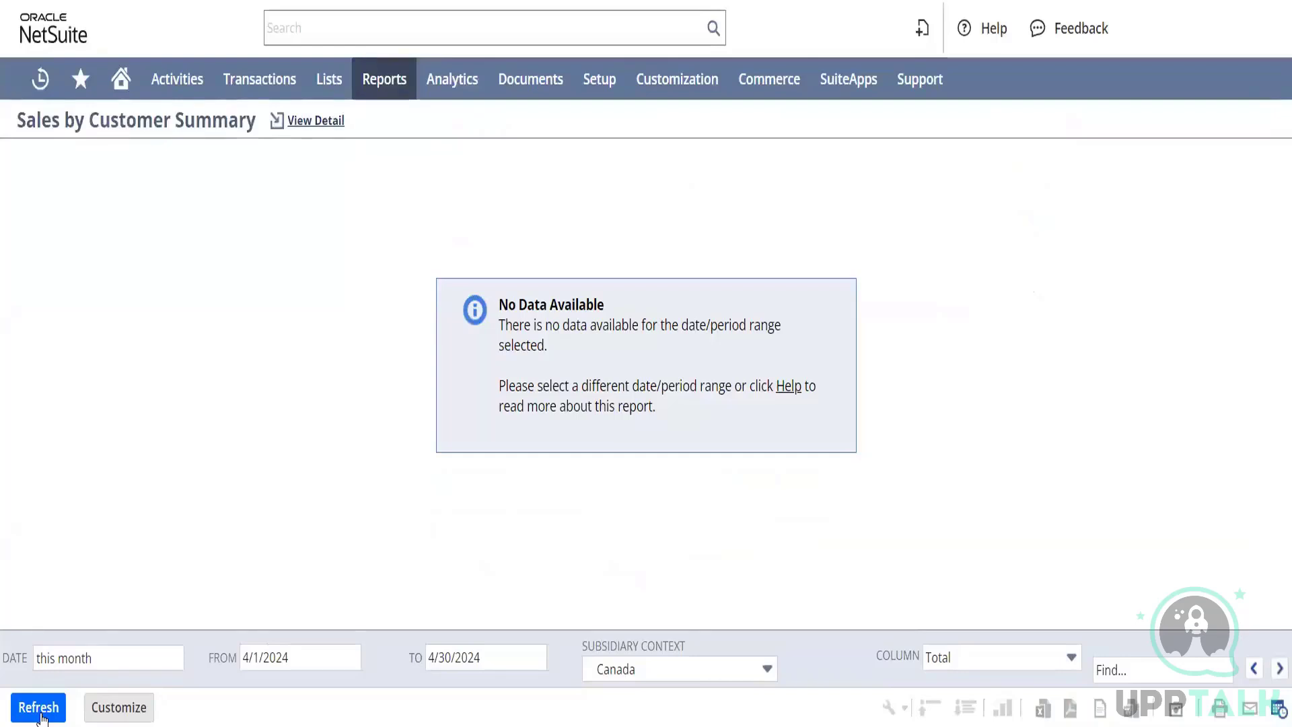
left_click(316, 121)
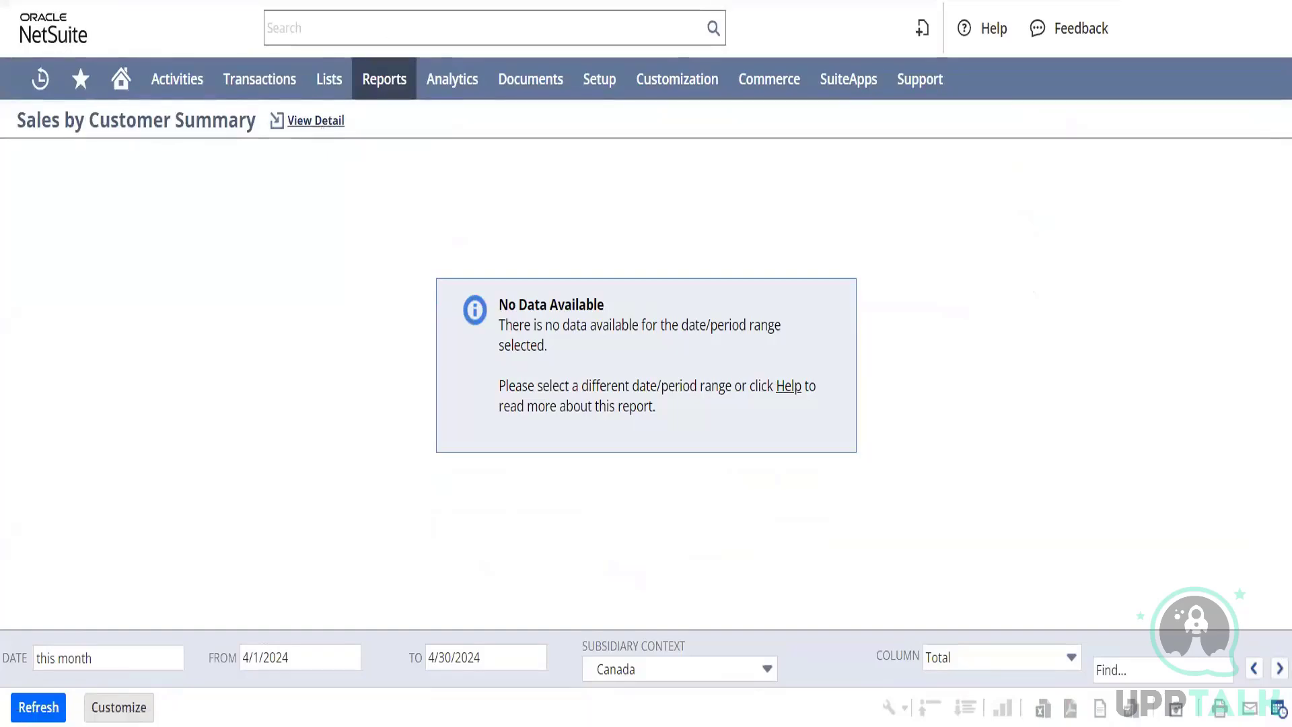
Run the Sales by Item summary report for the Canada subsidiary
left_click(645, 681)
left_click(646, 609)
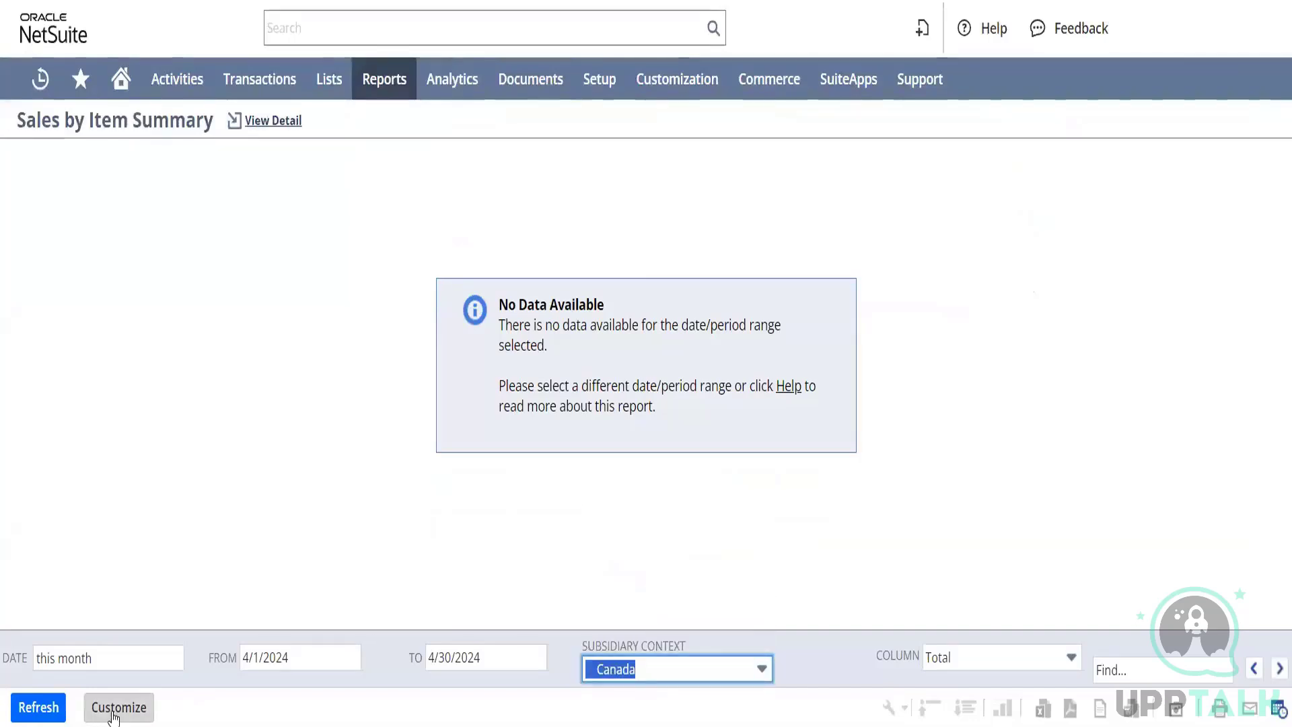
left_click(49, 707)
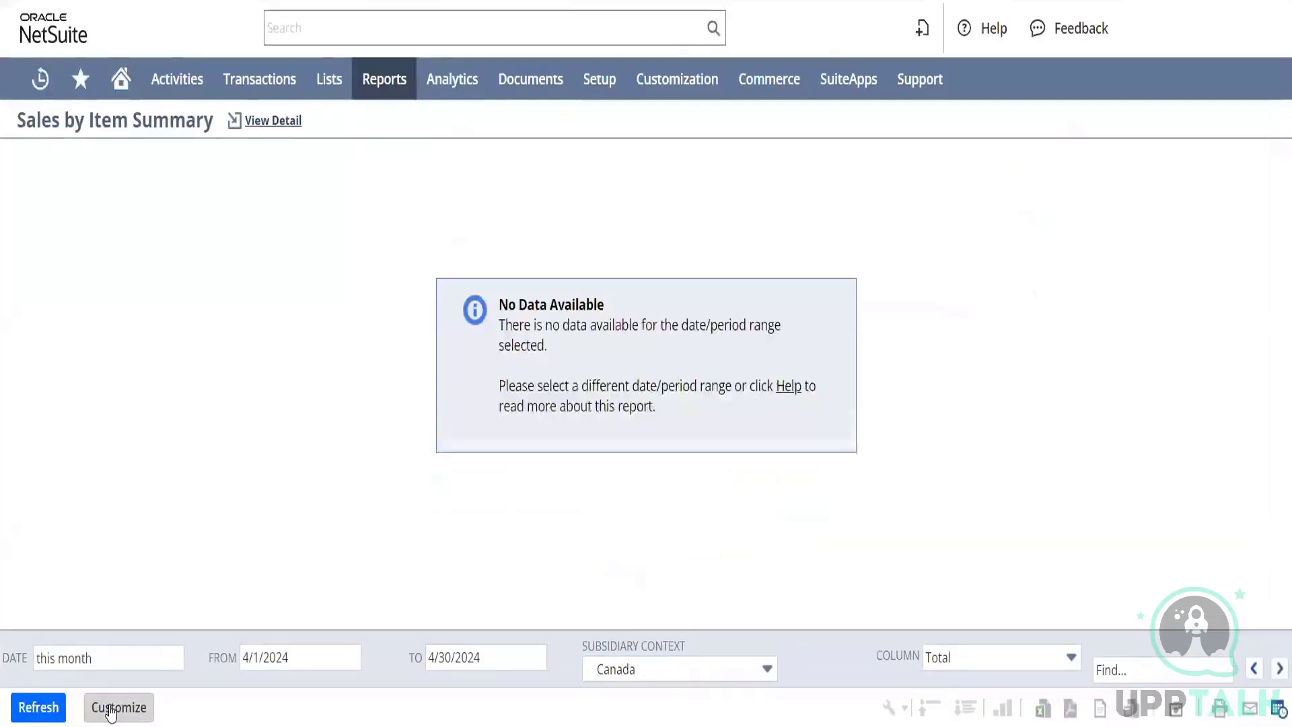
Open the customization of the Sales by Item summary and look through its column settings
left_click(112, 708)
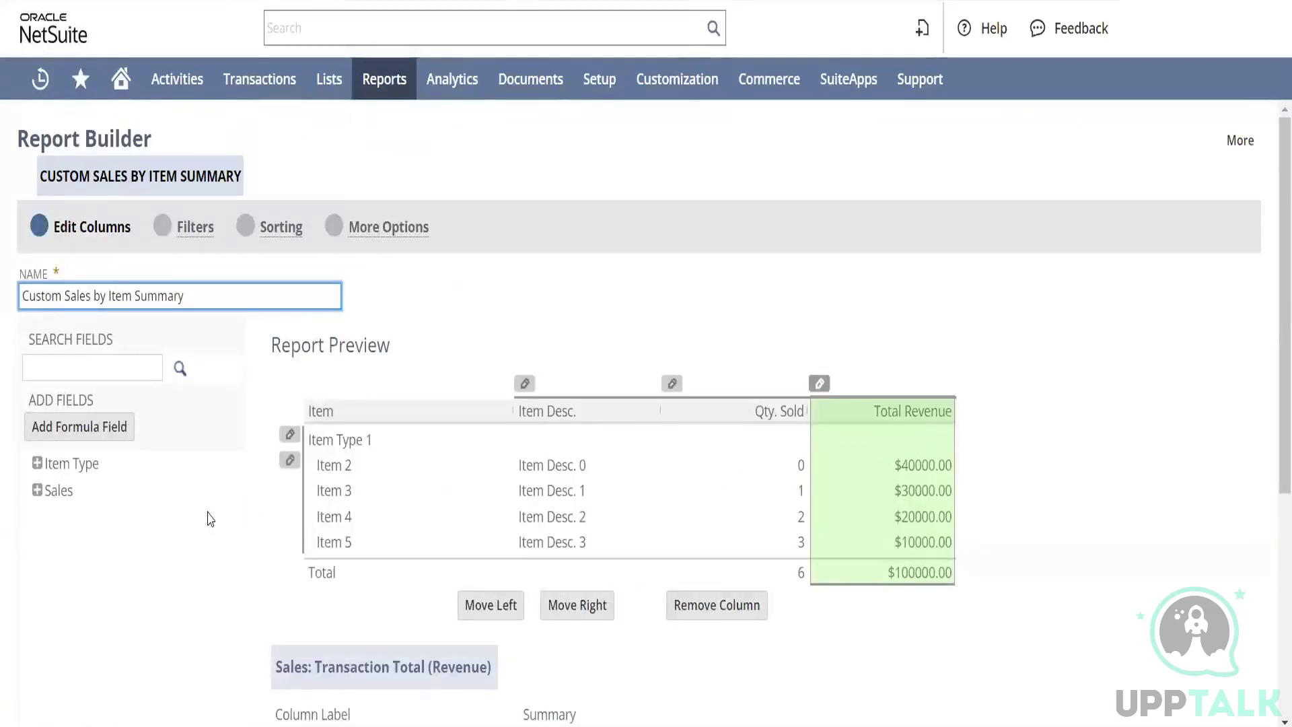
left_click_drag(1274, 299, 1267, 553)
scroll(1267, 552, "up", 5)
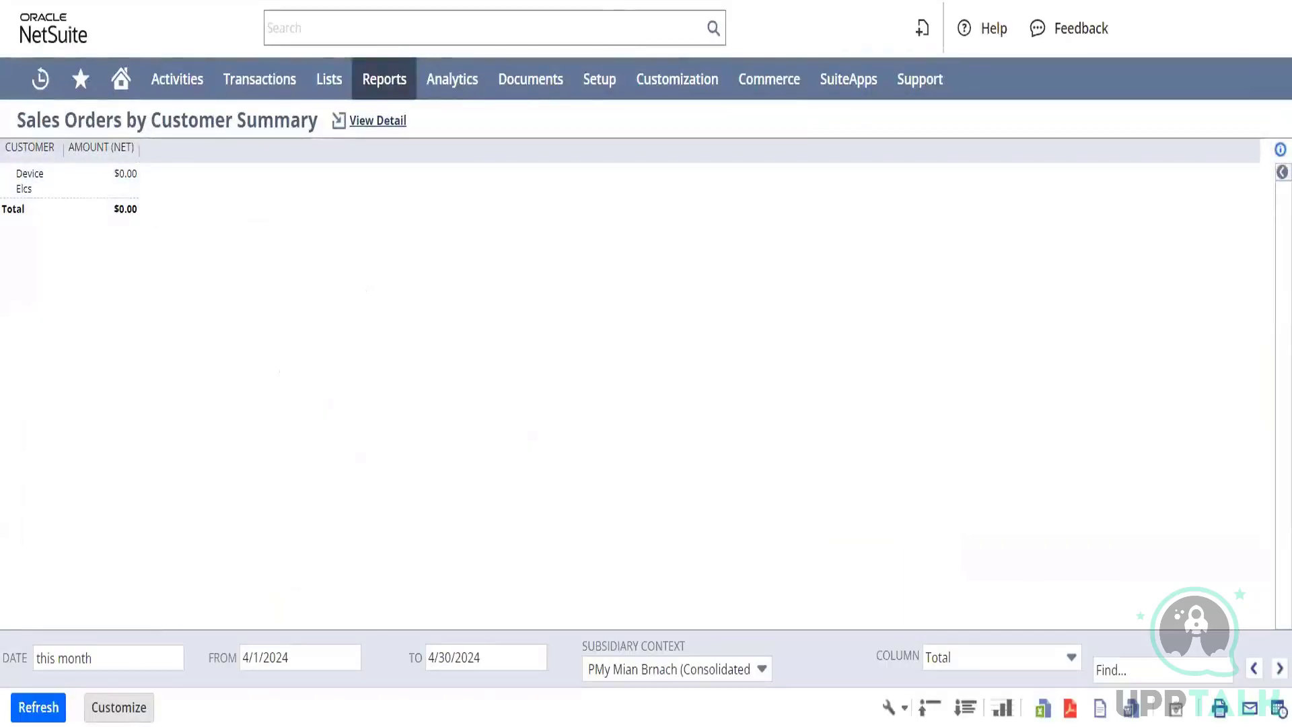
Refresh the Sales Orders by Customer summary and open the detail behind the Device Elcs amount
left_click(44, 720)
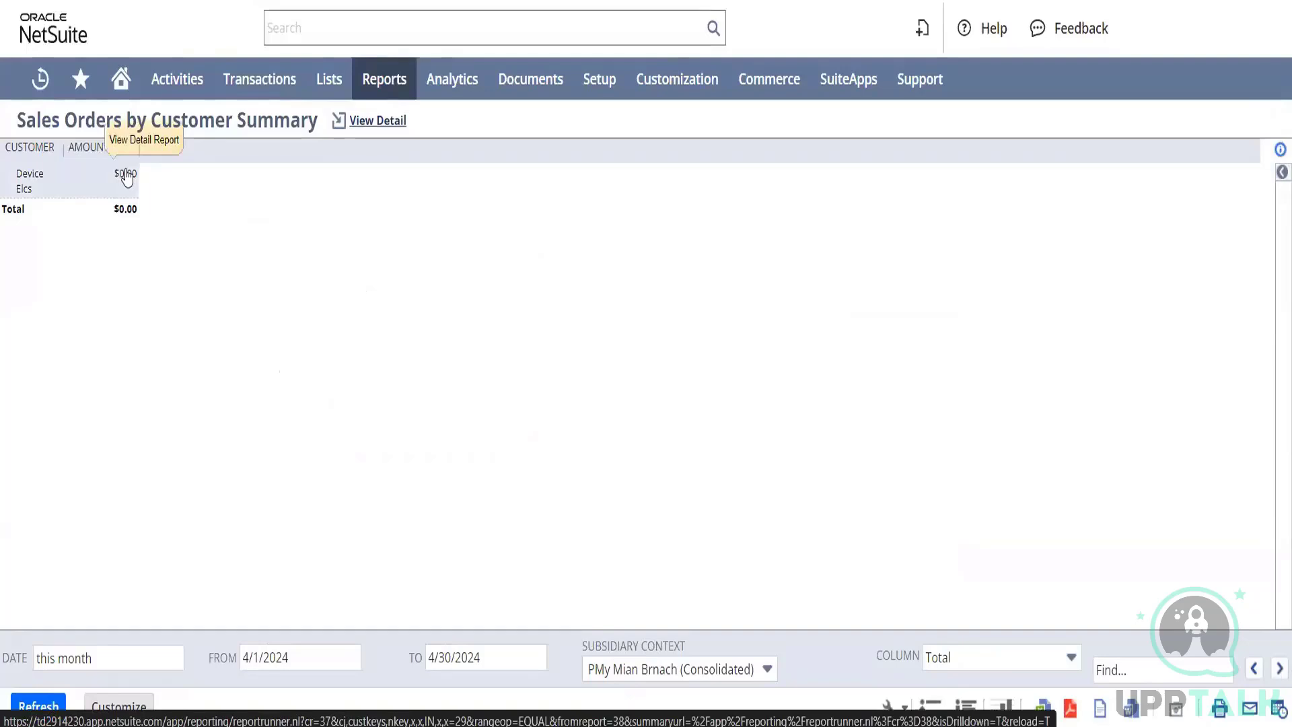
left_click(125, 174)
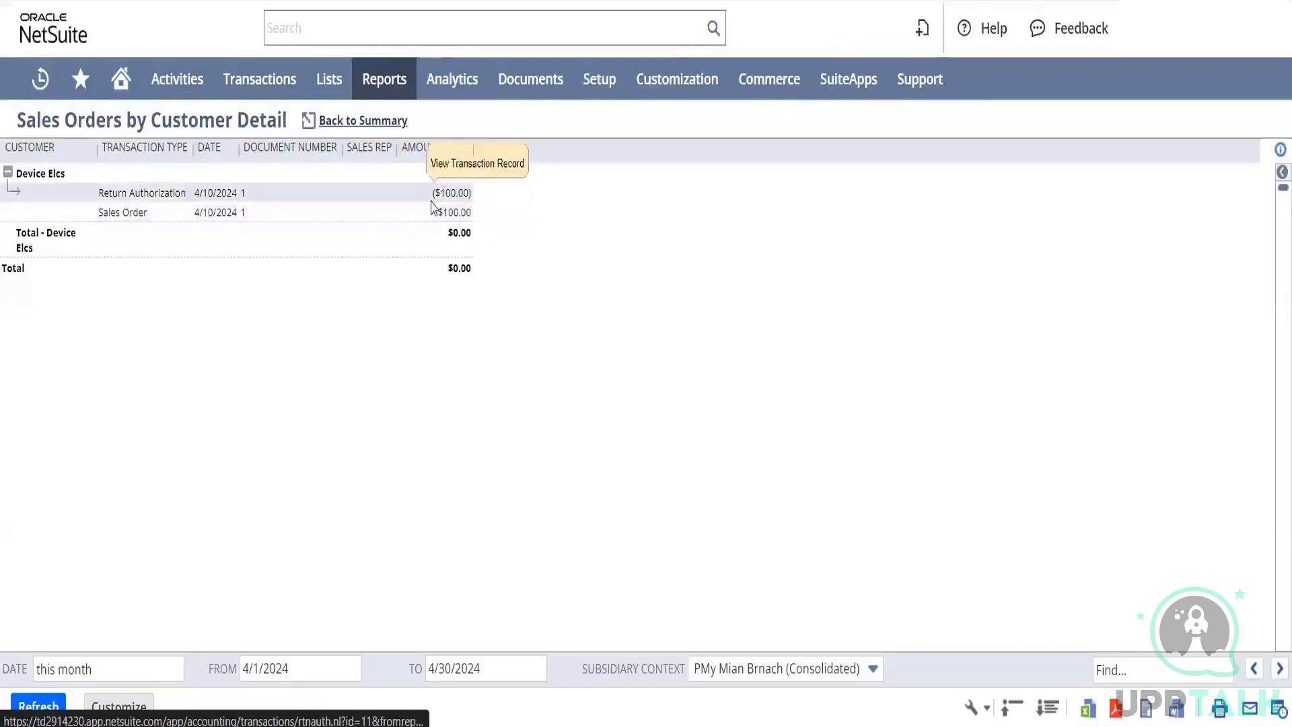
left_click(447, 194)
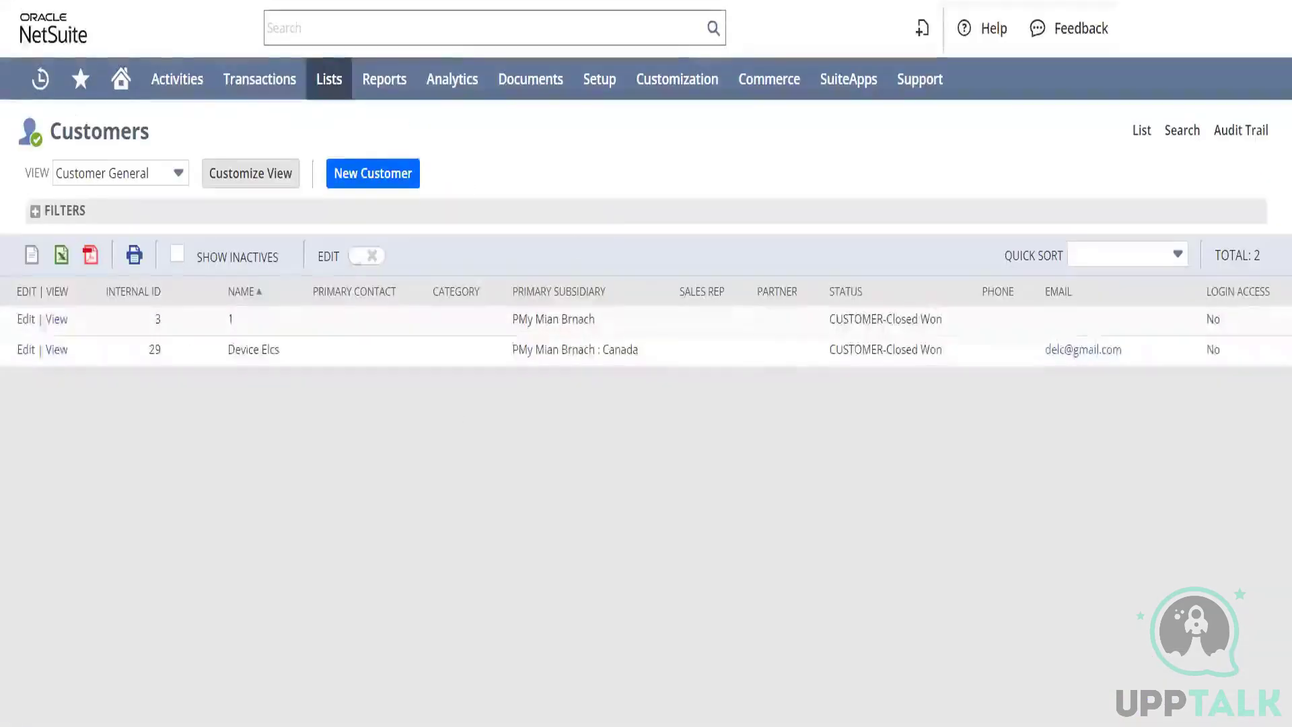
key("ctrl+Tab")
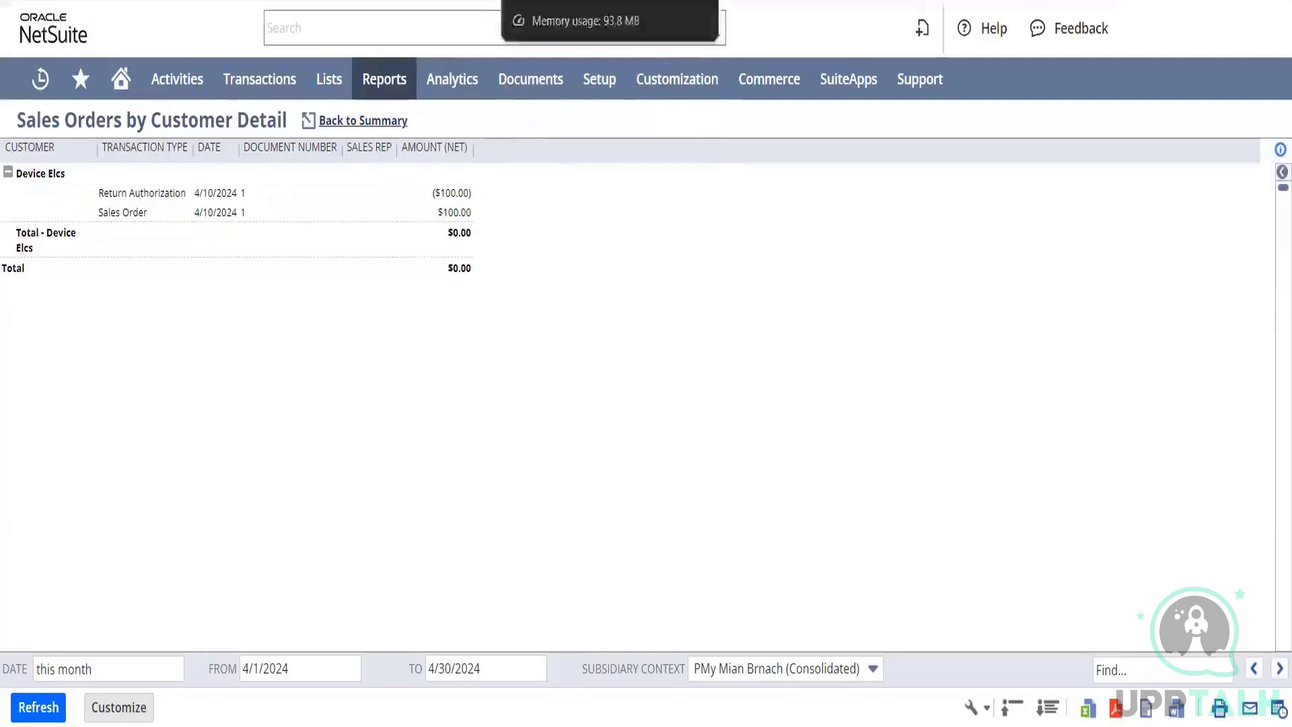
Open the Device Elcs sales order from the detail report, return, and open the return authorization to check its status
left_click(446, 213)
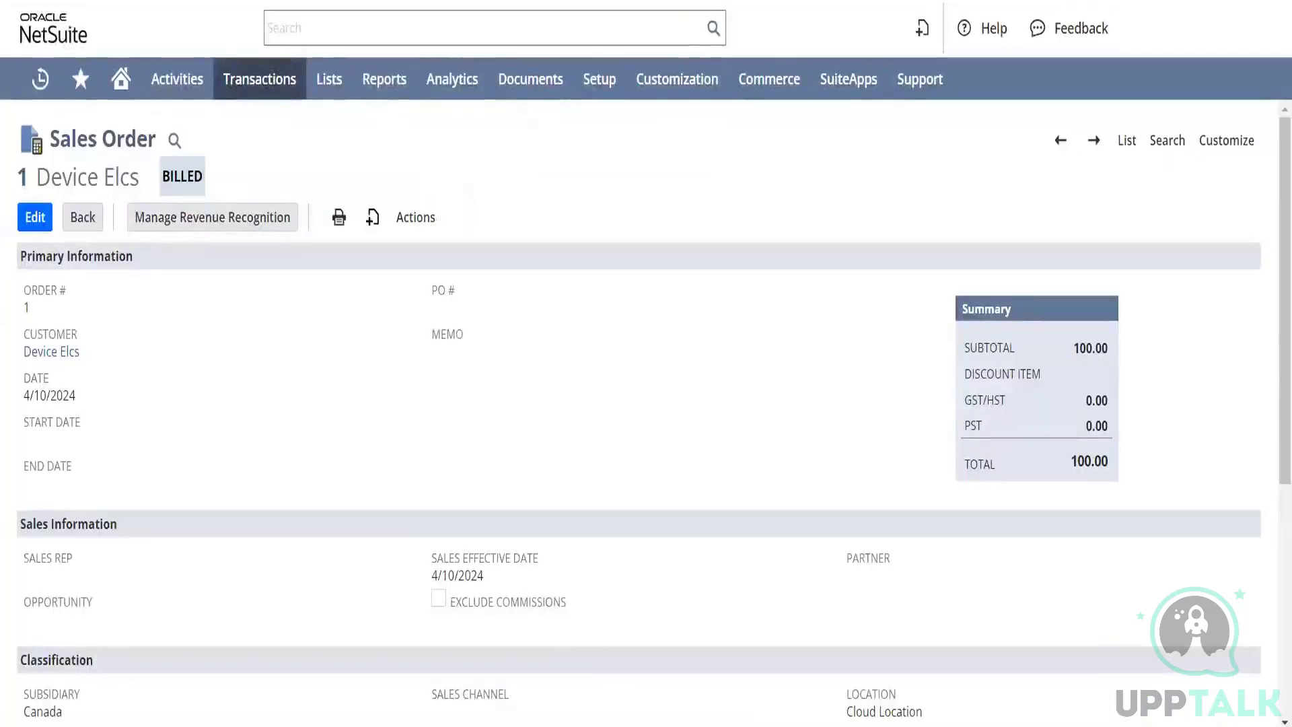
key("alt+Left")
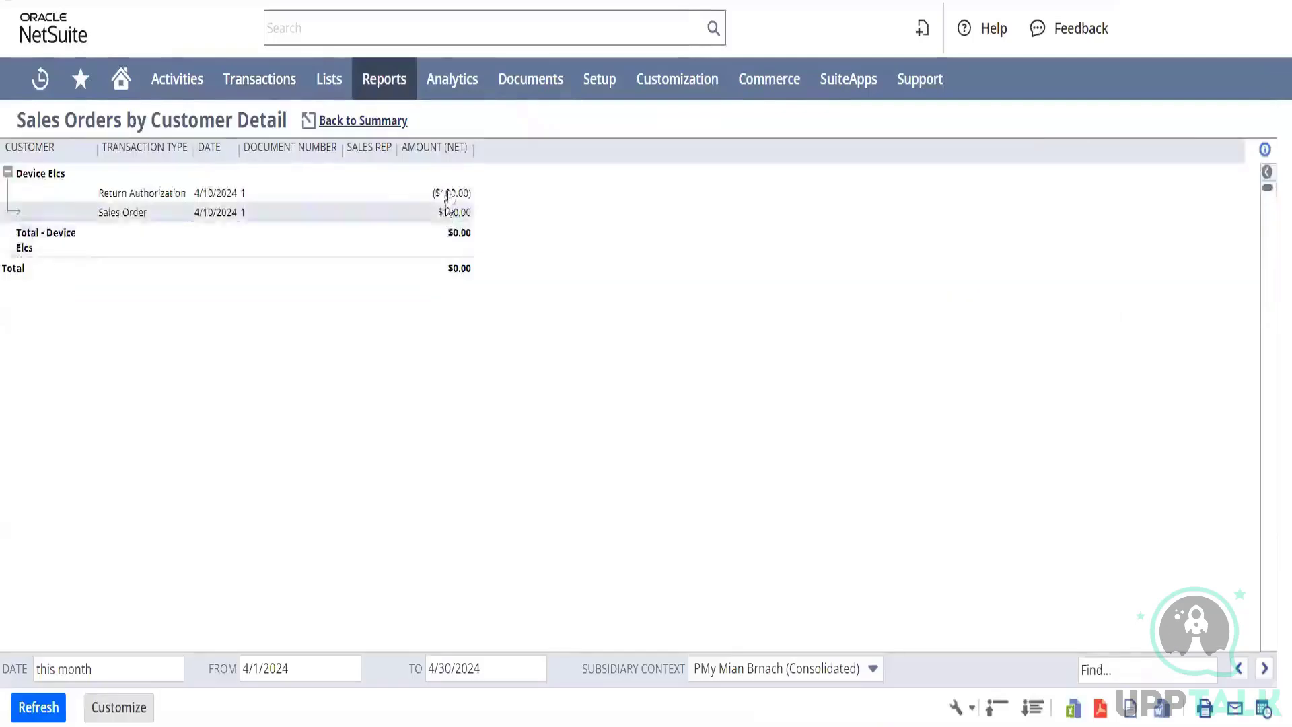
left_click(450, 194)
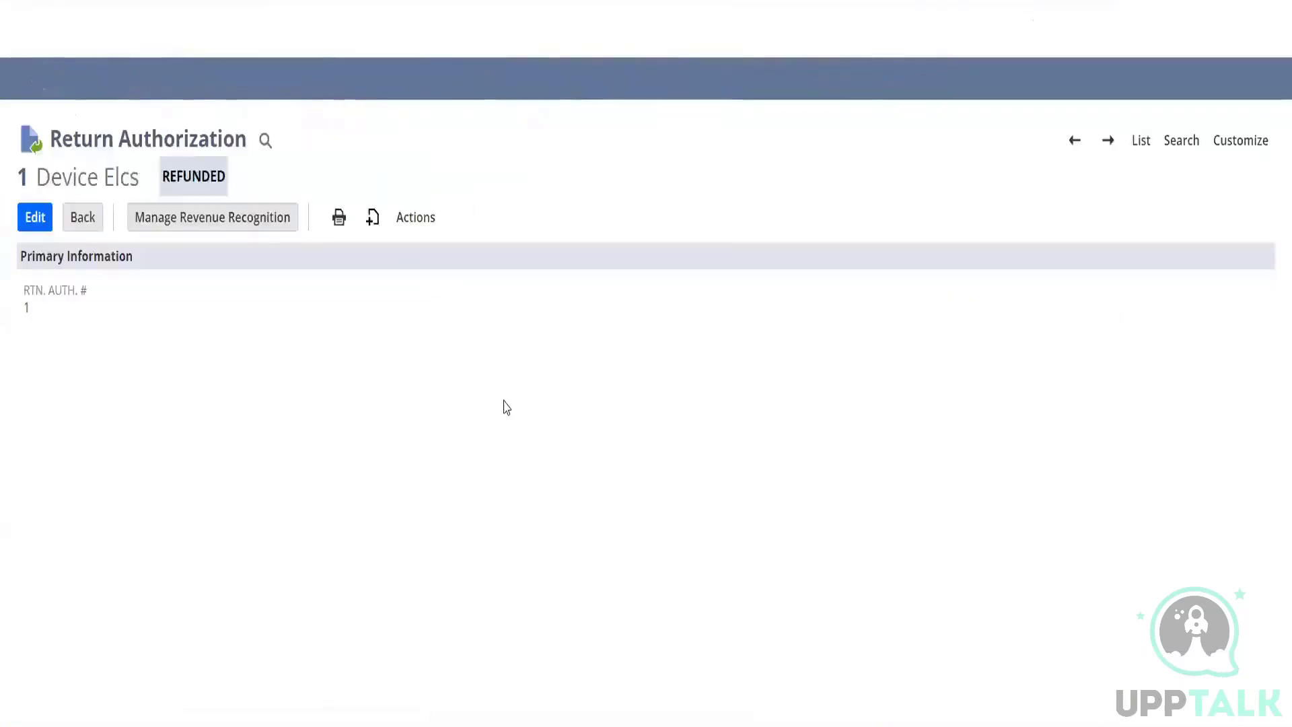
triple_click(208, 167)
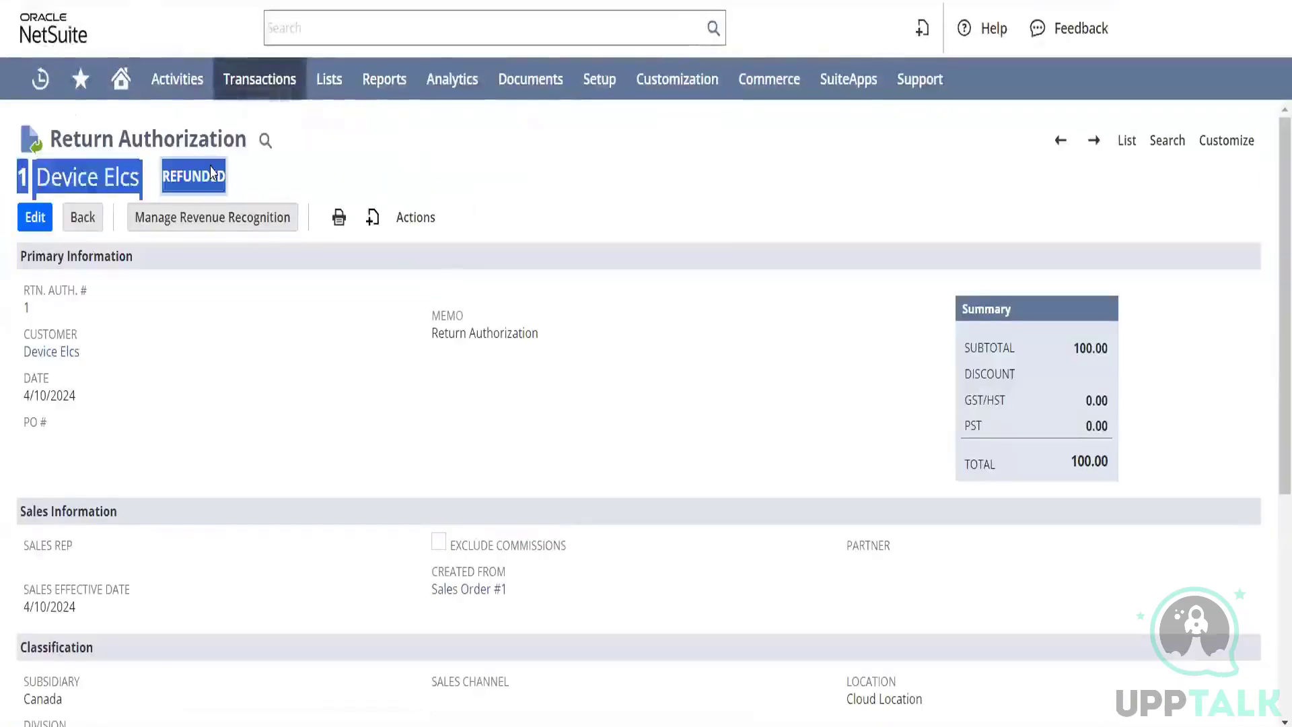
left_click(256, 439)
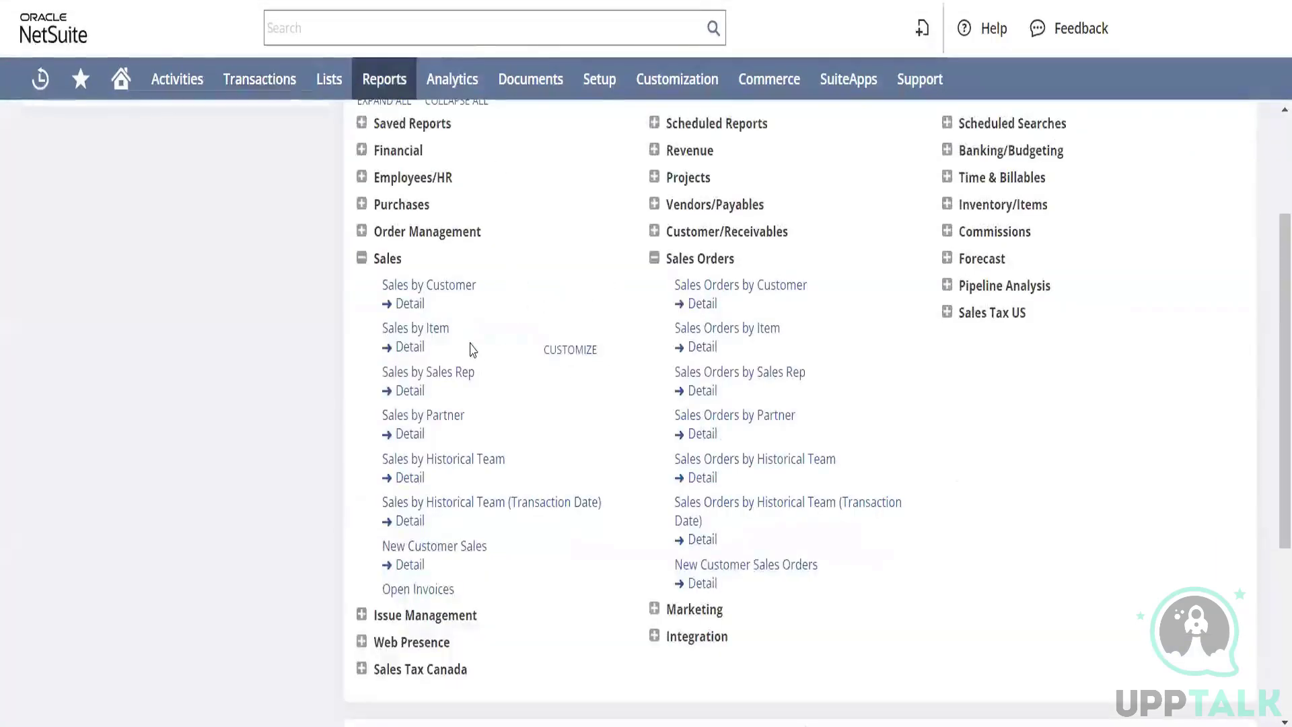
Expand the Order Management reports and open Open Return Authorizations and Return Authorizations Register in separate tabs
left_click(361, 233)
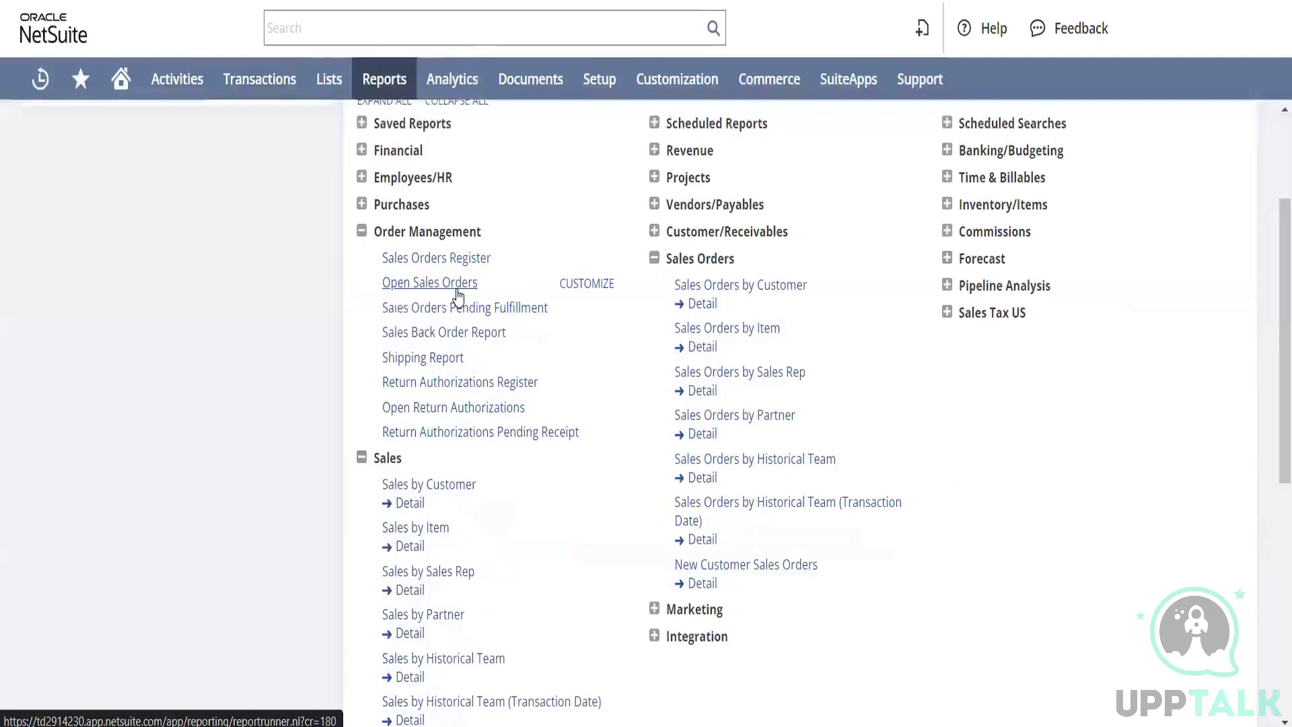
right_click(496, 417)
left_click(522, 426)
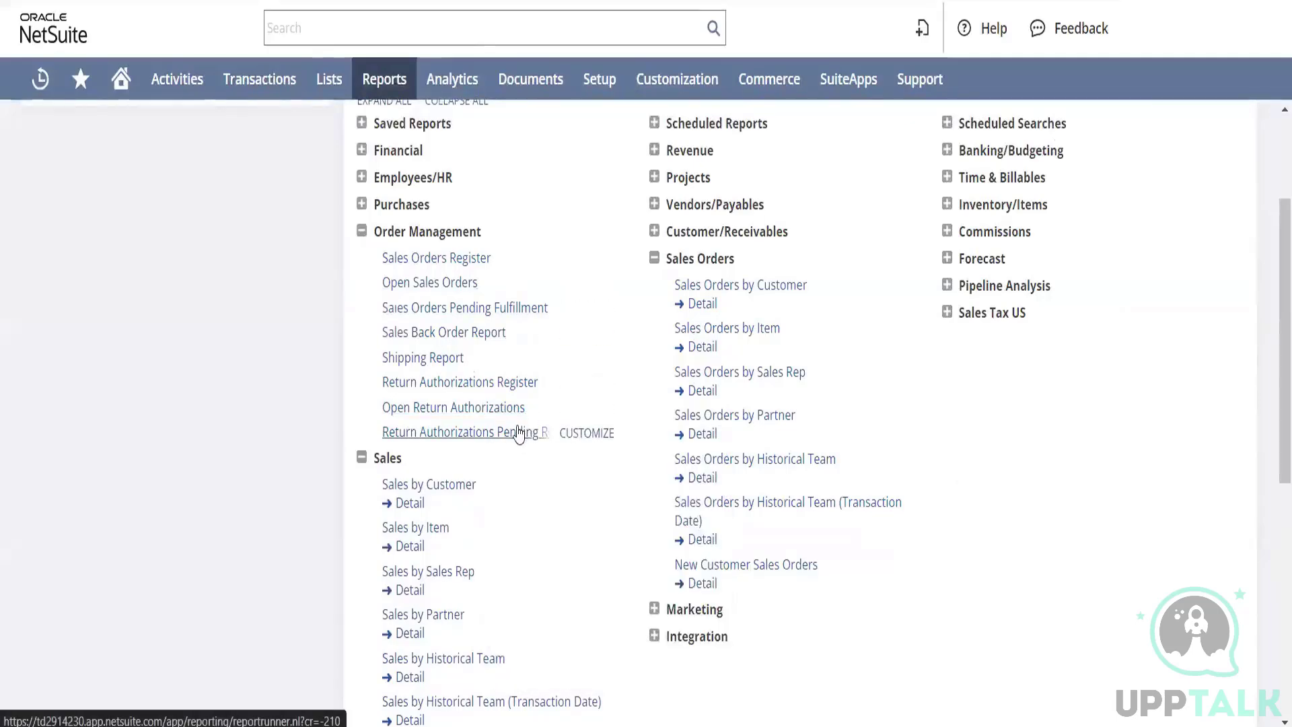
right_click(501, 384)
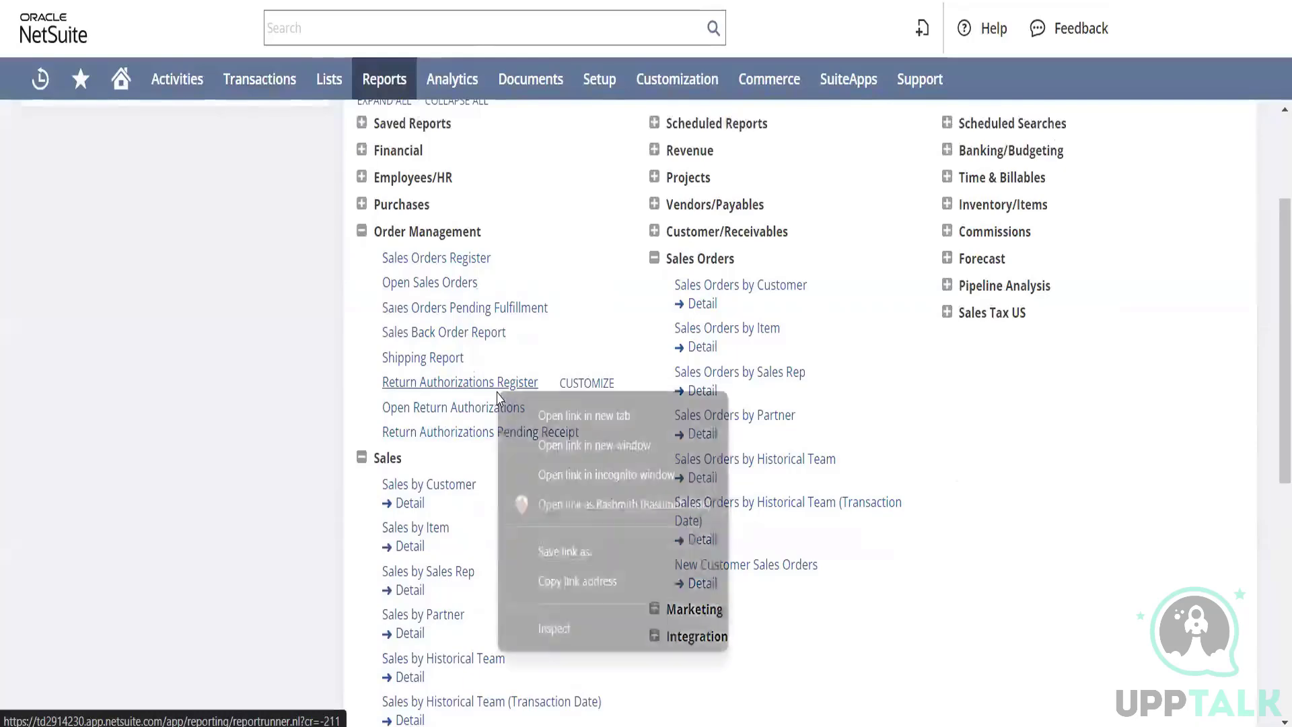
left_click(517, 416)
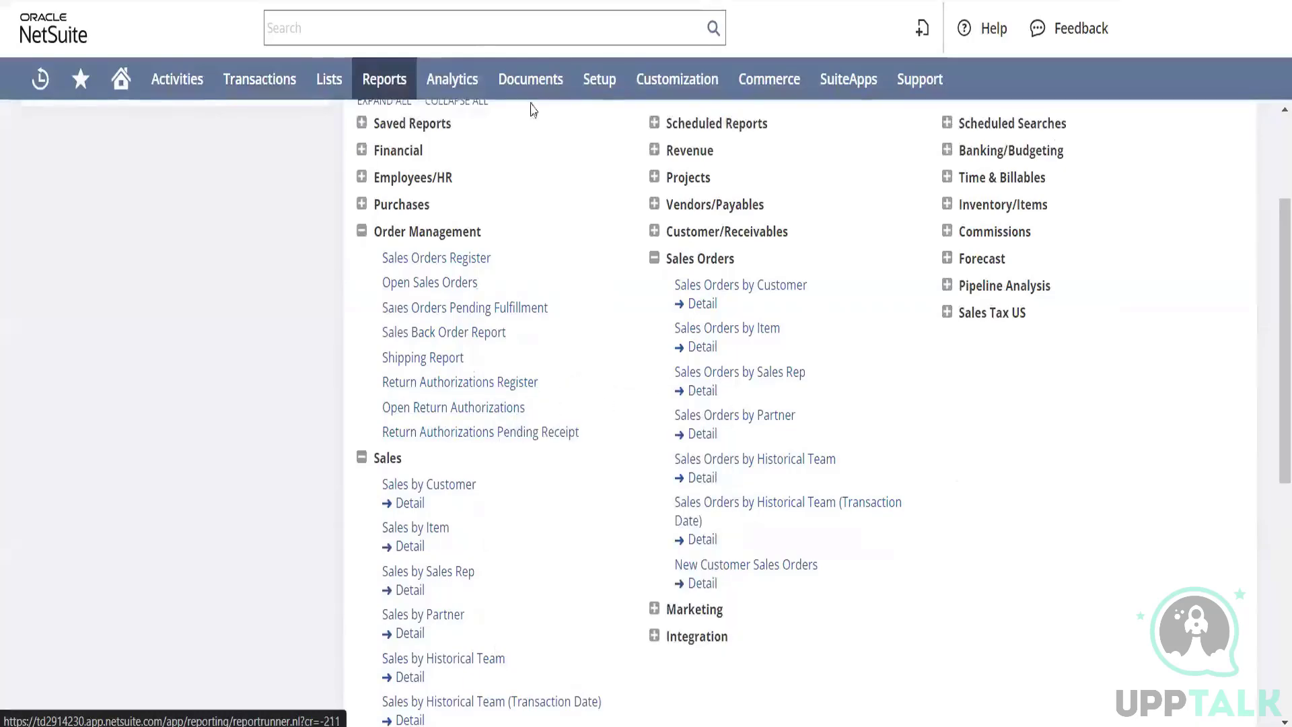
View the opened return authorization reports, go back to the reports overview and collapse the Order Management category
key("ctrl+Tab")
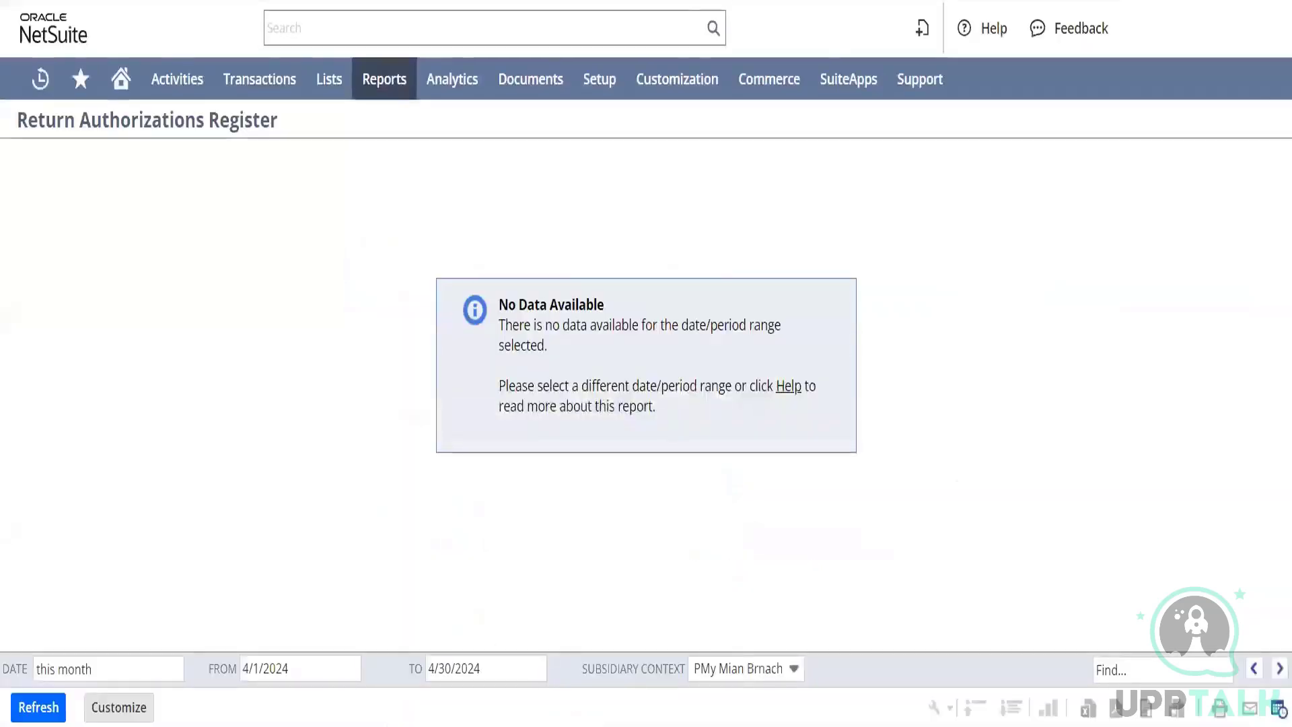
key("ctrl+Tab")
key("ctrl+shift+Tab")
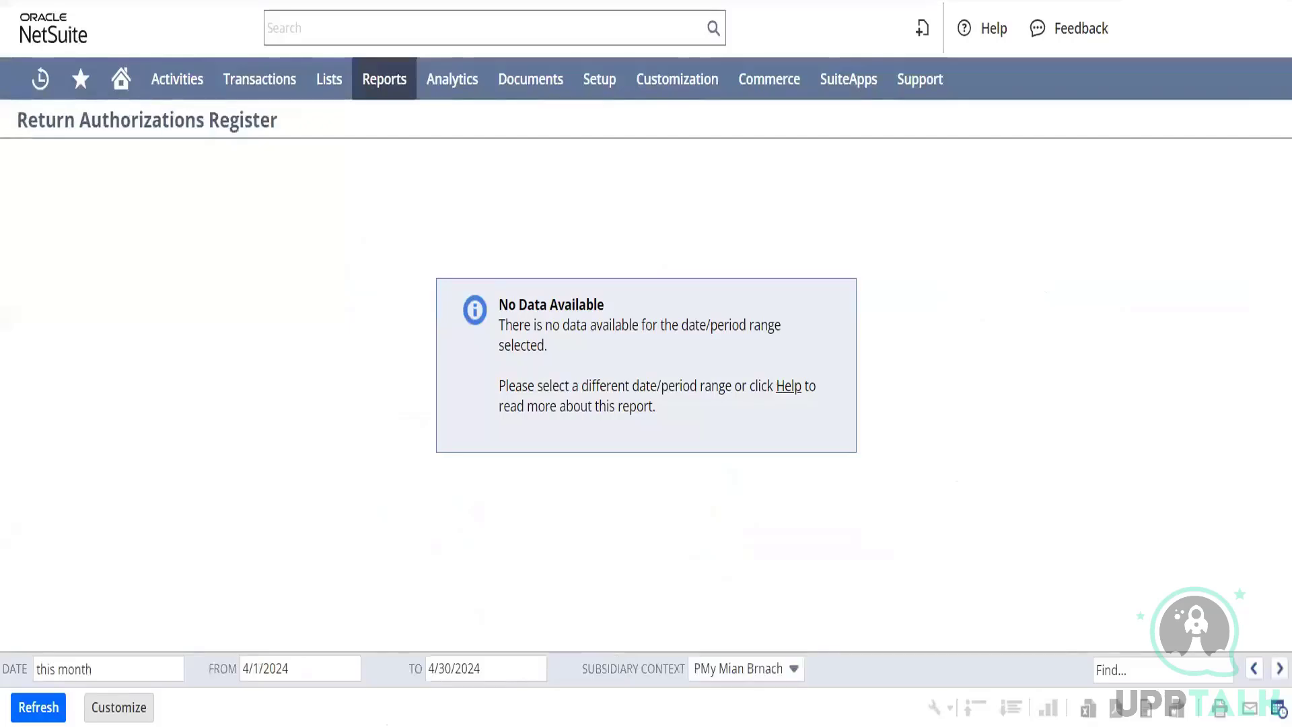
key("ctrl+shift+Tab")
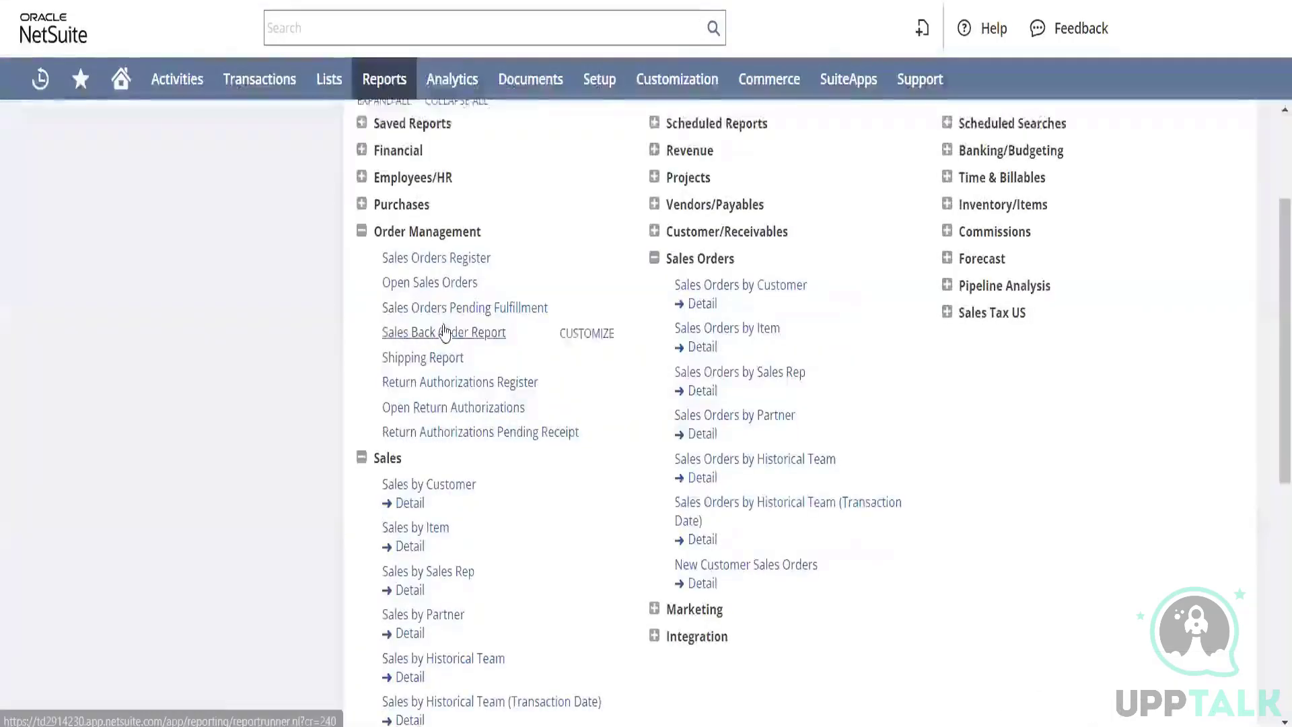
left_click(362, 233)
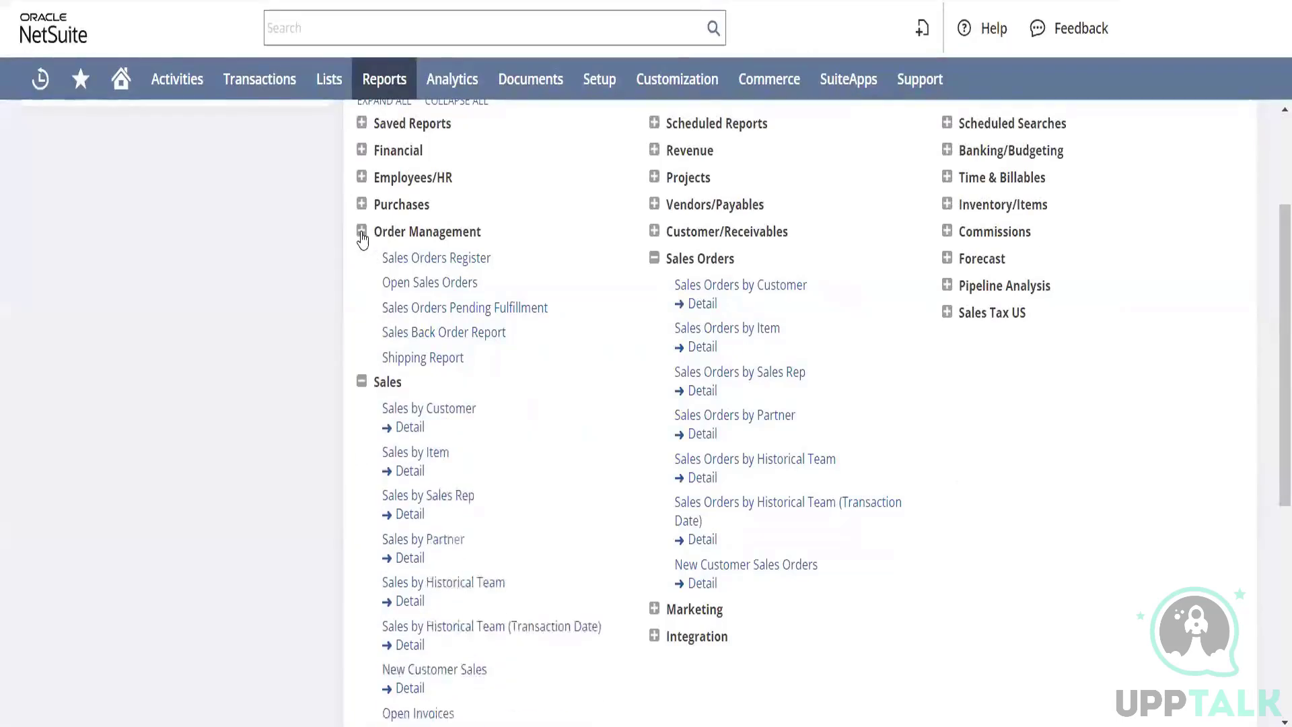
Look through the Customer/Receivables reports, and collapse the Customer/Receivables, Sales and Sales Orders categories
left_click(654, 232)
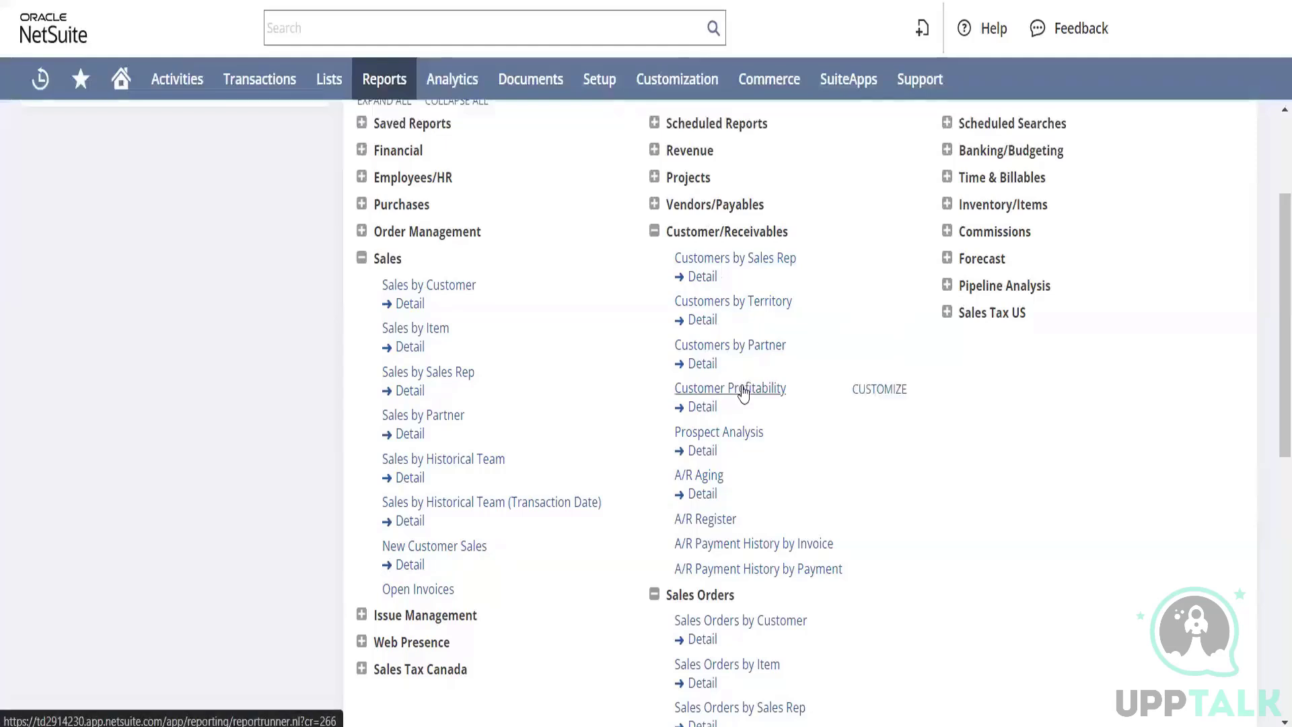
left_click(656, 232)
left_click(361, 258)
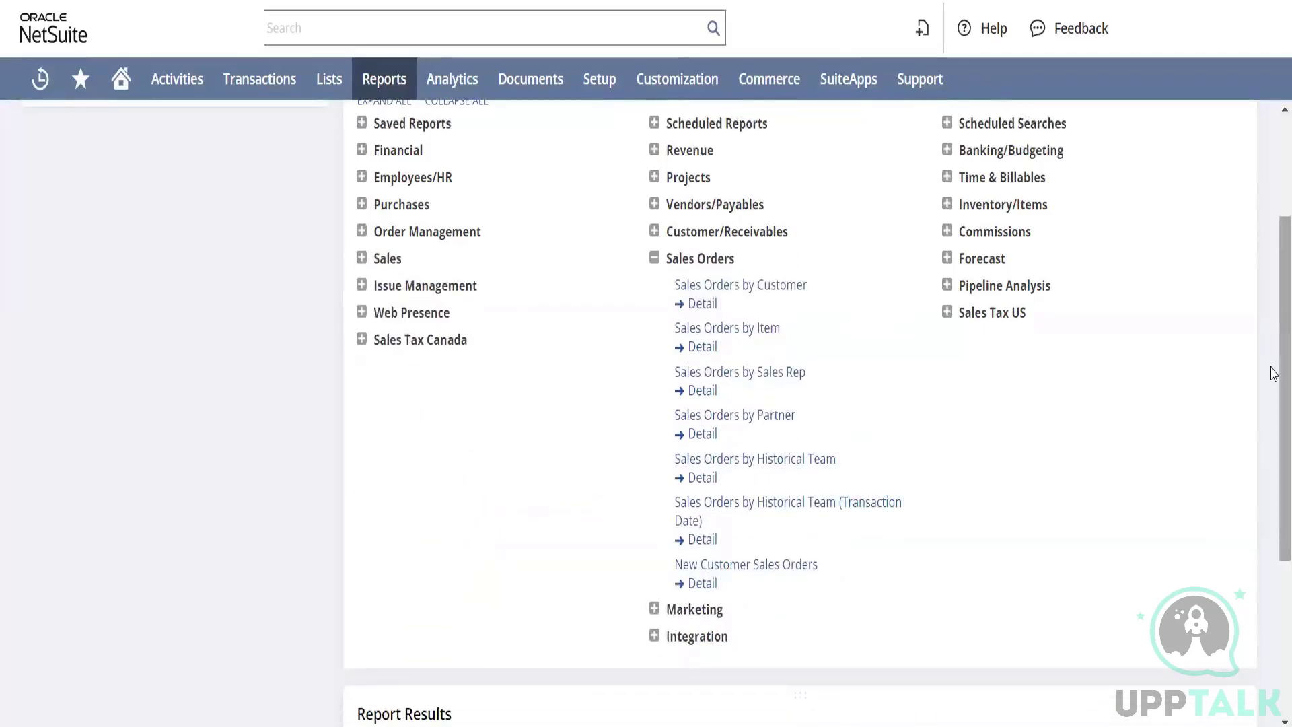
scroll(1273, 373, "up", 1)
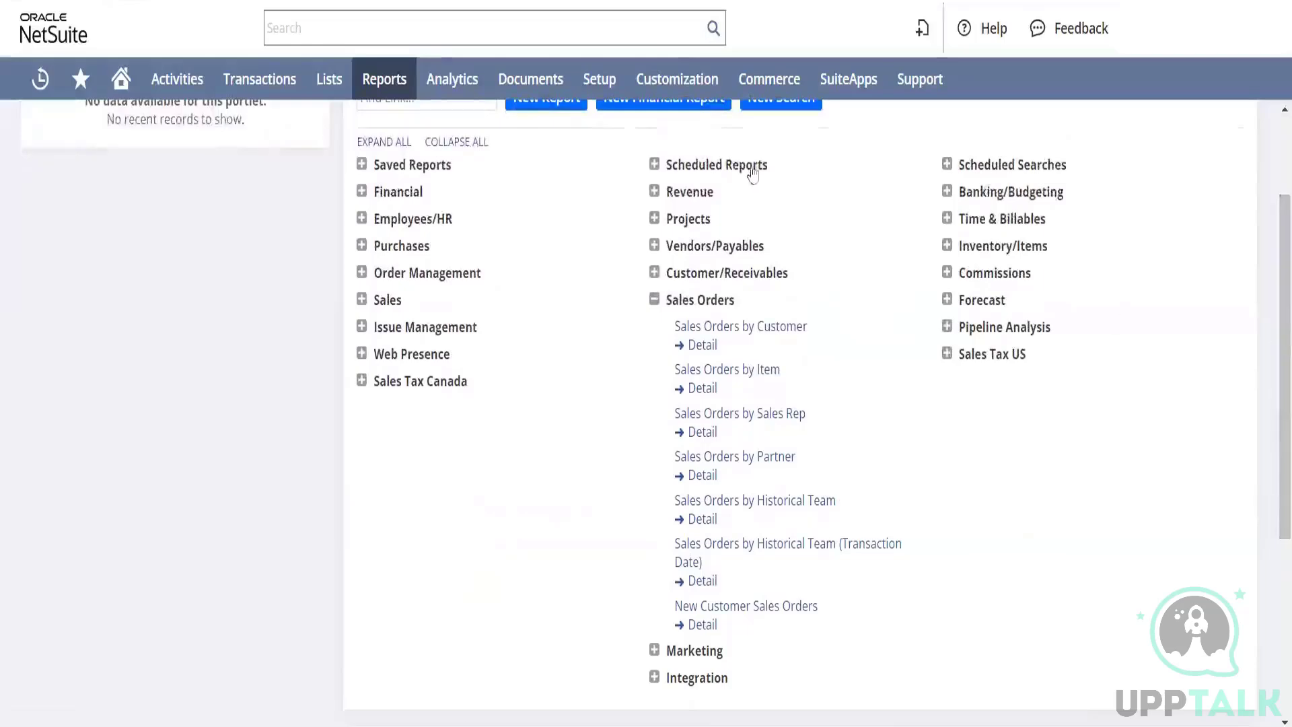
left_click(656, 302)
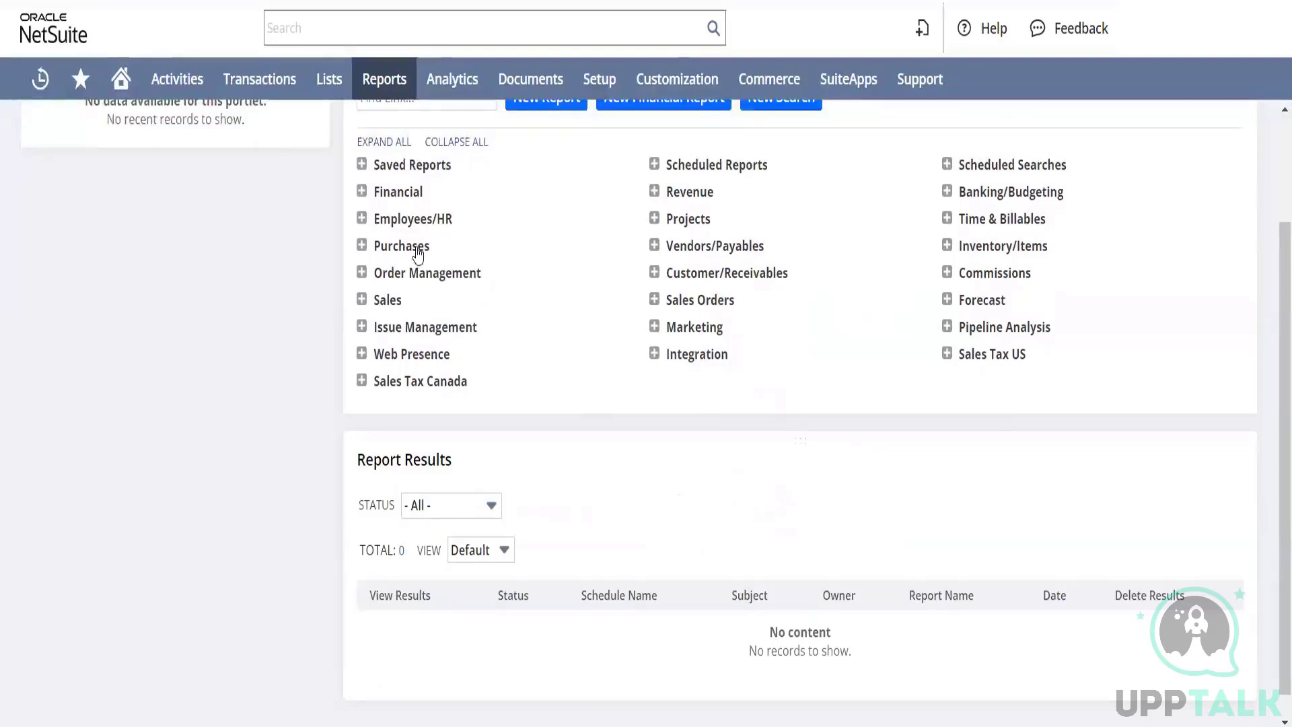
Look through the Purchases and Vendors/Payables report lists and collapse both categories
left_click(363, 247)
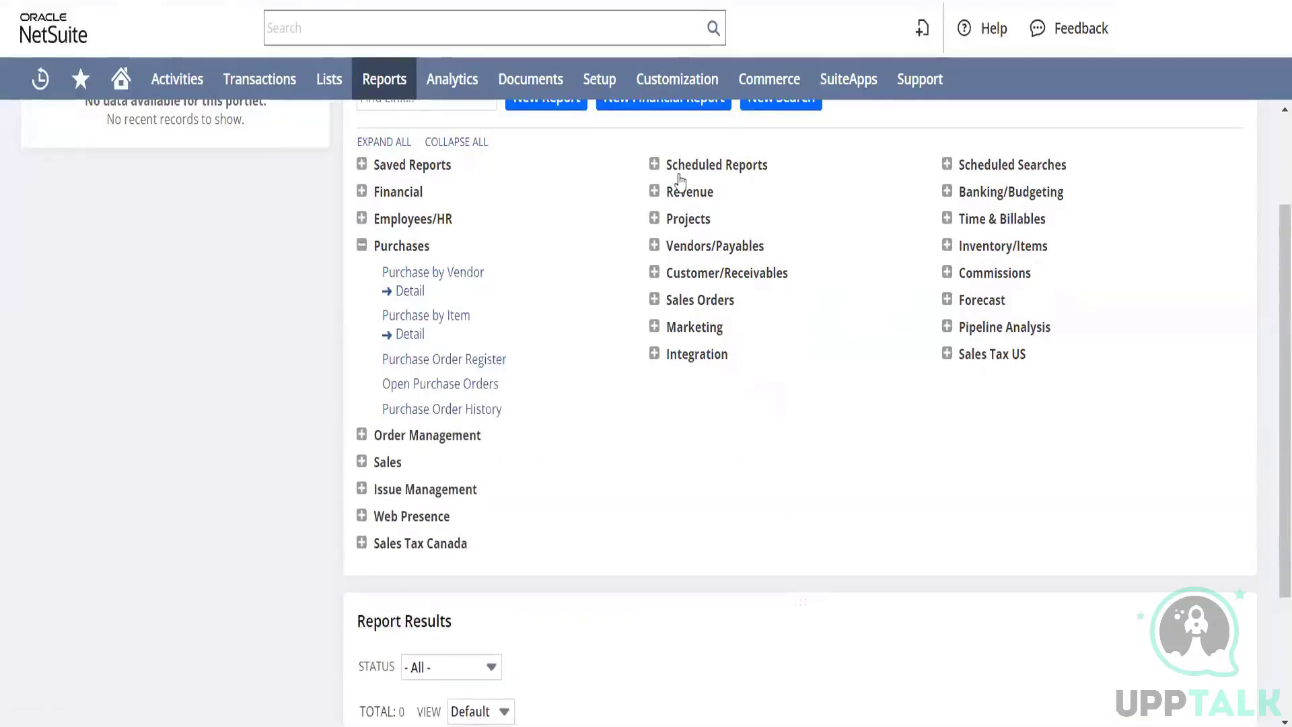
left_click(655, 246)
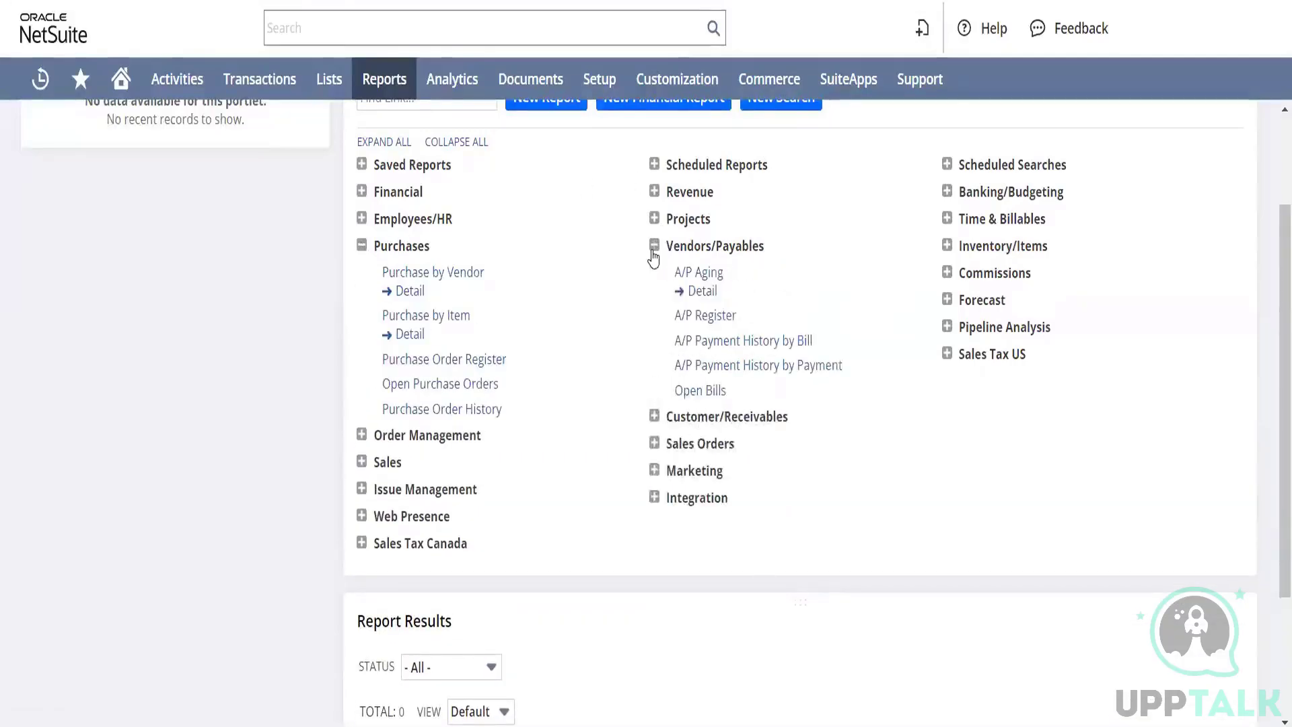
left_click(654, 246)
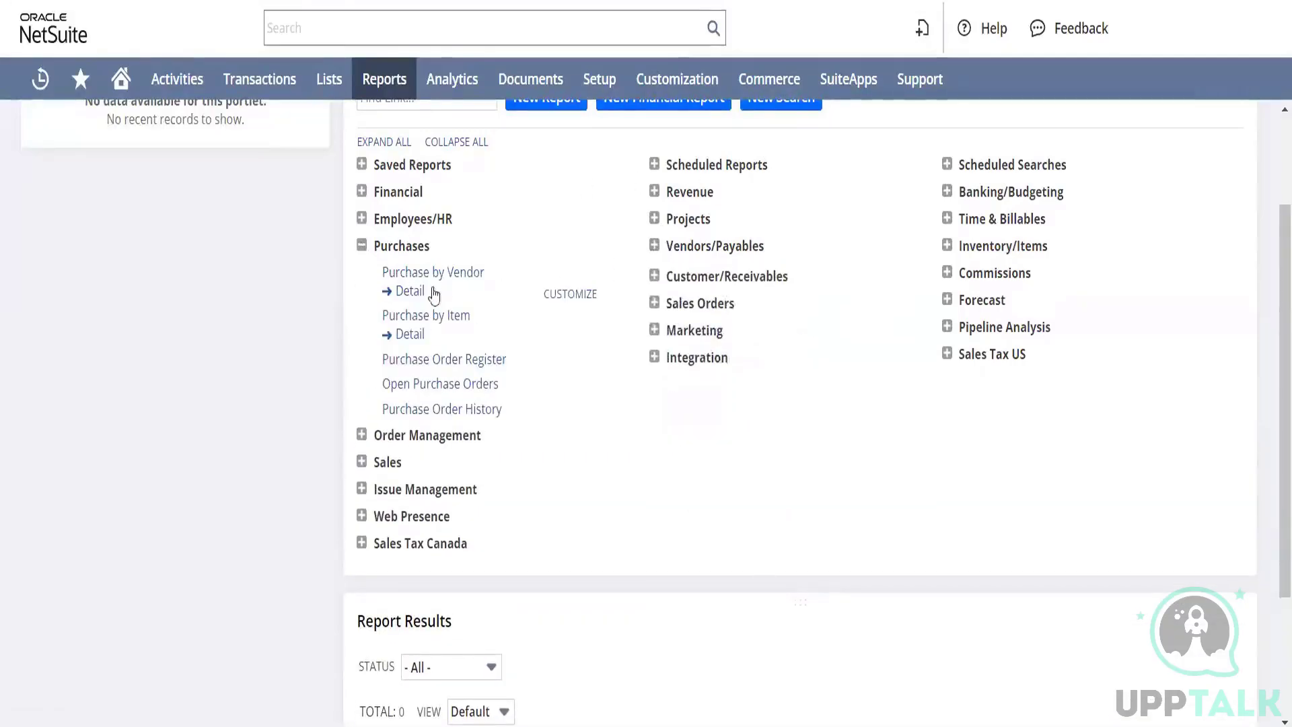
left_click(361, 246)
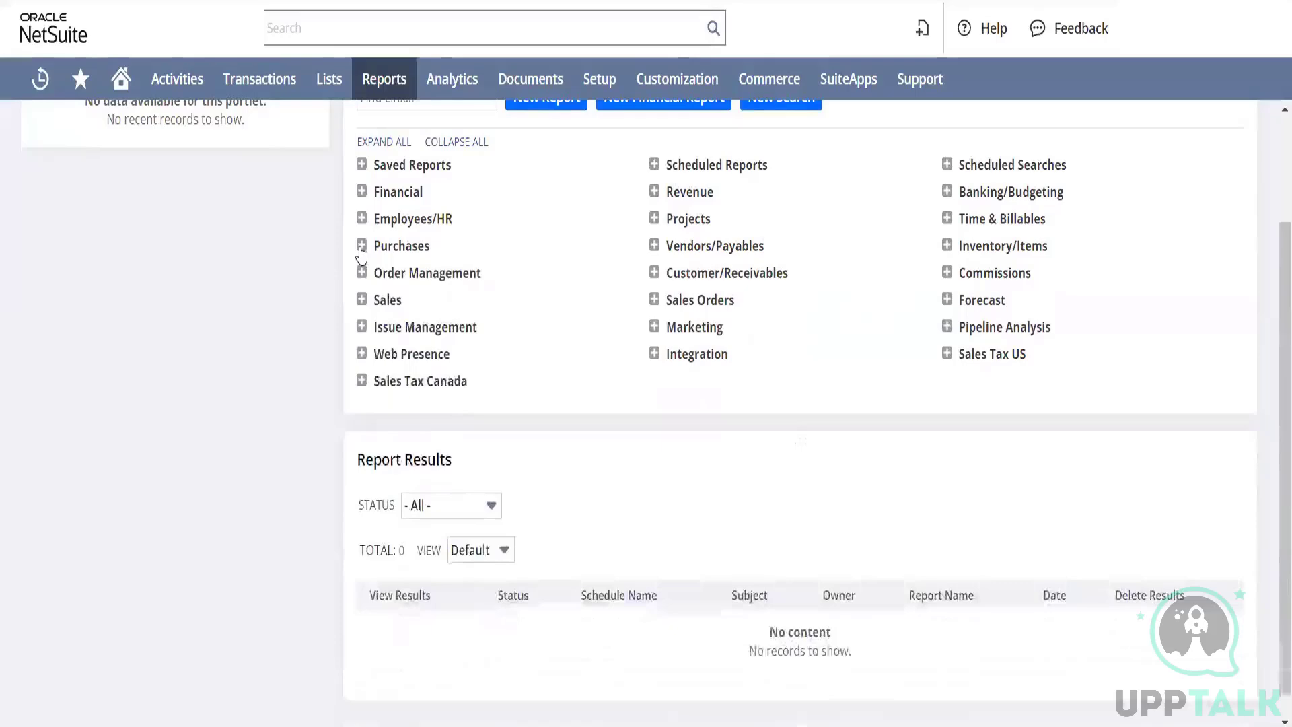
Expand the Sales and Sales Orders report categories again
left_click(362, 300)
left_click(655, 300)
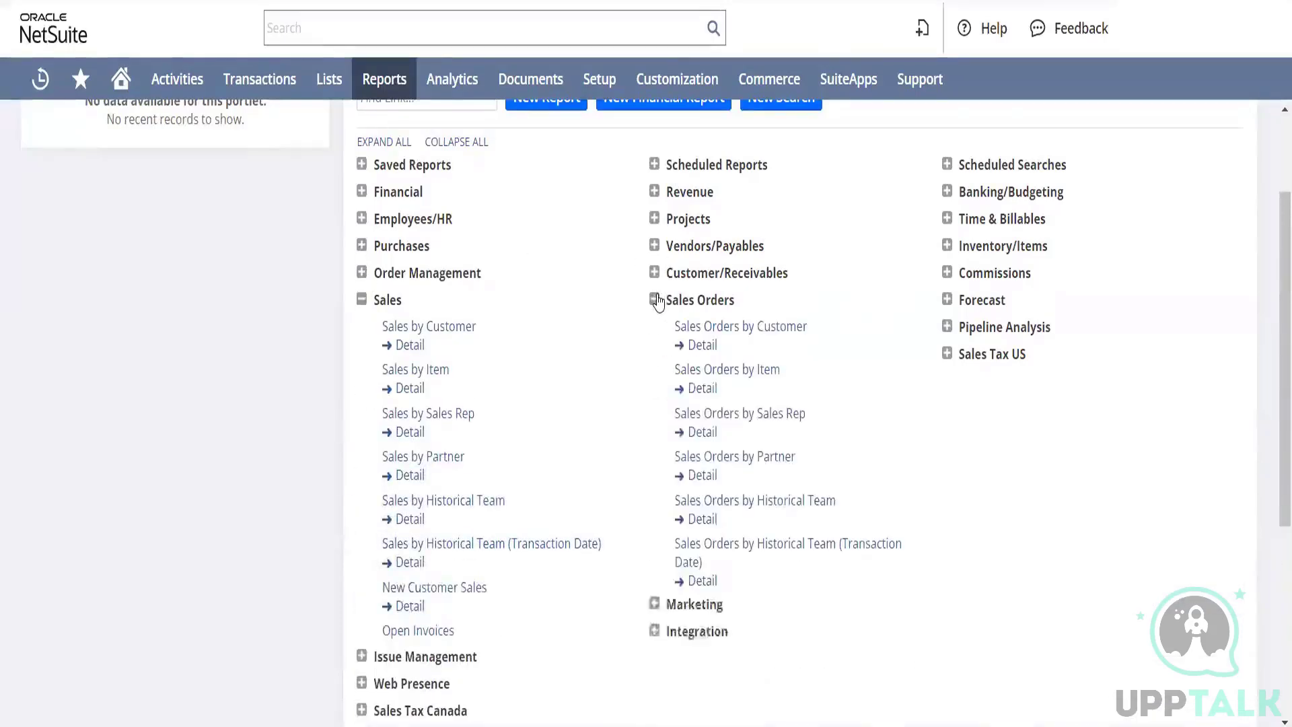
Look through the Customer/Receivables and Order Management report lists, and collapse these, Sales Orders and Sales
left_click(655, 300)
left_click(655, 273)
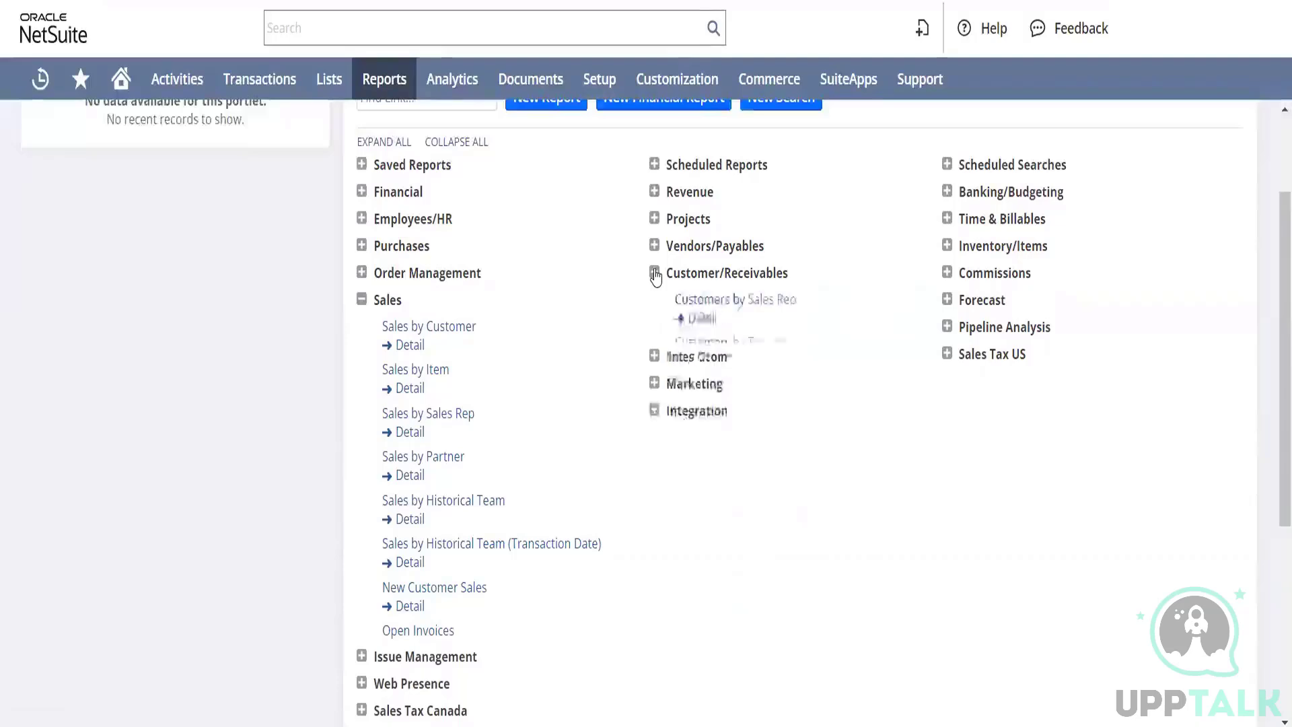
left_click(362, 273)
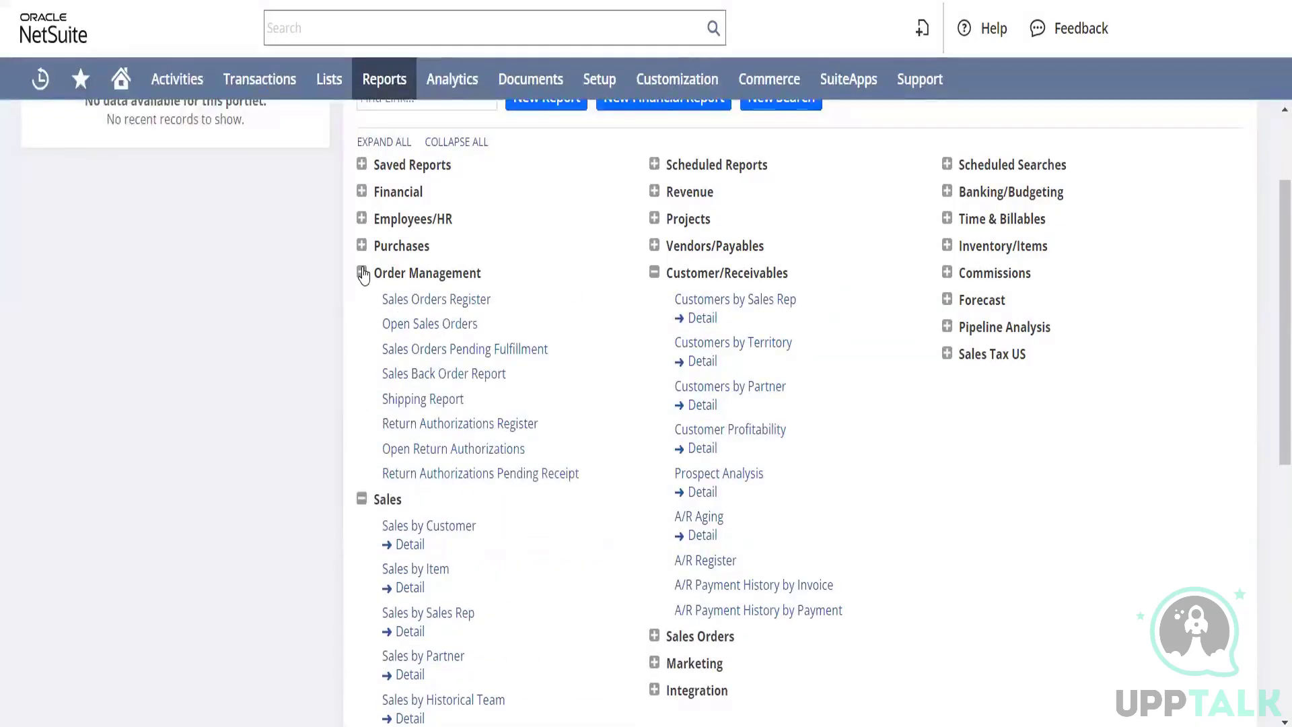
left_click(362, 273)
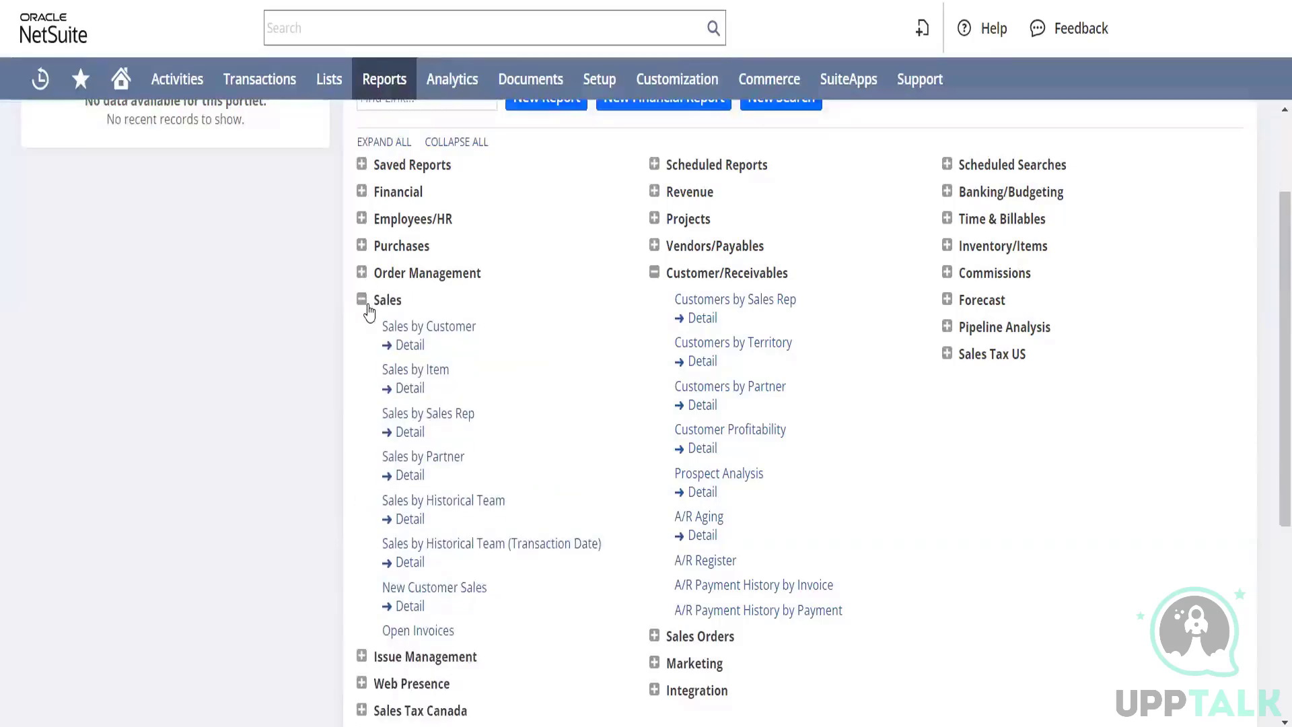
left_click(366, 303)
left_click(656, 274)
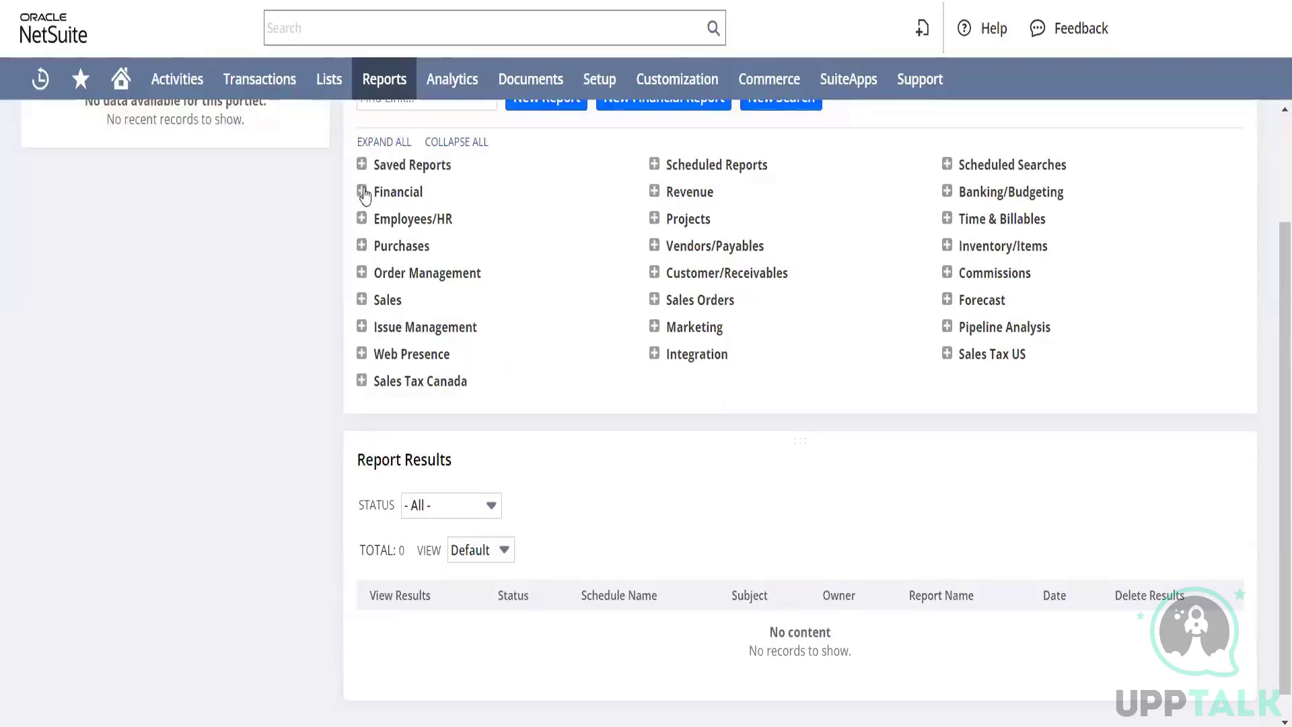
Look through the reports in the Financial category and collapse it again
left_click(362, 192)
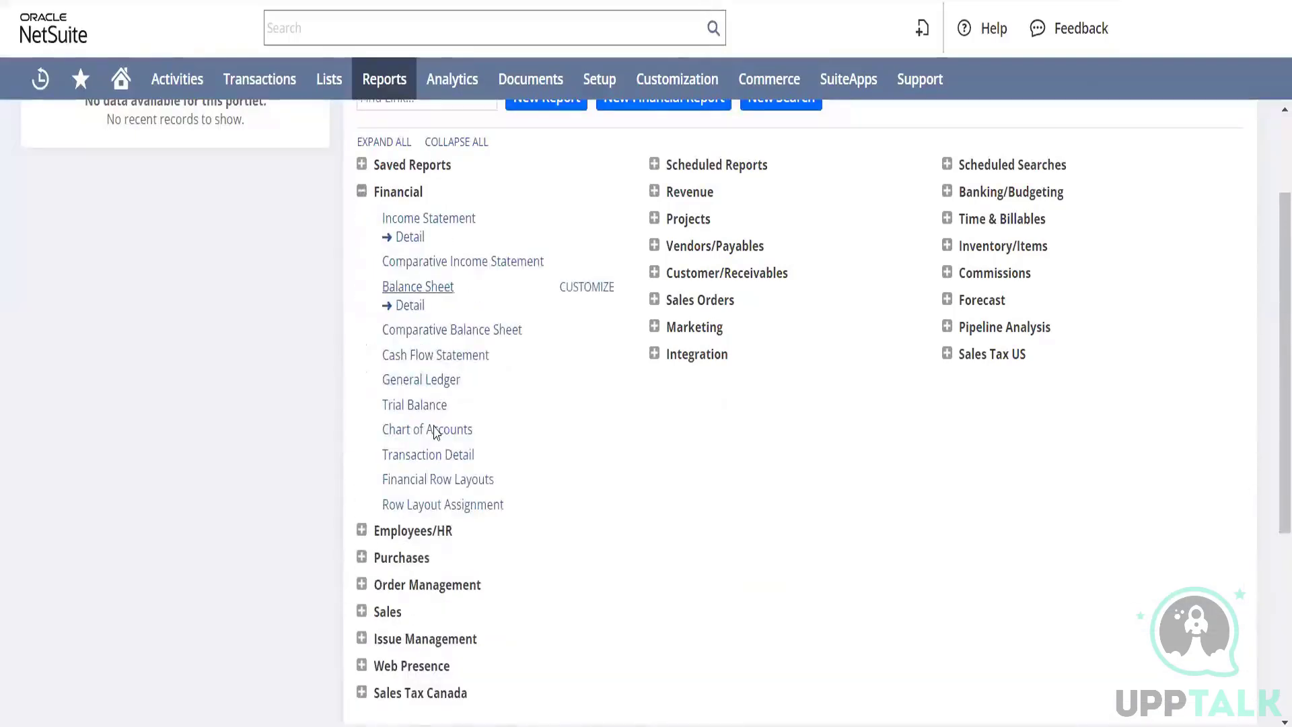
left_click(371, 220)
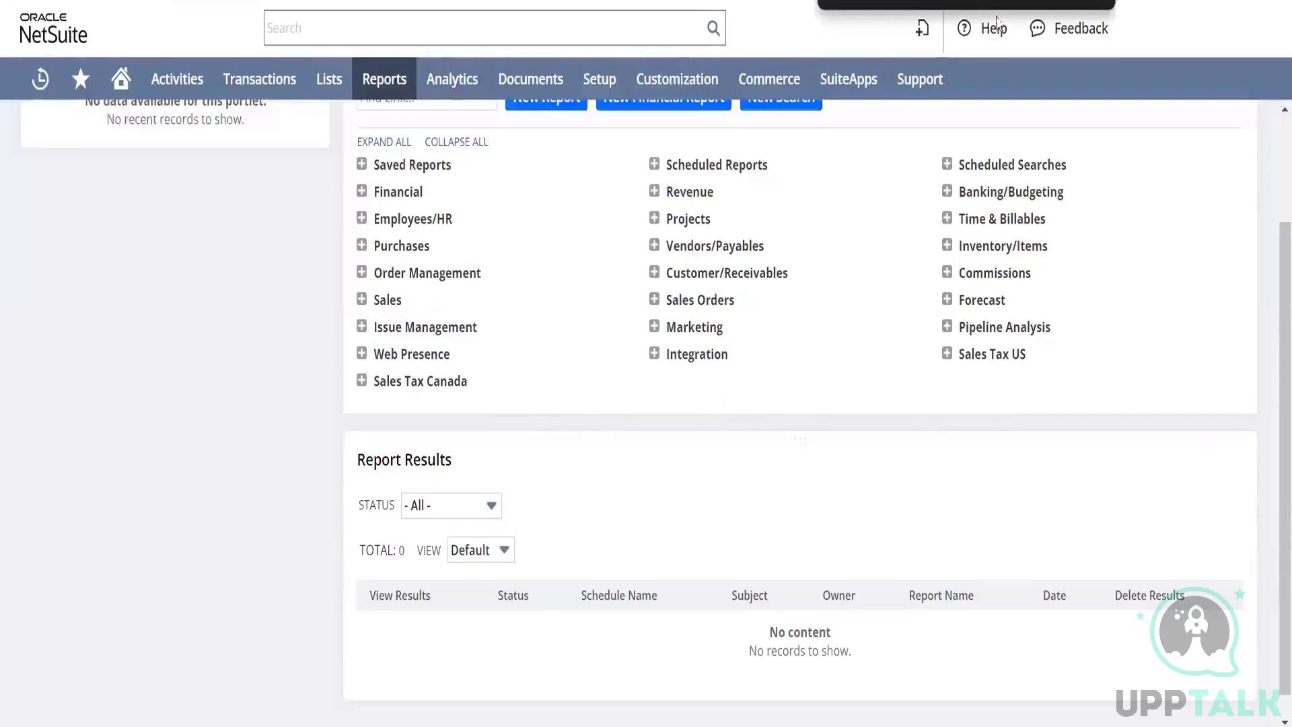
left_click(1095, 1)
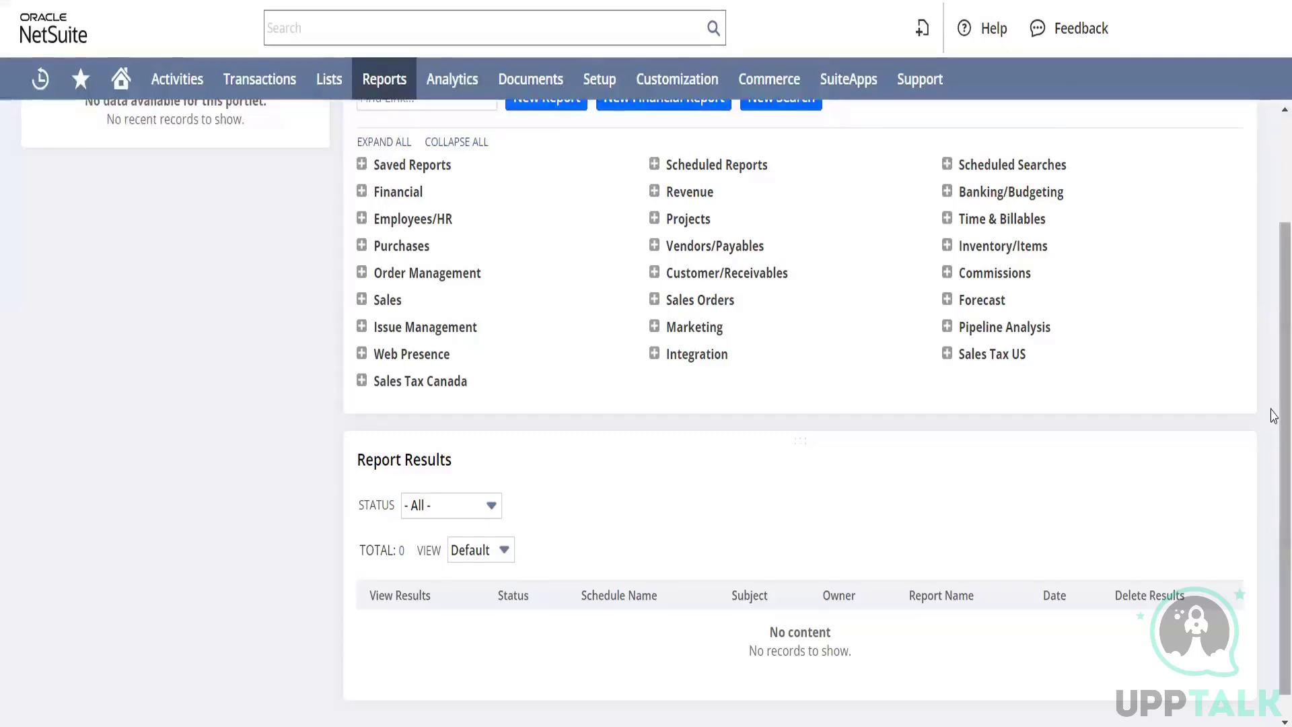
left_click_drag(1274, 415, 1264, 311)
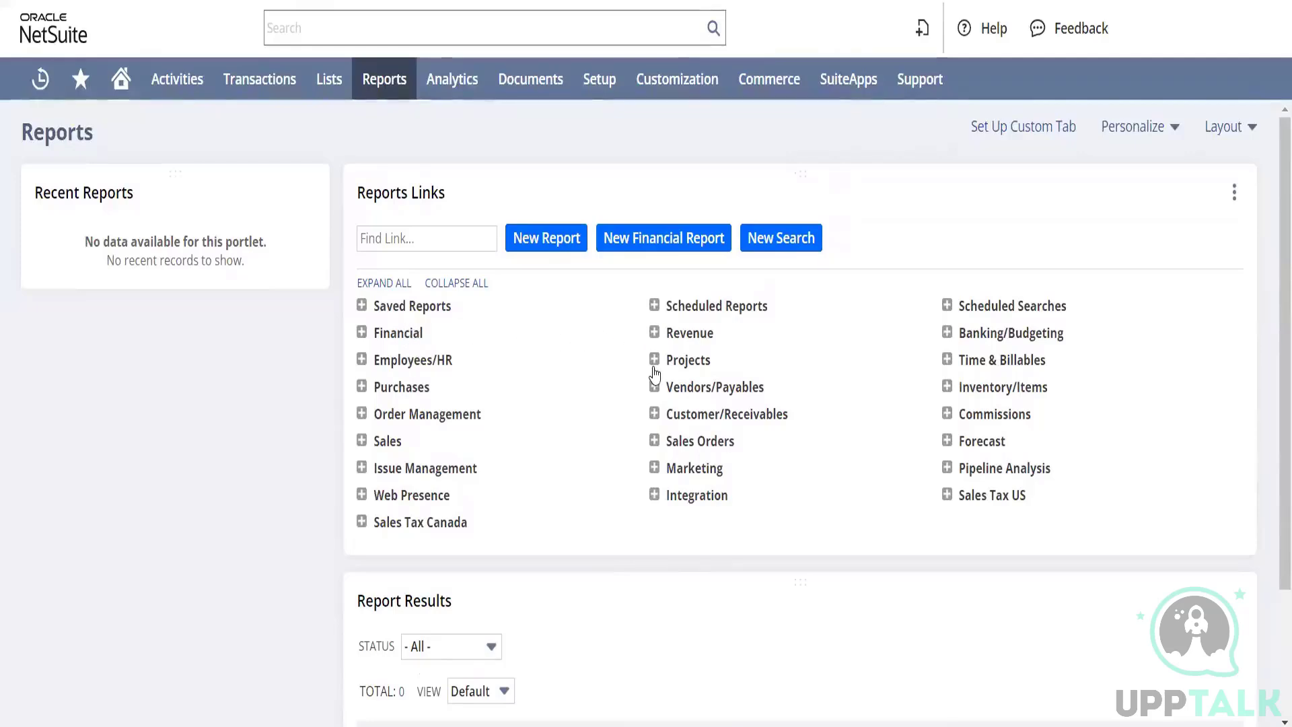
Look through the Marketing and Issue Management report lists and collapse both categories
left_click(655, 469)
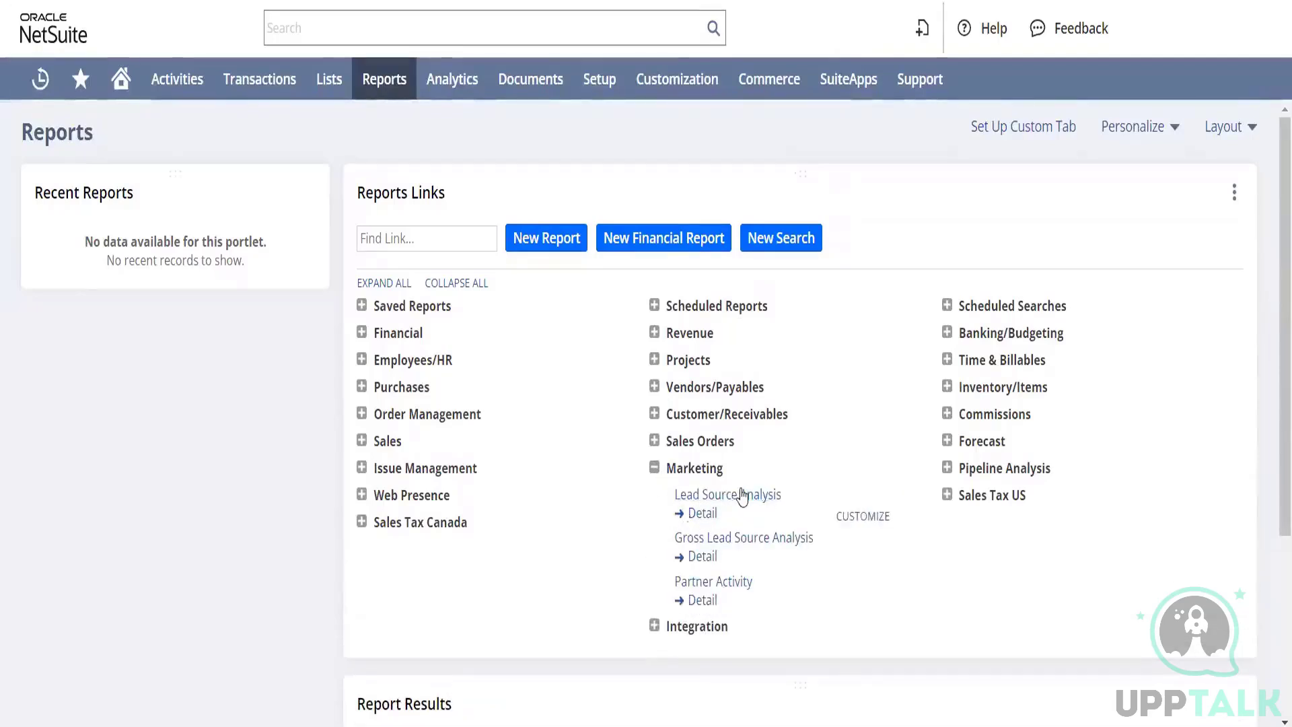
left_click(655, 469)
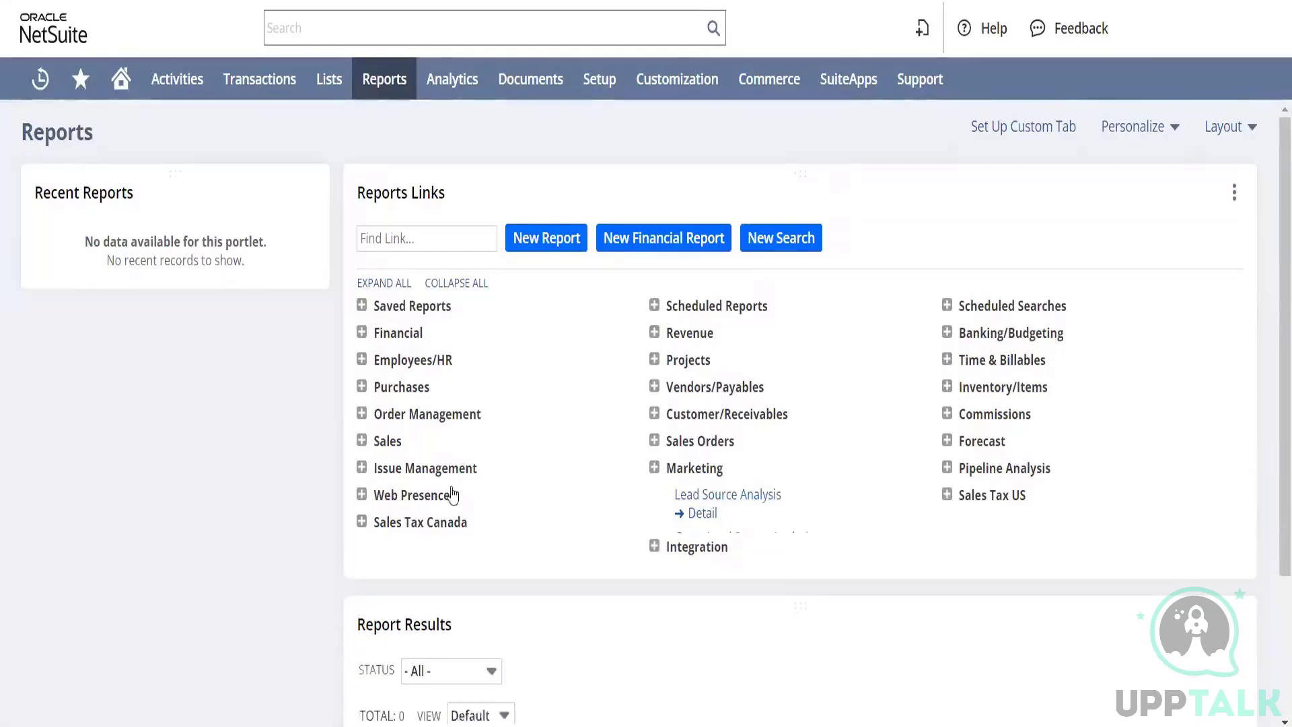
left_click(362, 469)
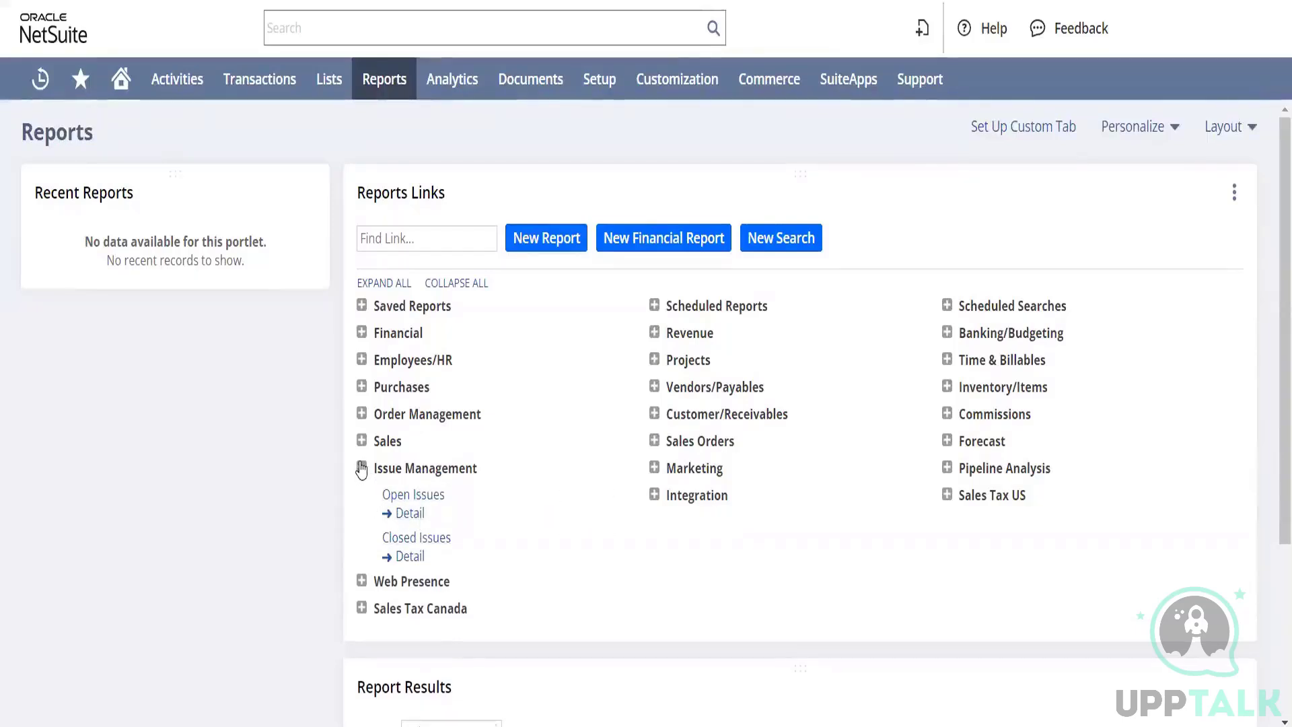
left_click(363, 469)
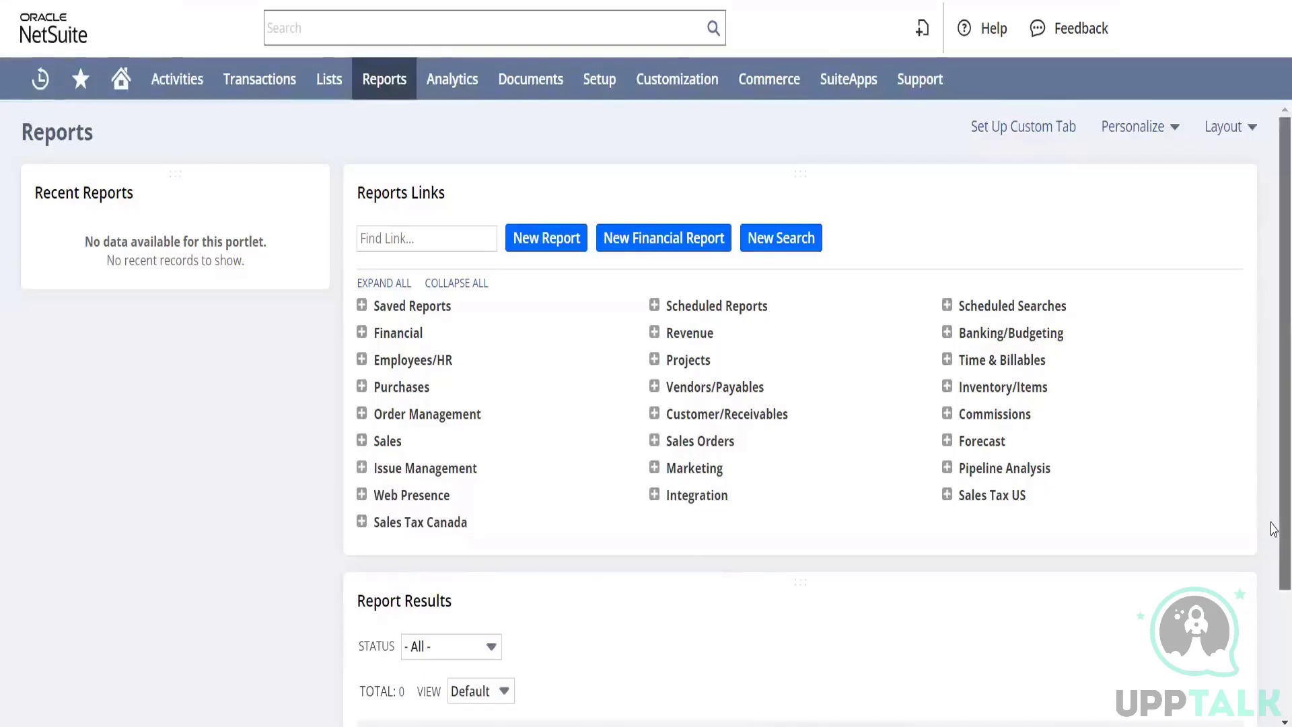
left_click_drag(1274, 530, 1274, 632)
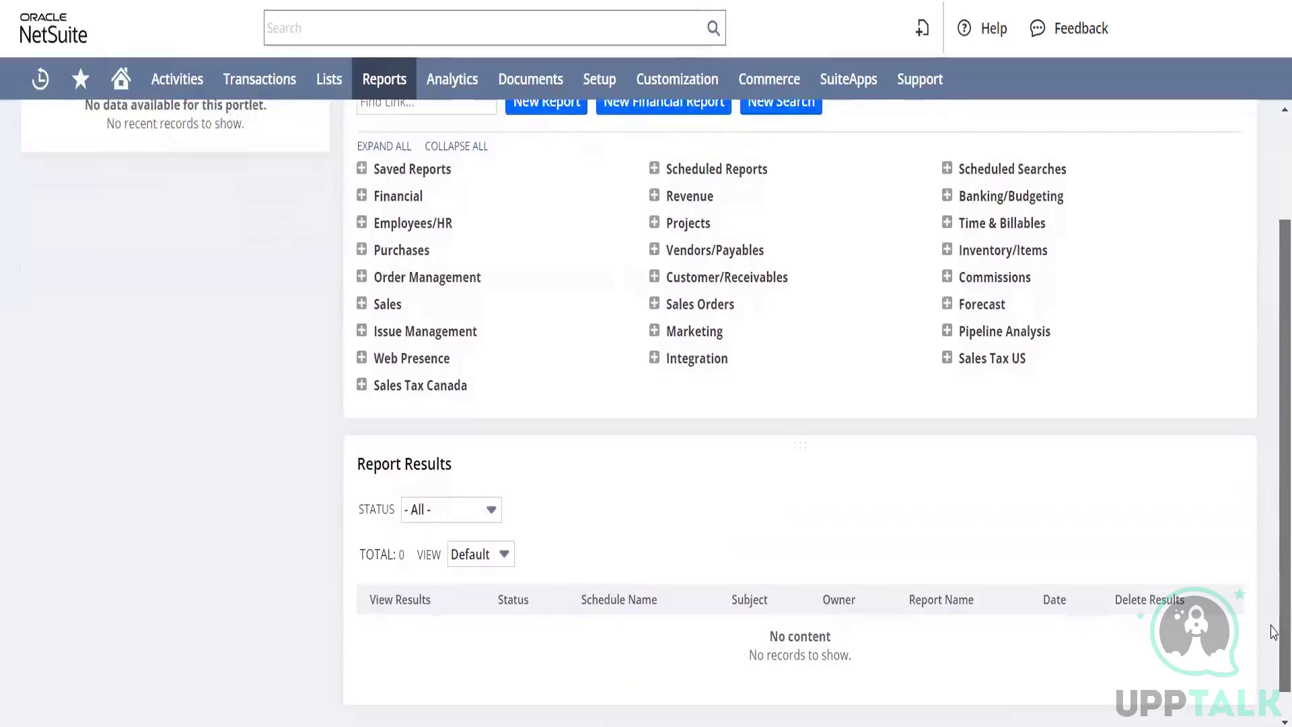
left_click_drag(1274, 632, 1245, 473)
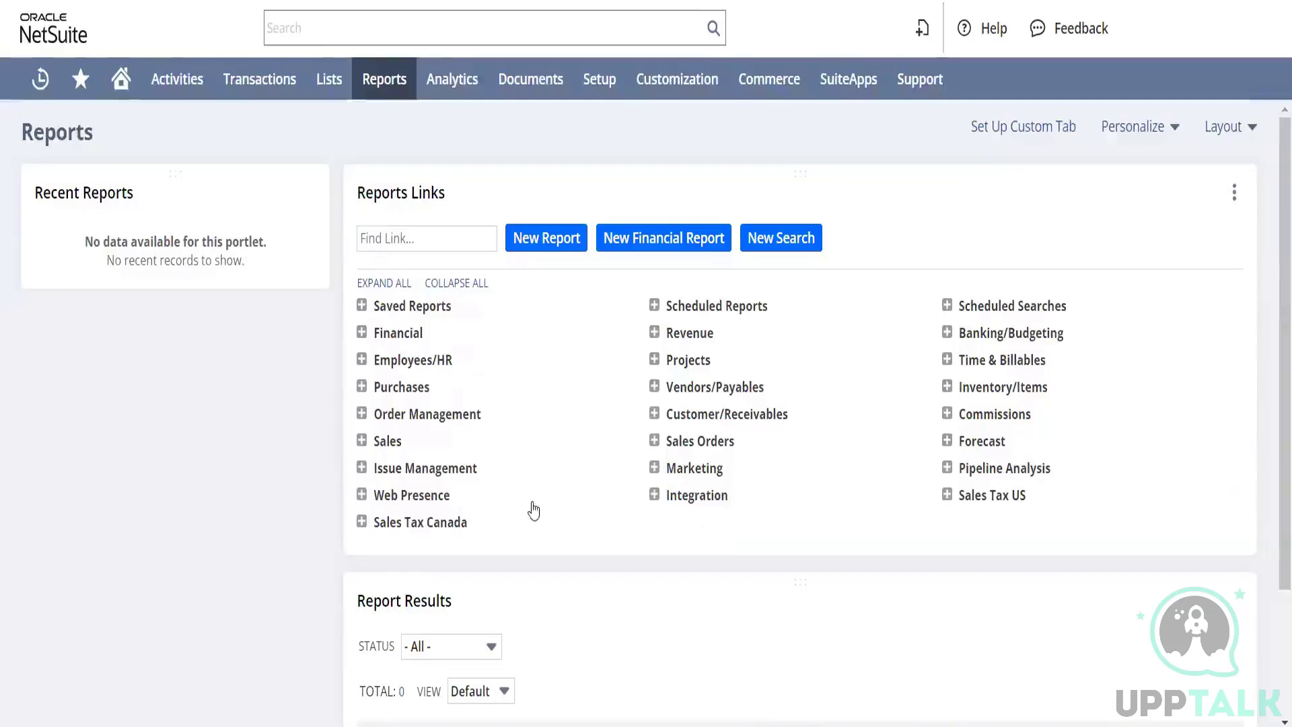
Look through the Sales report list once more and collapse the category
left_click(362, 442)
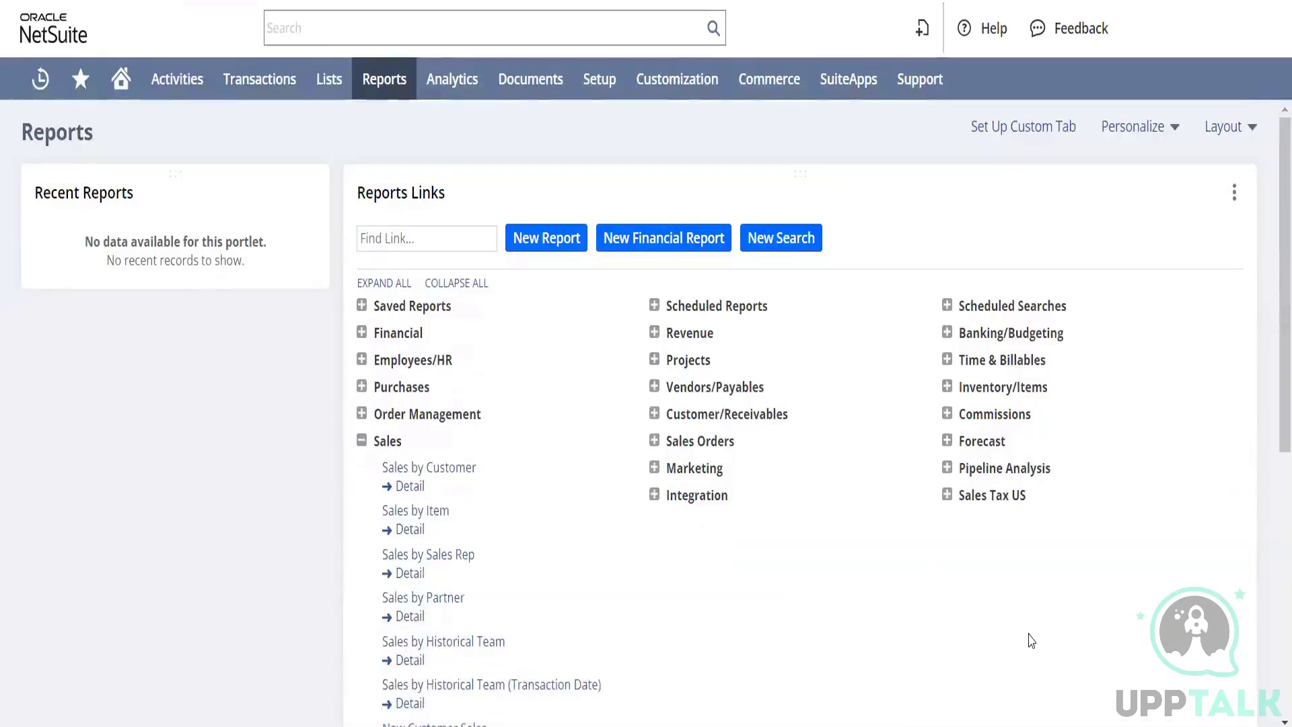
left_click_drag(1274, 410, 1274, 470)
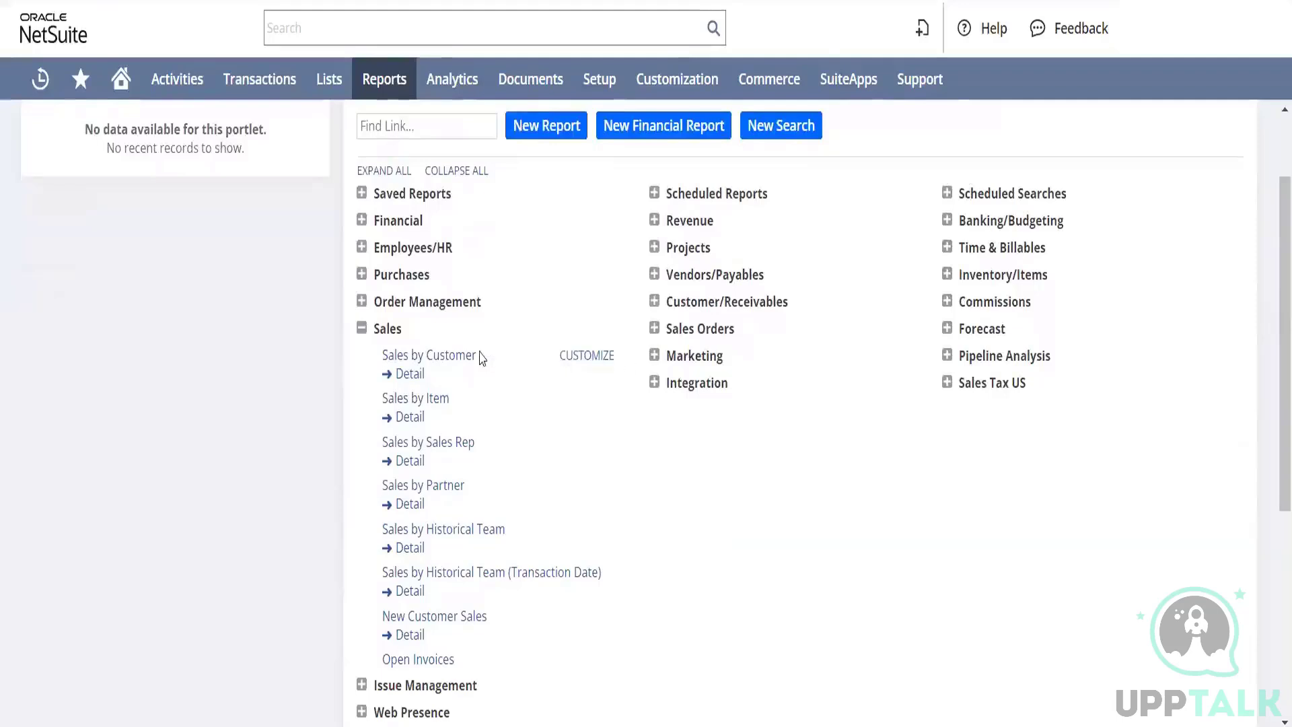
left_click(363, 329)
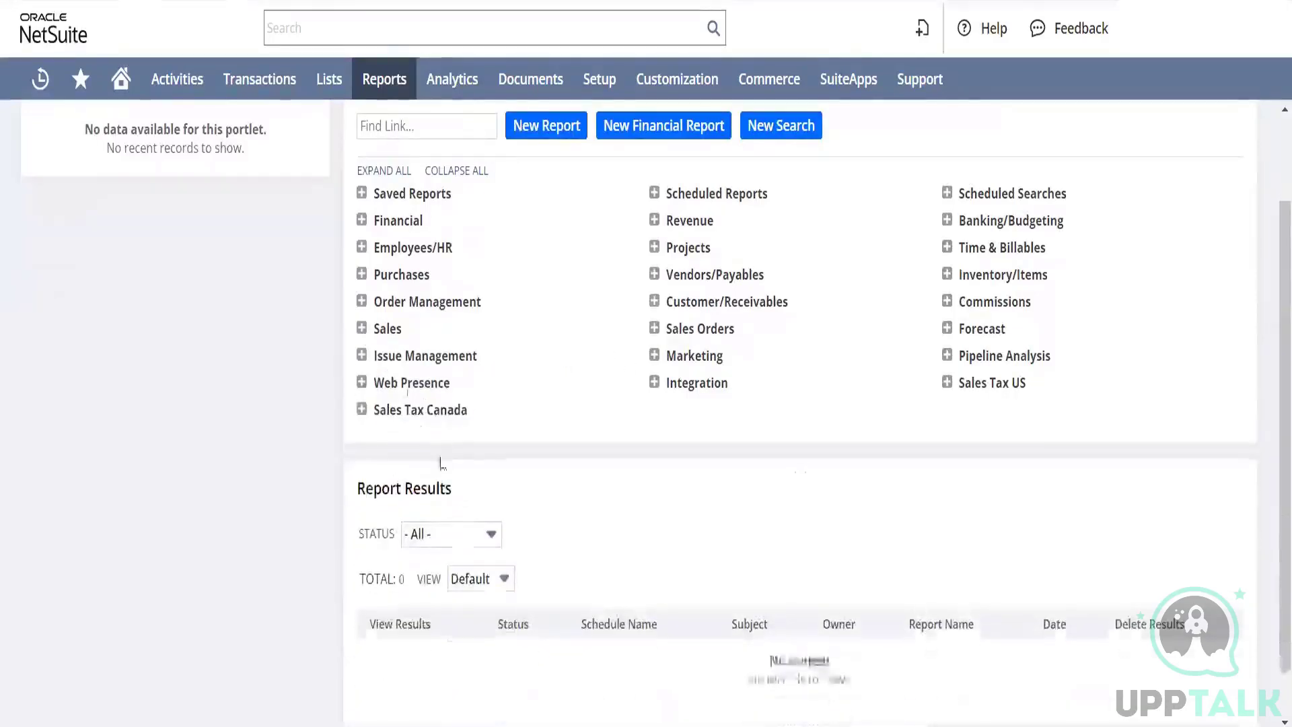
Open the Income Statement from the Financial reports and refresh it with the subsidiary context set to Canada
left_click(362, 220)
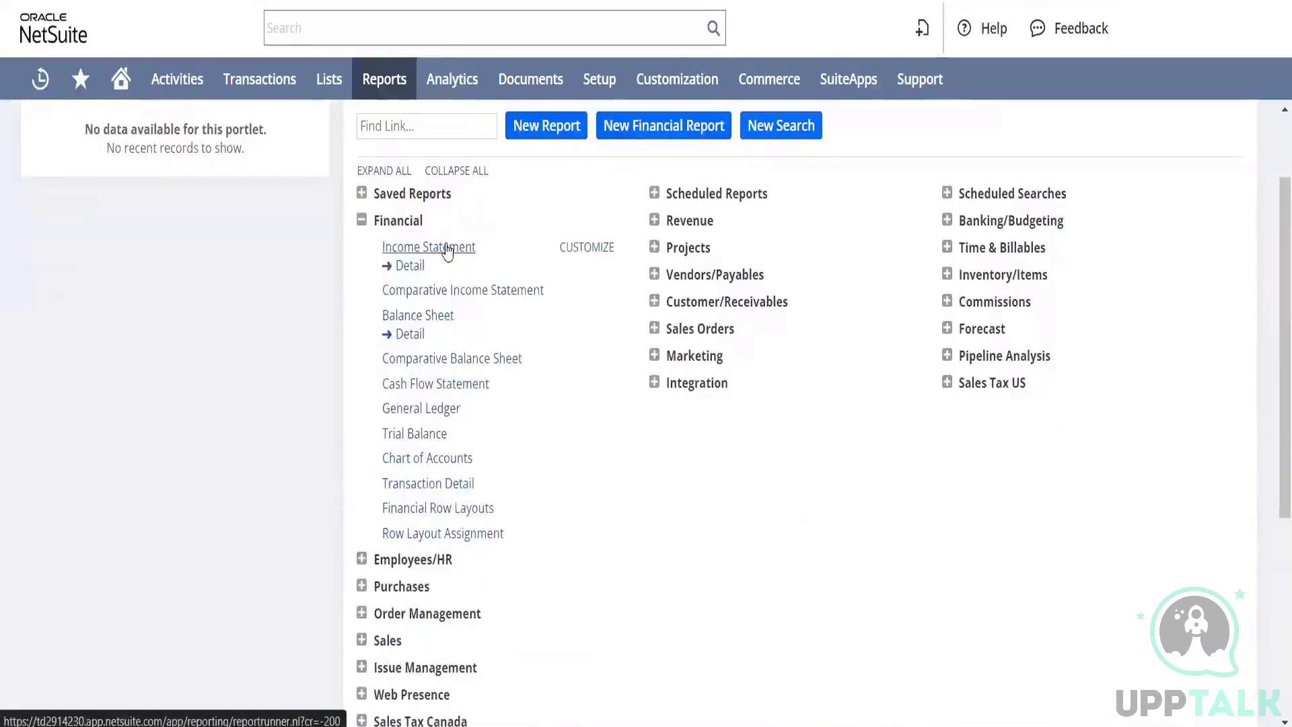
left_click(448, 247)
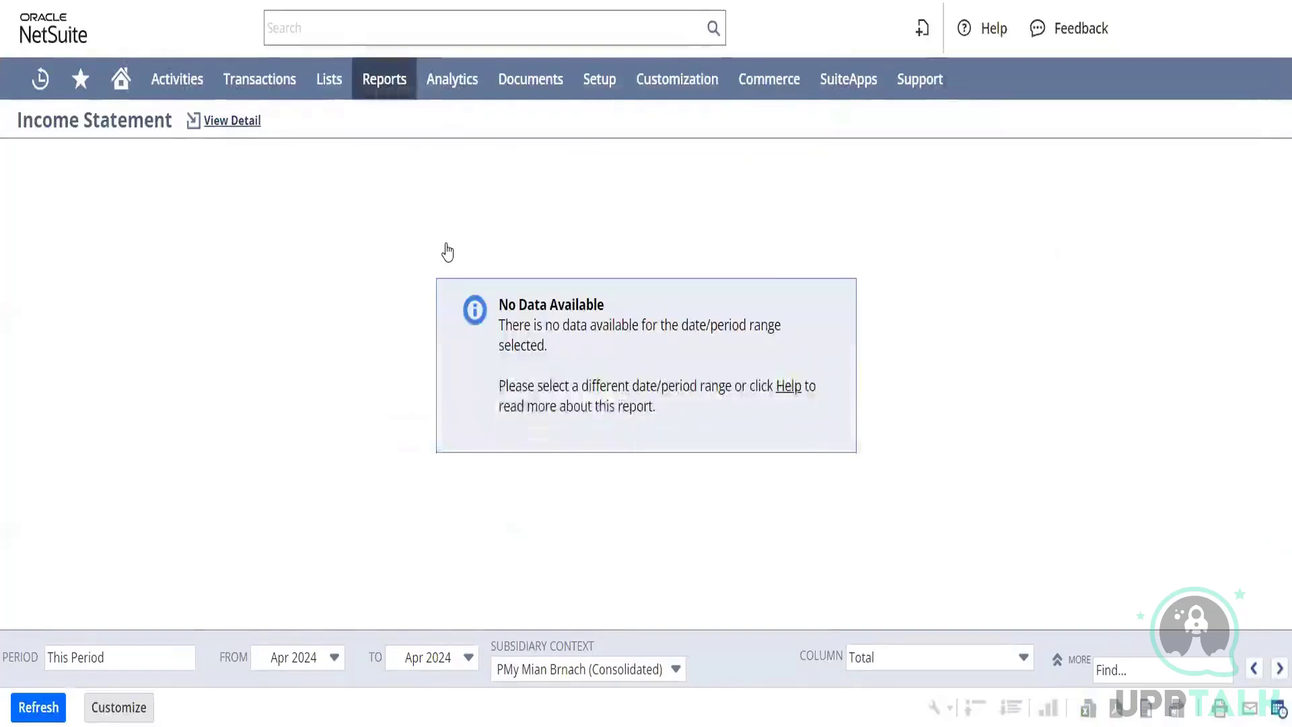
left_click(555, 669)
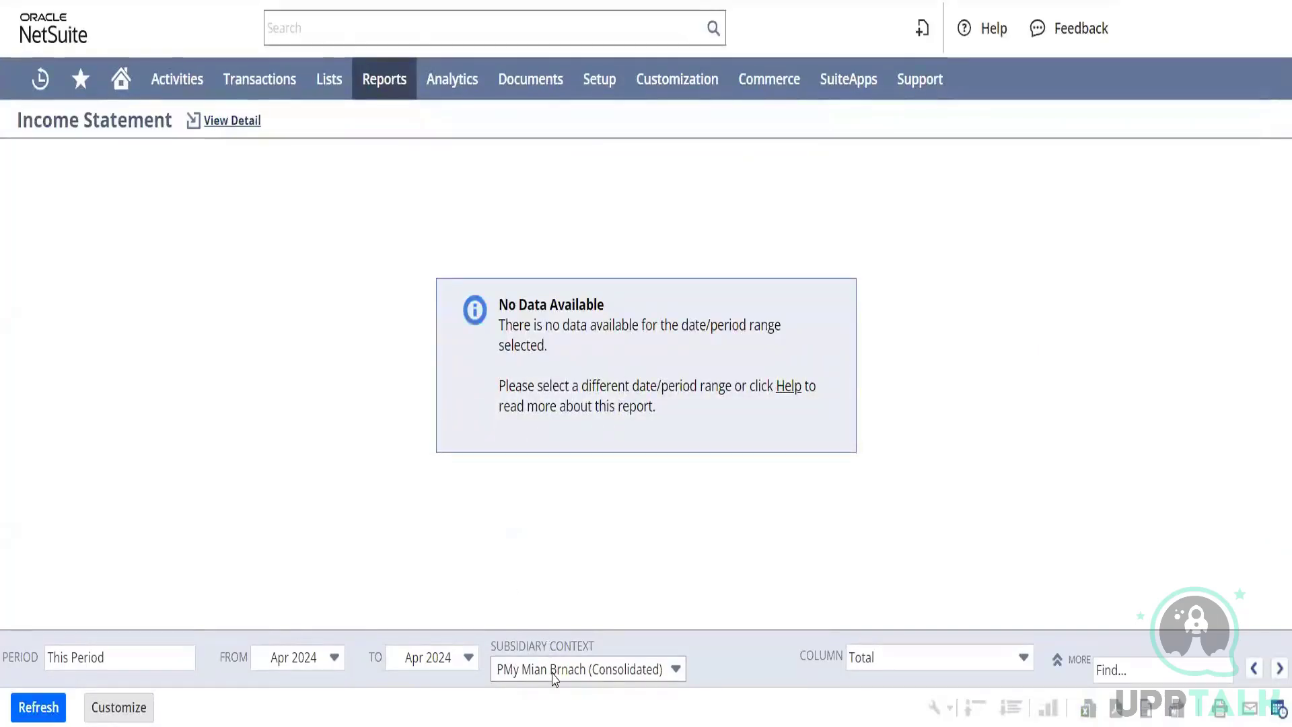
left_click(548, 609)
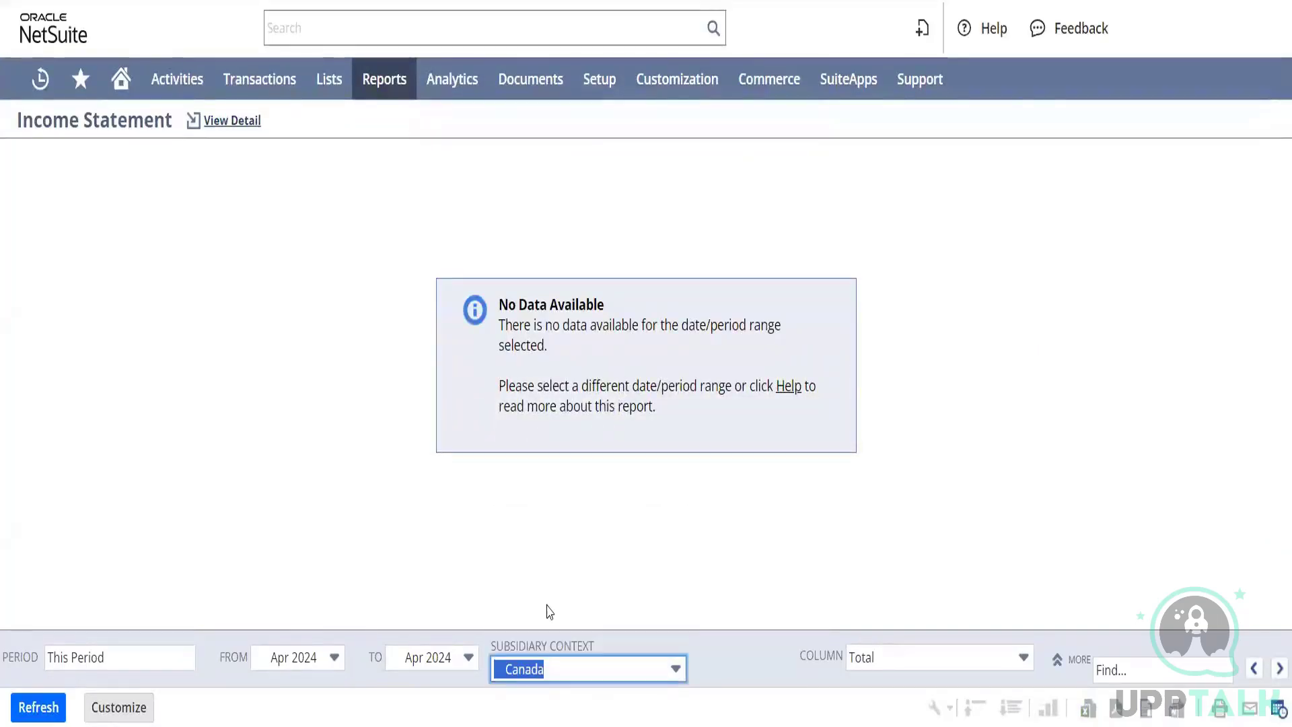
left_click(39, 708)
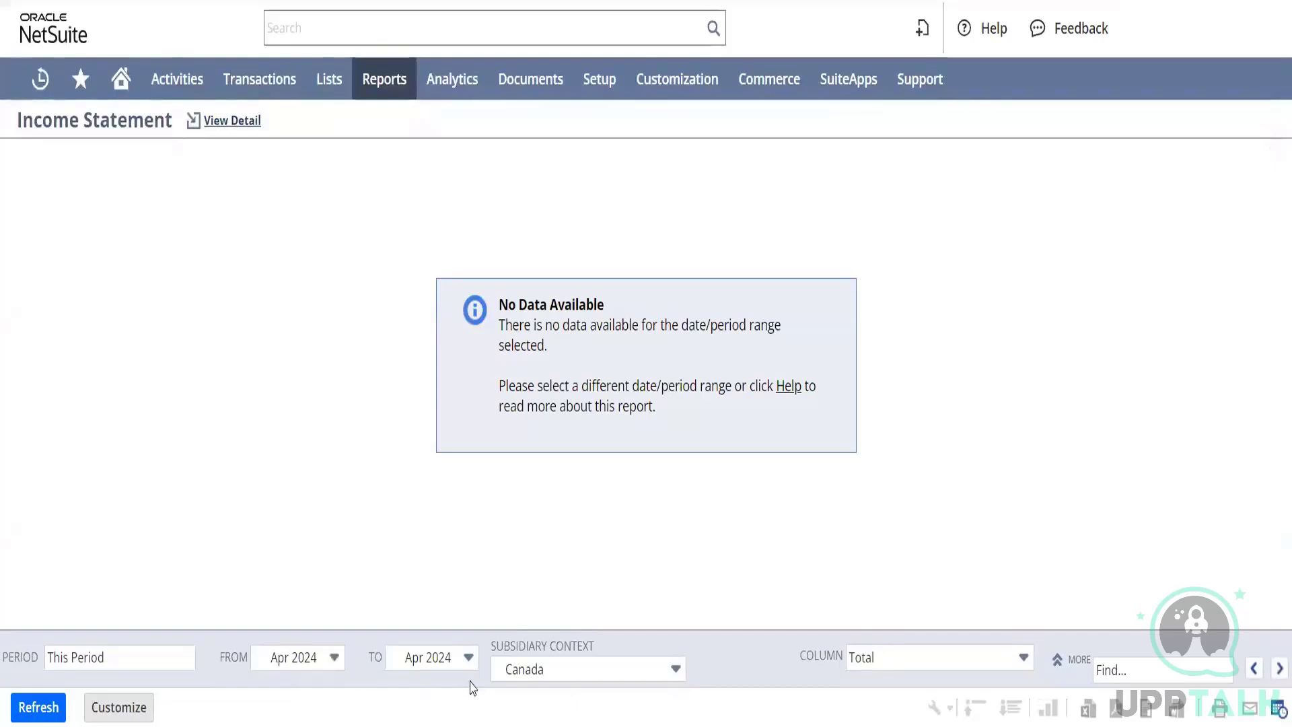
Show the additional Income Statement filters and view the available location choices without selecting any
left_click(1061, 667)
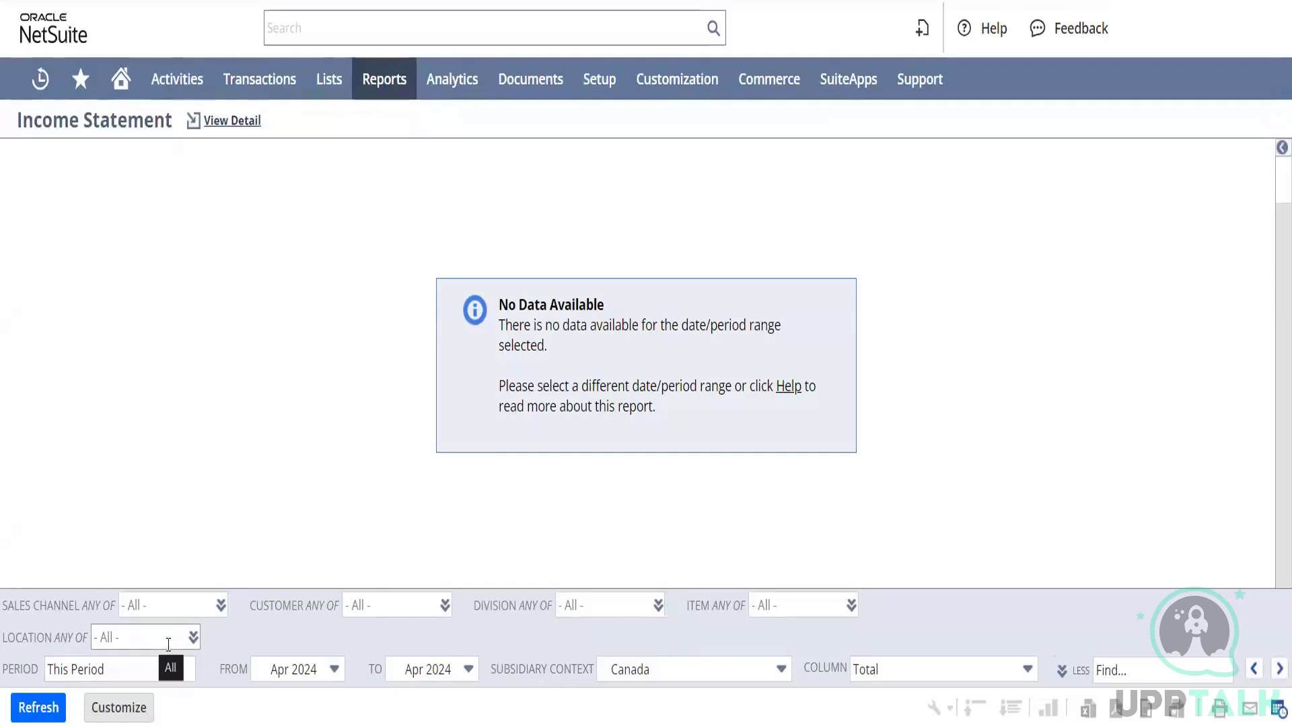
left_click(194, 636)
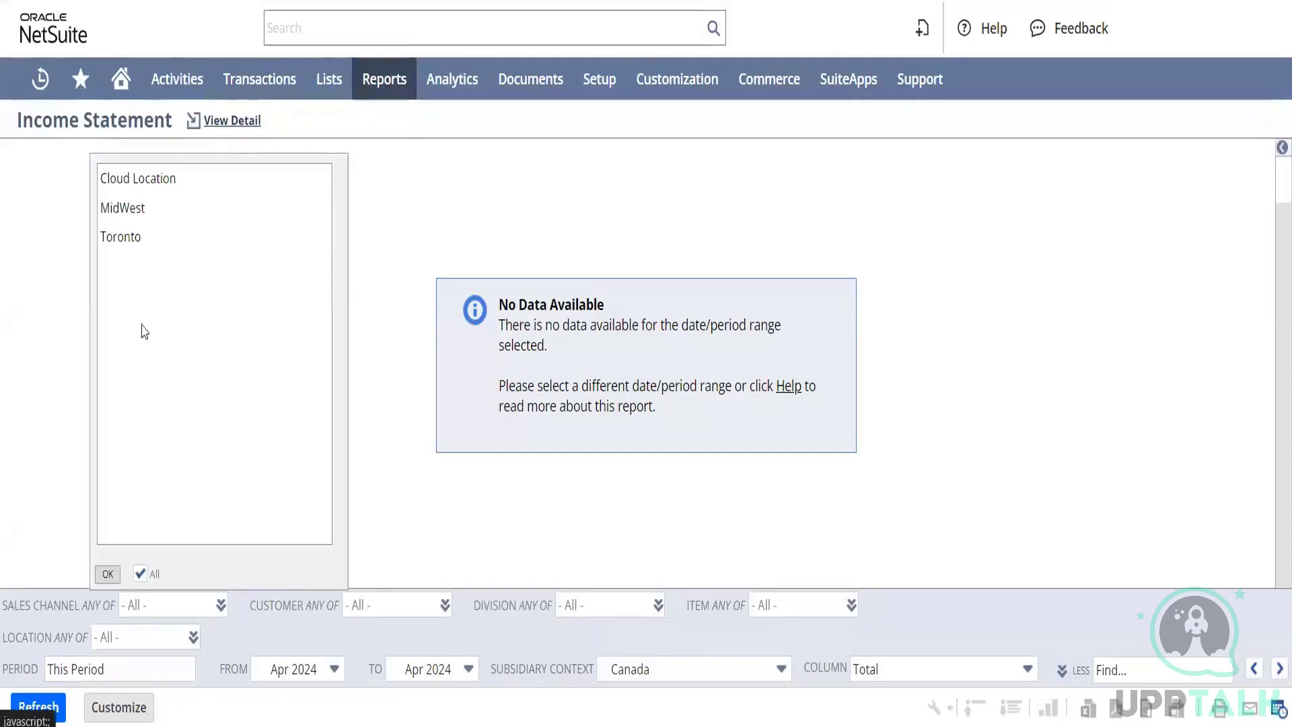
left_click(49, 484)
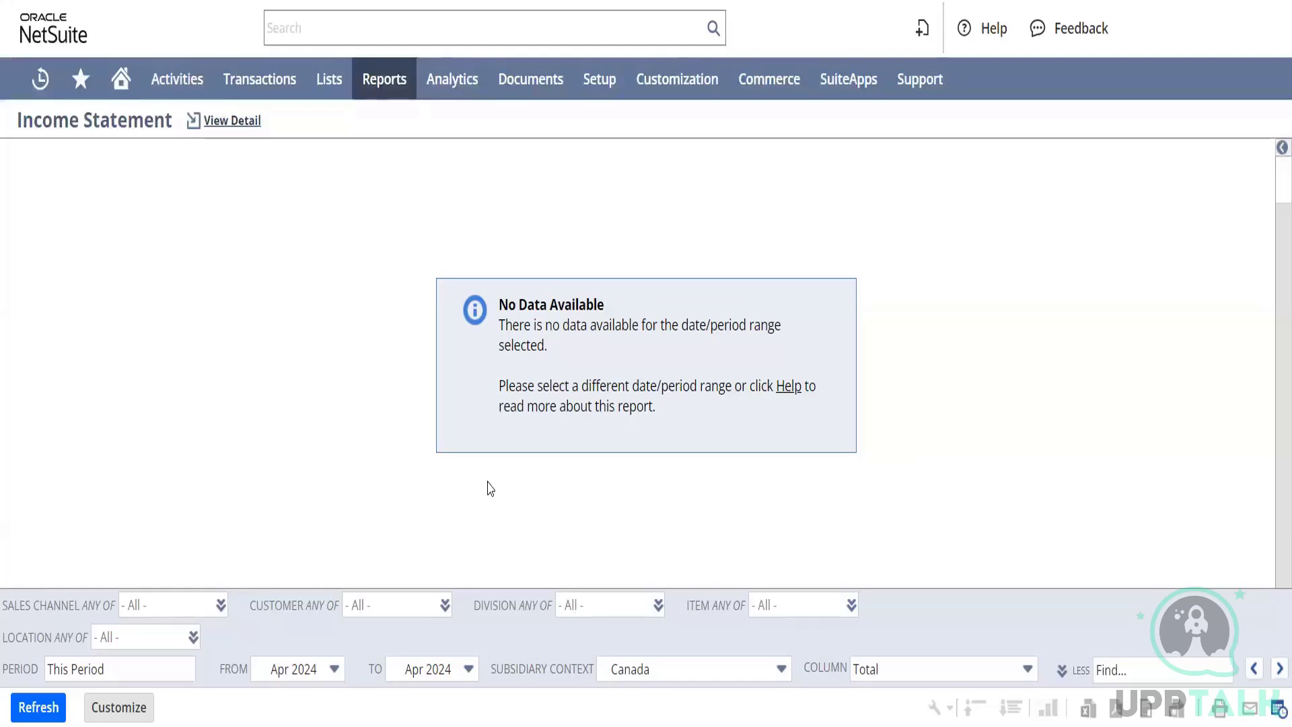
Switch the Income Statement to its detail view and show the additional filters there
left_click(232, 122)
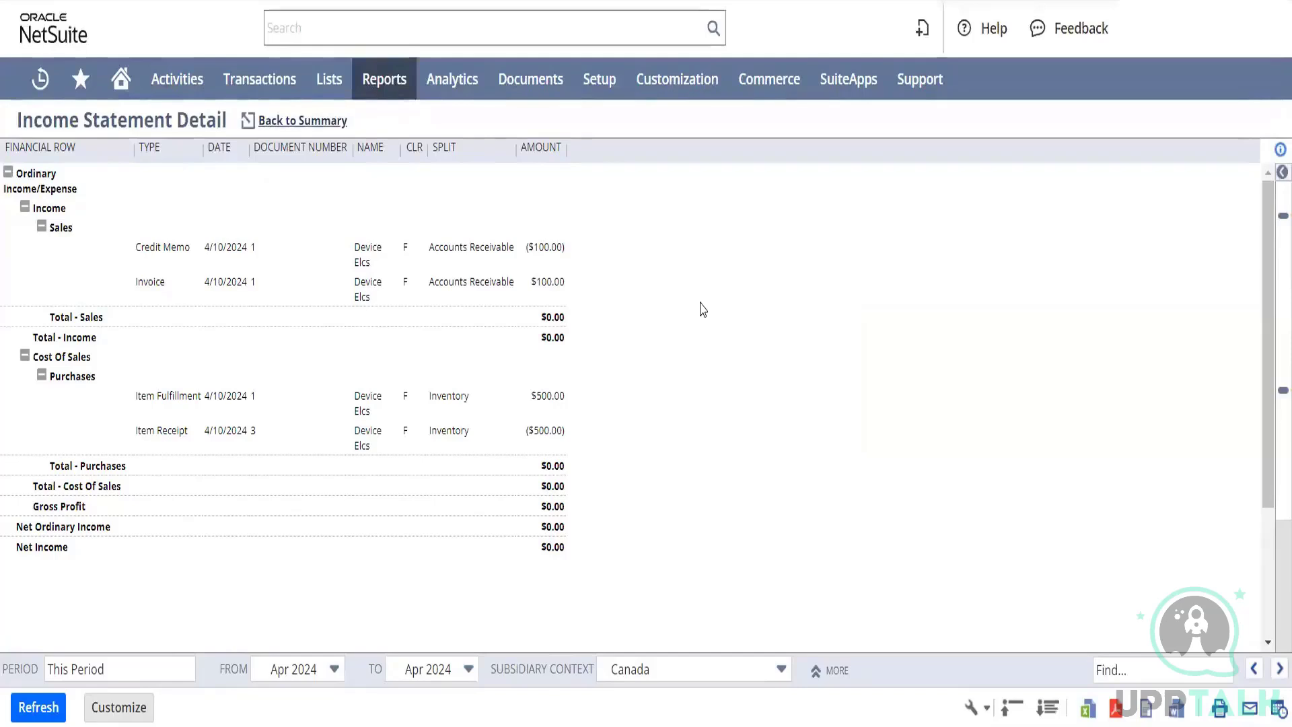
left_click(836, 671)
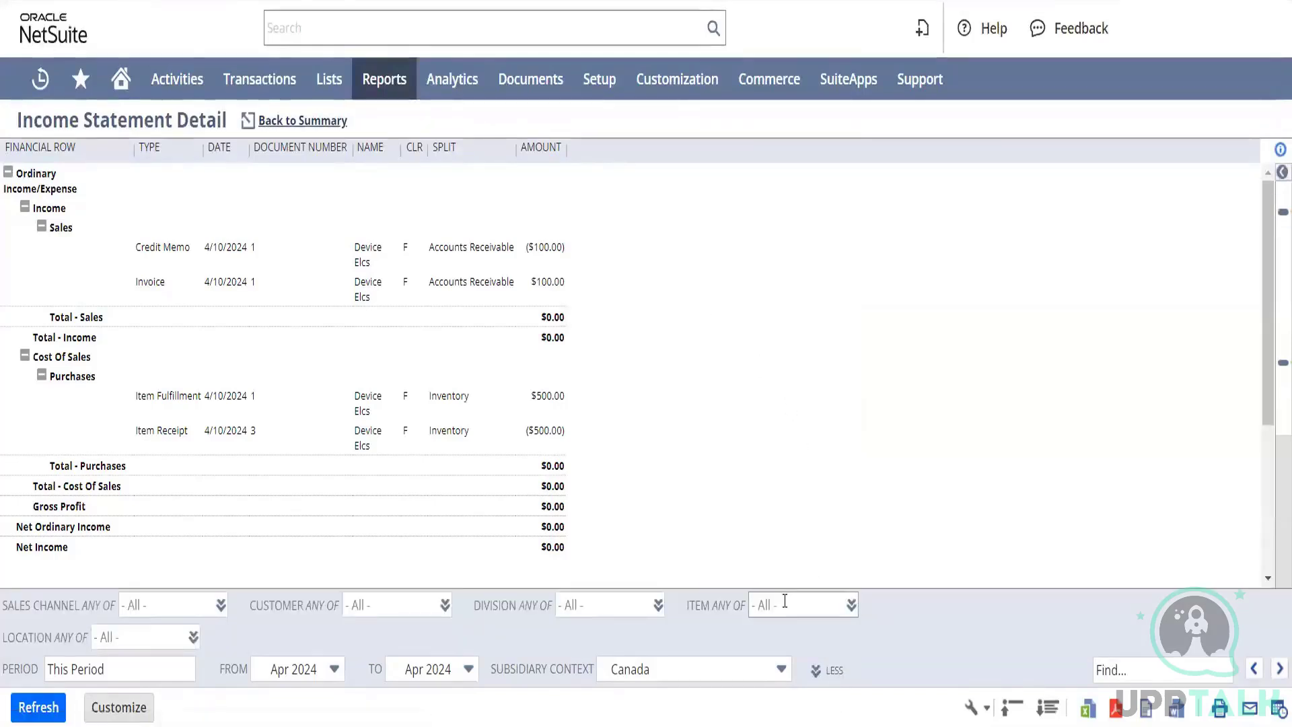
Filter the Income Statement Detail by the item Dell laptop and refresh the report
left_click(852, 605)
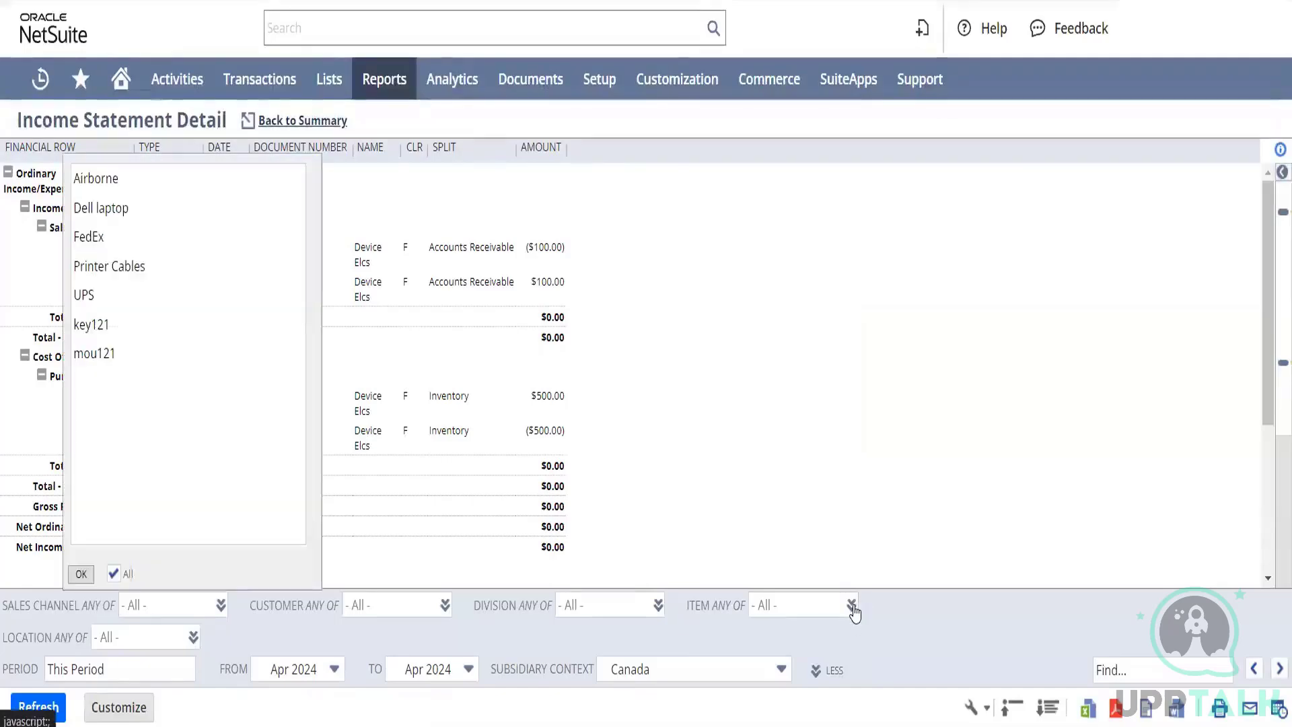
key("F5")
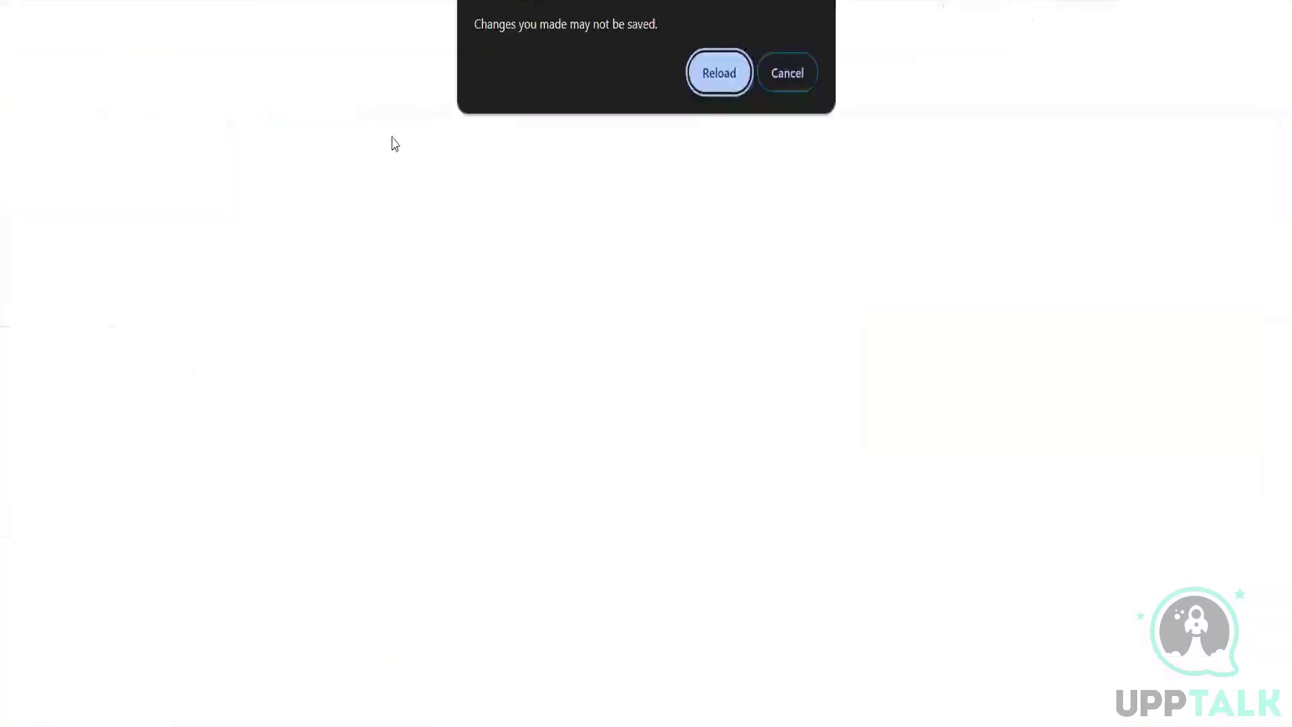
left_click(808, 72)
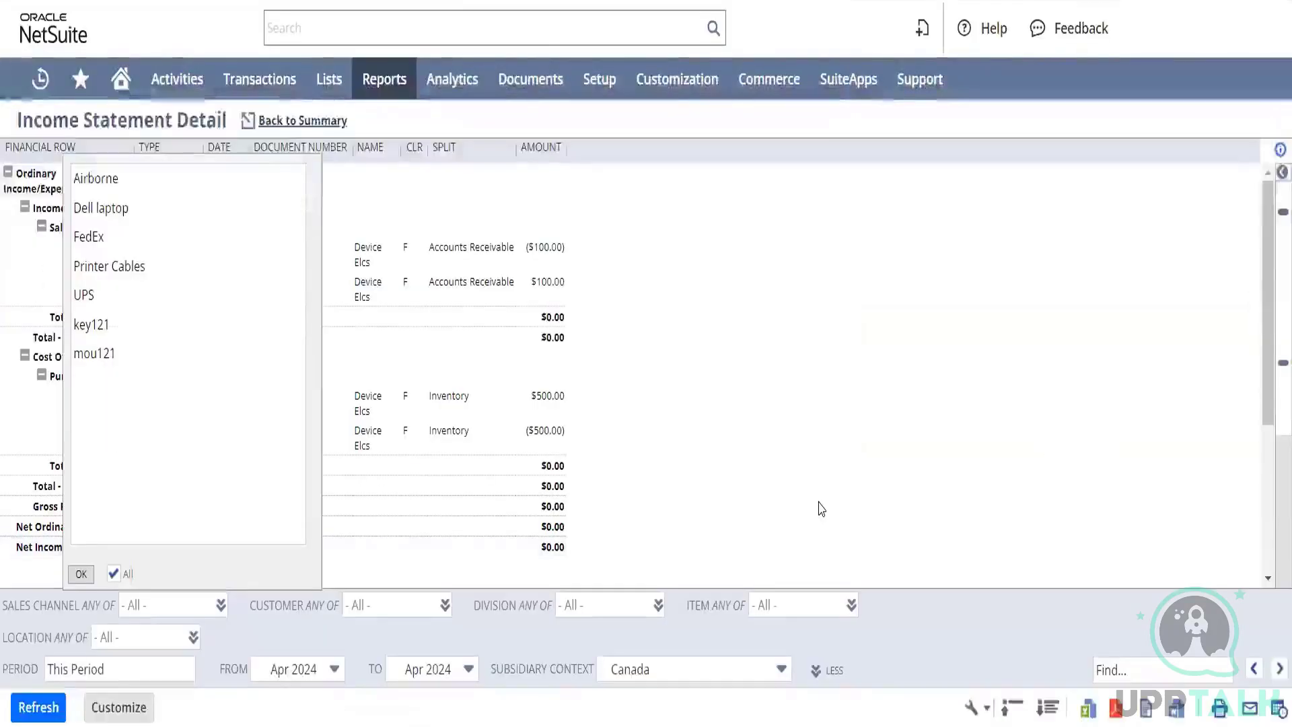
left_click(852, 605)
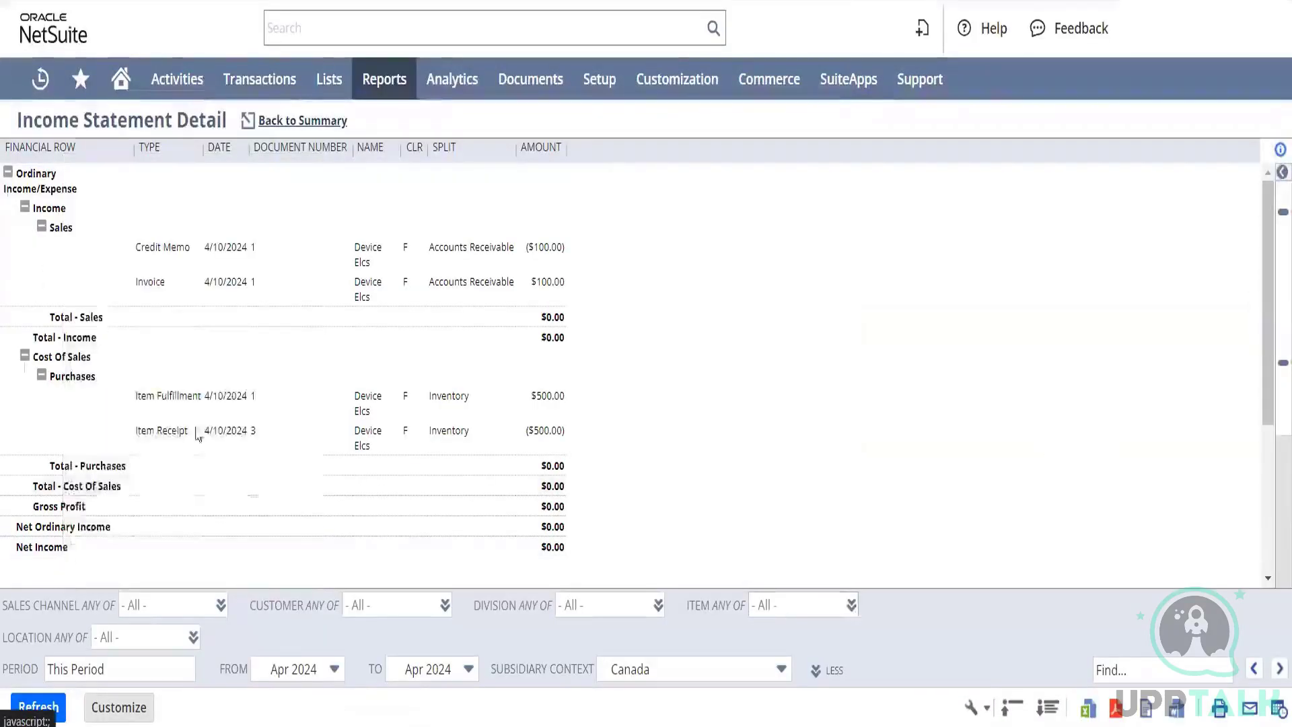
left_click(851, 605)
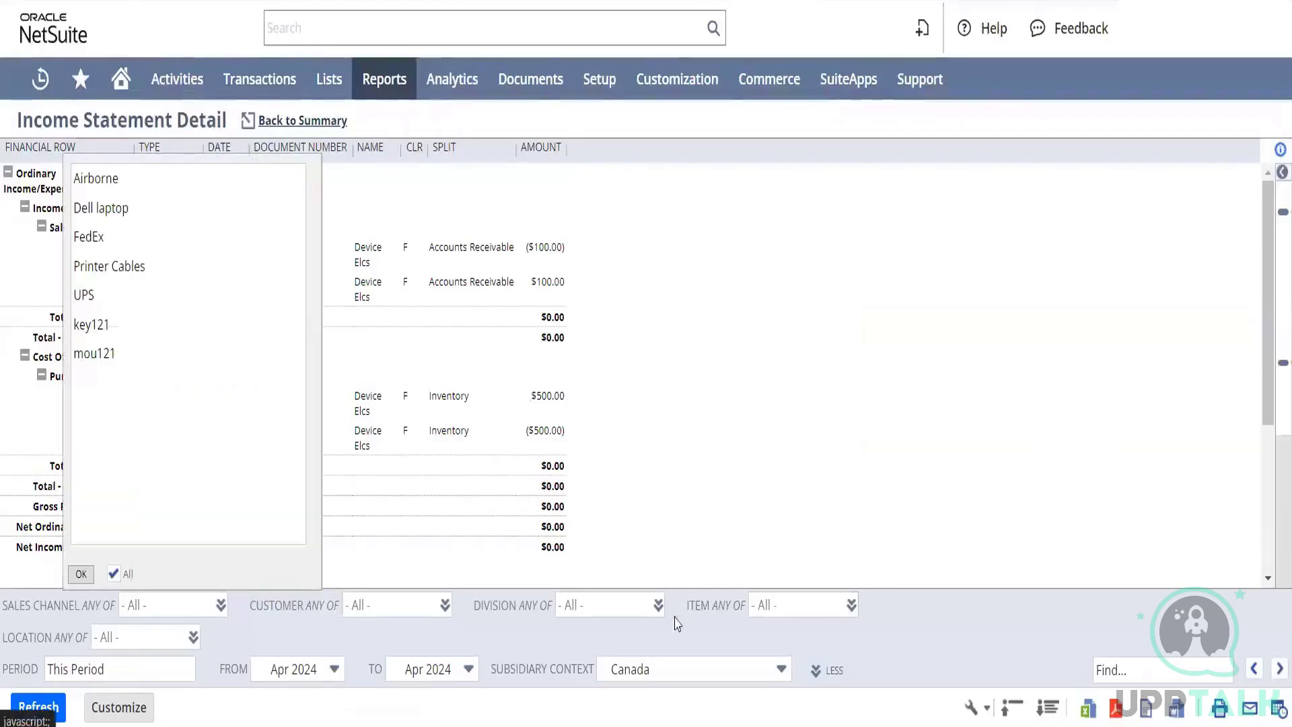
left_click(109, 217)
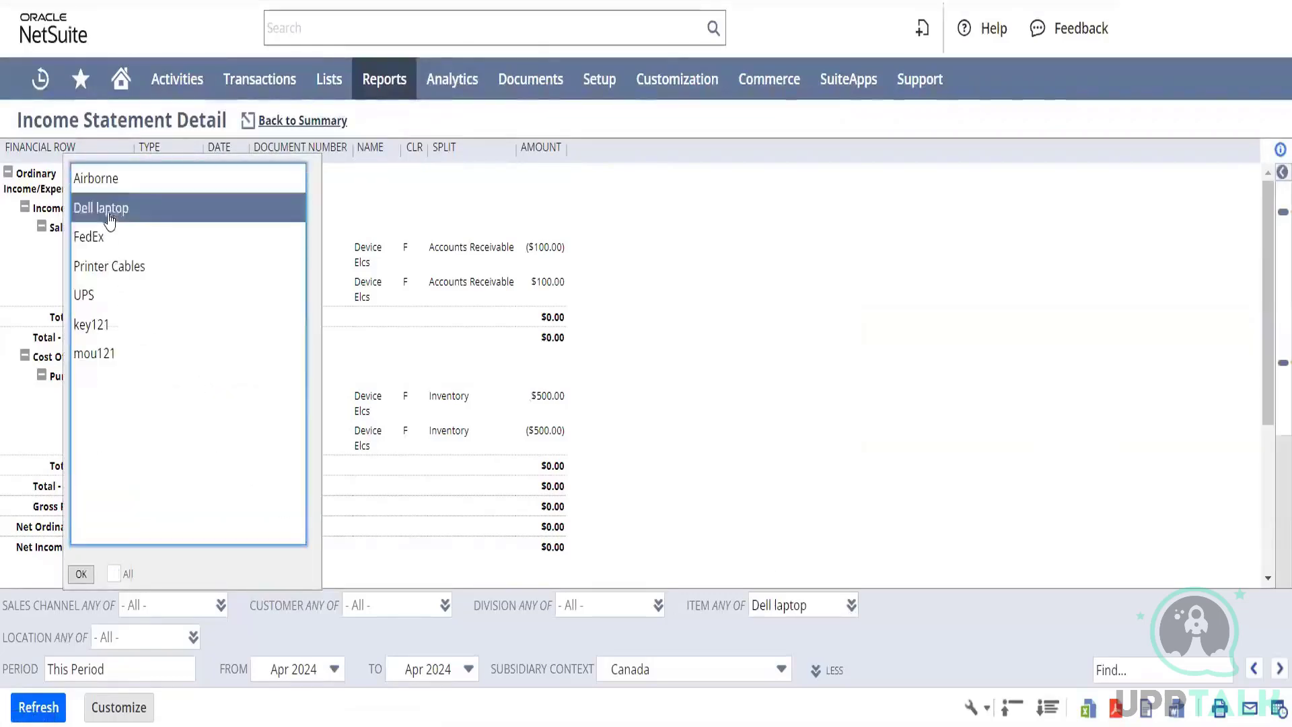
left_click(80, 574)
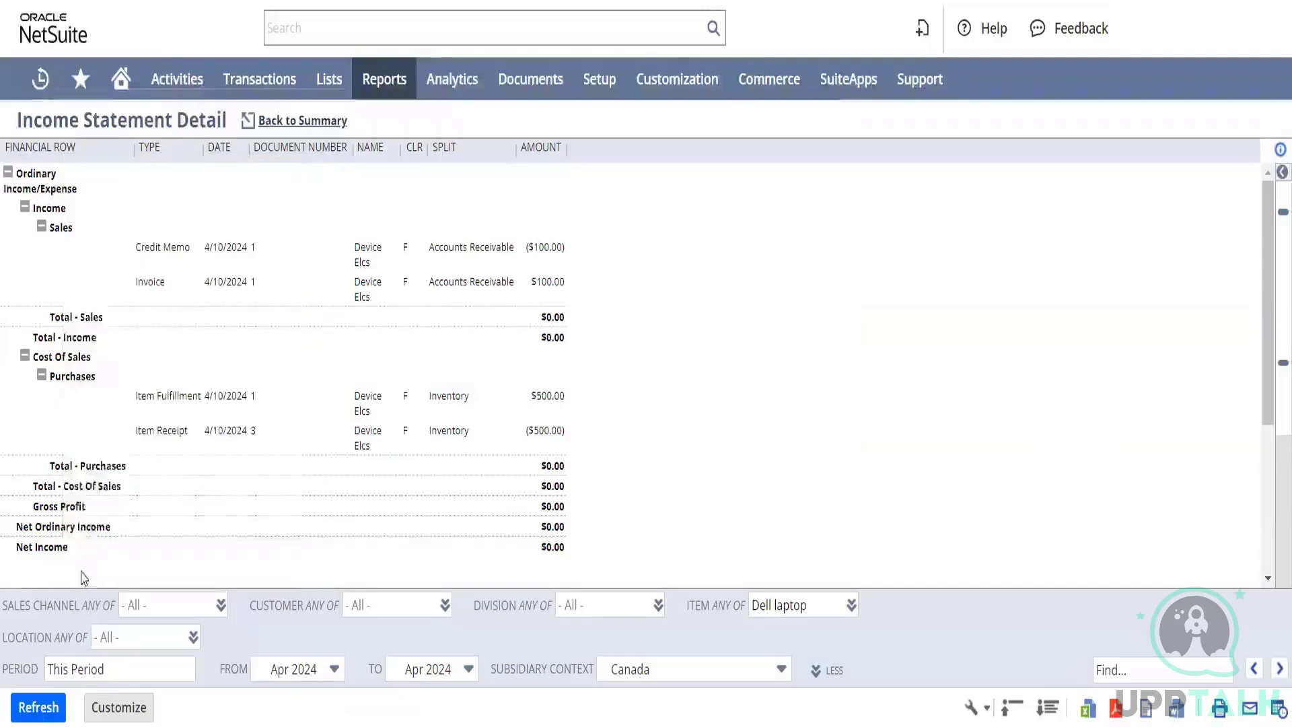
left_click(34, 714)
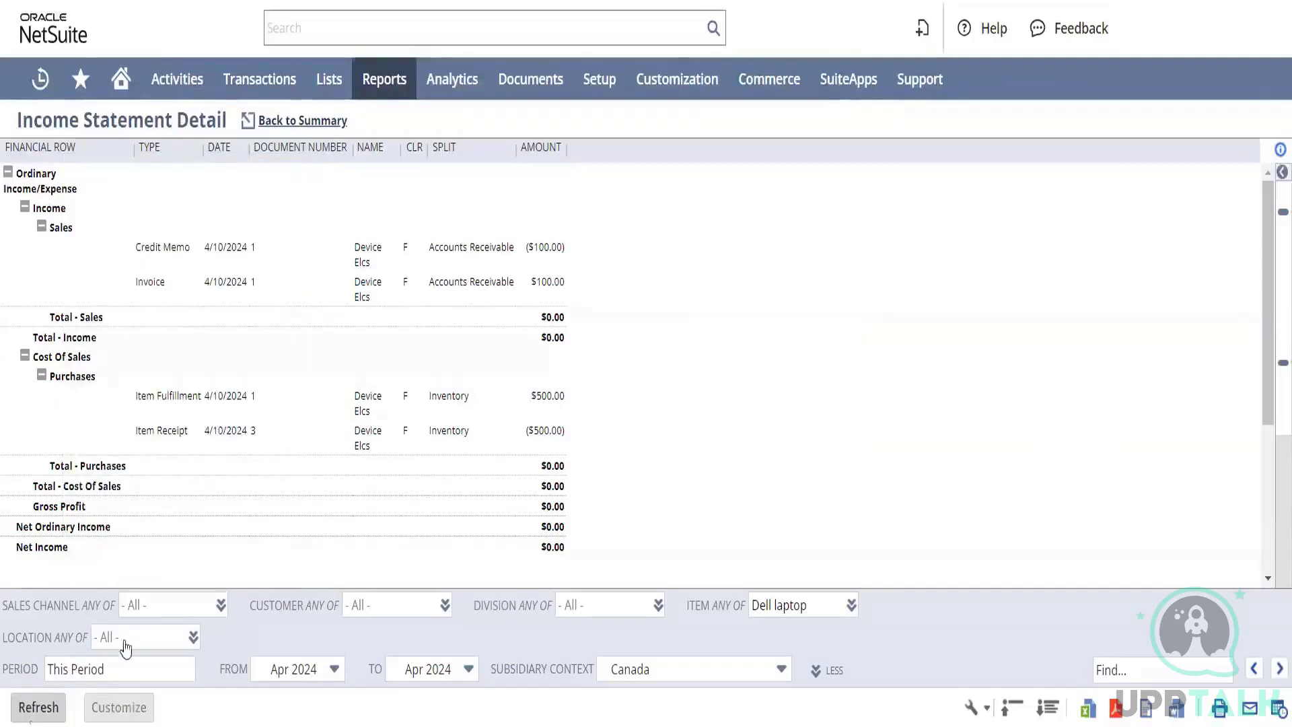
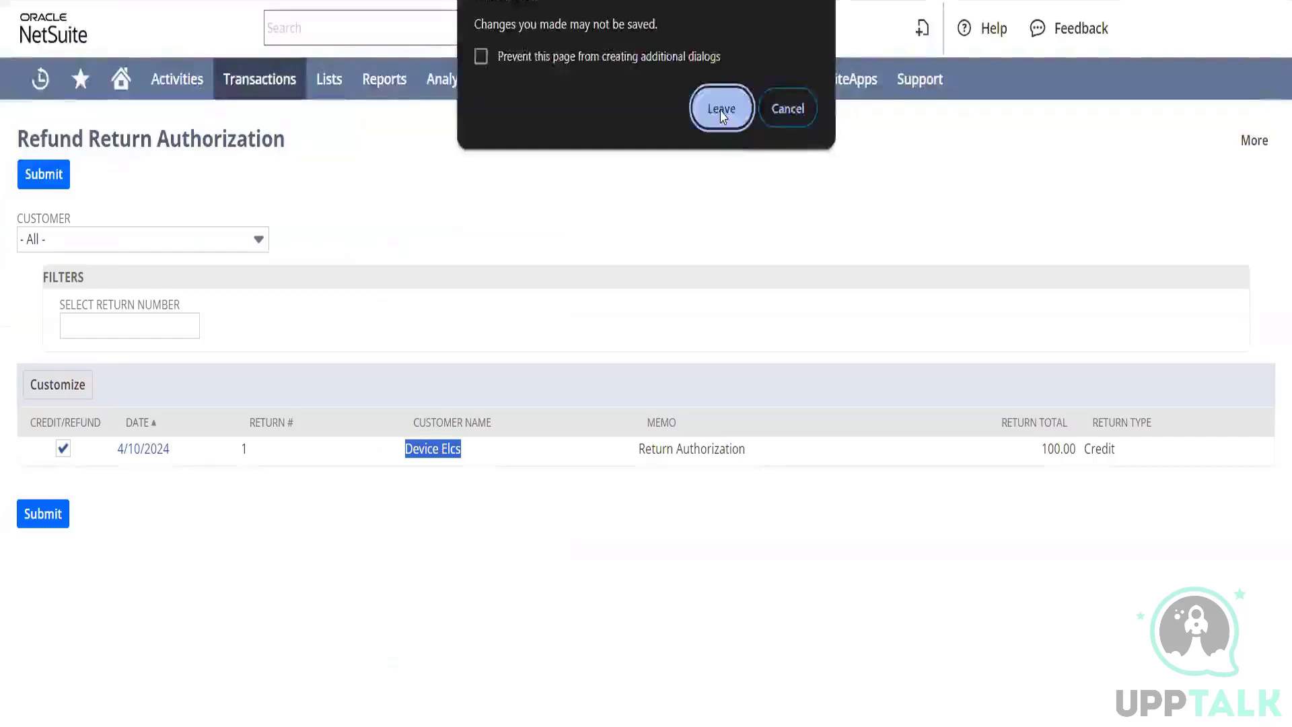
Leave the refund page without saving and open the bundle search and install page, agreeing to the SuiteBundler terms of service
left_click(721, 110)
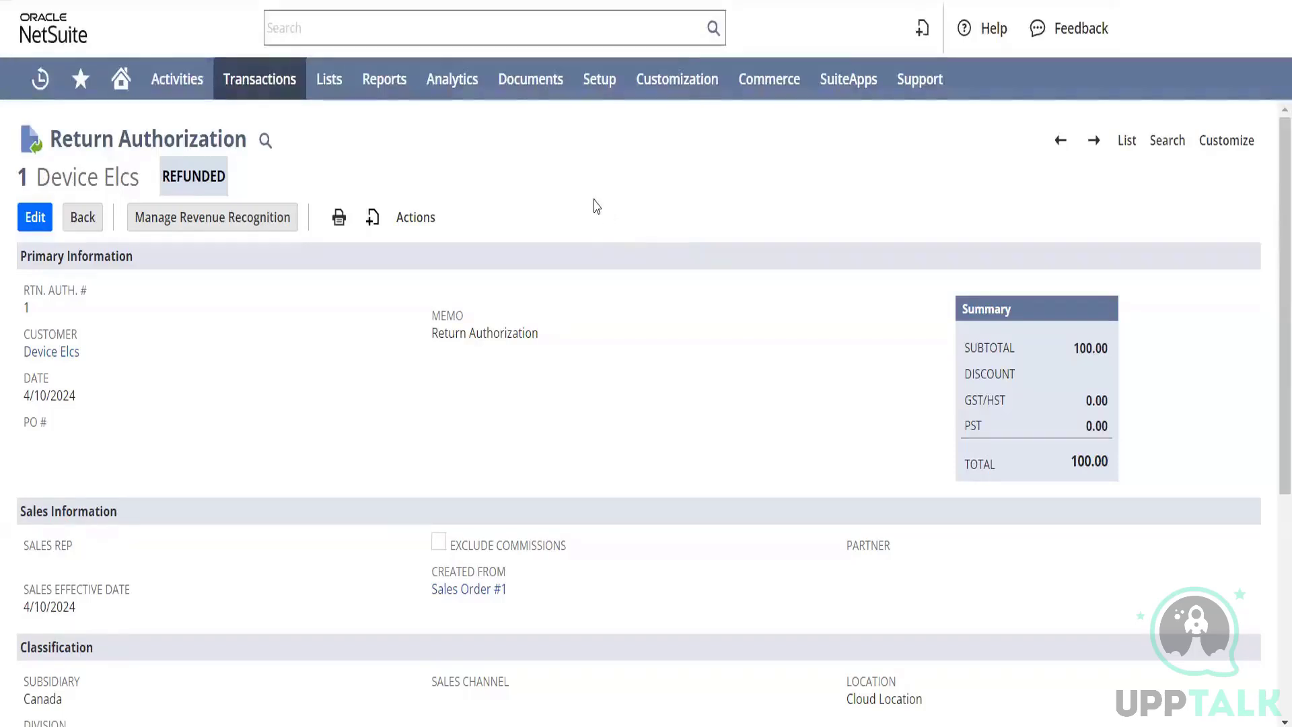
mouse_move(676, 87)
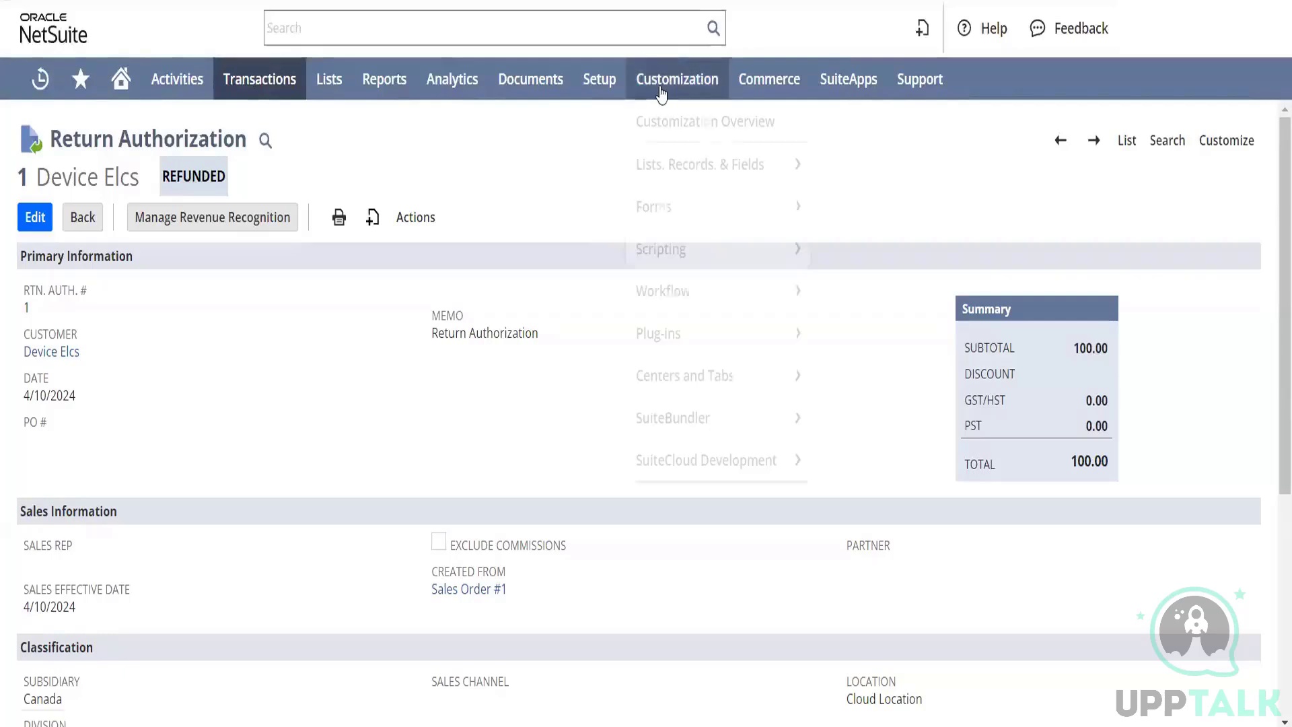
mouse_move(723, 424)
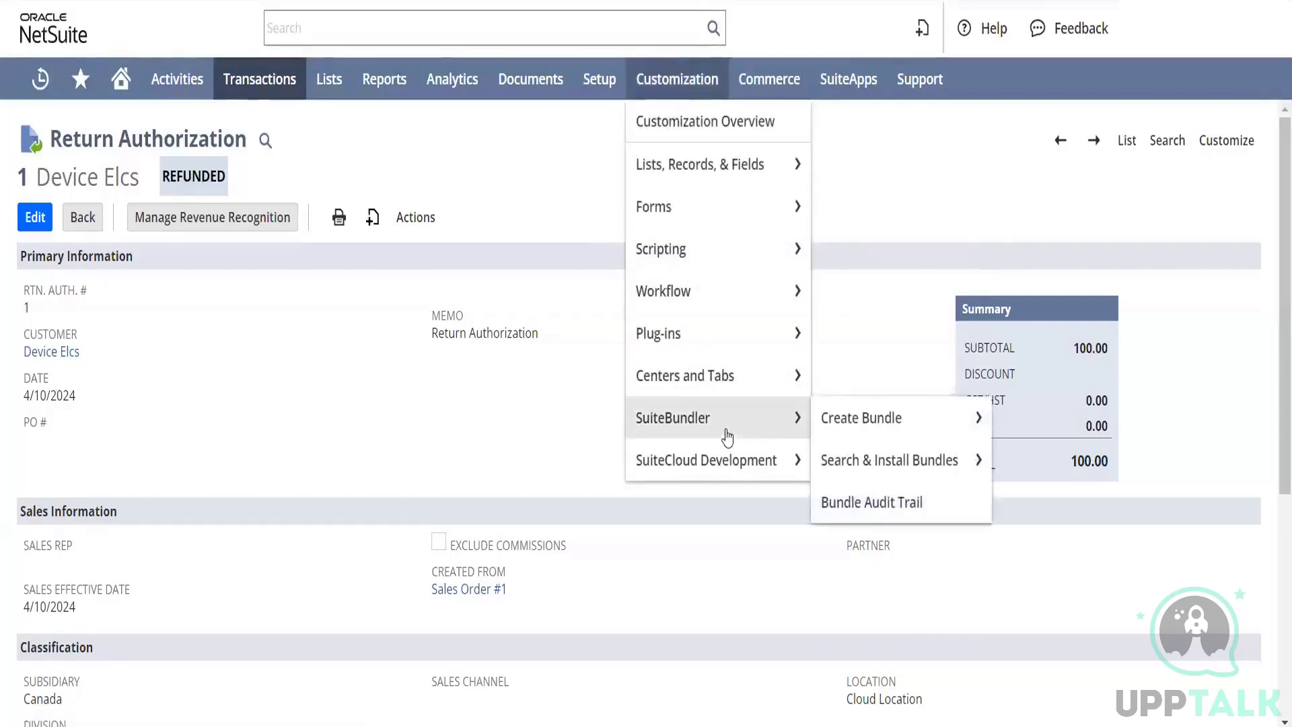
mouse_move(867, 426)
mouse_move(890, 462)
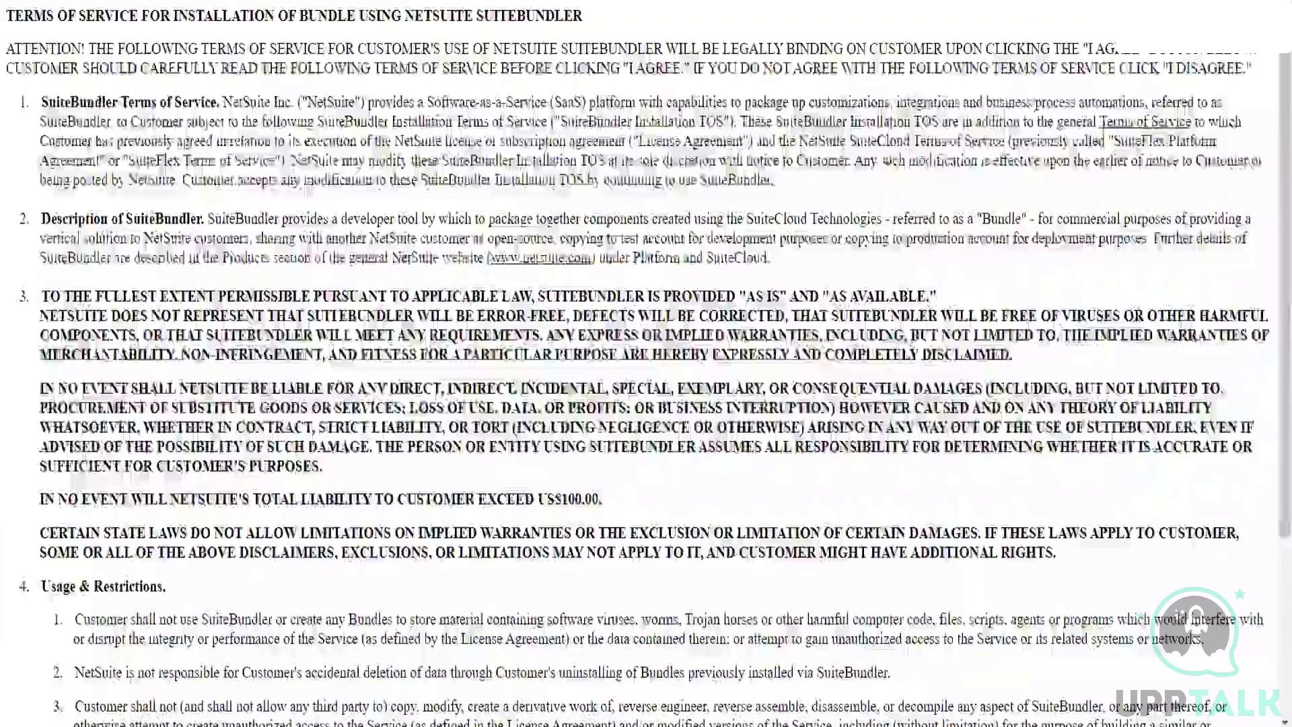
scroll(43, 716, "down", 4)
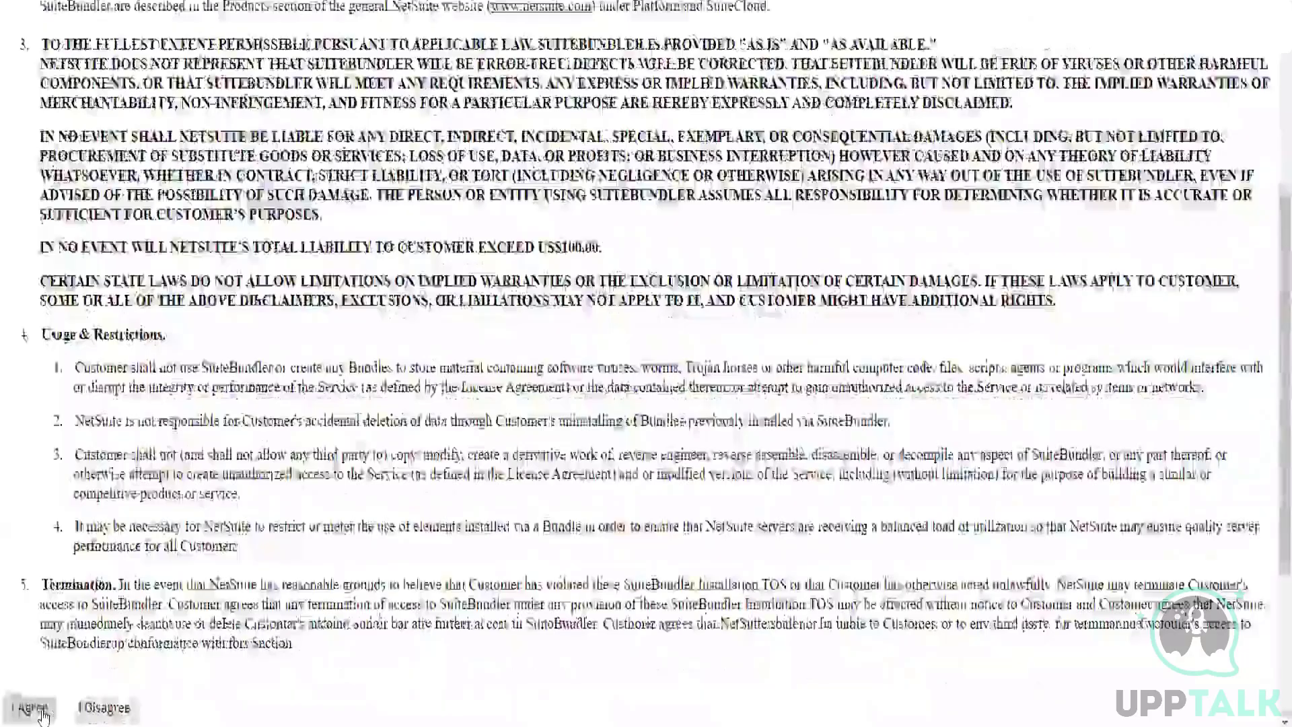
left_click(41, 712)
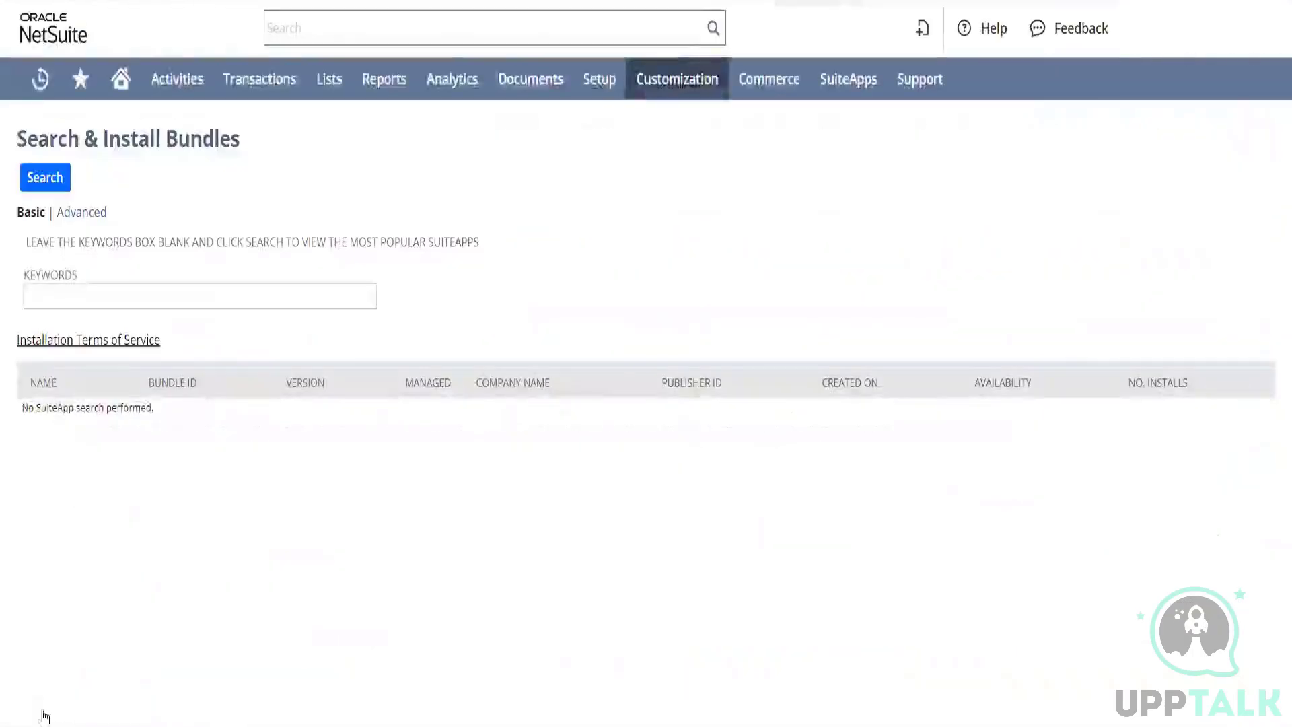
Search the bundles for "fixed asset", show the advanced search options and look through the matching bundles
left_click(239, 302)
type("f")
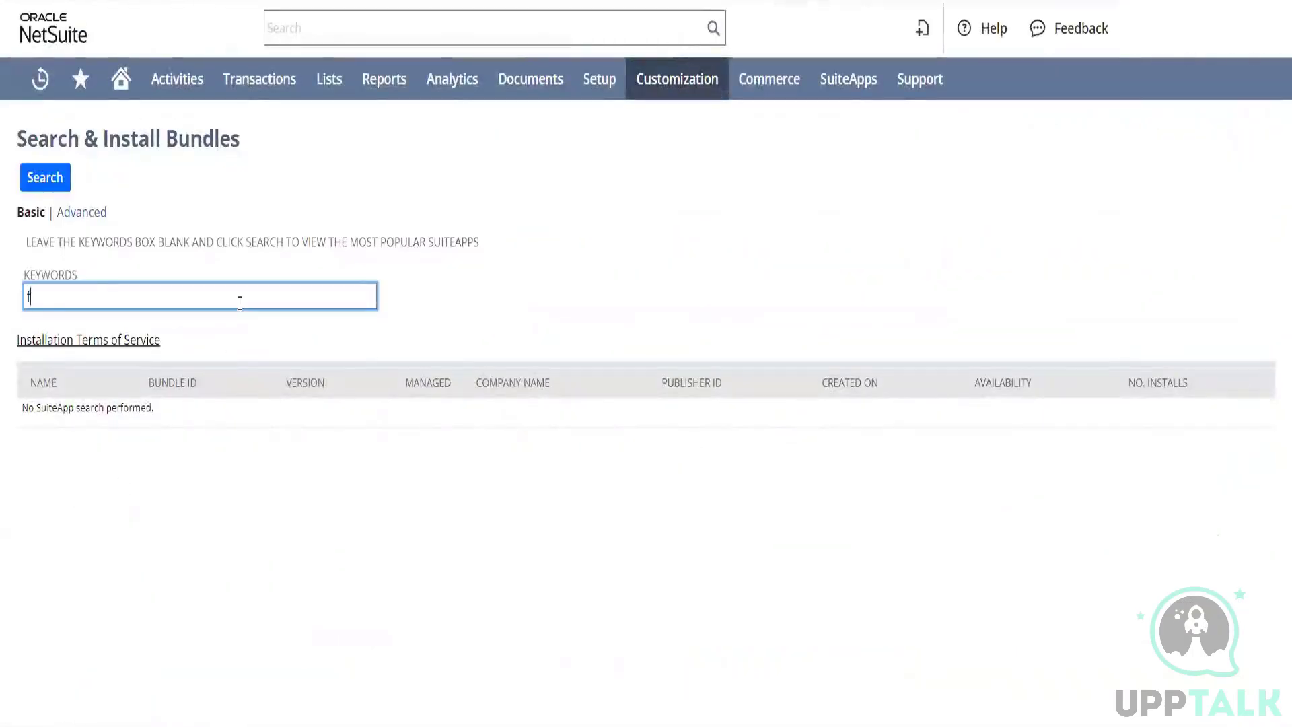
type("ixed asse")
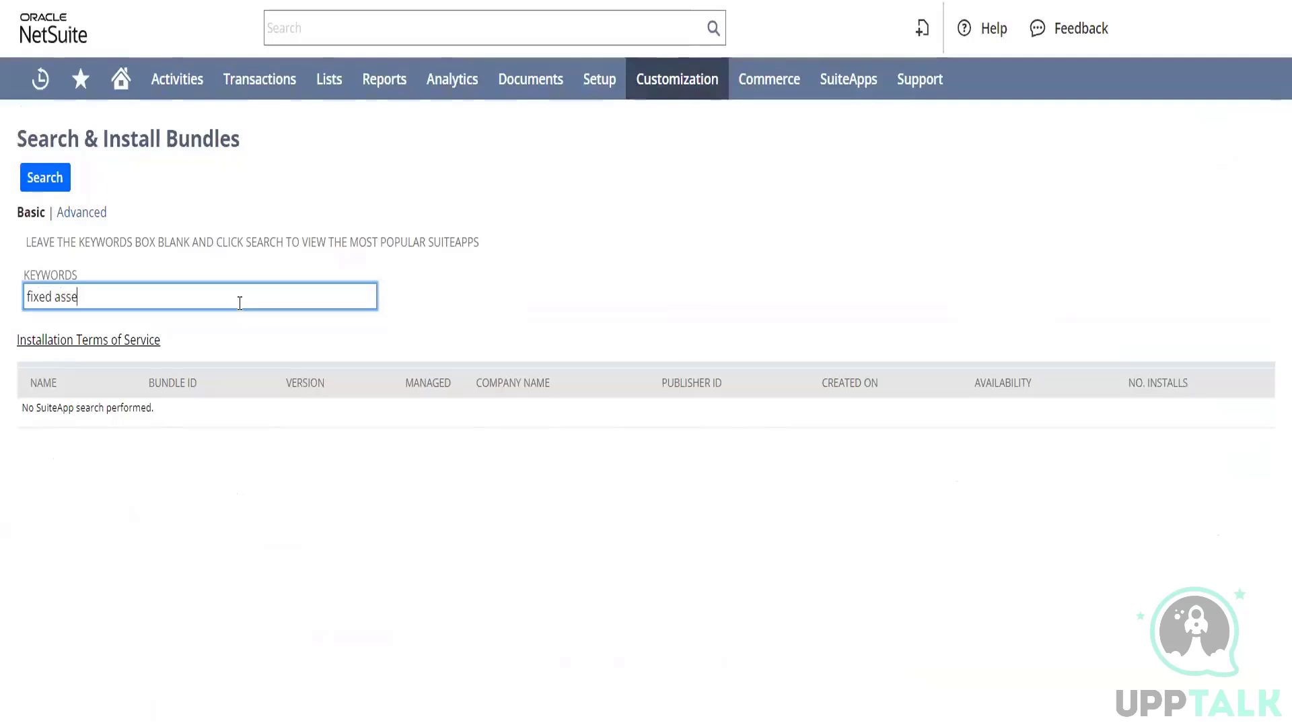
type("t")
left_click(48, 186)
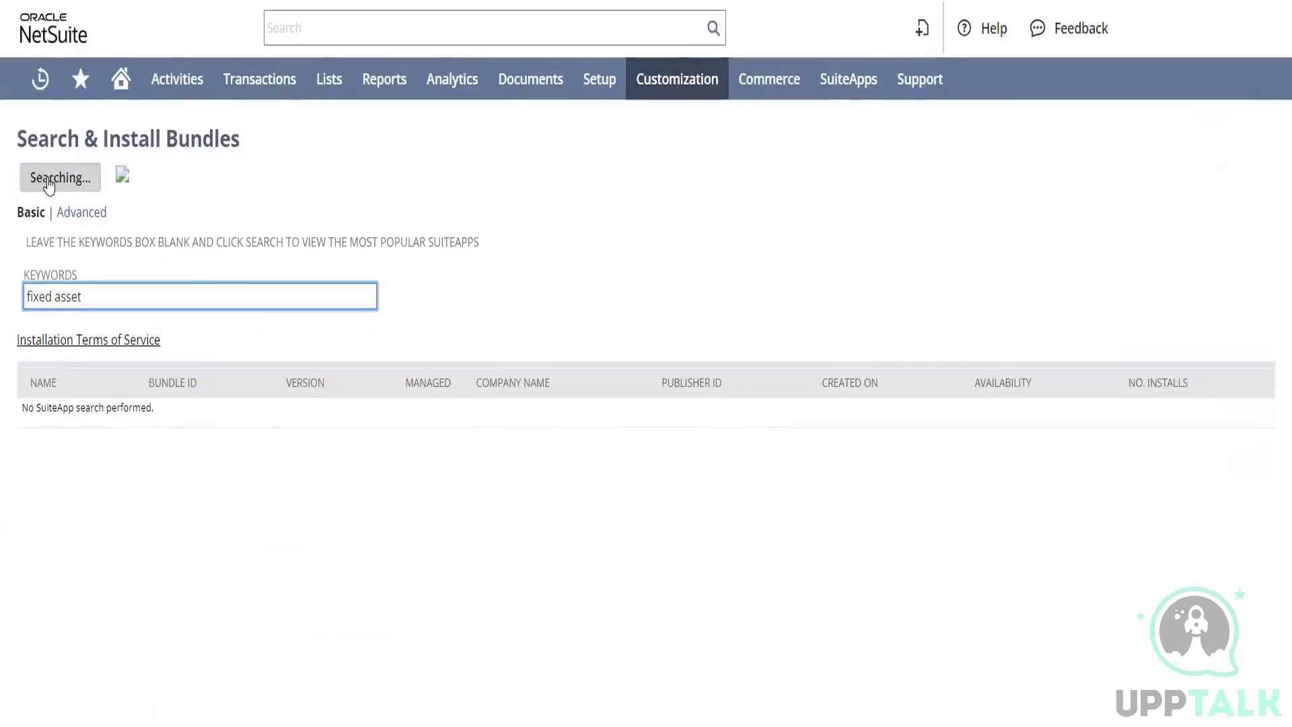
left_click(84, 214)
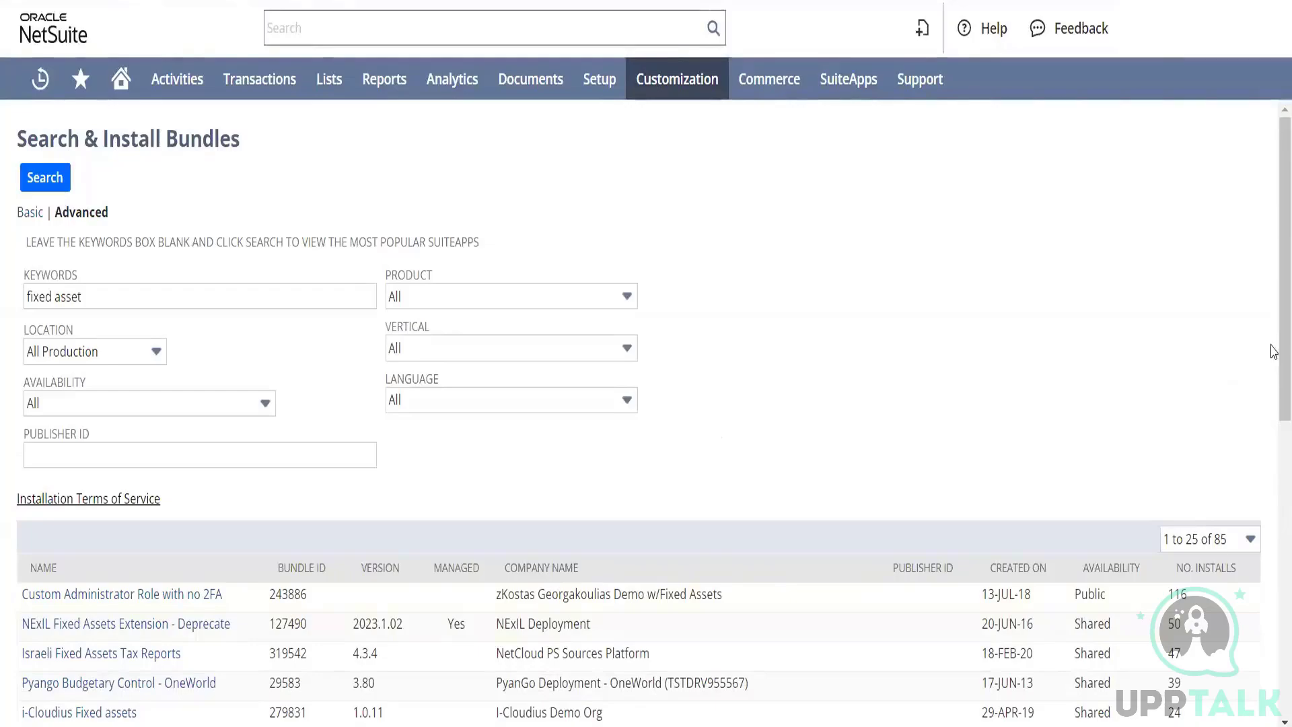
left_click_drag(1274, 362, 1274, 652)
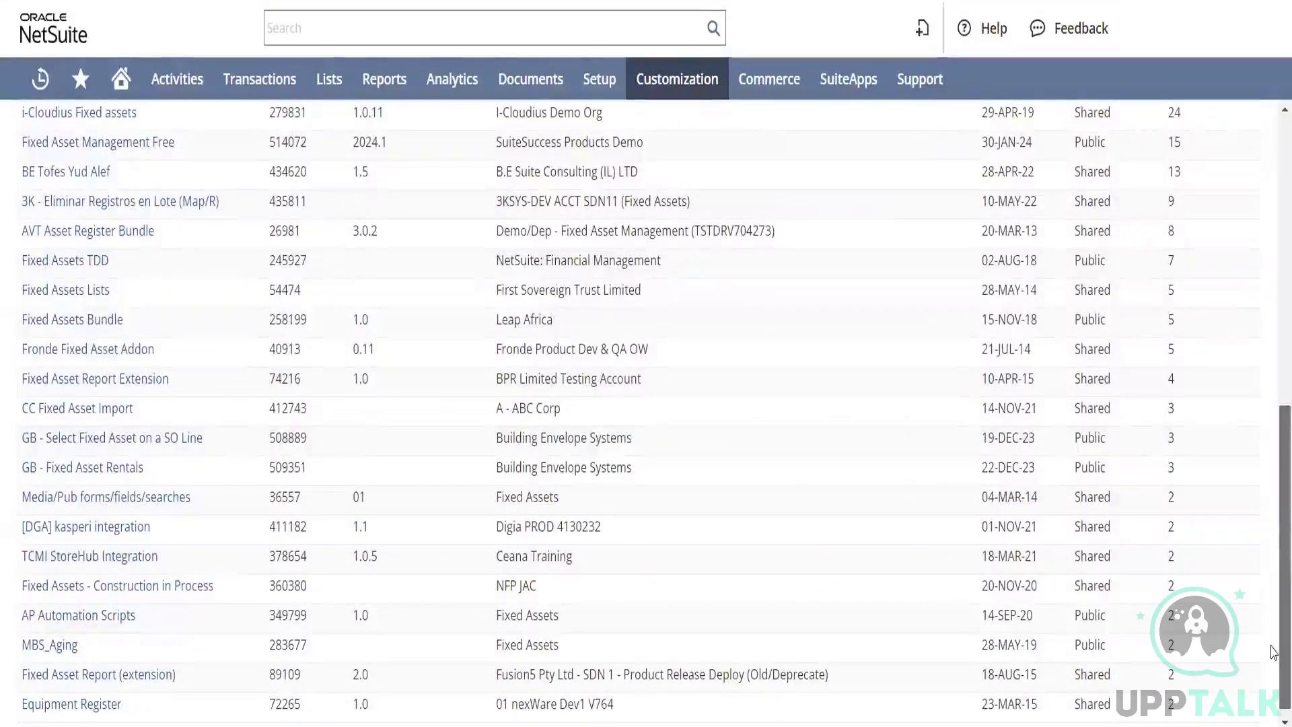
left_click_drag(1274, 652, 1274, 452)
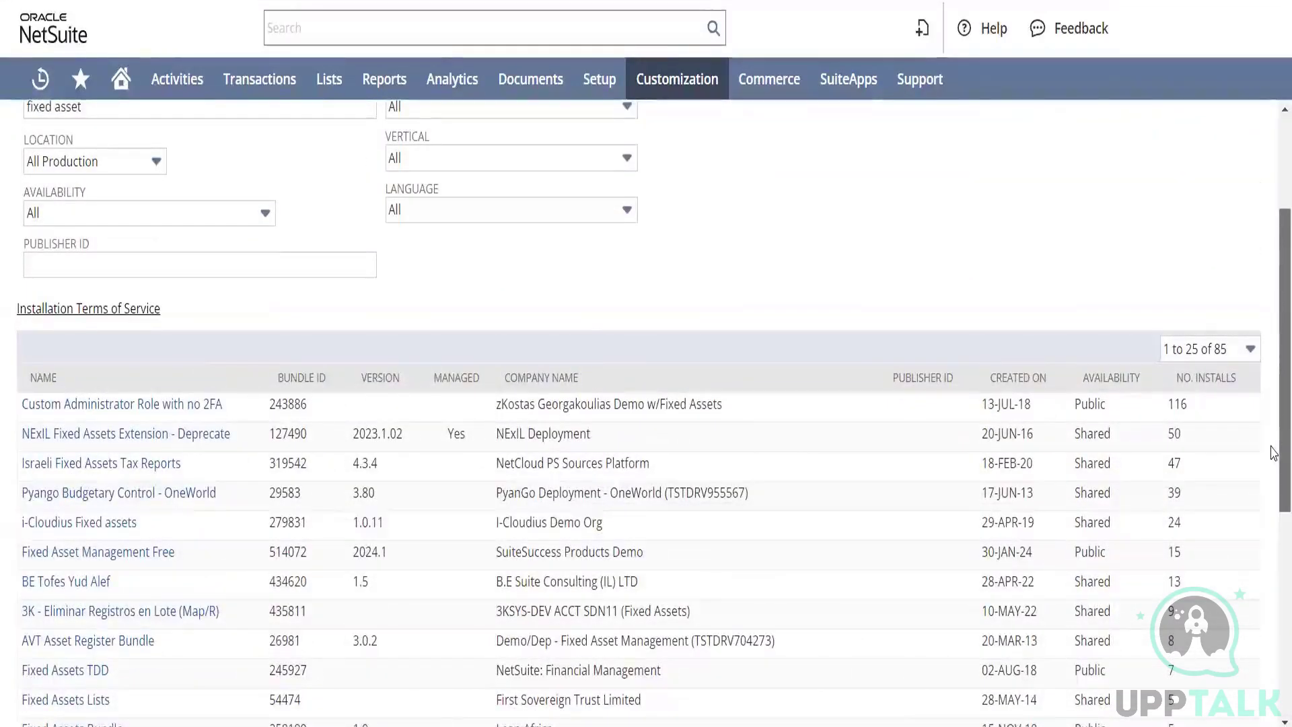
left_click_drag(1274, 453, 1270, 395)
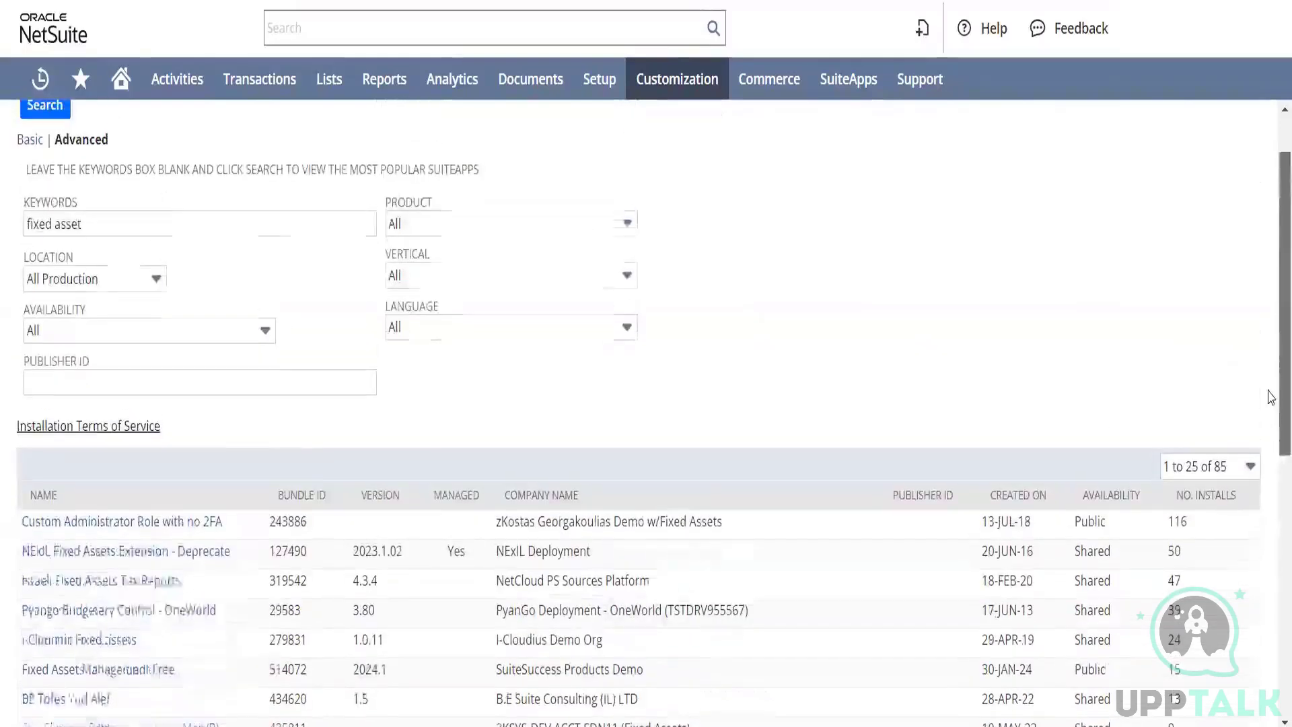
Narrow the bundle search to "fixed asset management" and open the details of the Fixed Asset Management Free bundle
left_click(354, 227)
type("mana")
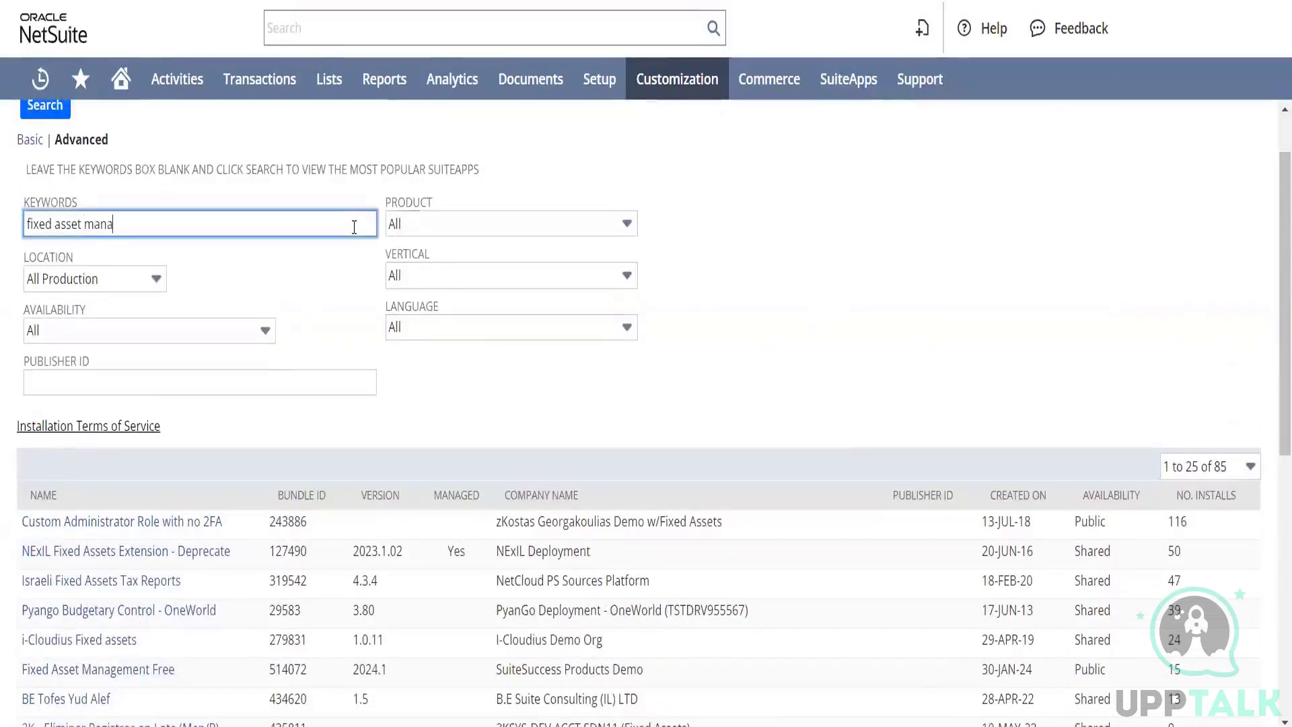
type("gement")
key("Return")
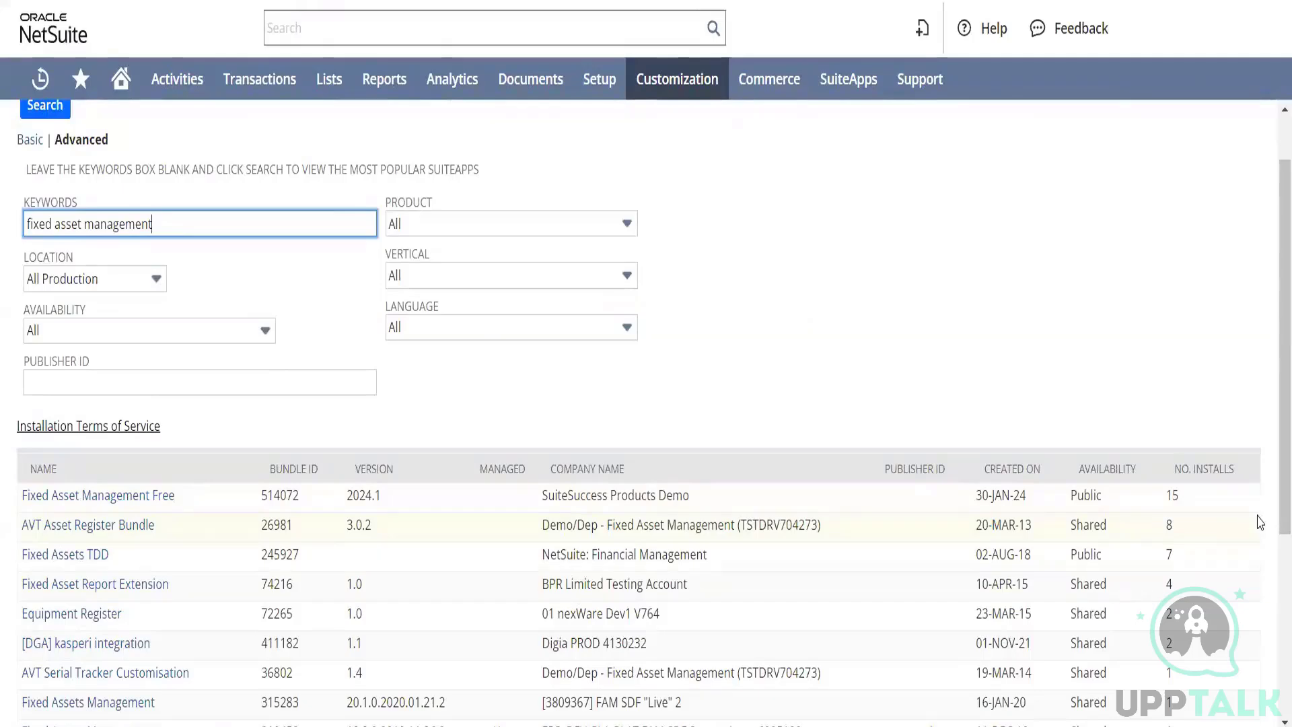
scroll(1276, 434, "down", 3)
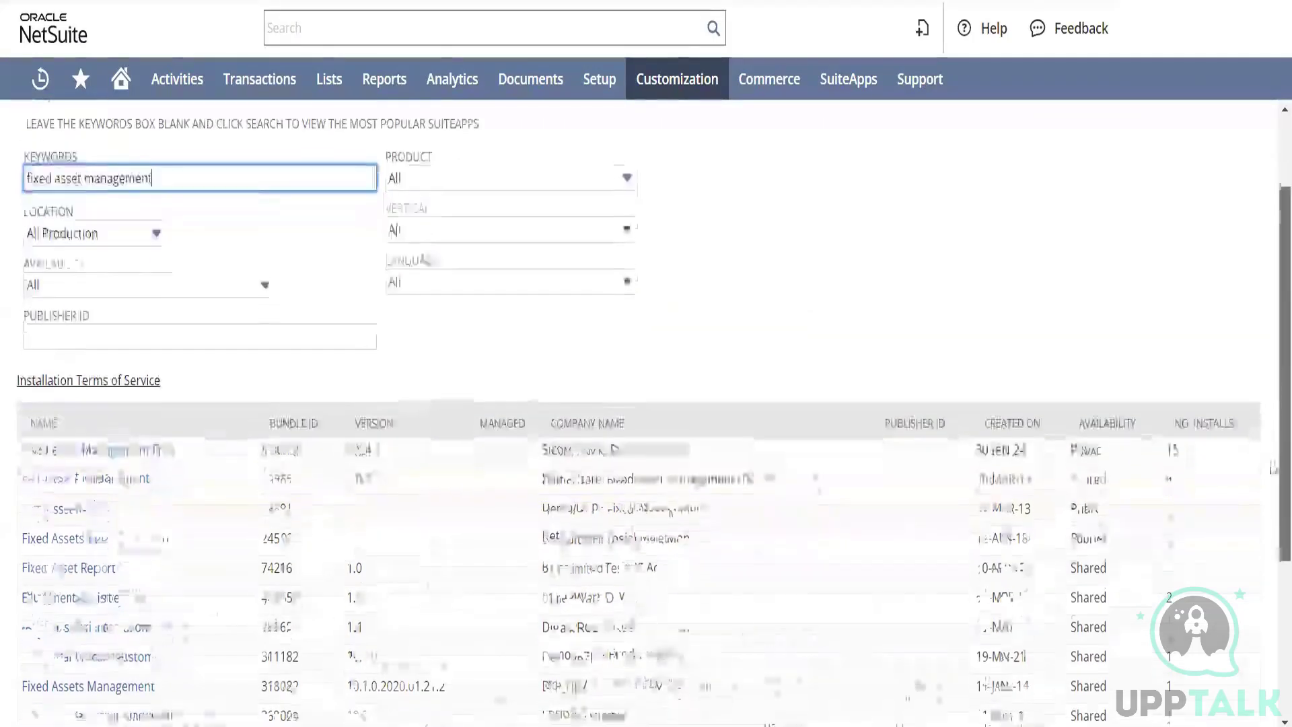
scroll(149, 493, "up", 4)
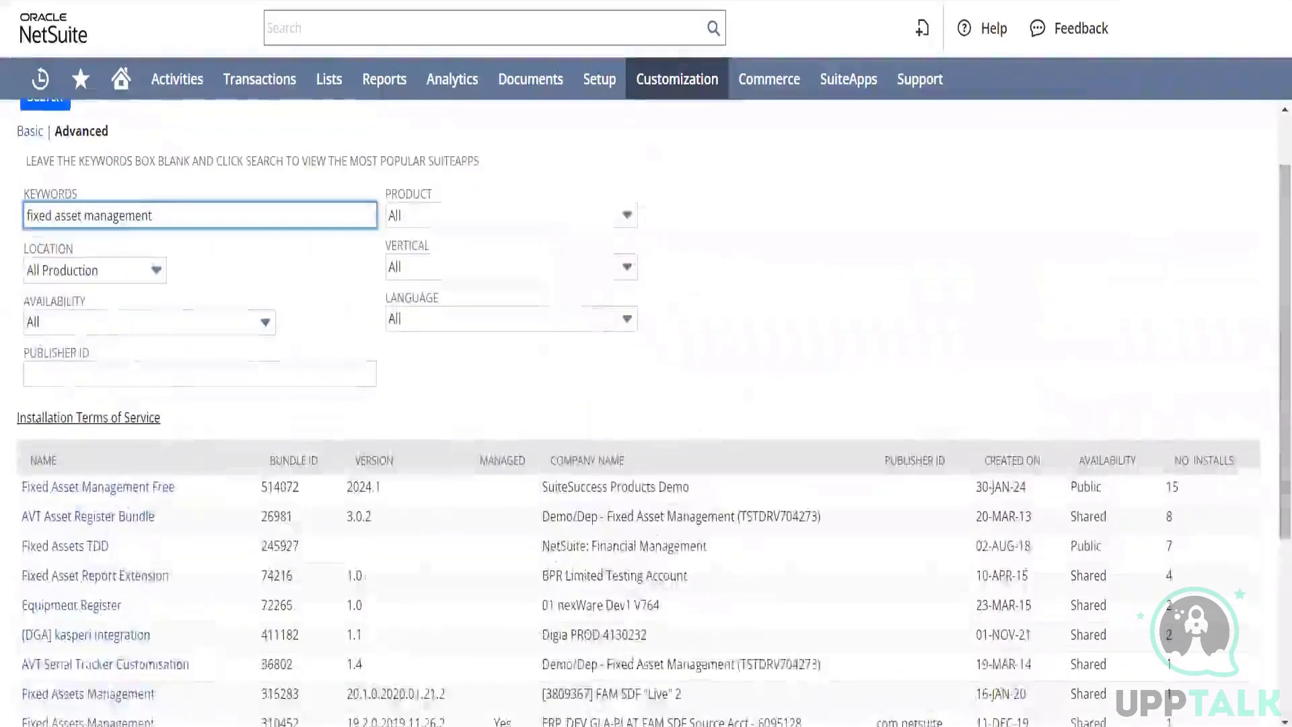
left_click(116, 494)
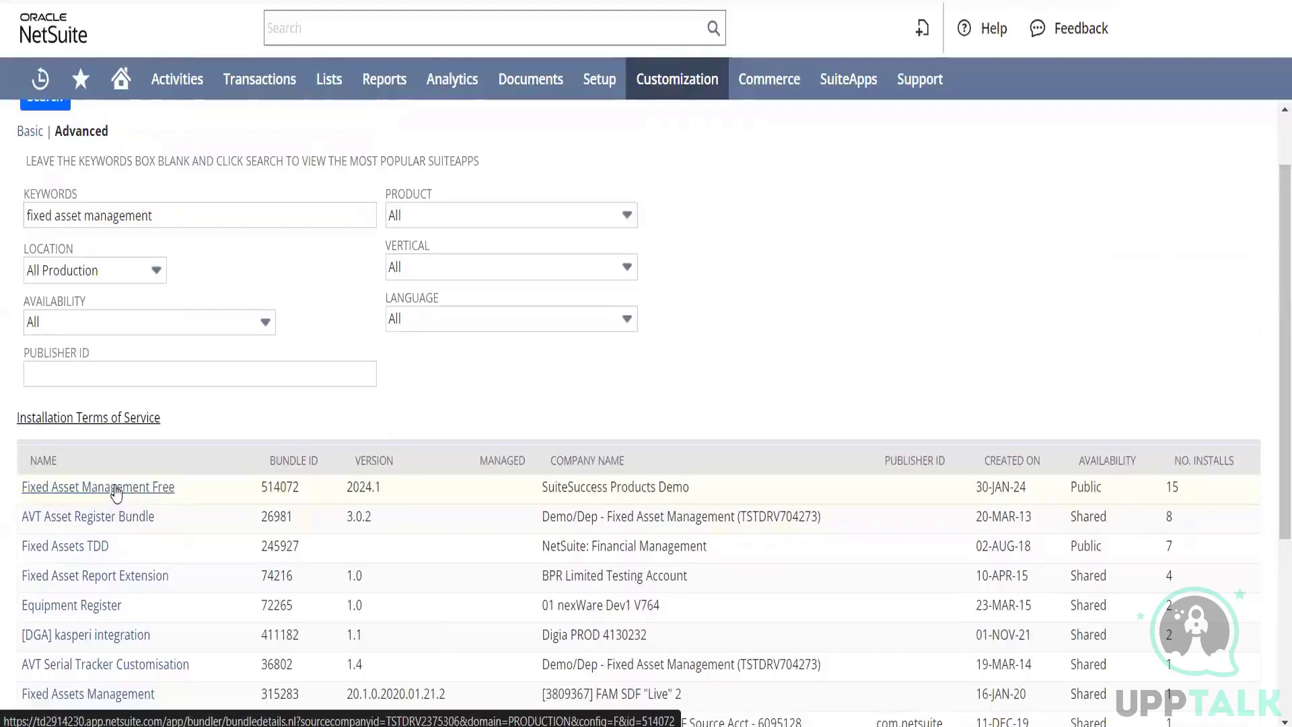
left_click(115, 487)
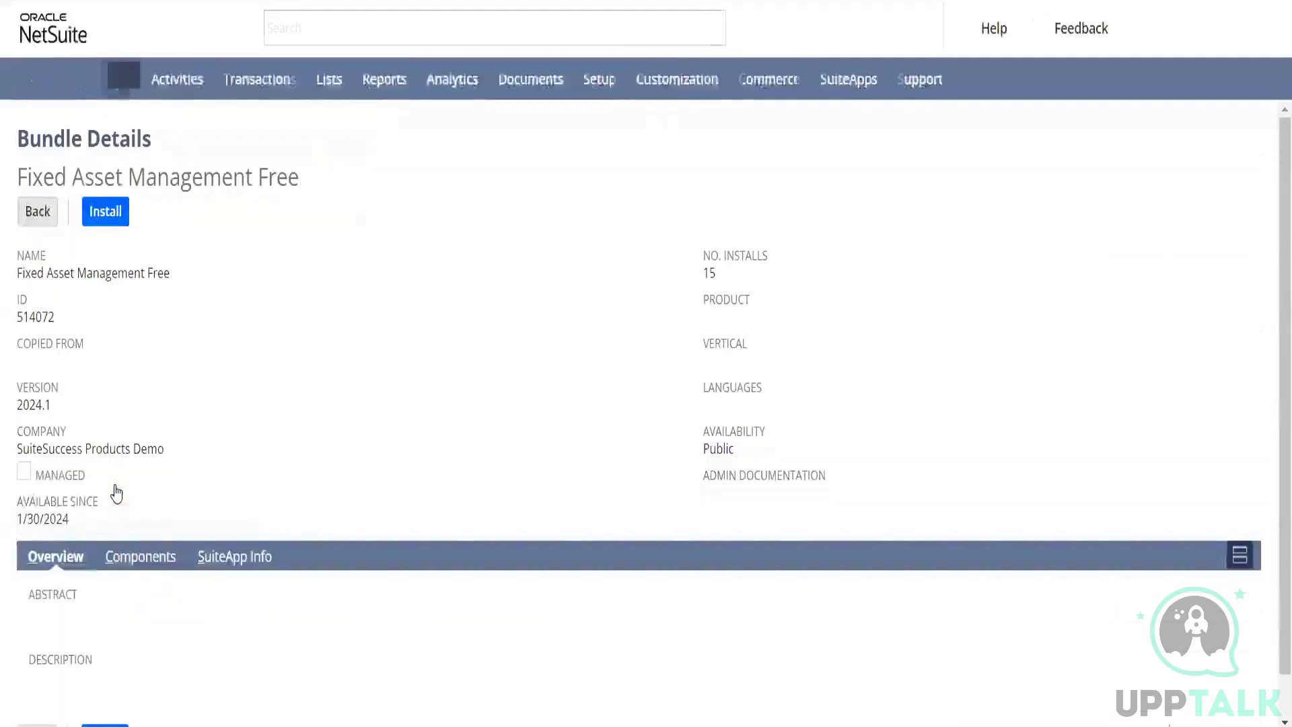
Examine the components included in the Fixed Asset Management Free bundle, including its files and SuiteScripts
left_click(143, 557)
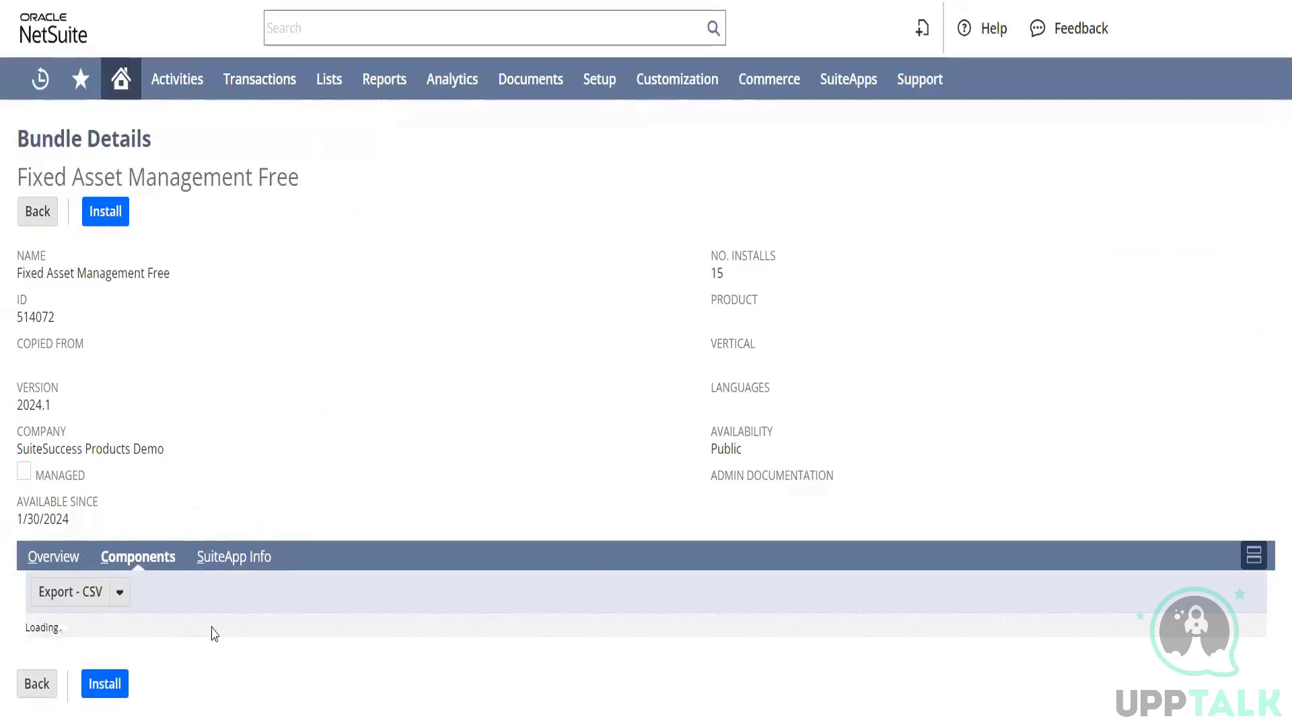
scroll(1274, 496, "down", 2)
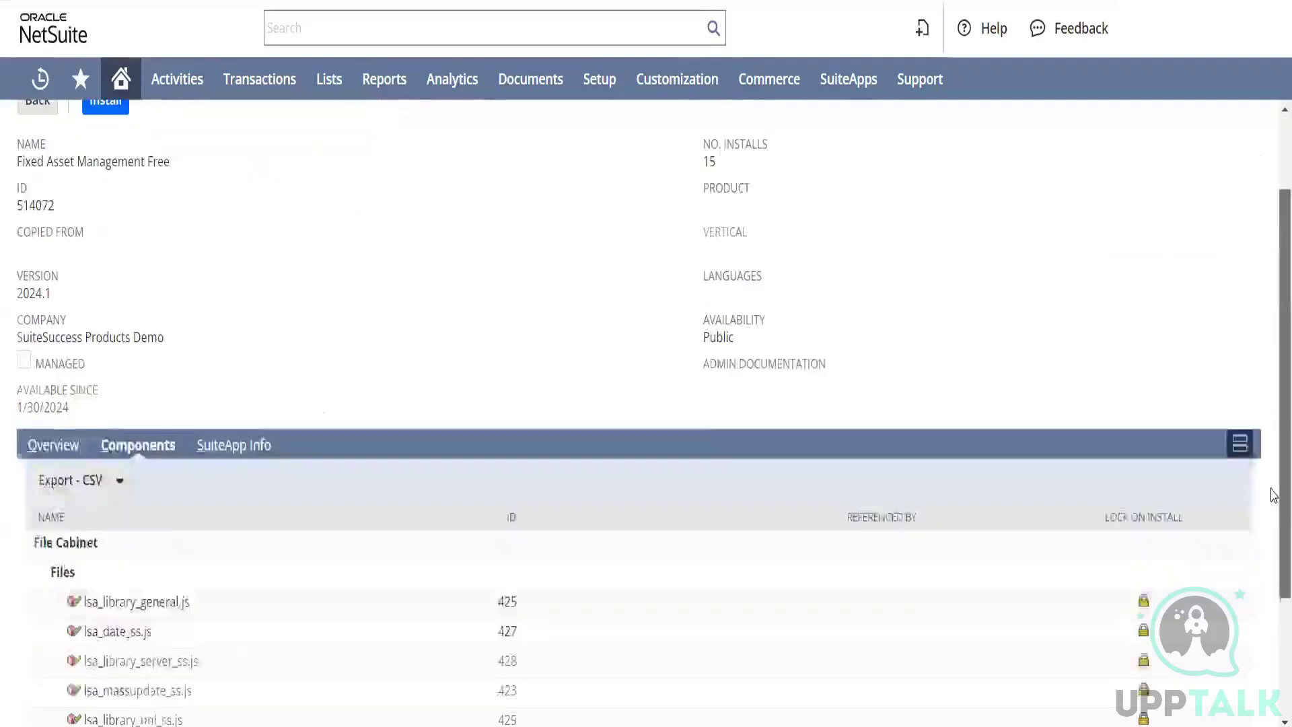
scroll(1274, 496, "down", 3)
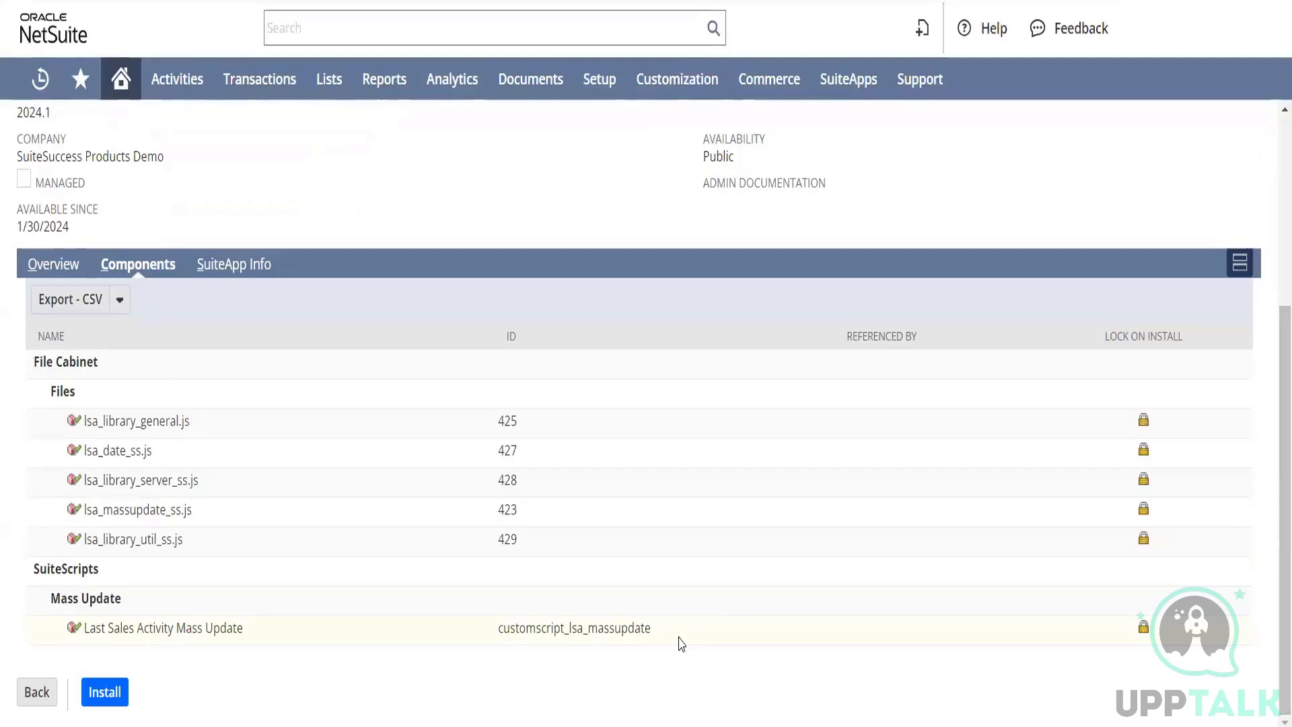
left_click(255, 262)
left_click(156, 554)
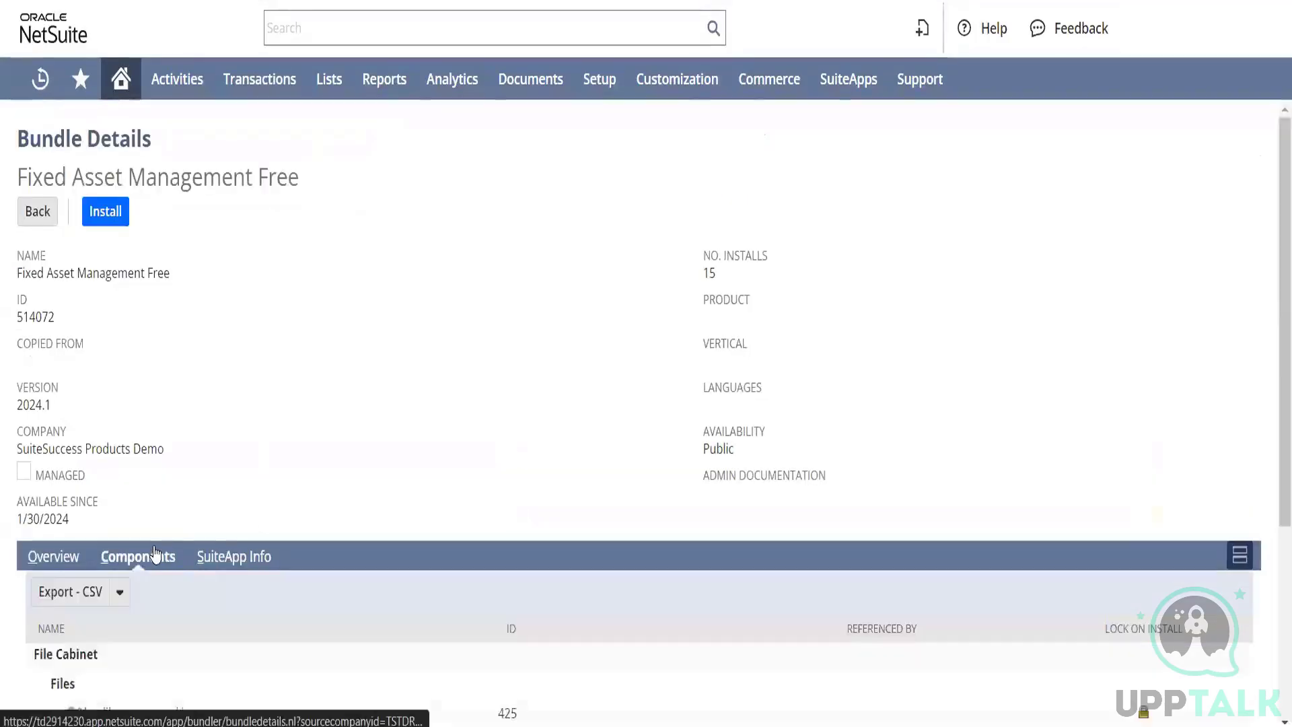
left_click_drag(1271, 390, 1274, 635)
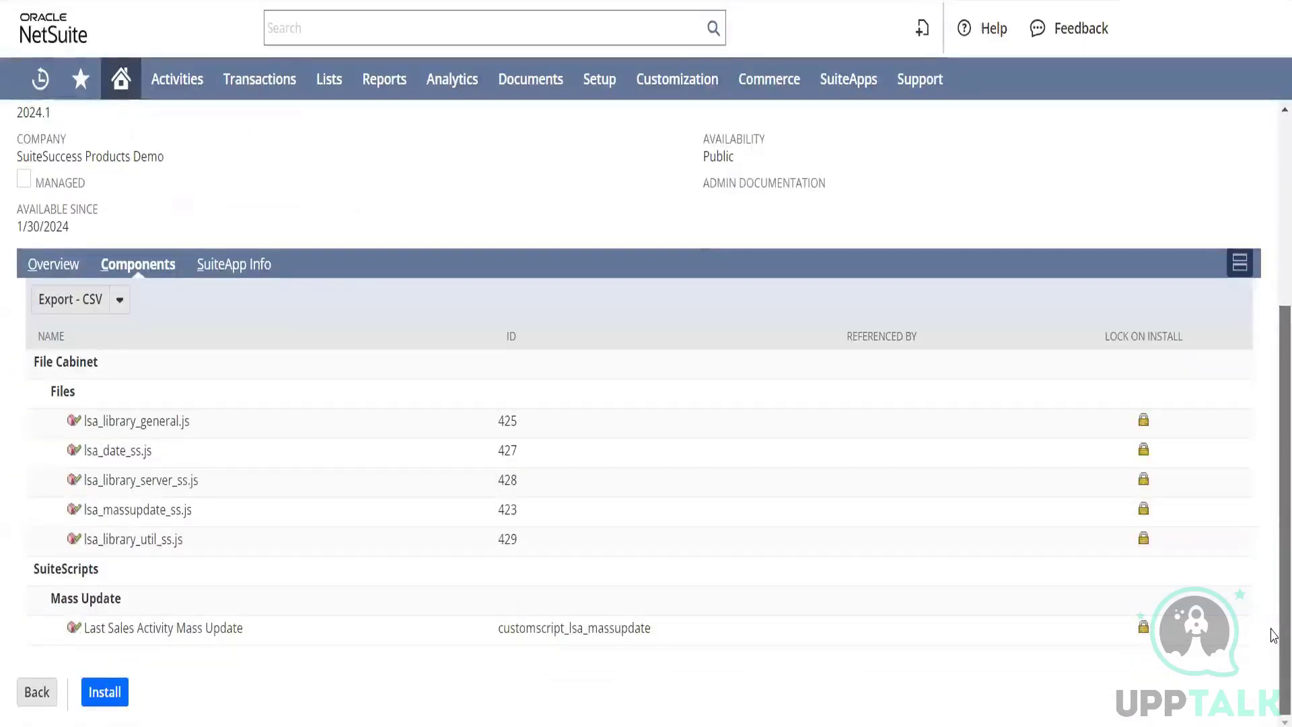
scroll(448, 302, "up", 5)
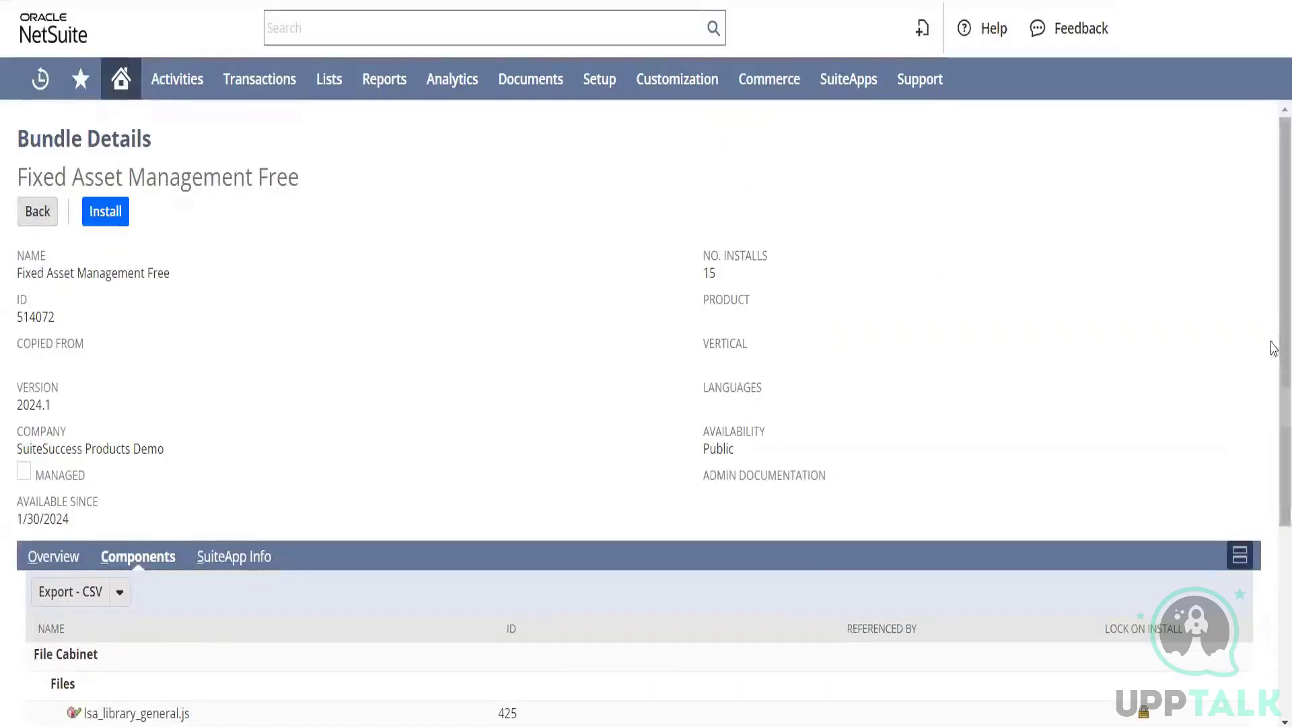
left_click_drag(1272, 346, 1274, 612)
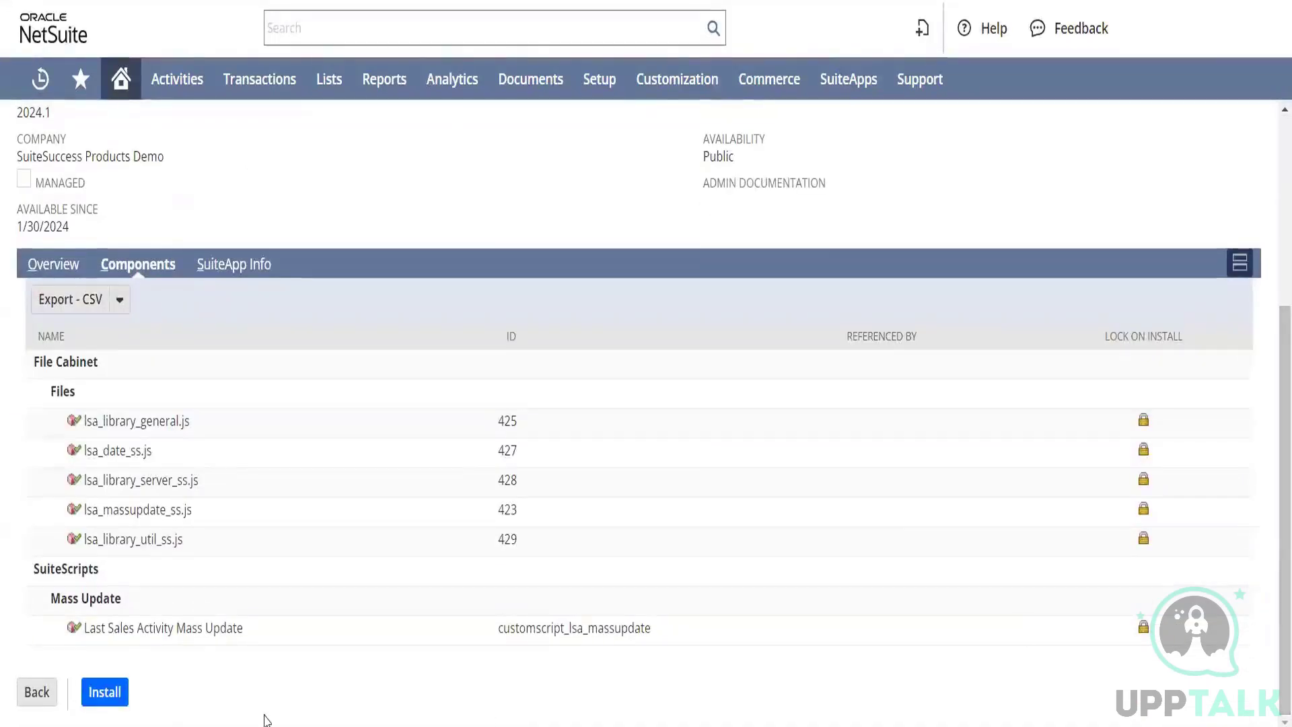
Install the Fixed Asset Management Free bundle from its install preview and confirm the installation into the account
left_click(114, 699)
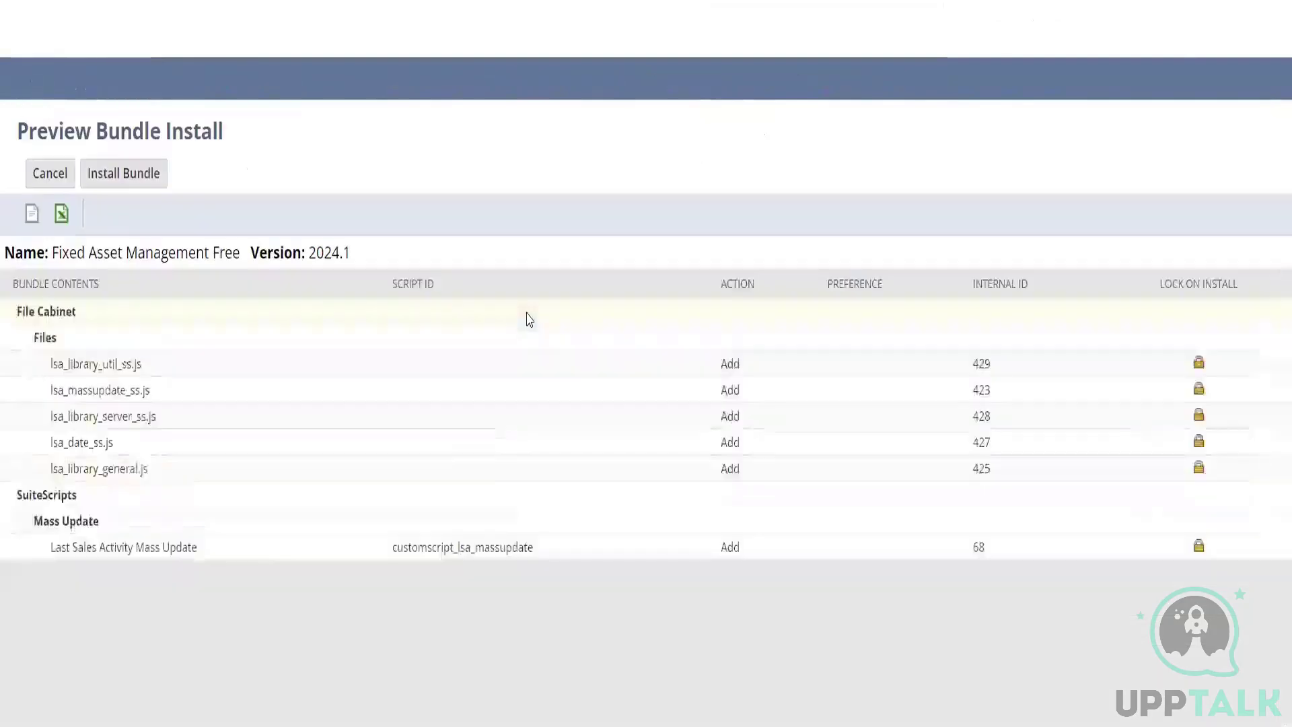
left_click(136, 188)
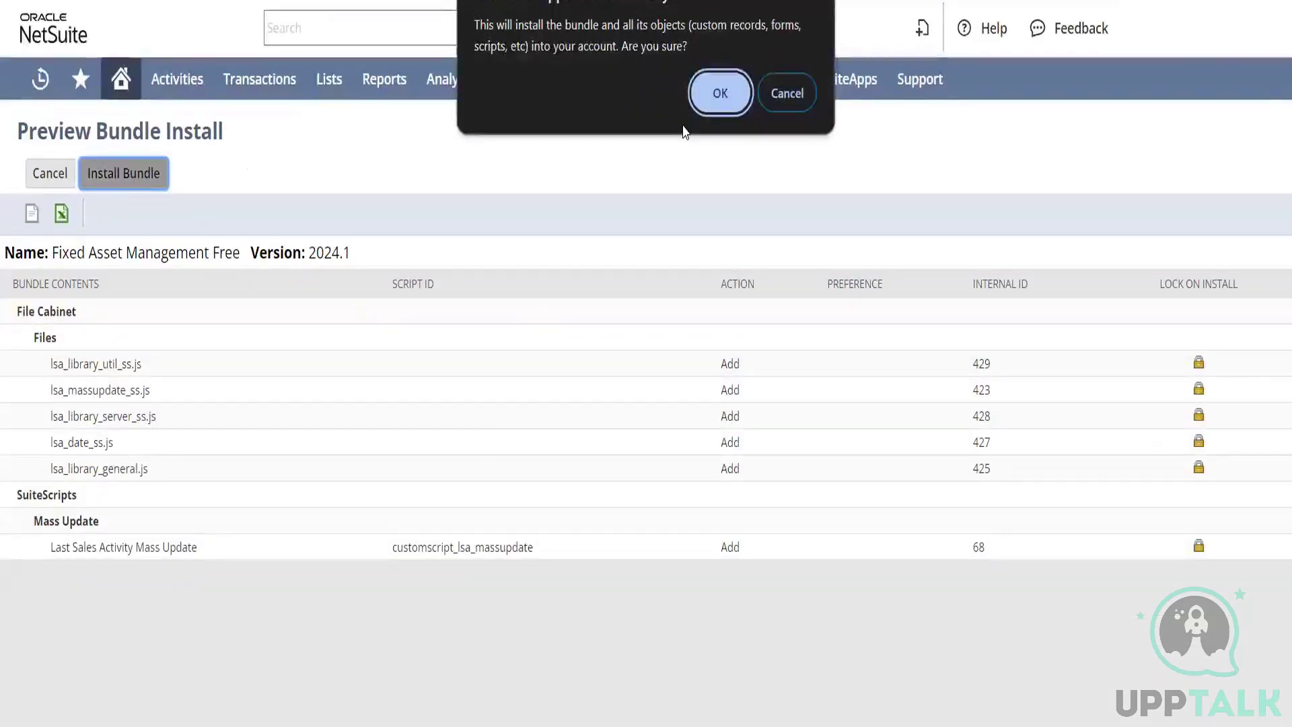
left_click(714, 92)
mouse_move(700, 84)
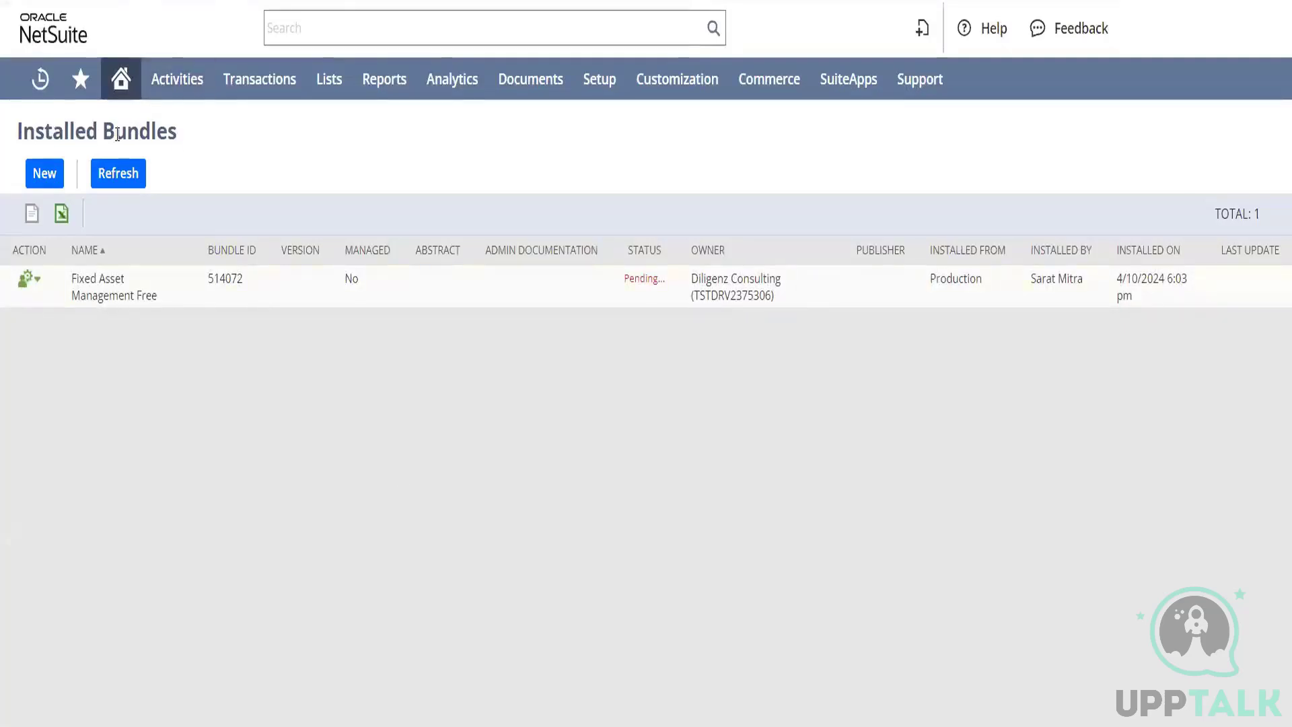
Check the installation status of Fixed Asset Management Free by refreshing the installed bundles list several times
triple_click(645, 280)
left_click(127, 180)
left_click(122, 186)
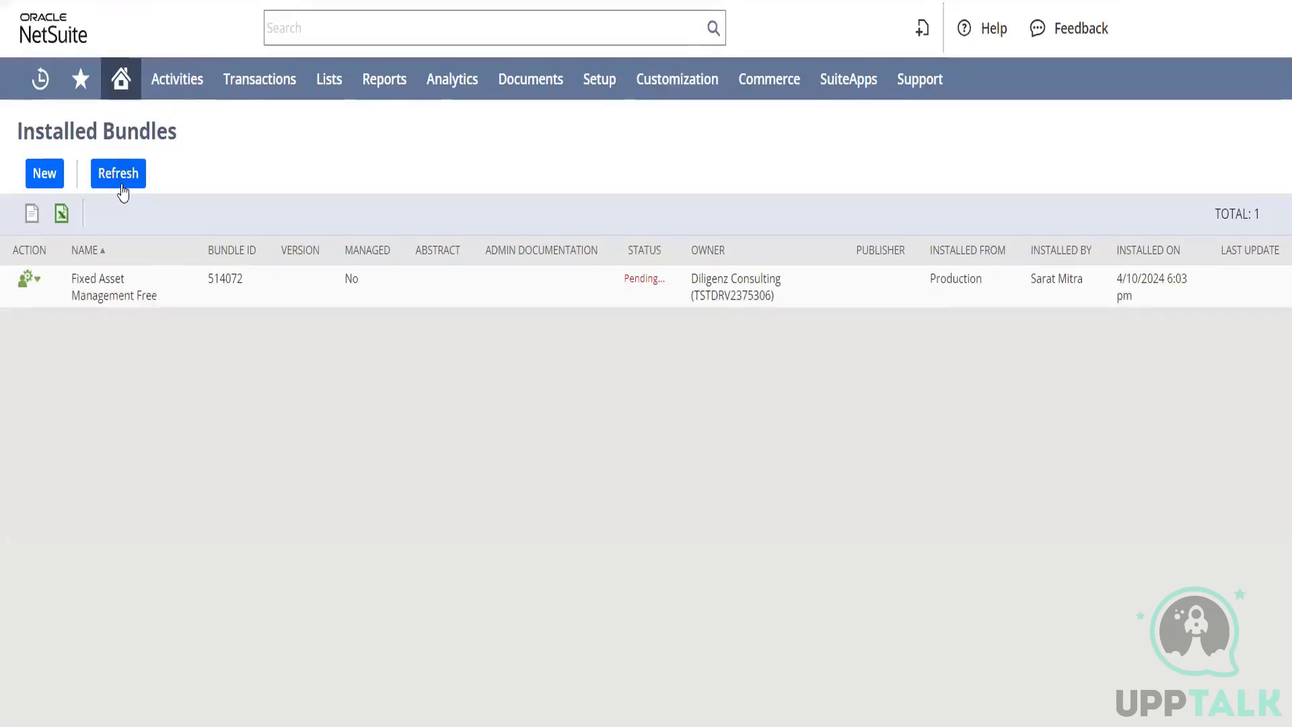
left_click(118, 174)
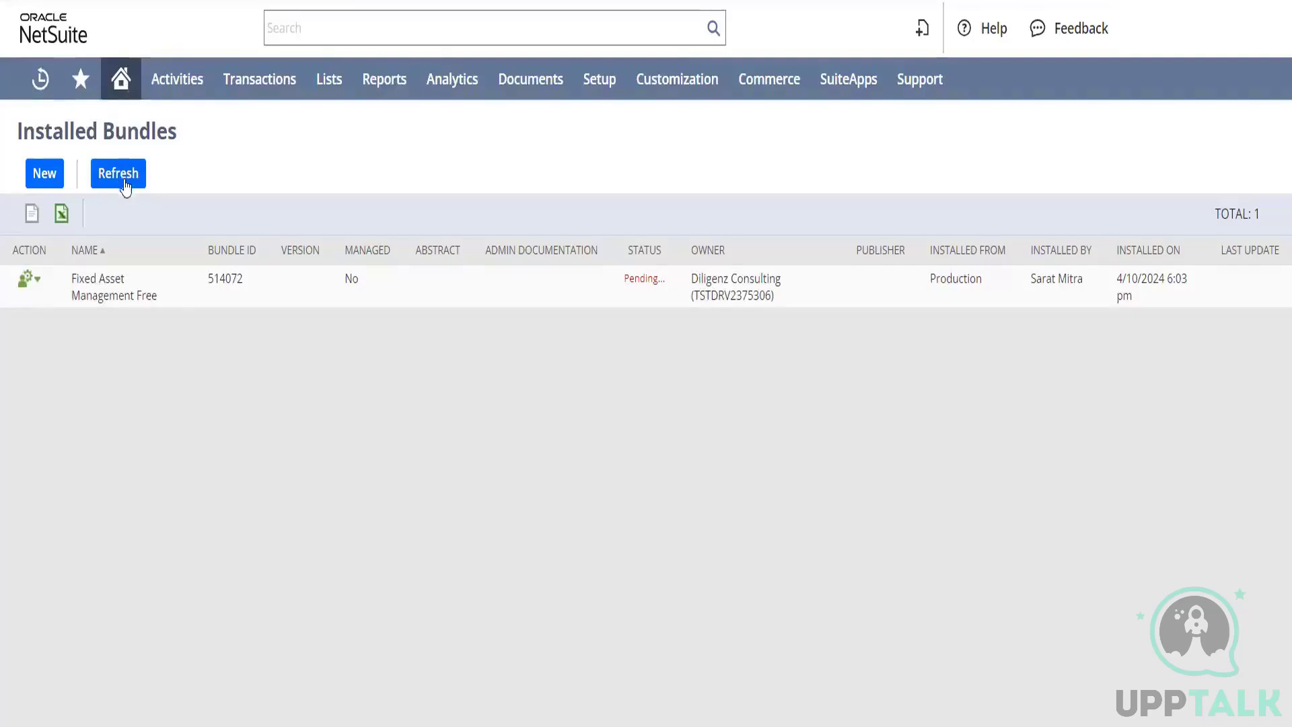
left_click(124, 185)
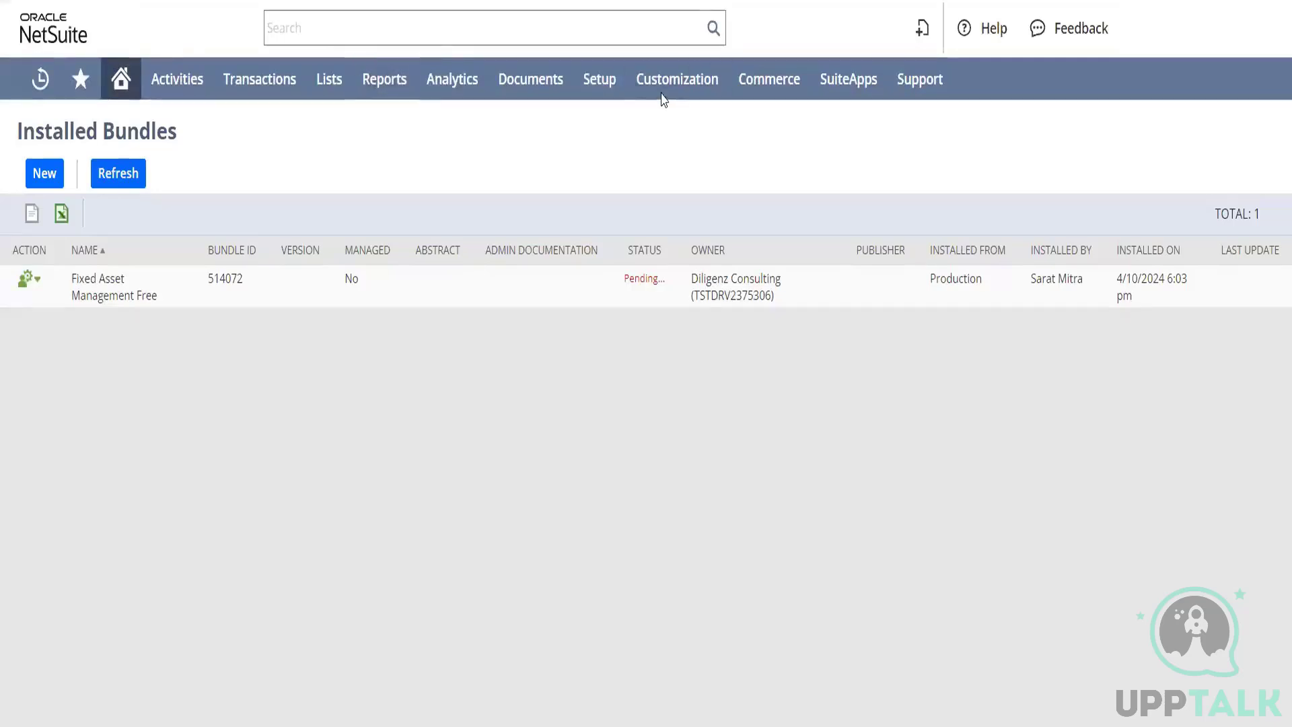
Open the Search & Install Bundles page in a new browser tab and switch to it
mouse_move(671, 102)
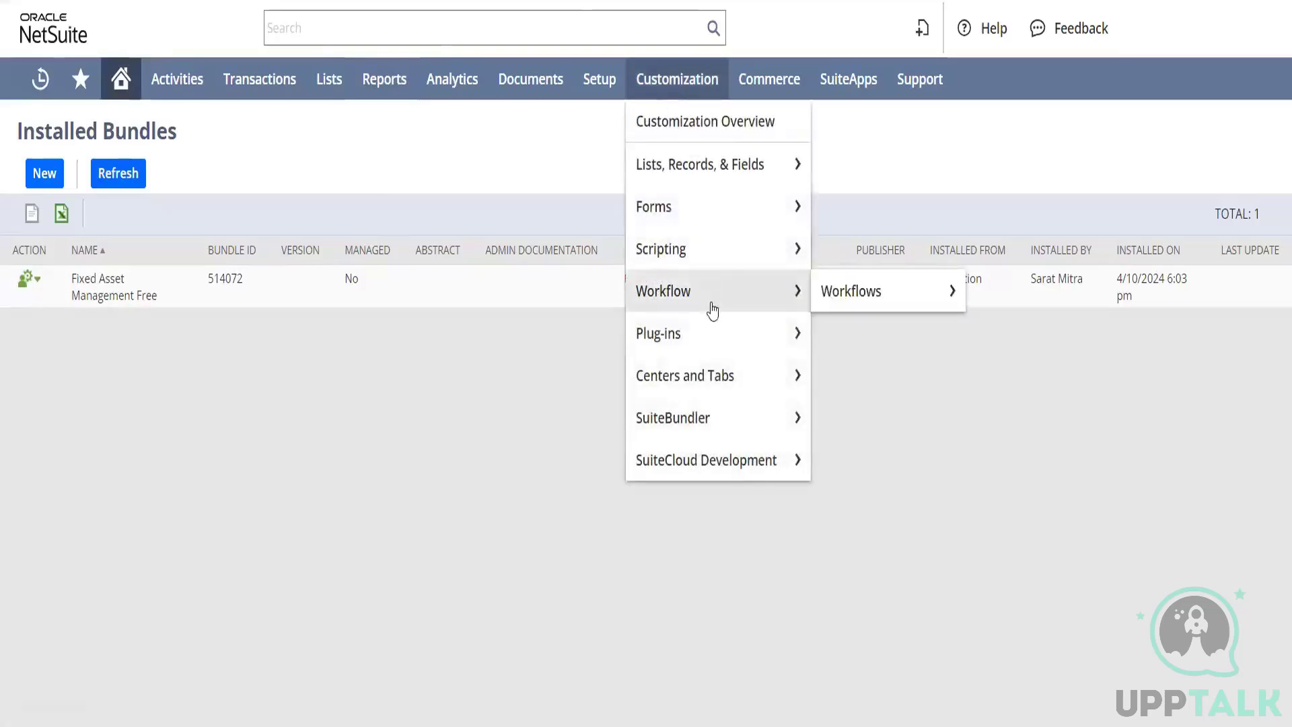
mouse_move(725, 436)
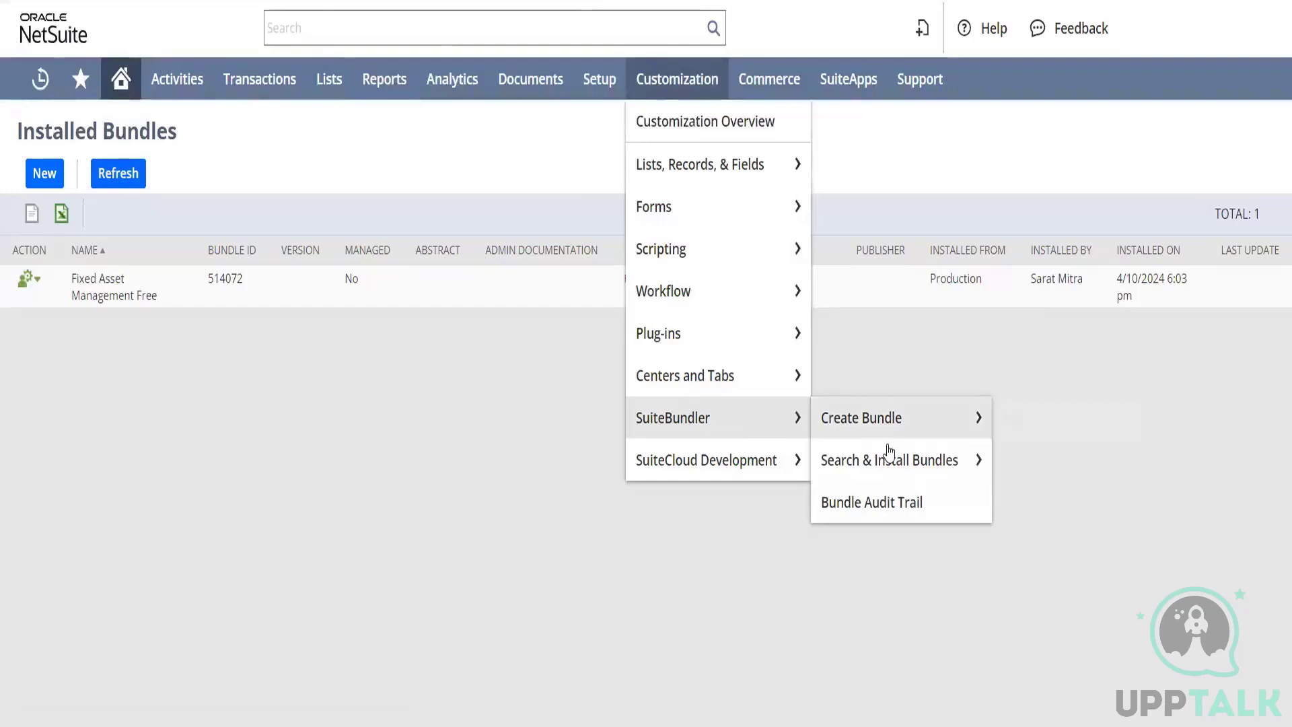
right_click(915, 464)
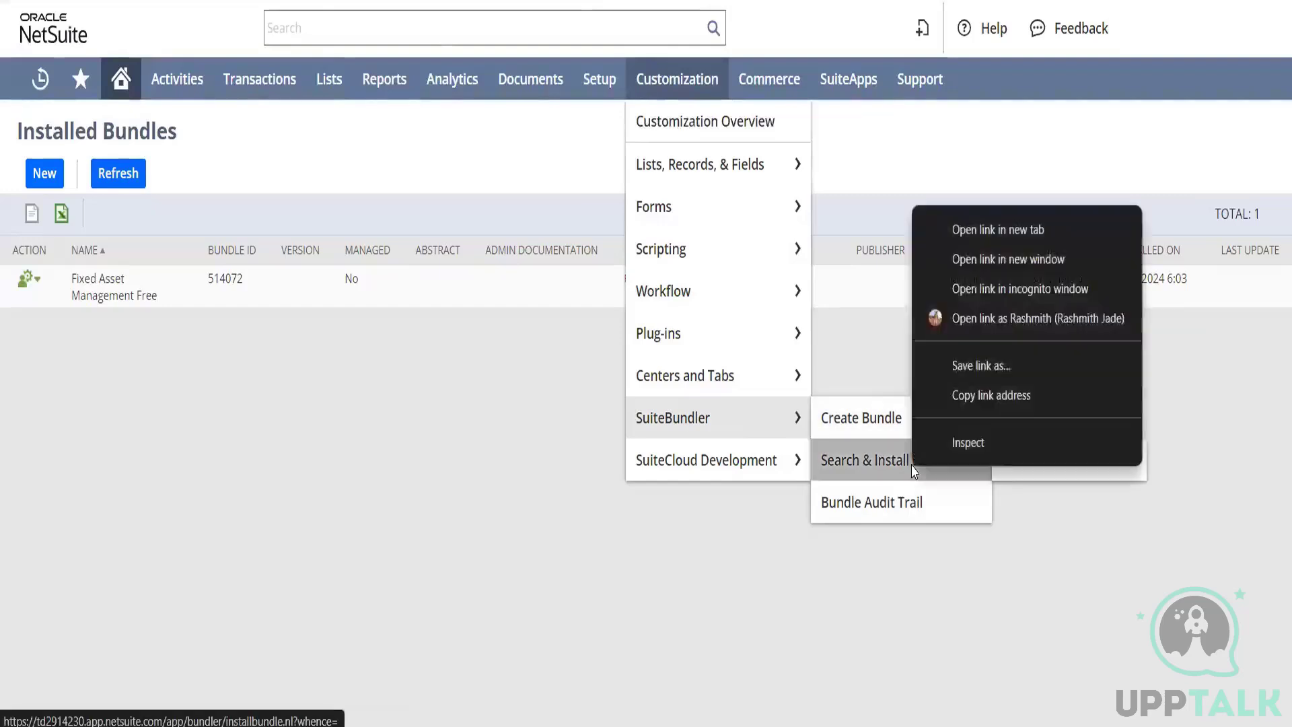
left_click(979, 237)
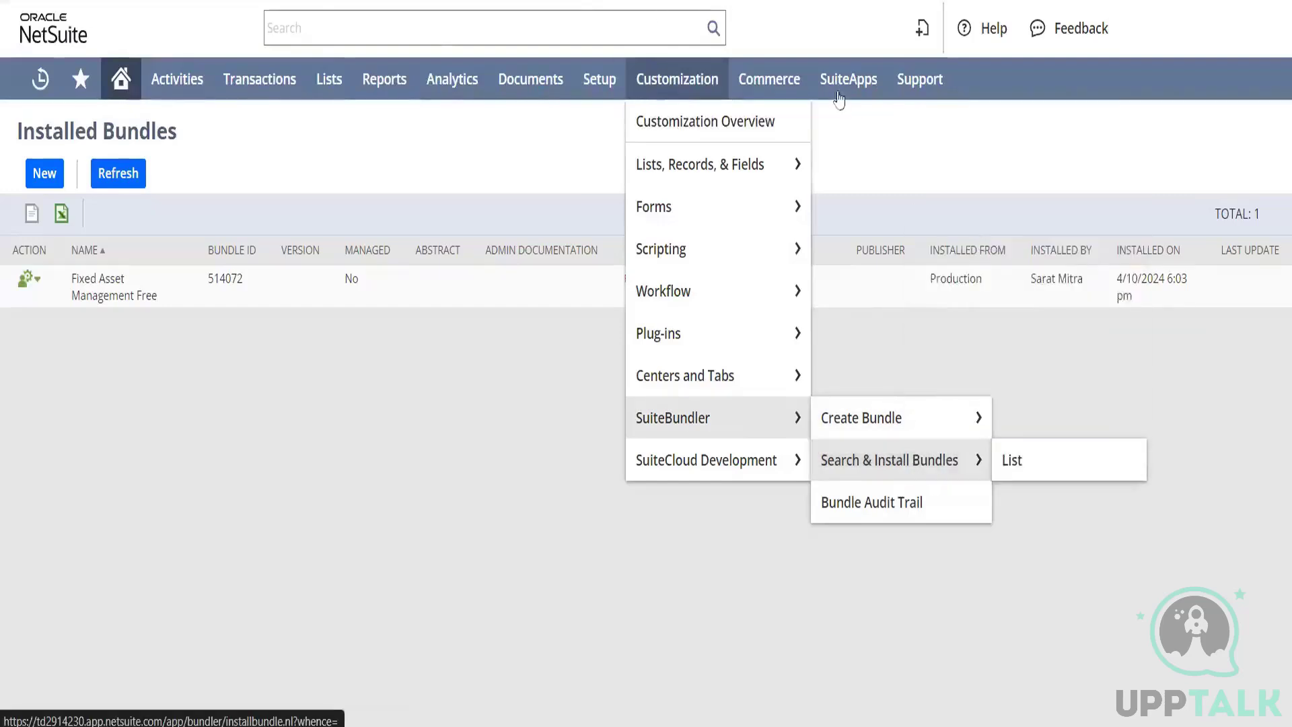
left_click(431, 1)
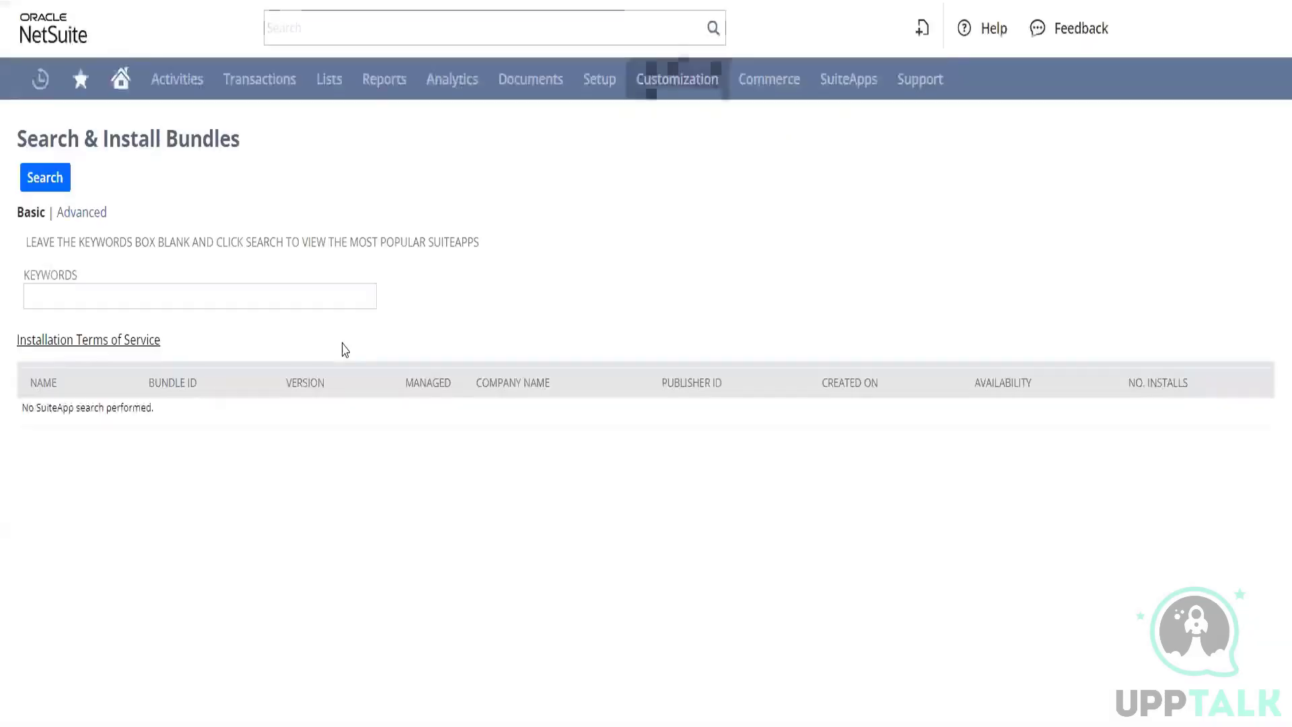
Search the available bundles for the keywords "fixed asset"
left_click(299, 301)
type("f")
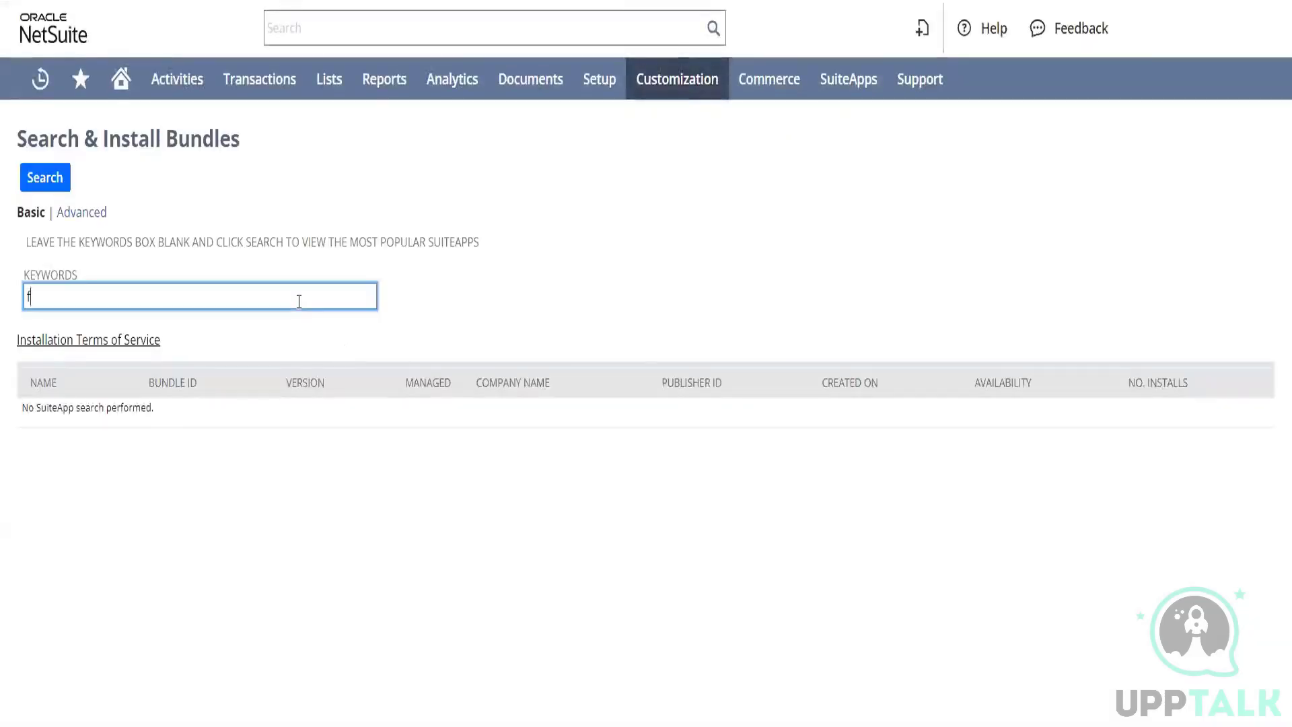
type("ixed assets manag")
key("BackSpace")
key("BackSpace")
key("BackSpace")
key("BackSpace")
key("BackSpace")
key("BackSpace")
key("BackSpace")
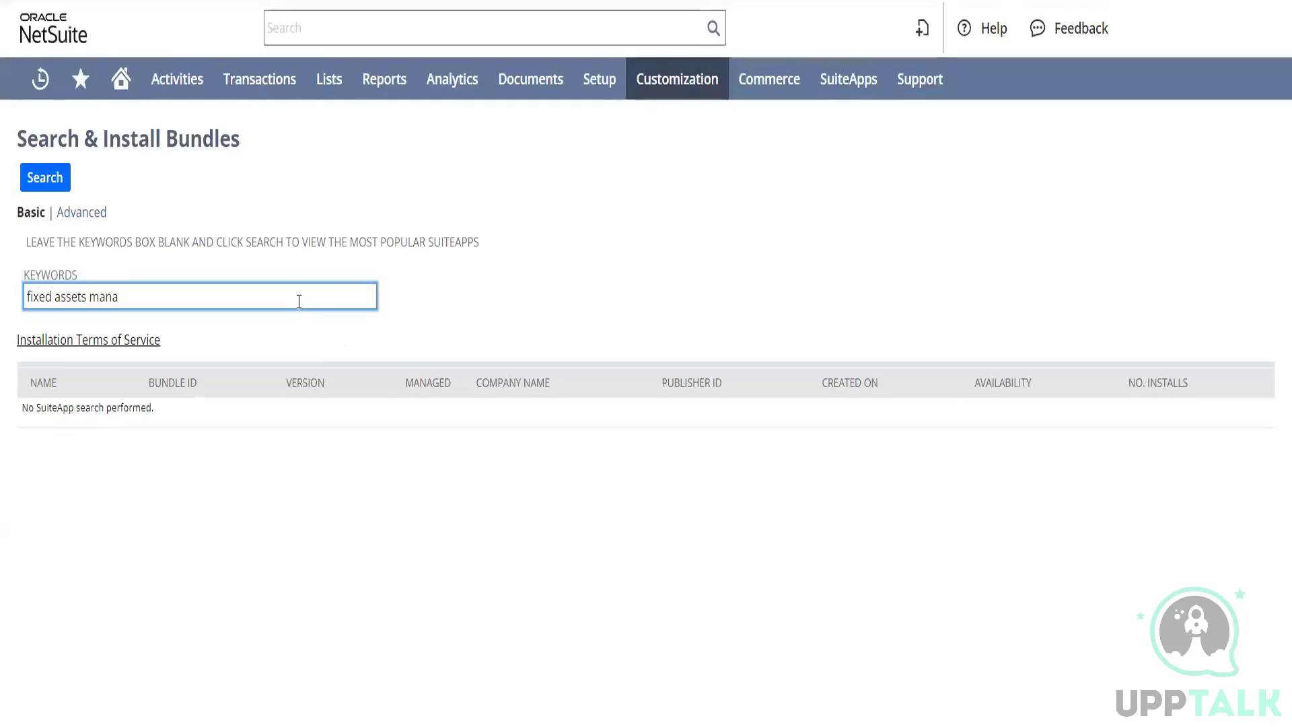
key("Return")
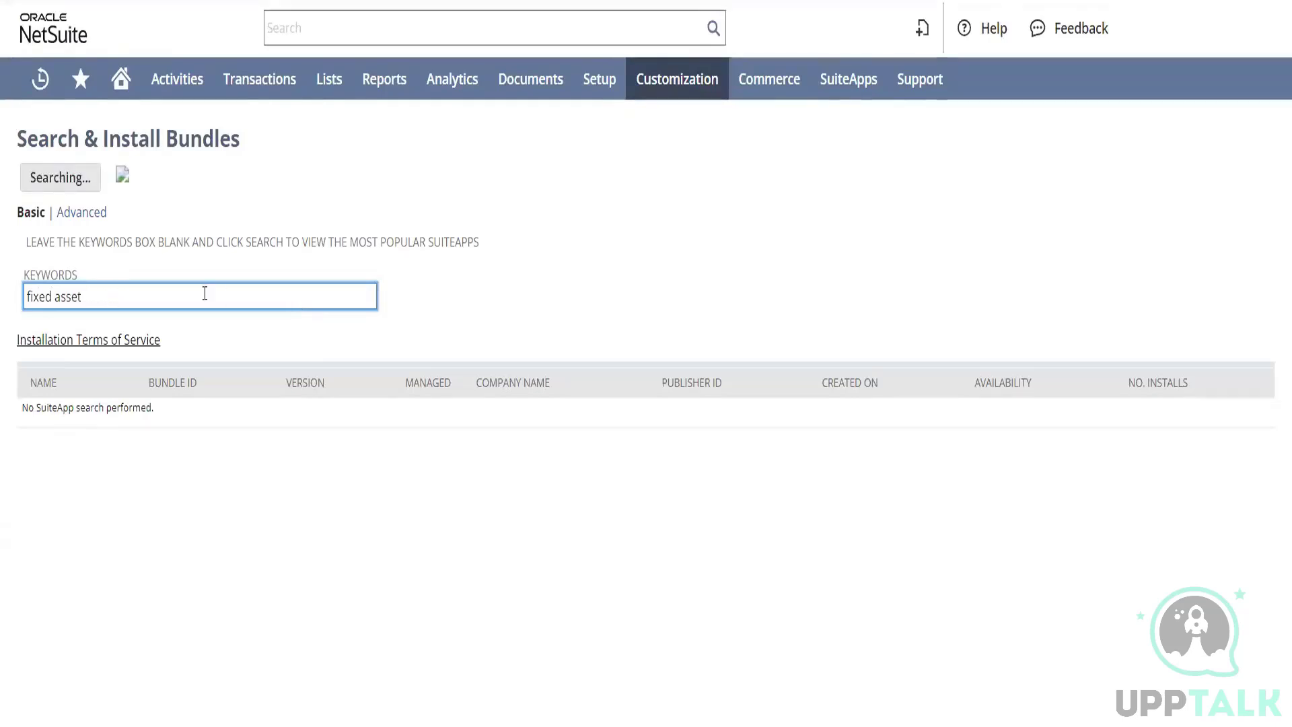
Switch the bundle search to its advanced filters and look through the listed fixed asset bundles
left_click(100, 214)
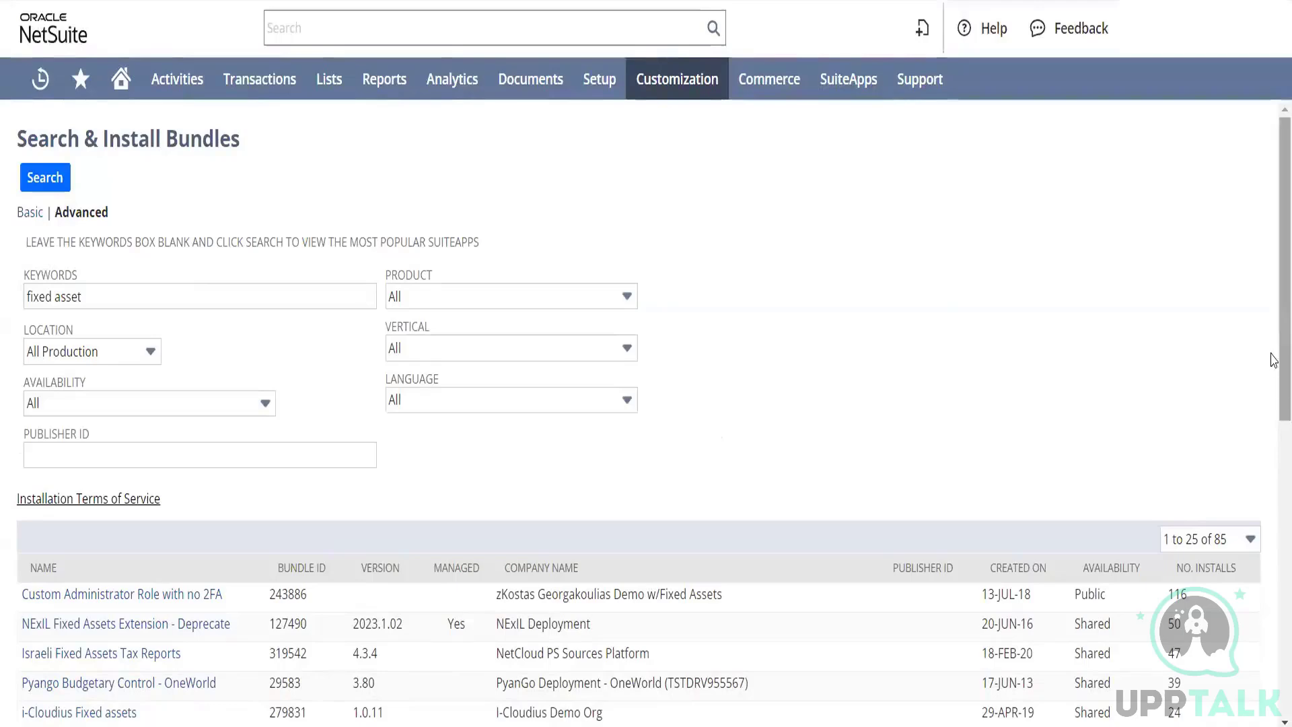
left_click_drag(1274, 360, 1274, 703)
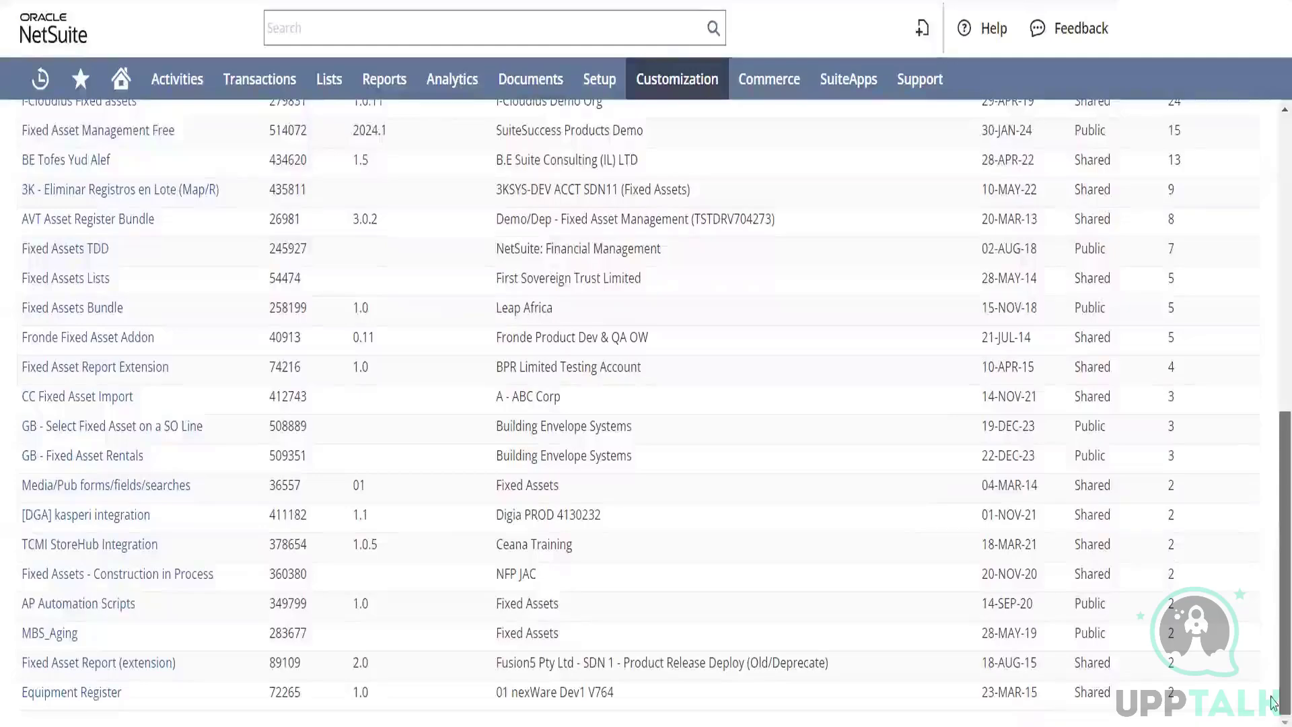
scroll(1210, 455, "up", 5)
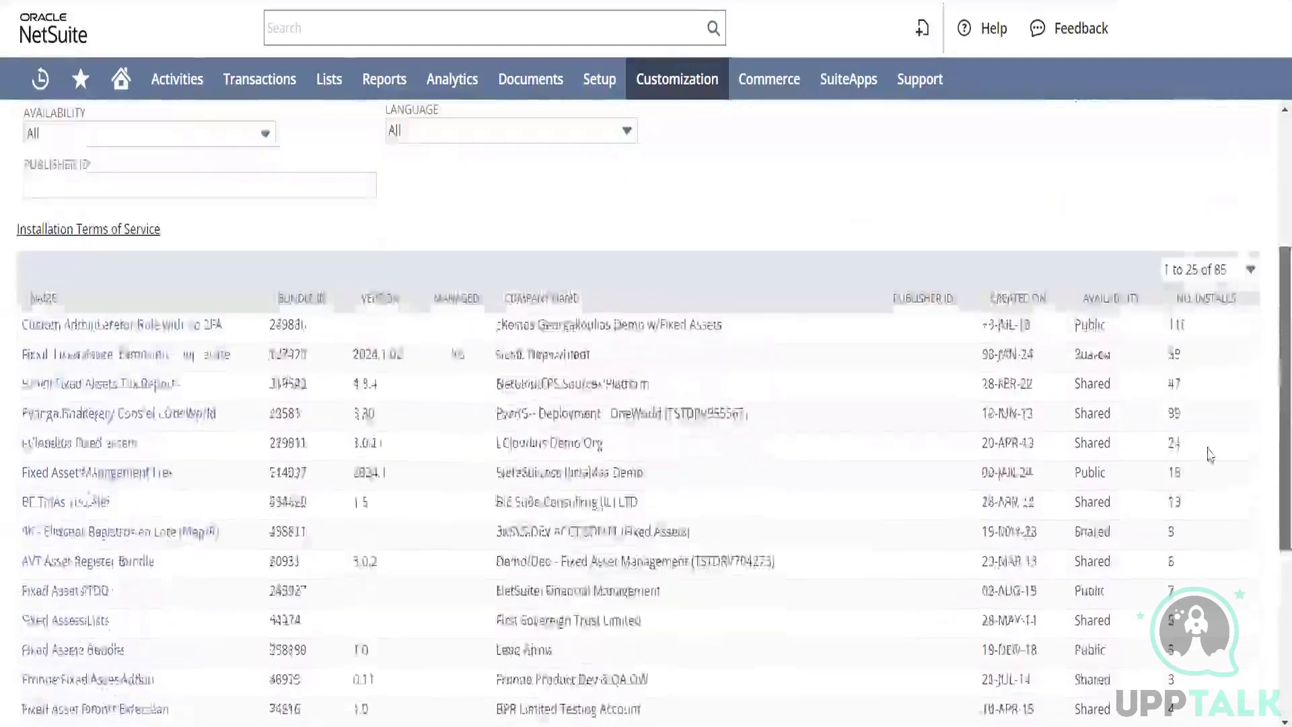
scroll(1210, 455, "up", 4)
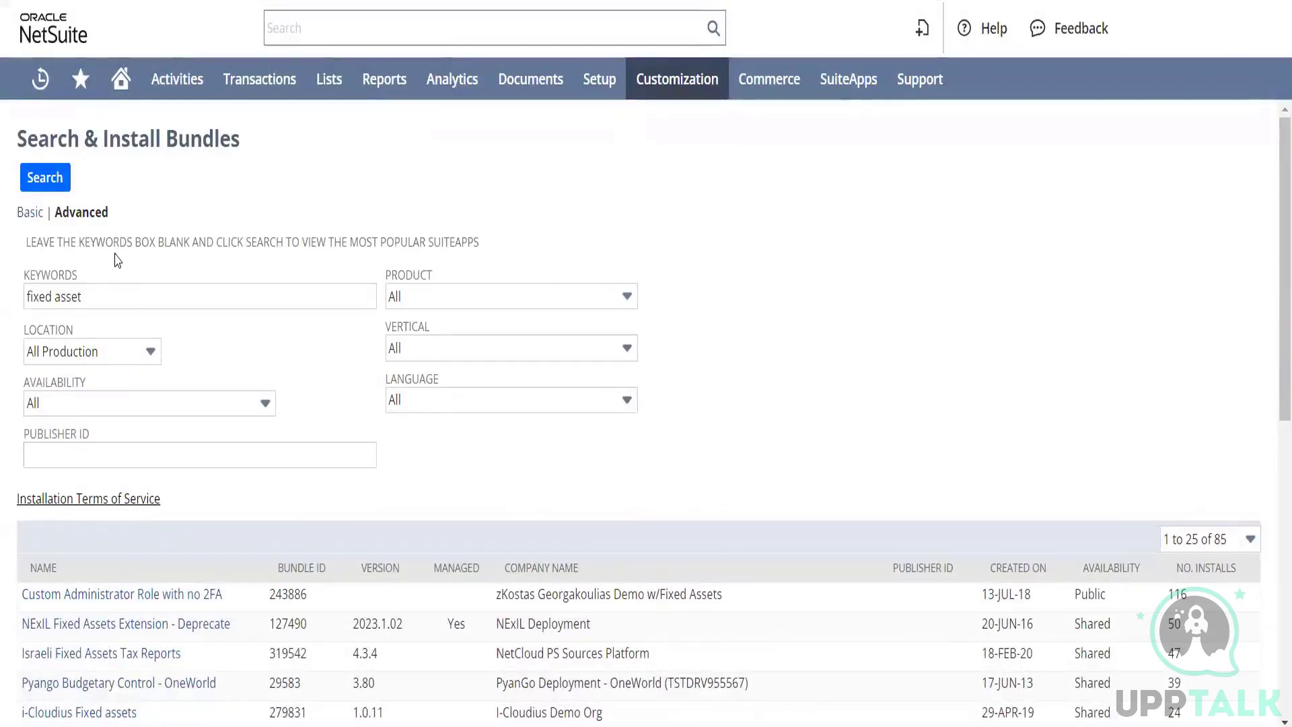
Refine the bundle search keywords to "fixed asset management" and run the search again
left_click(116, 297)
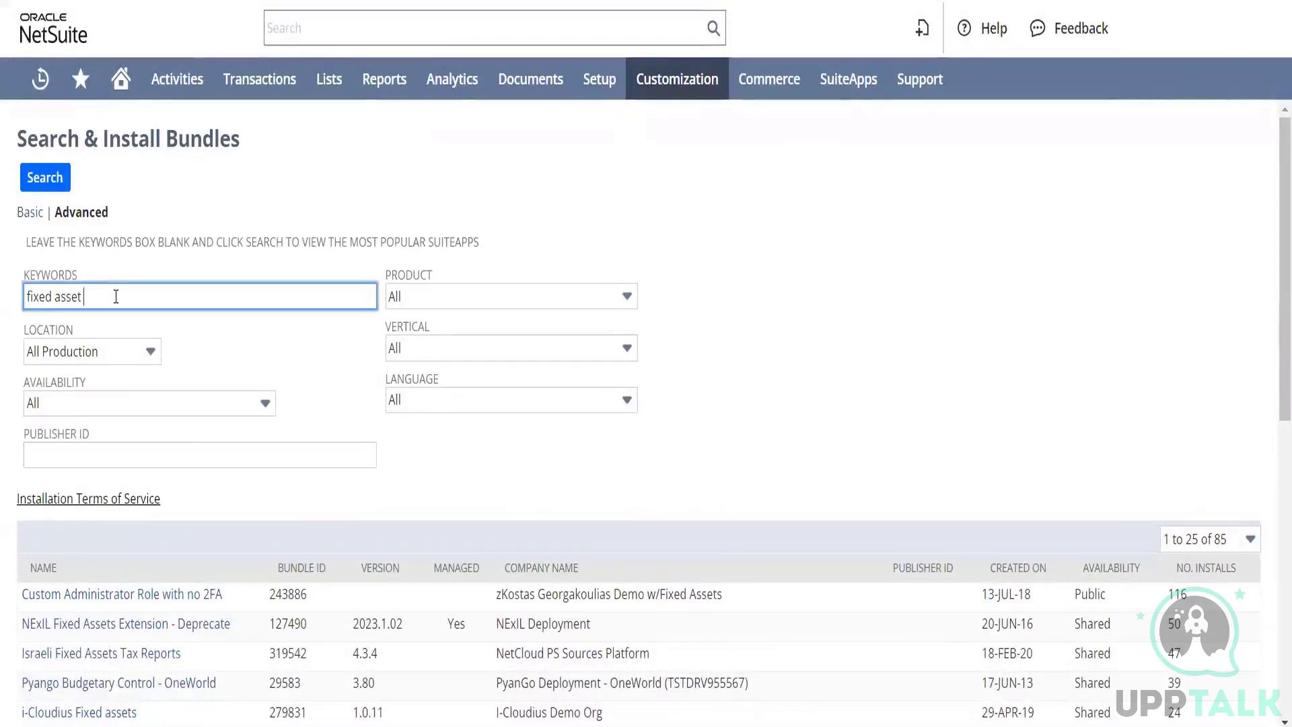
type("management")
key("Return")
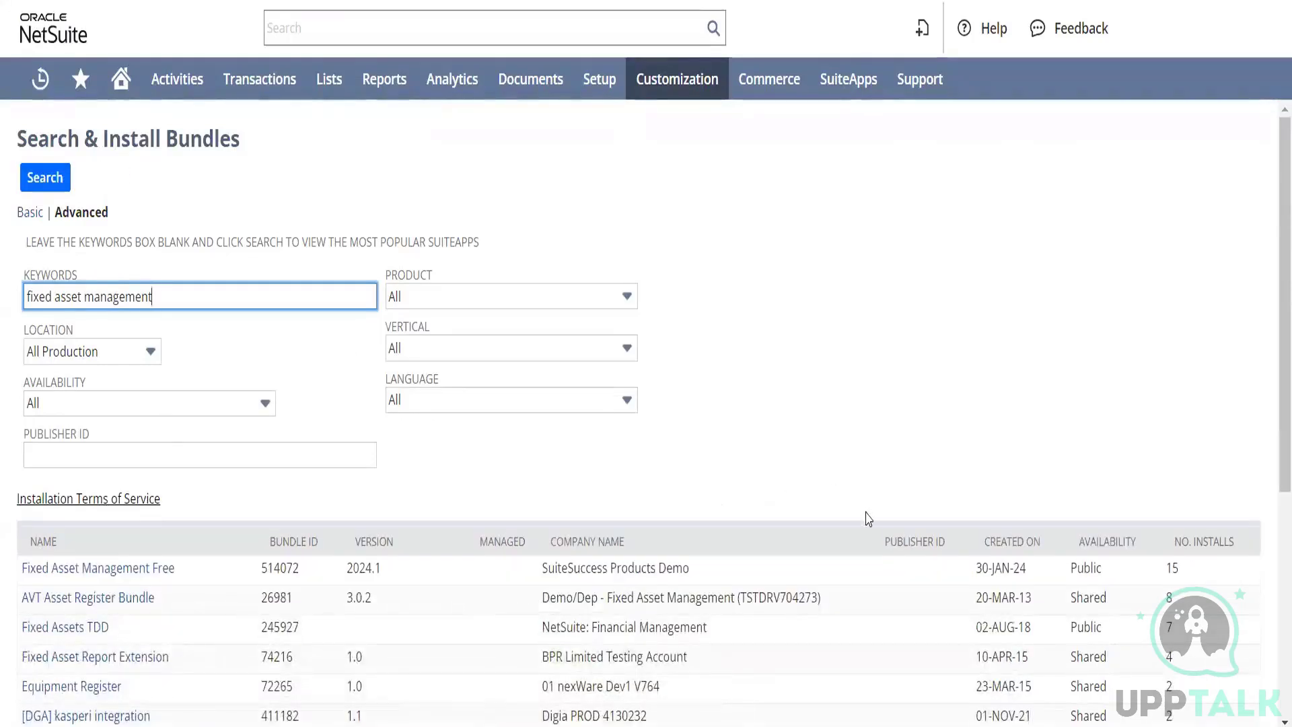
Compare the availability of the AVT Asset Register Bundle and the Fixed Asset Management Free bundle in the results
left_click_drag(1274, 382, 1274, 544)
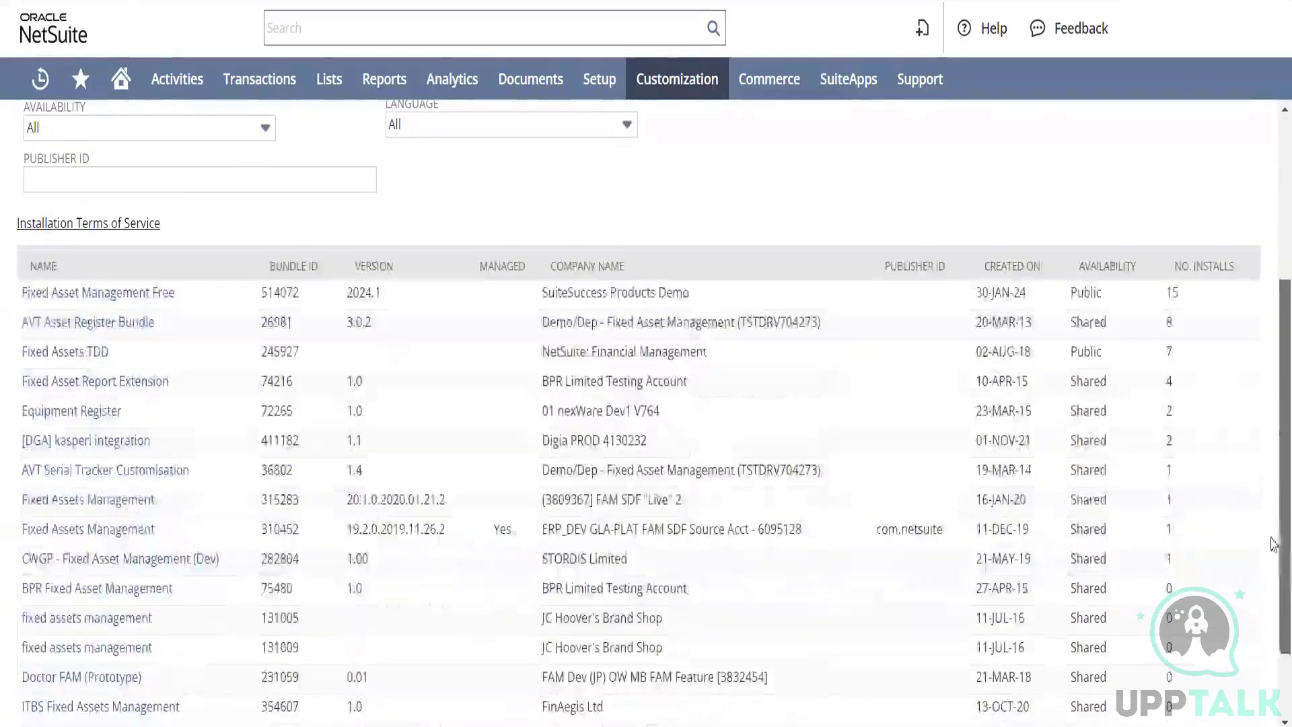
double_click(1093, 324)
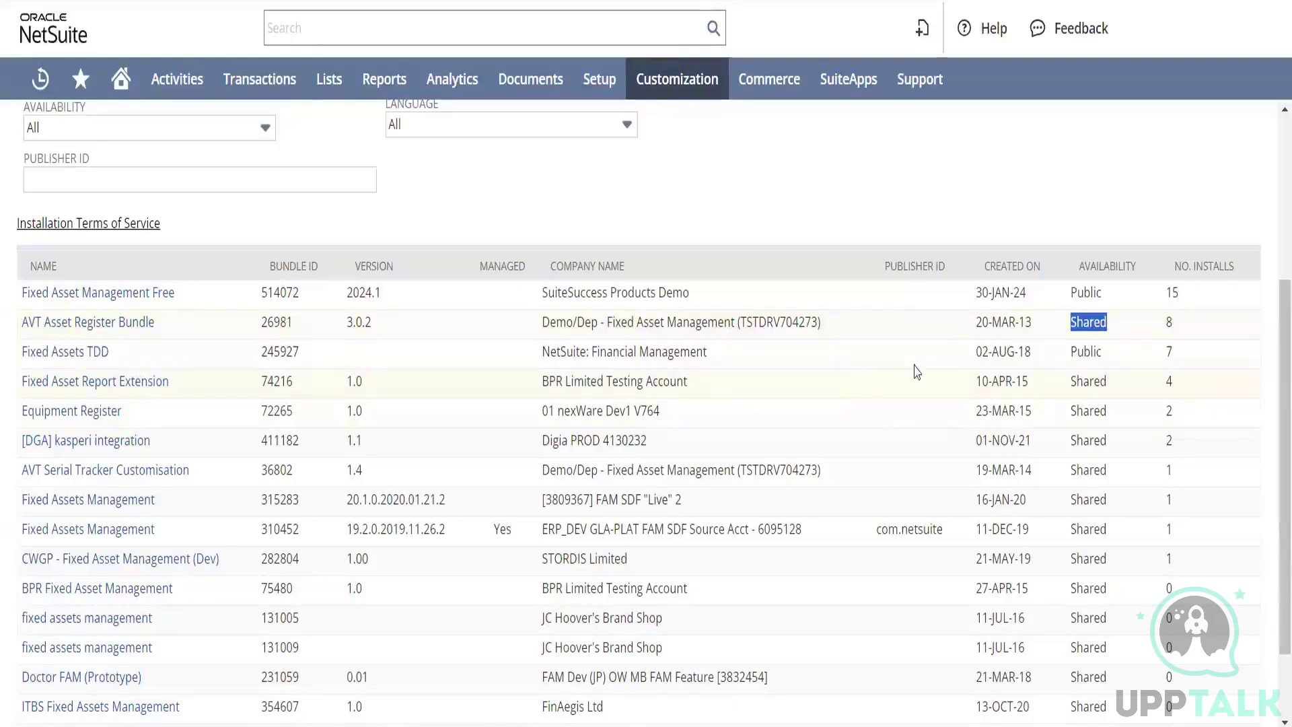
left_click(1080, 293)
double_click(1080, 294)
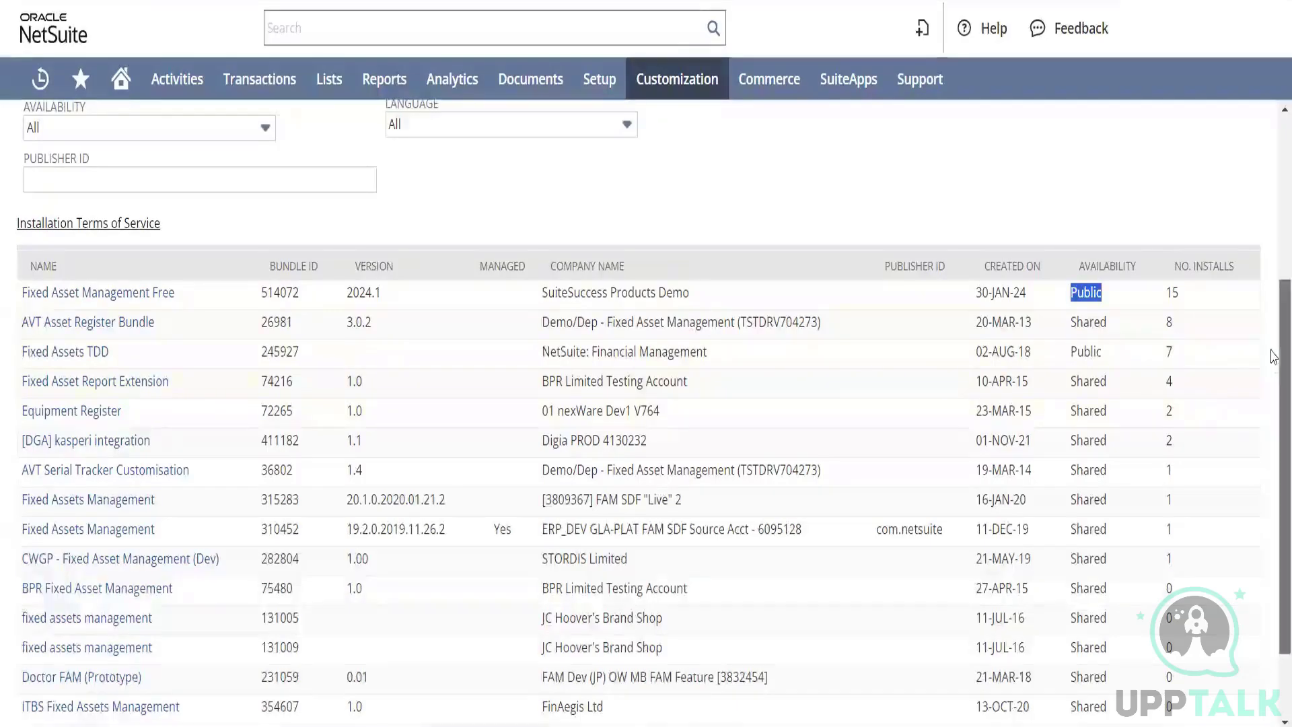
Return to the Installed Bundles page and refresh it repeatedly to recheck the installation status of Fixed Asset Management Free
left_click_drag(1271, 350, 1171, 115)
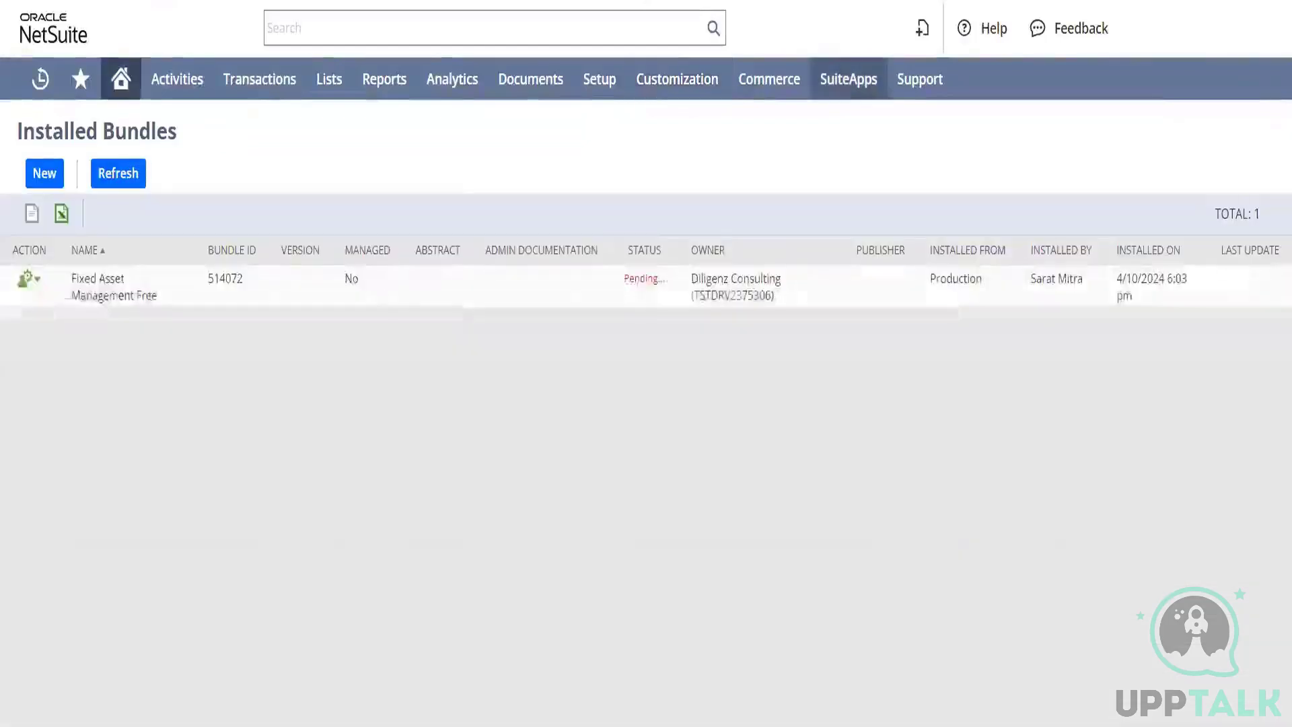
left_click(135, 186)
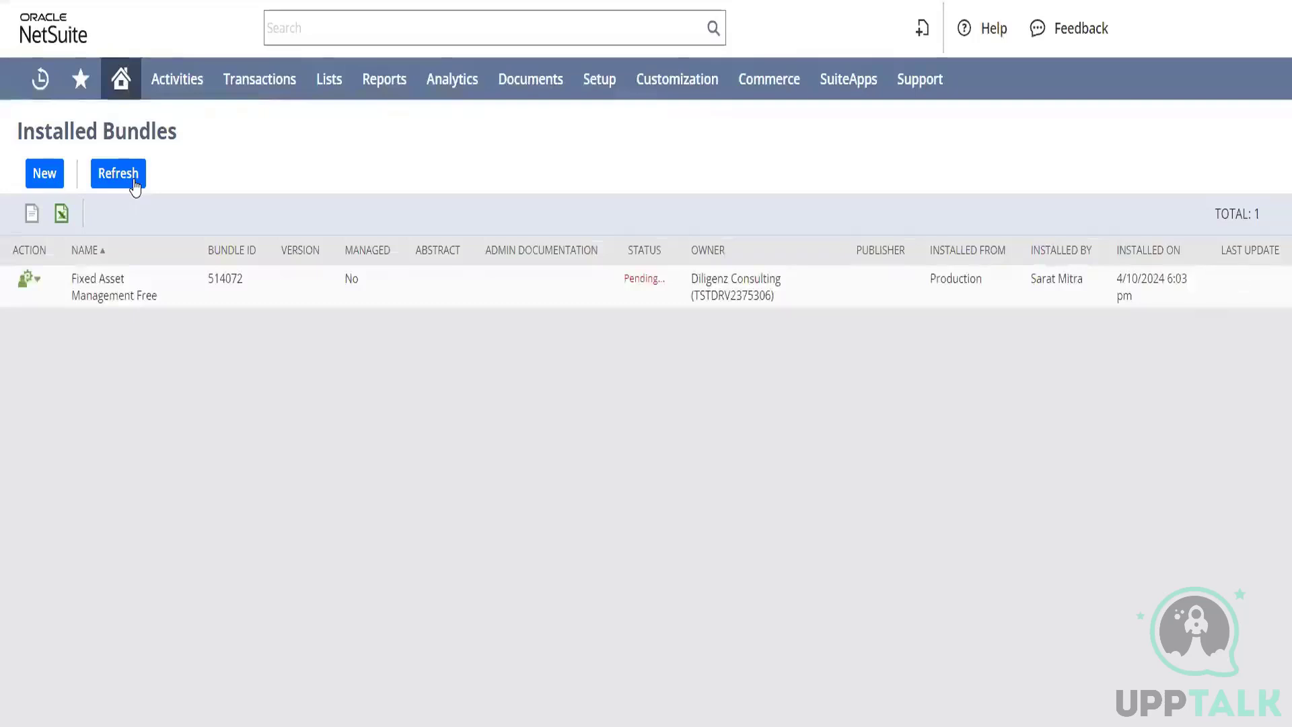
left_click(135, 187)
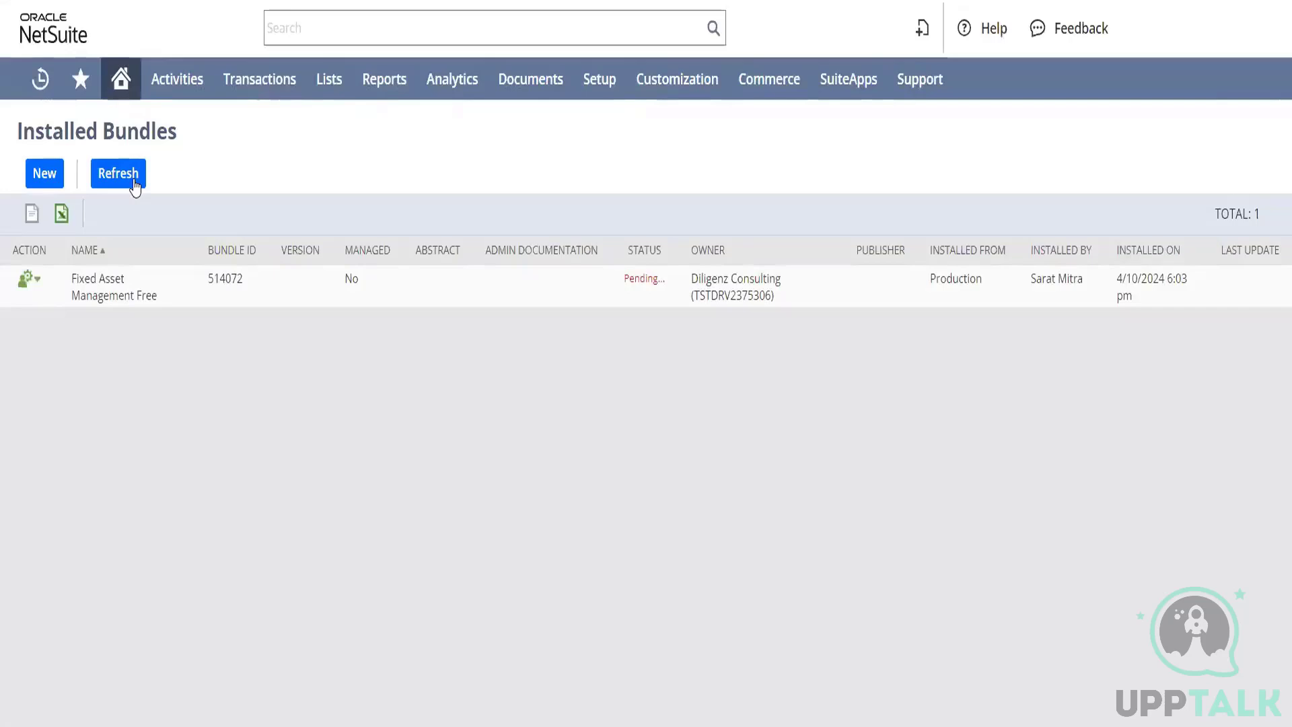
left_click(118, 174)
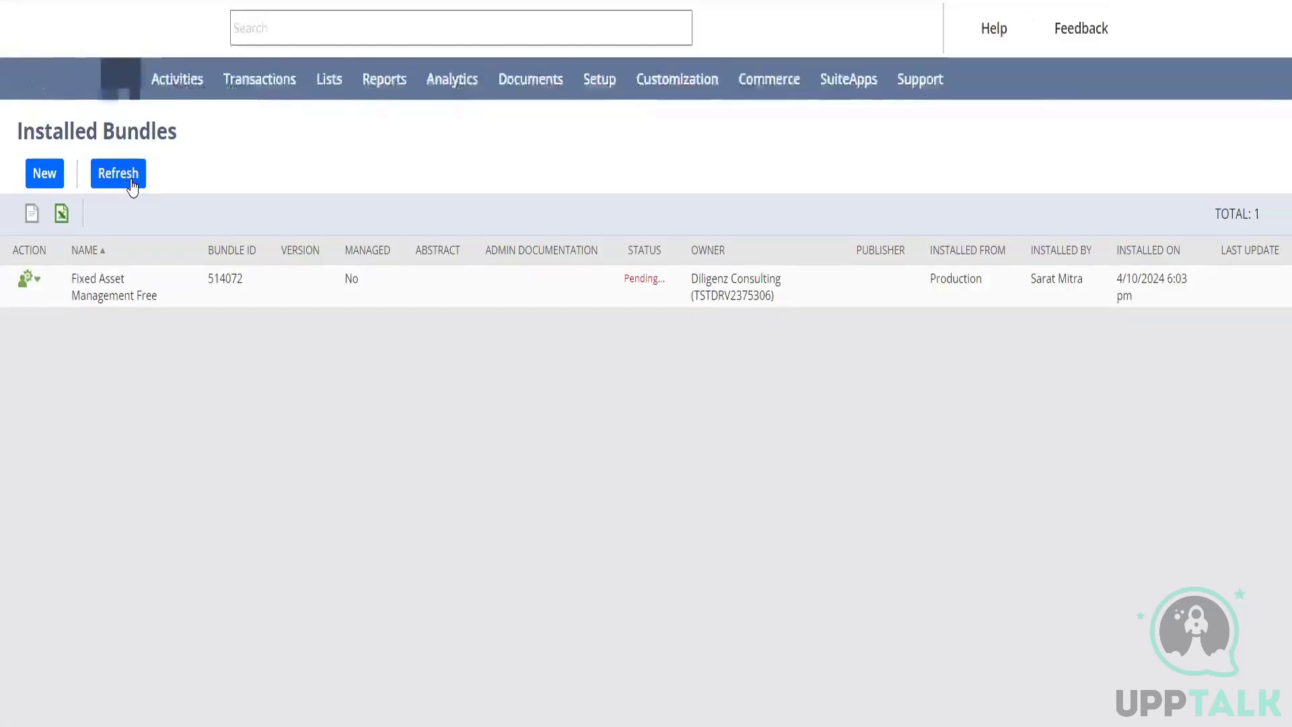